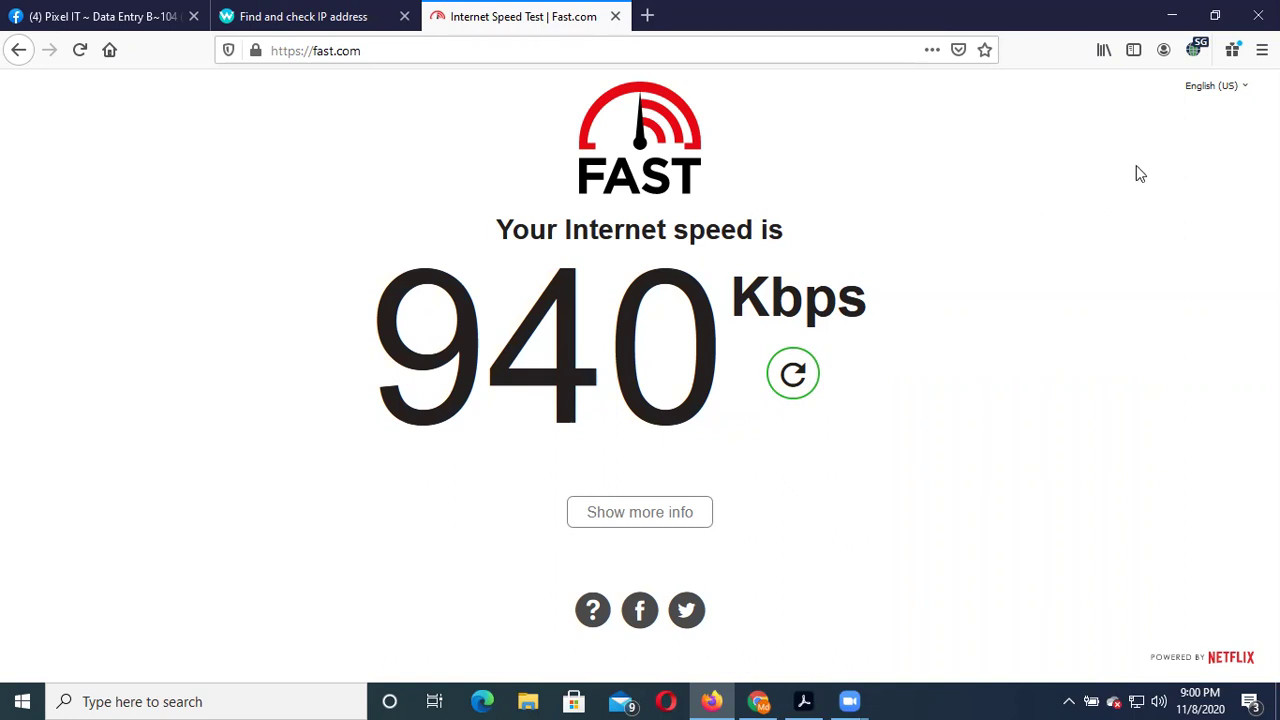
Replace the speed test tab with a new one and open the Paidera site's sign-in page
left_click(646, 16)
left_click(615, 16)
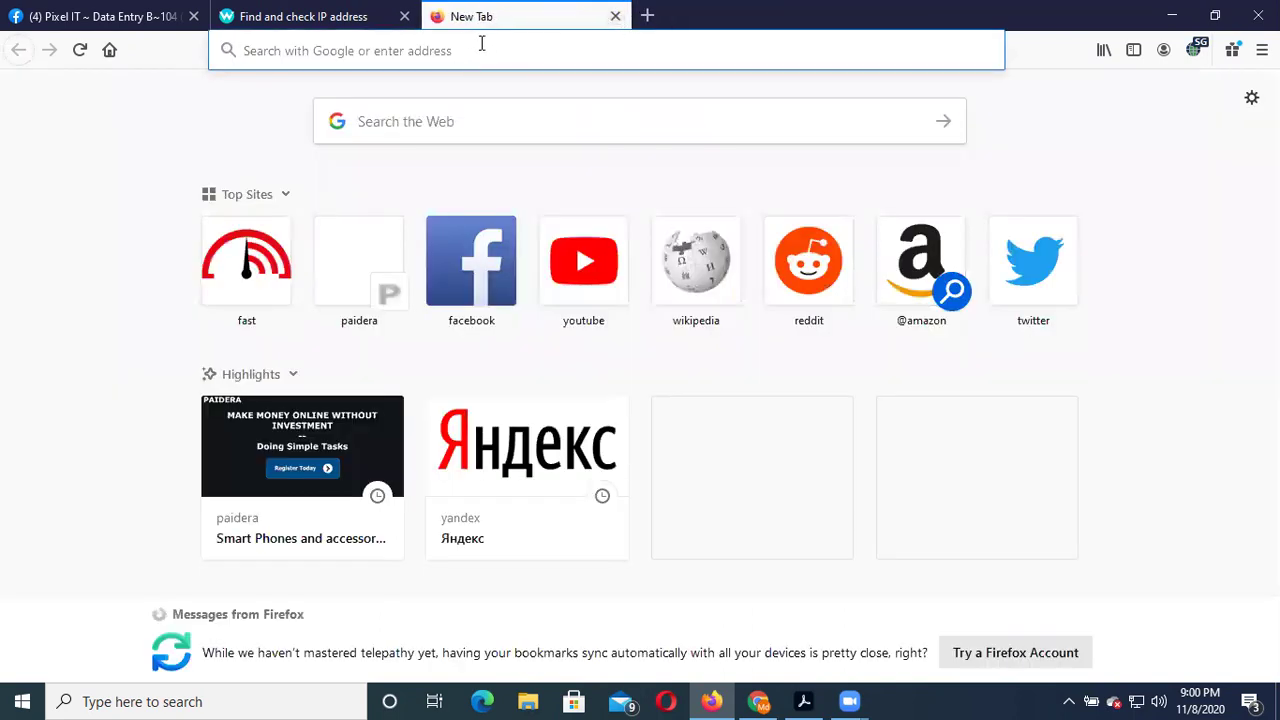
left_click(355, 257)
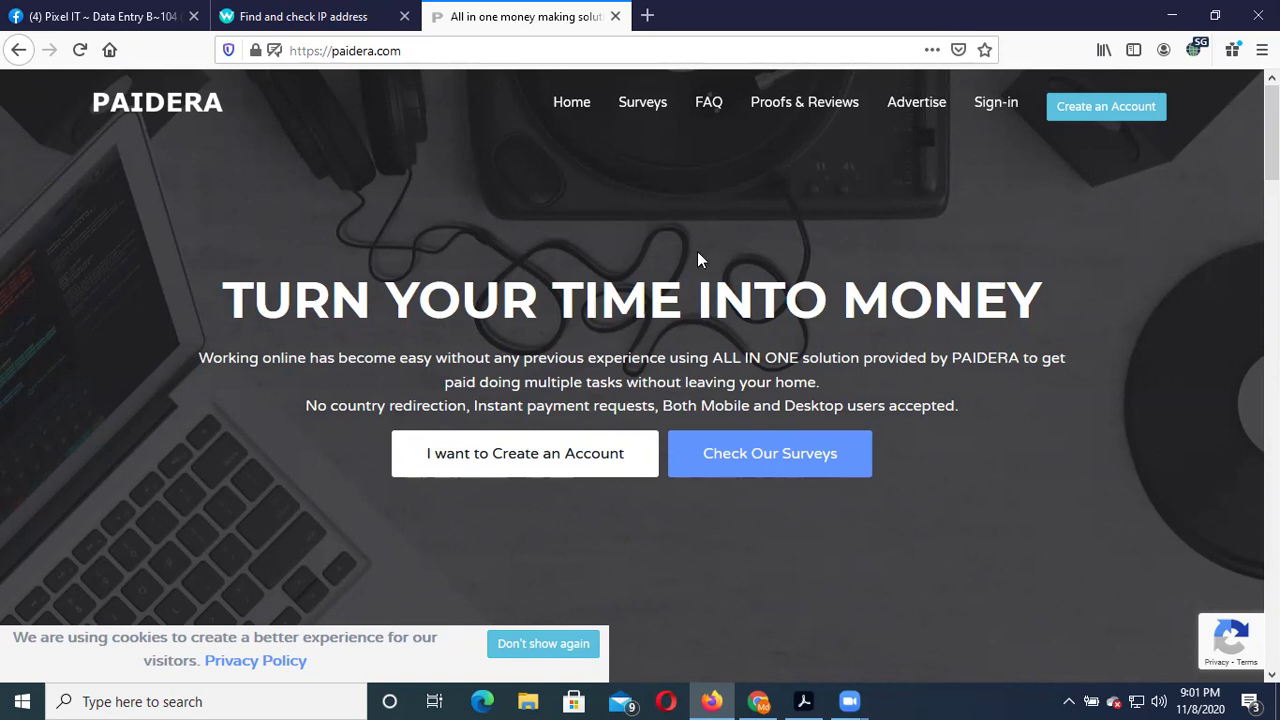
left_click(1109, 123)
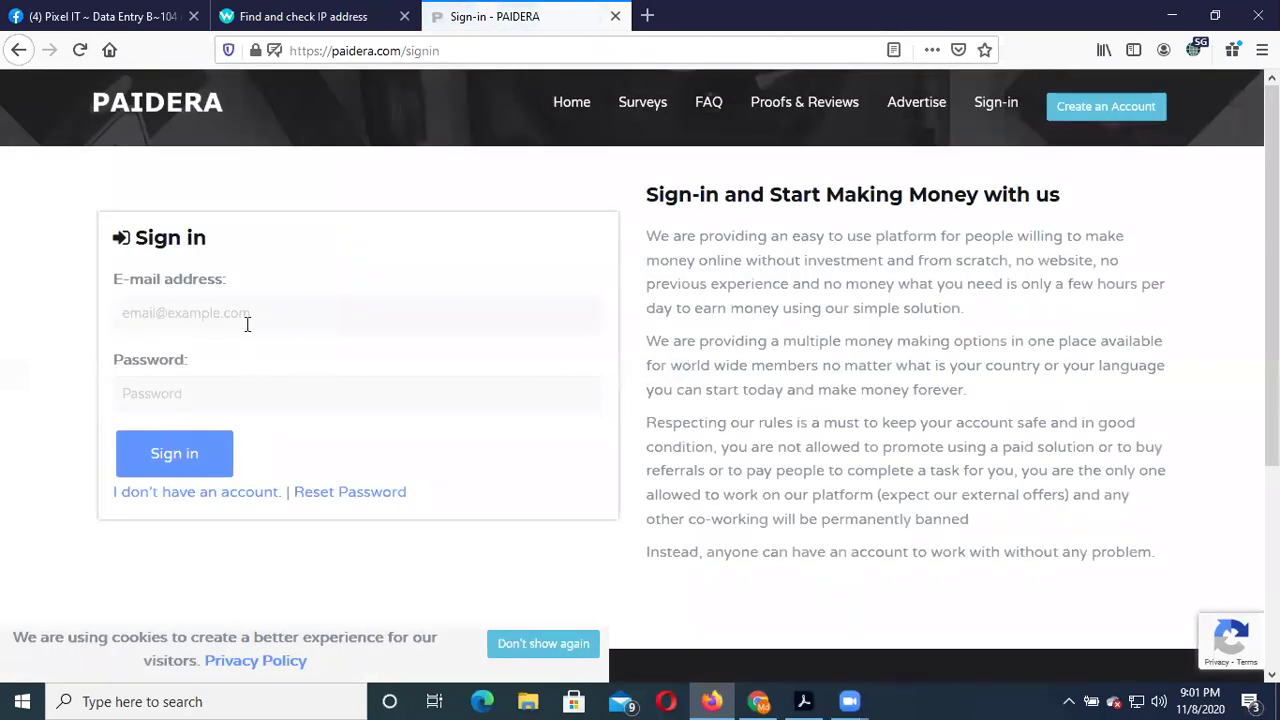
Sign in with the saved account e-mail and password, and dismiss the new survey notice
left_click(247, 324)
left_click(255, 350)
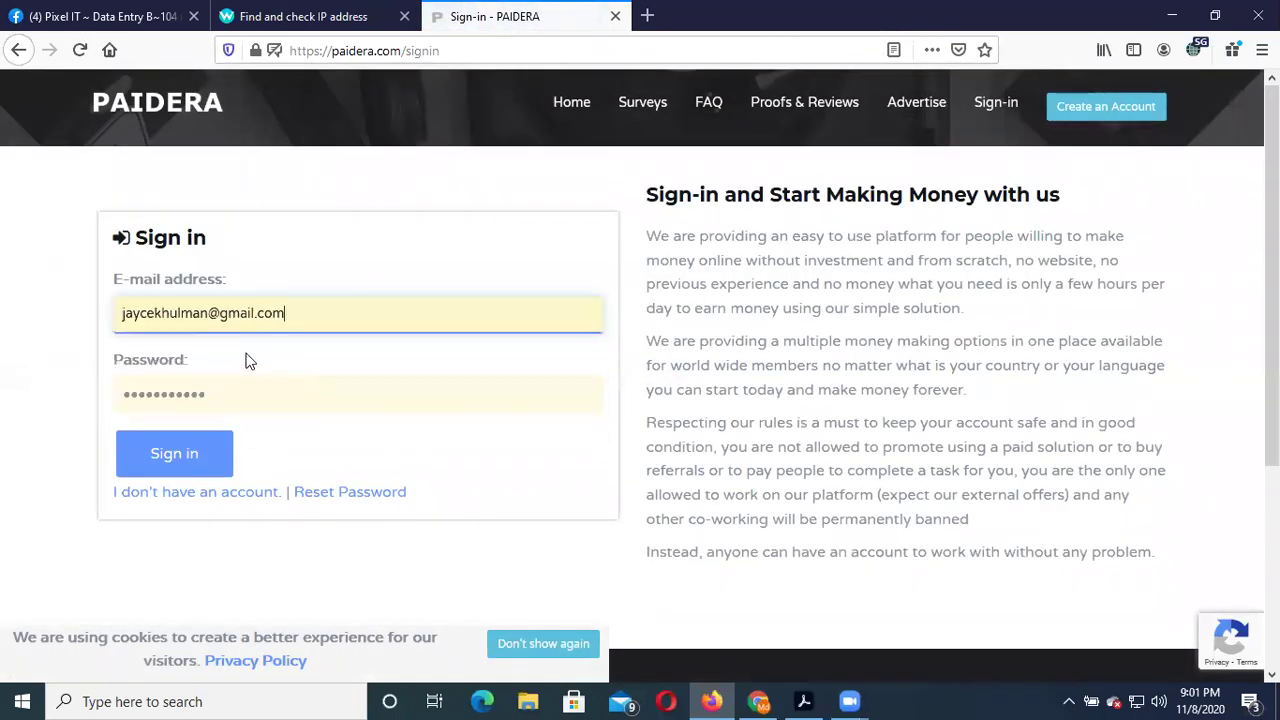
left_click(172, 452)
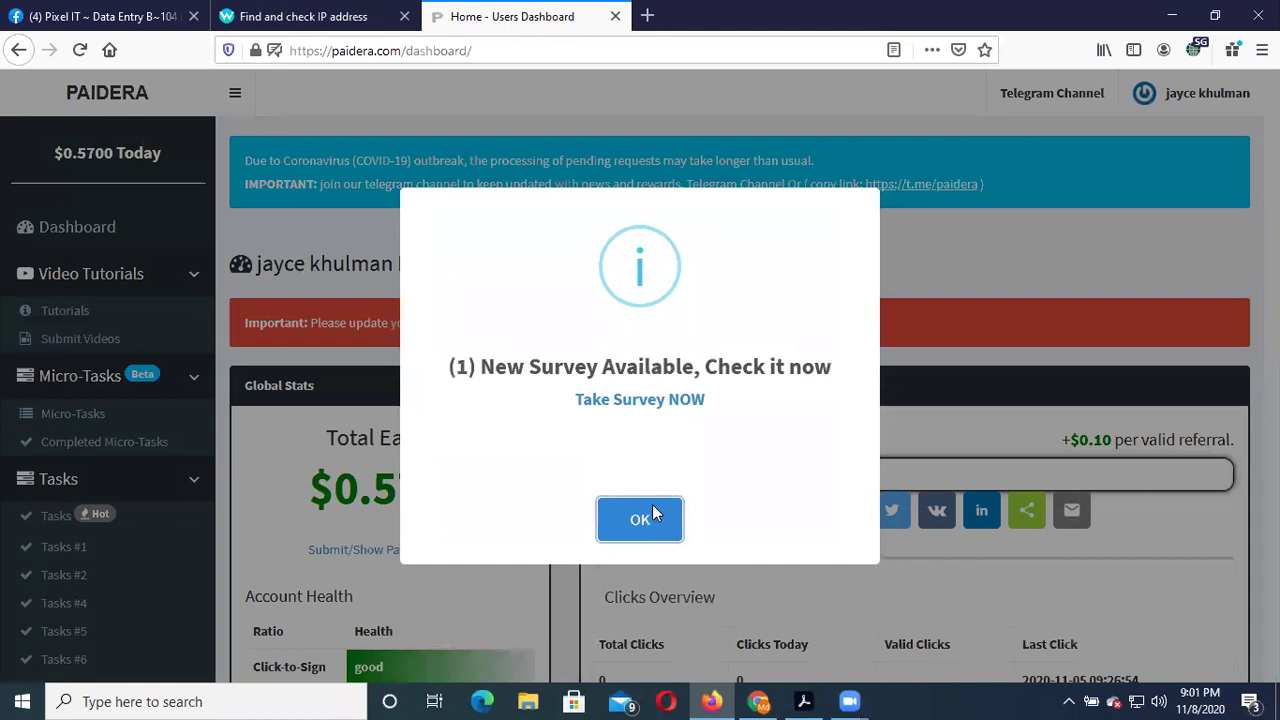
left_click(652, 516)
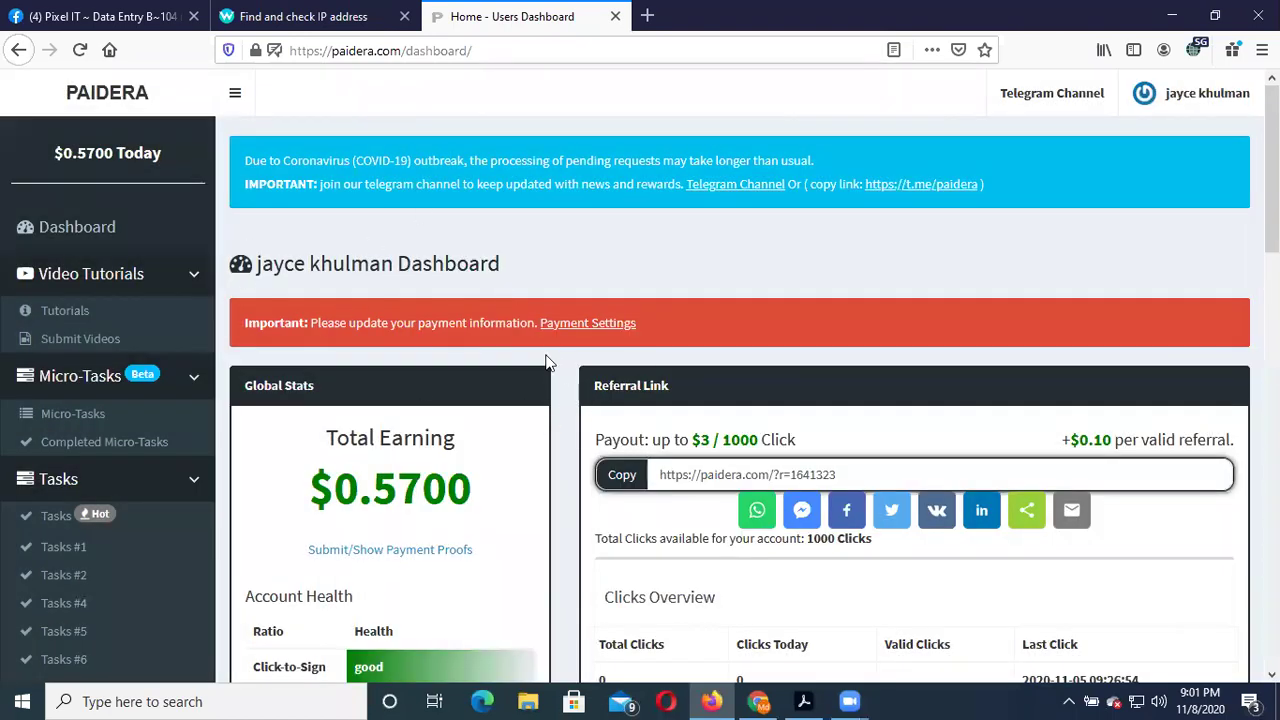
Examine the dashboard's total earning, referral payout rates and the list of best offers
scroll(566, 405, "down", 1)
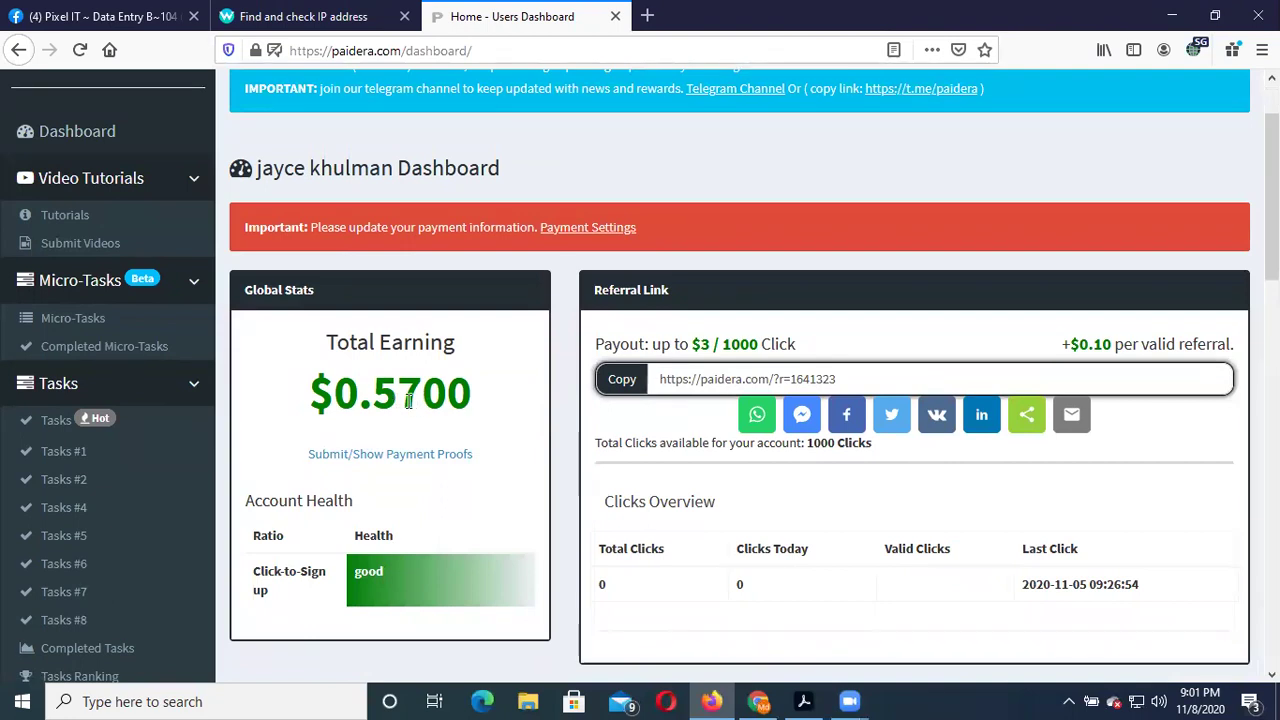
left_click_drag(383, 396, 420, 400)
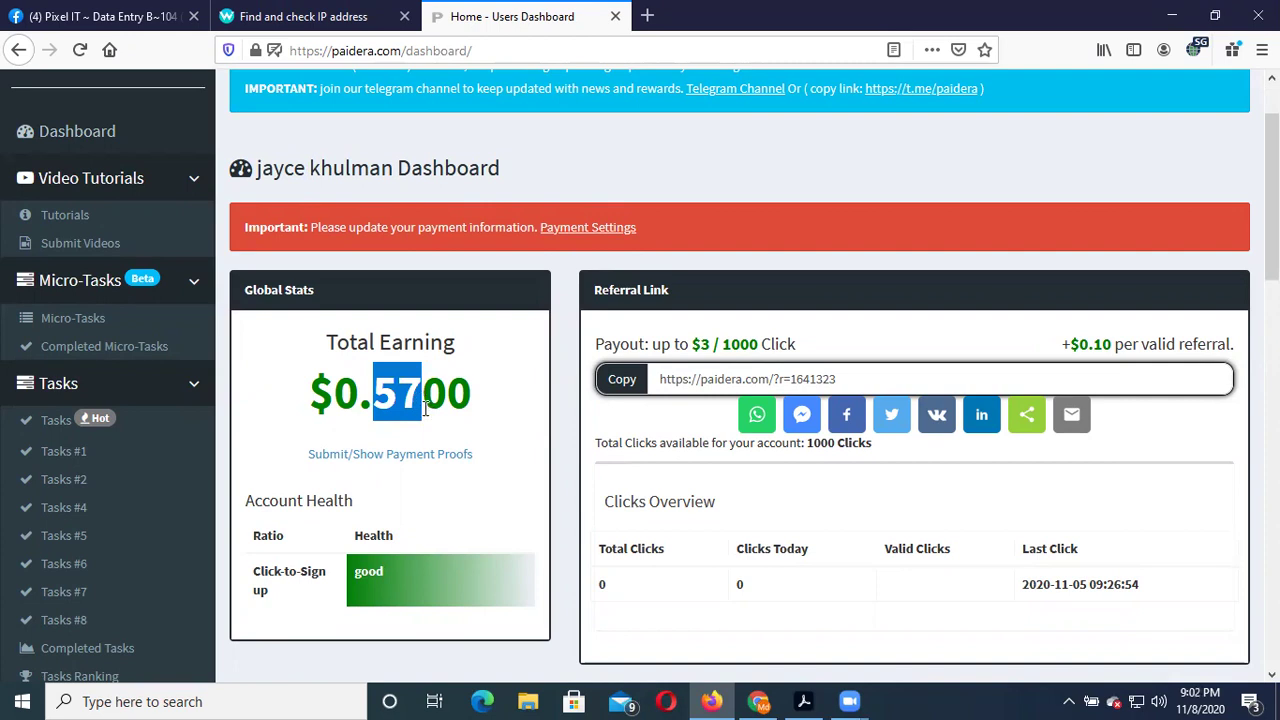
scroll(424, 405, "up", 1)
scroll(546, 437, "down", 2)
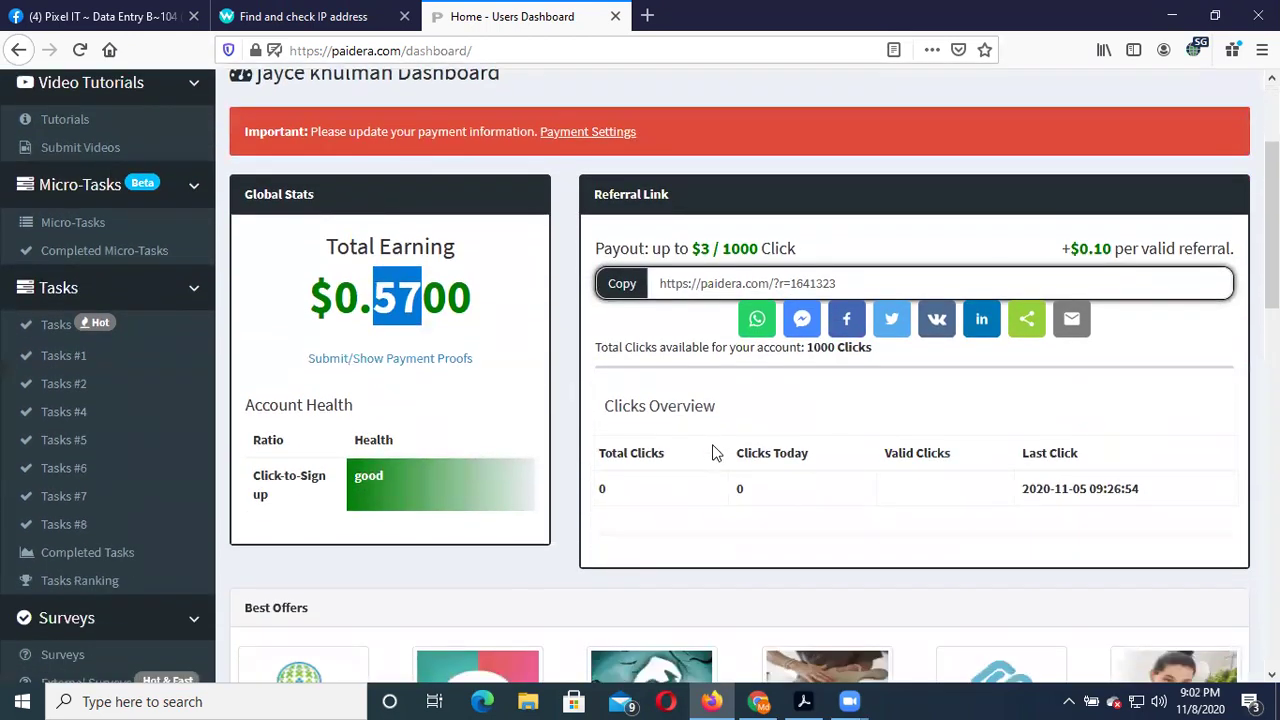
left_click_drag(723, 248, 691, 251)
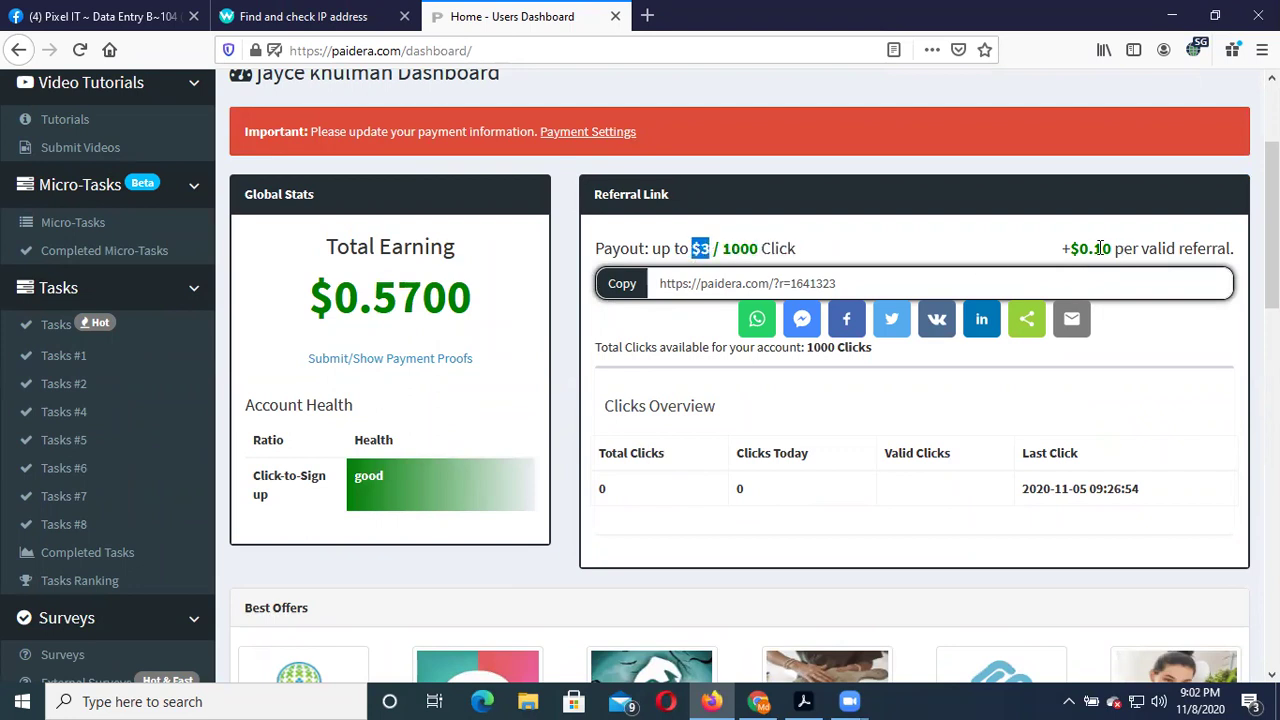
left_click_drag(1112, 248, 1093, 246)
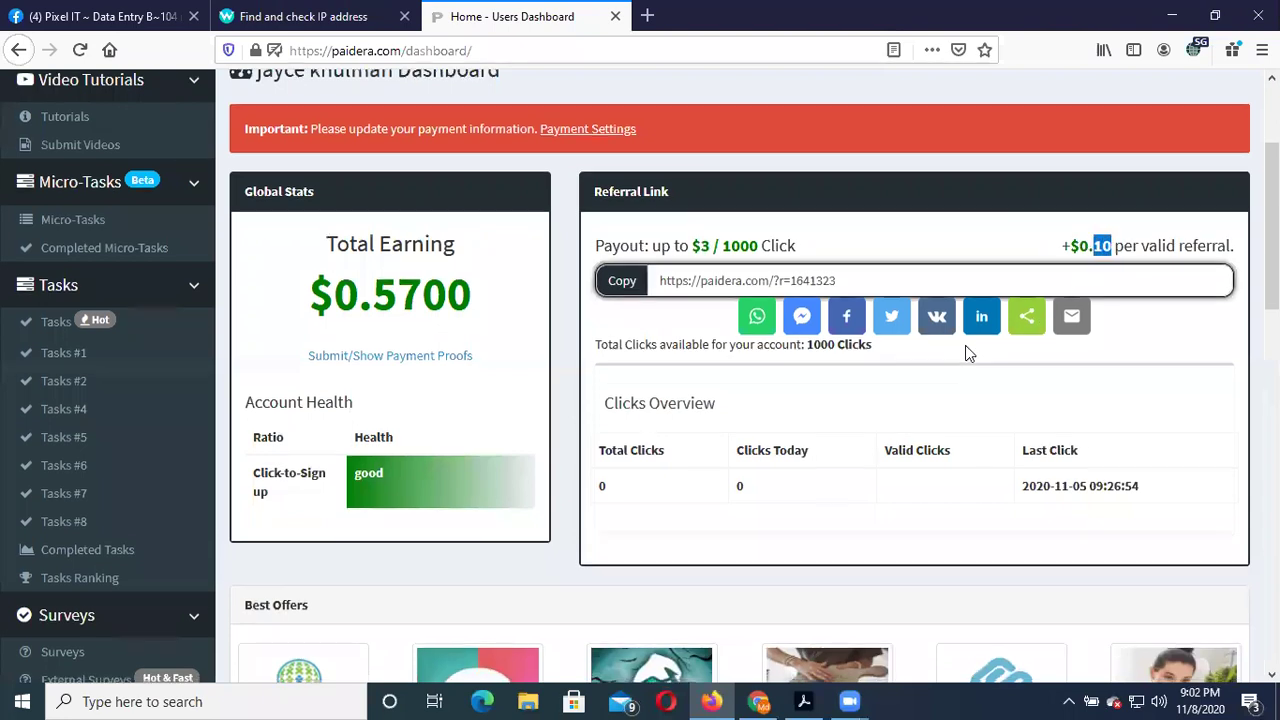
scroll(965, 350, "down", 3)
scroll(940, 355, "down", 5)
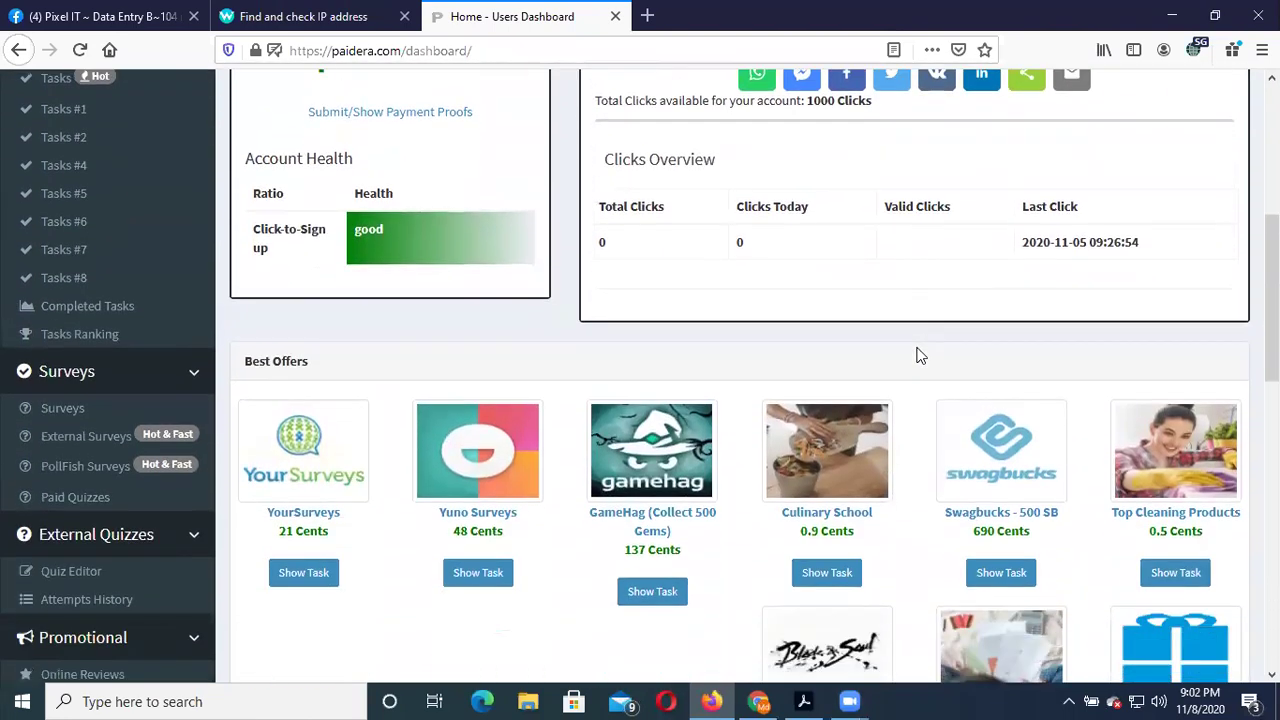
scroll(432, 497, "down", 5)
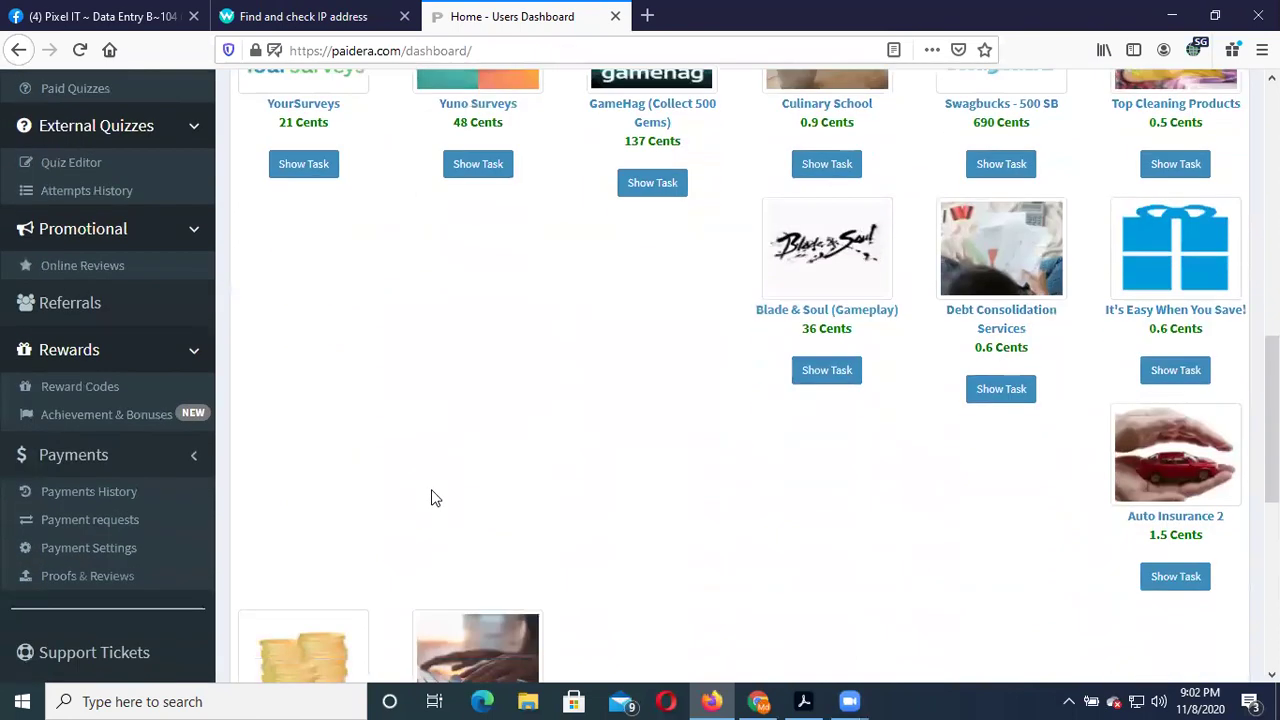
scroll(432, 497, "down", 2)
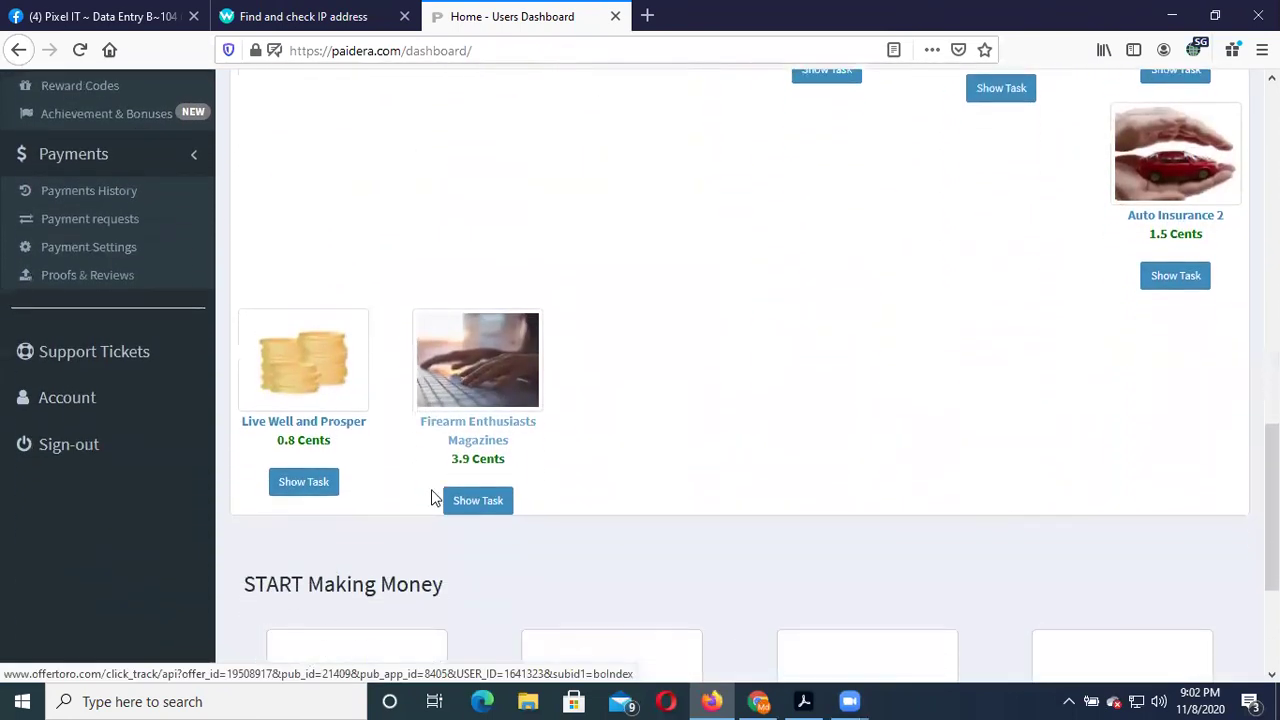
scroll(432, 497, "up", 8)
scroll(432, 497, "up", 8)
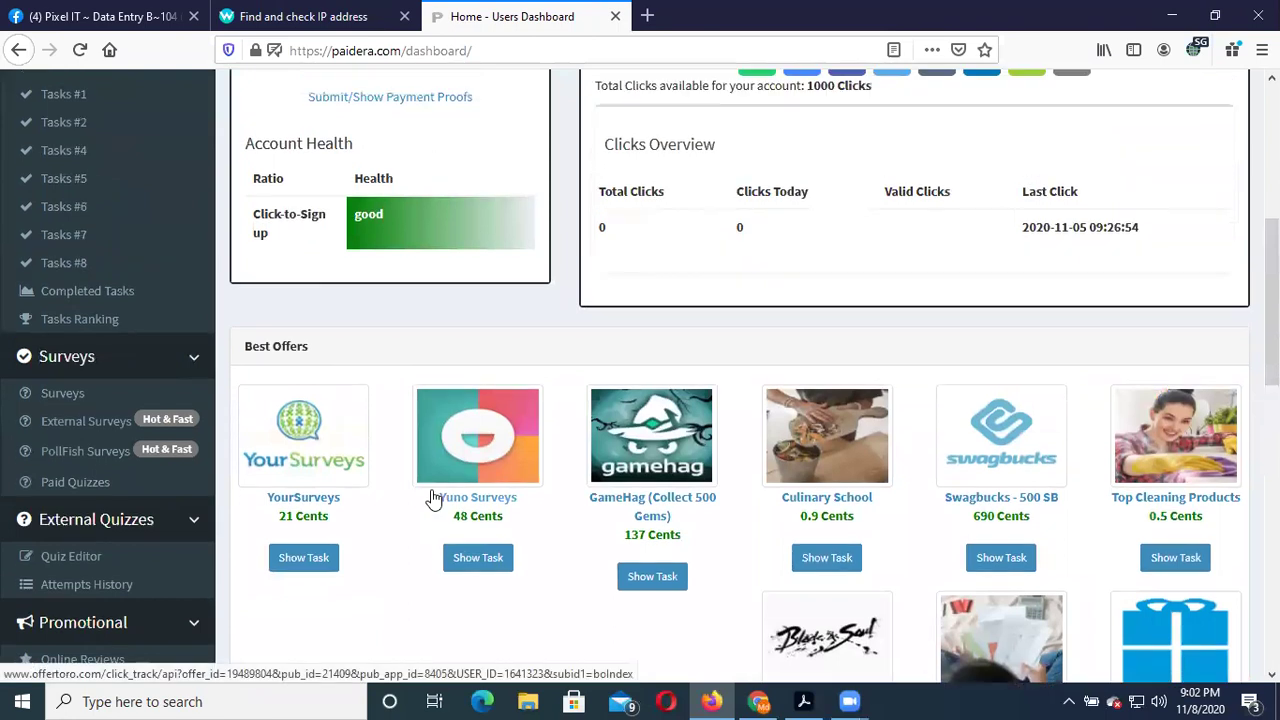
Reload the dashboard, dismiss the survey notice and open Take Surveys under START Making Money
left_click(130, 240)
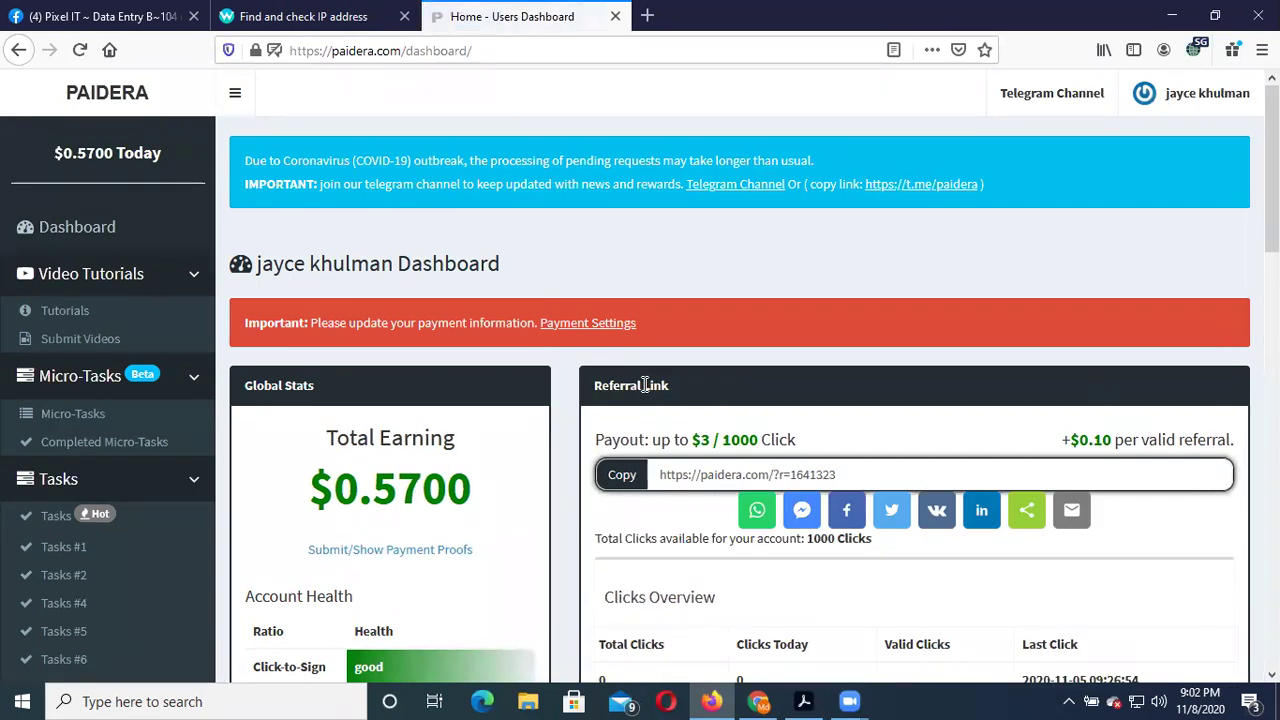
scroll(645, 385, "down", 8)
scroll(568, 398, "down", 2)
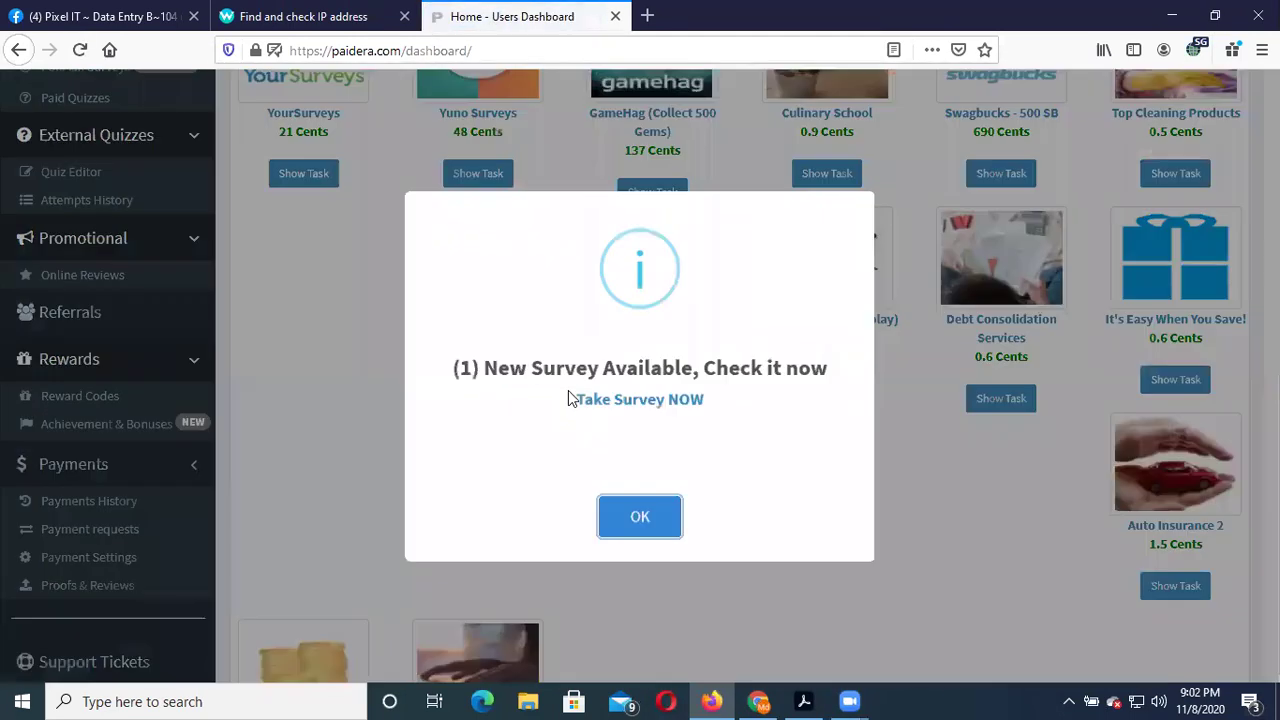
left_click(637, 517)
scroll(632, 510, "down", 3)
scroll(632, 510, "down", 5)
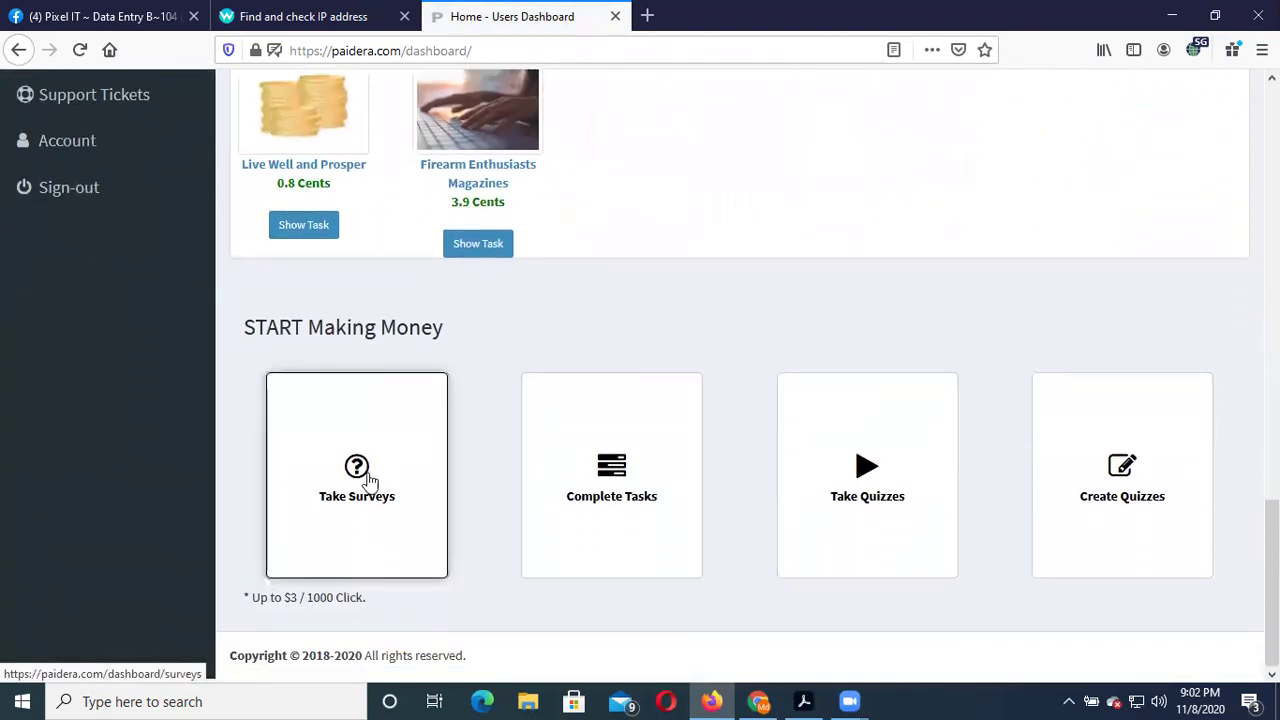
left_click(385, 442)
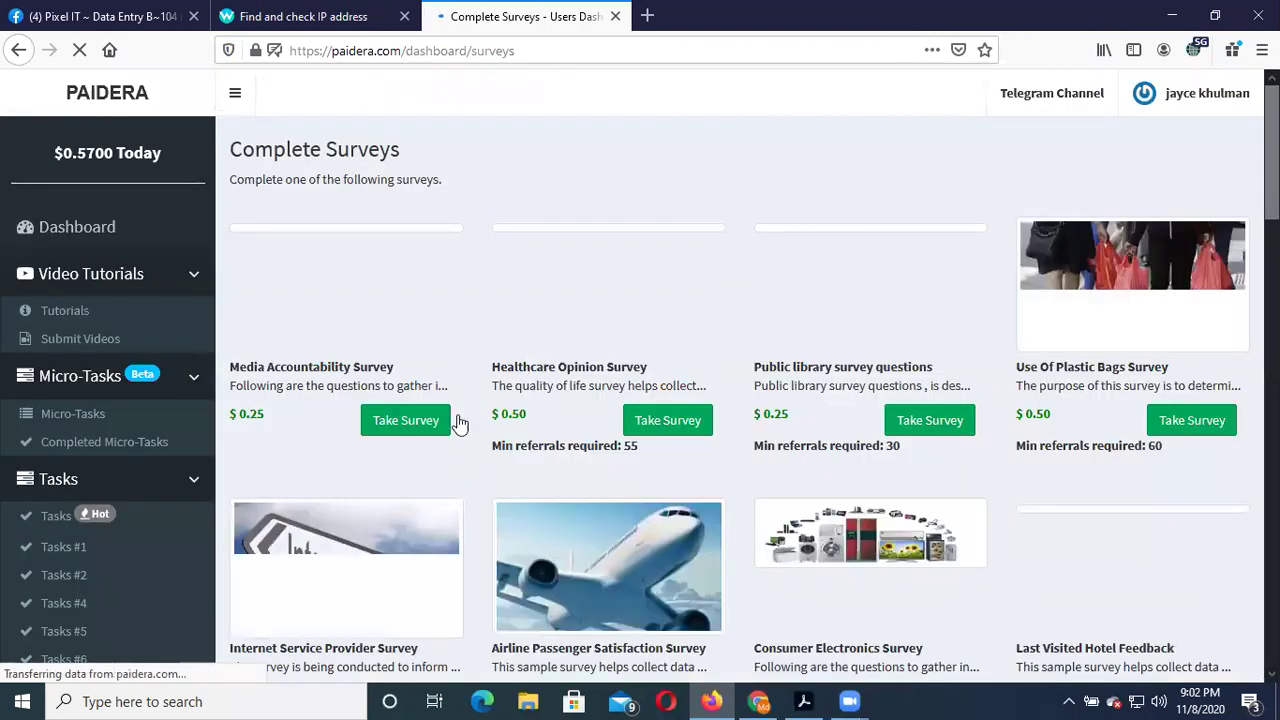
Review the available surveys with their rewards and minimum referral requirements, including the Solar Energy Survey, dismissing the survey notice
scroll(725, 408, "down", 2)
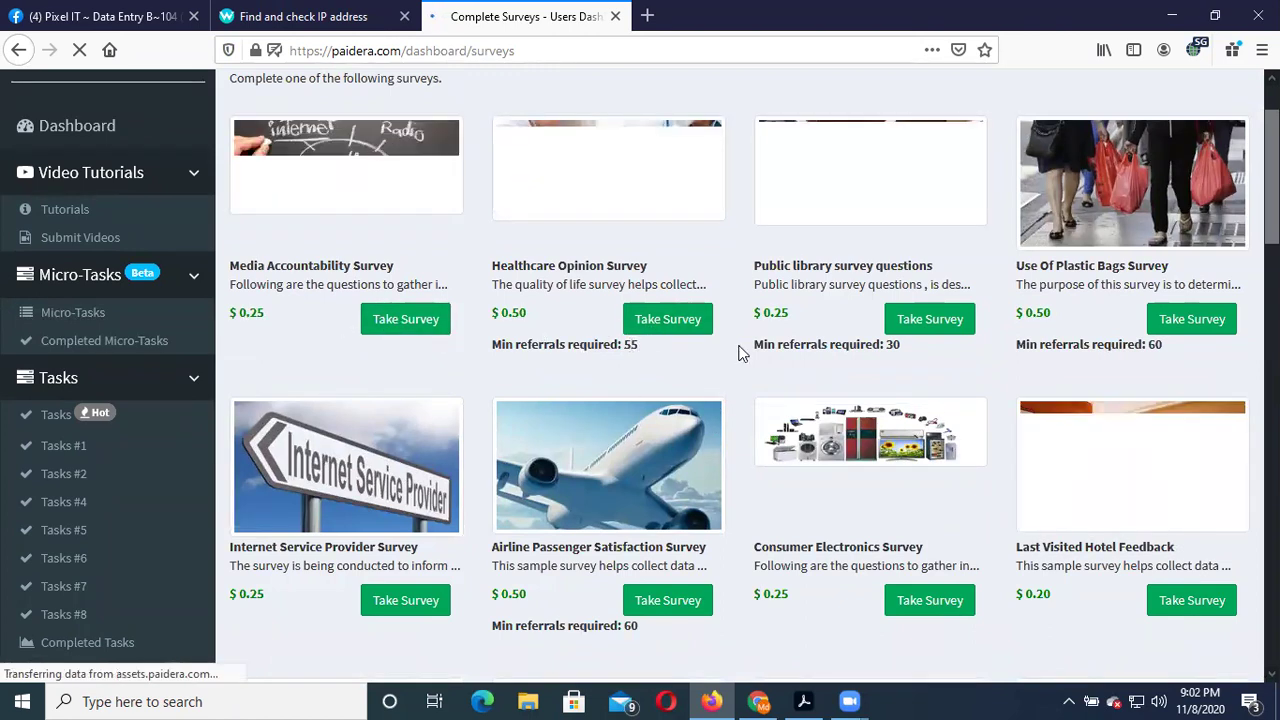
scroll(731, 420, "down", 4)
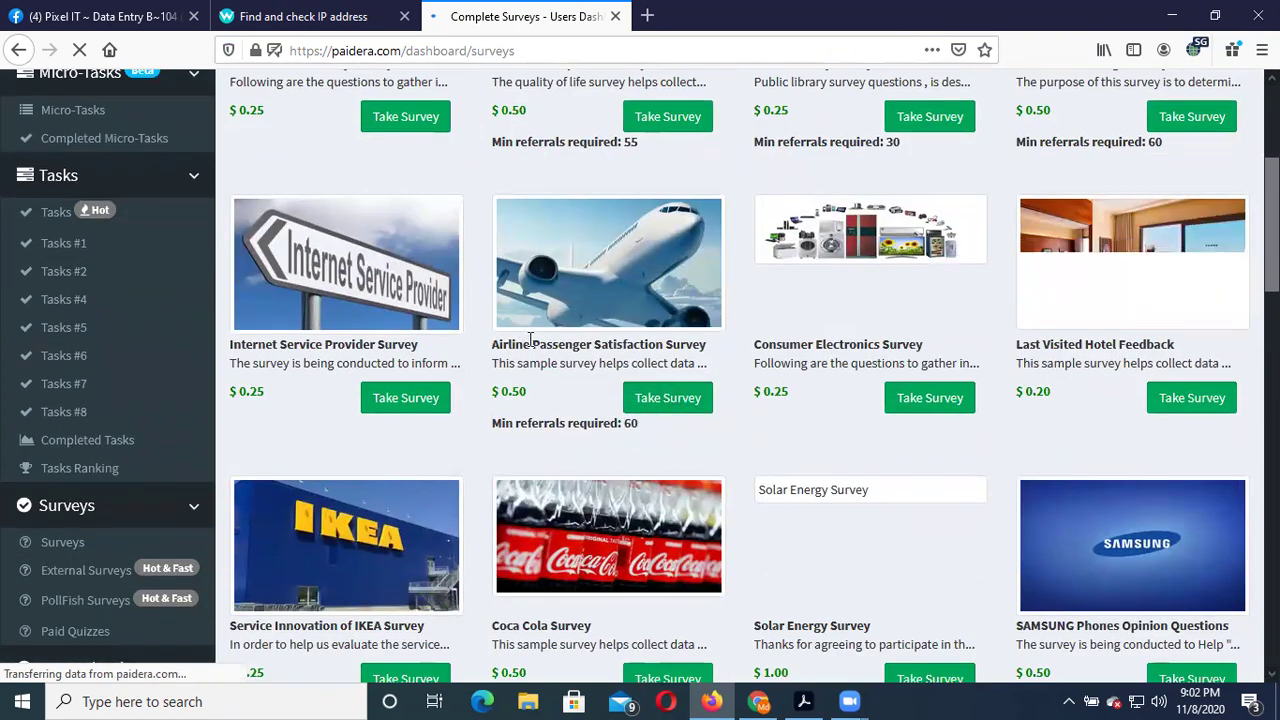
scroll(527, 441, "up", 3)
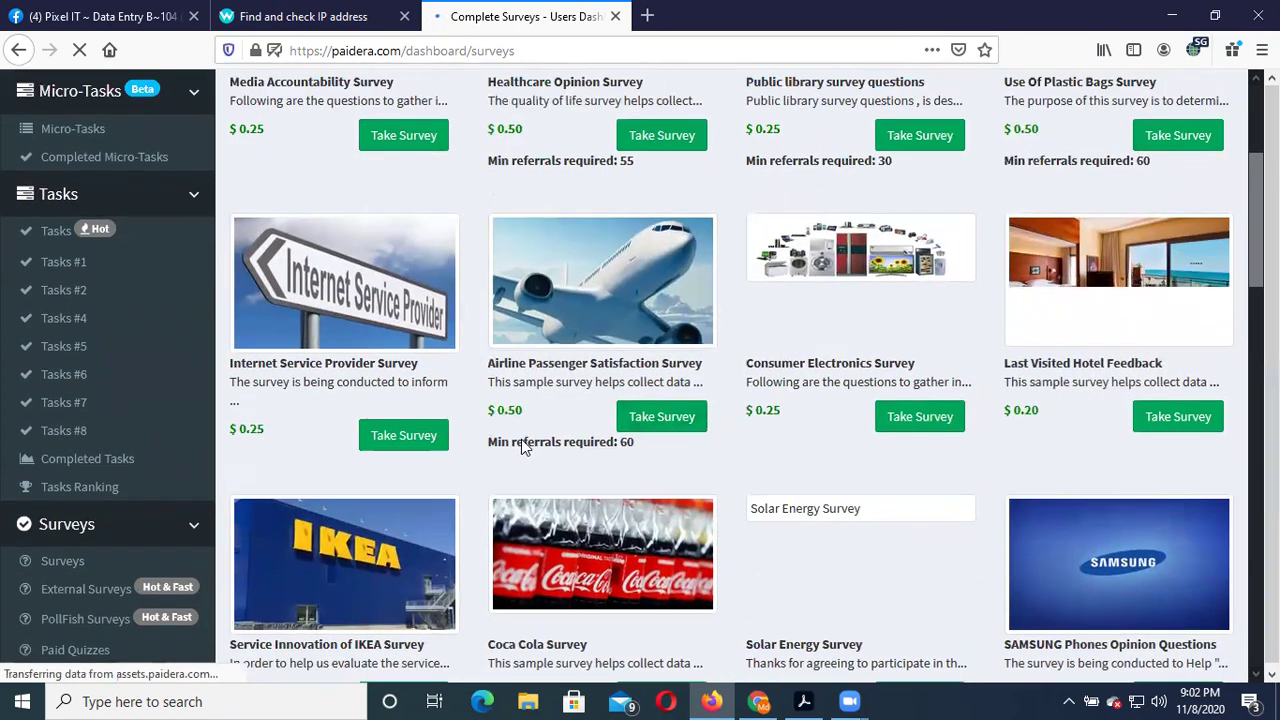
scroll(472, 418, "down", 3)
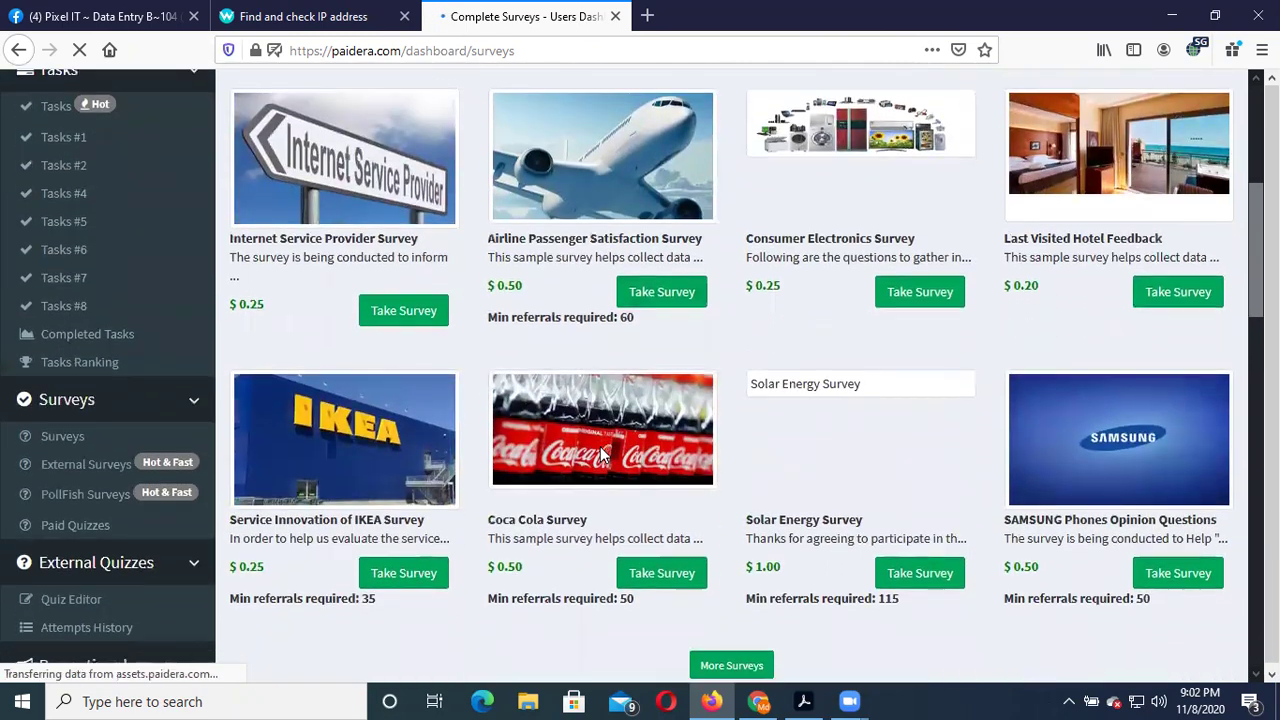
scroll(697, 474, "down", 1)
scroll(885, 474, "down", 1)
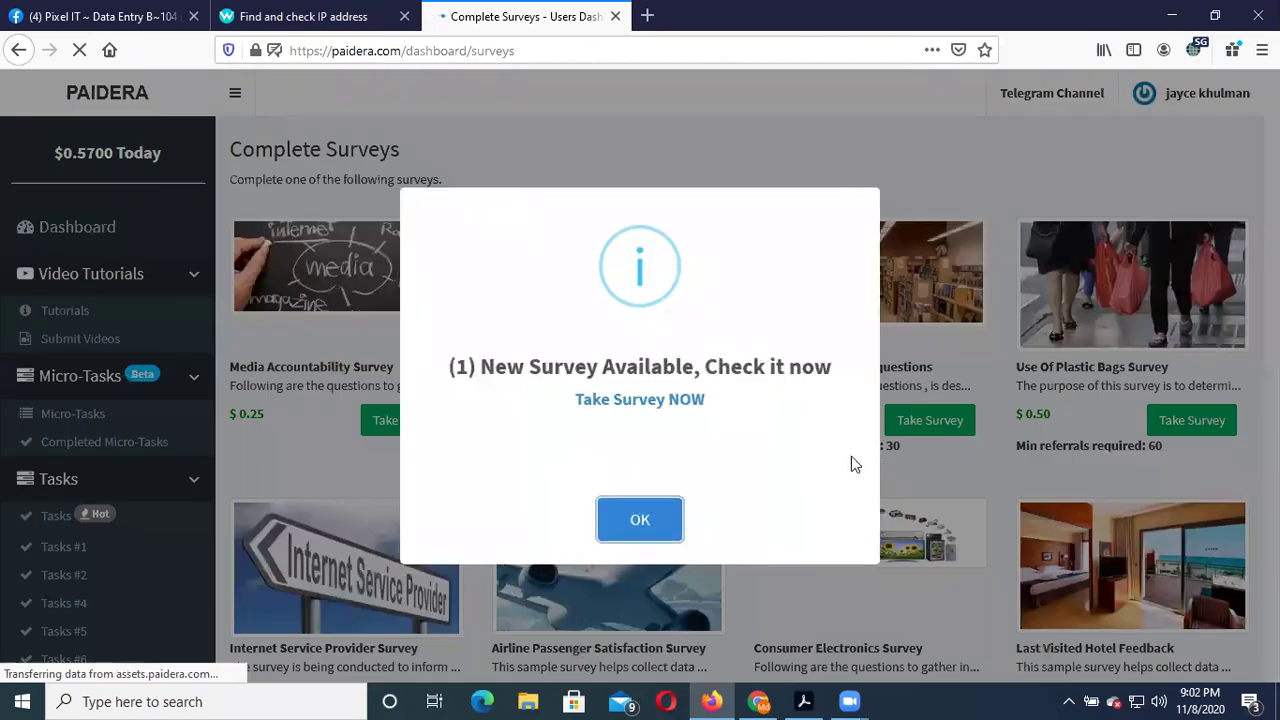
left_click(665, 520)
scroll(768, 408, "down", 3)
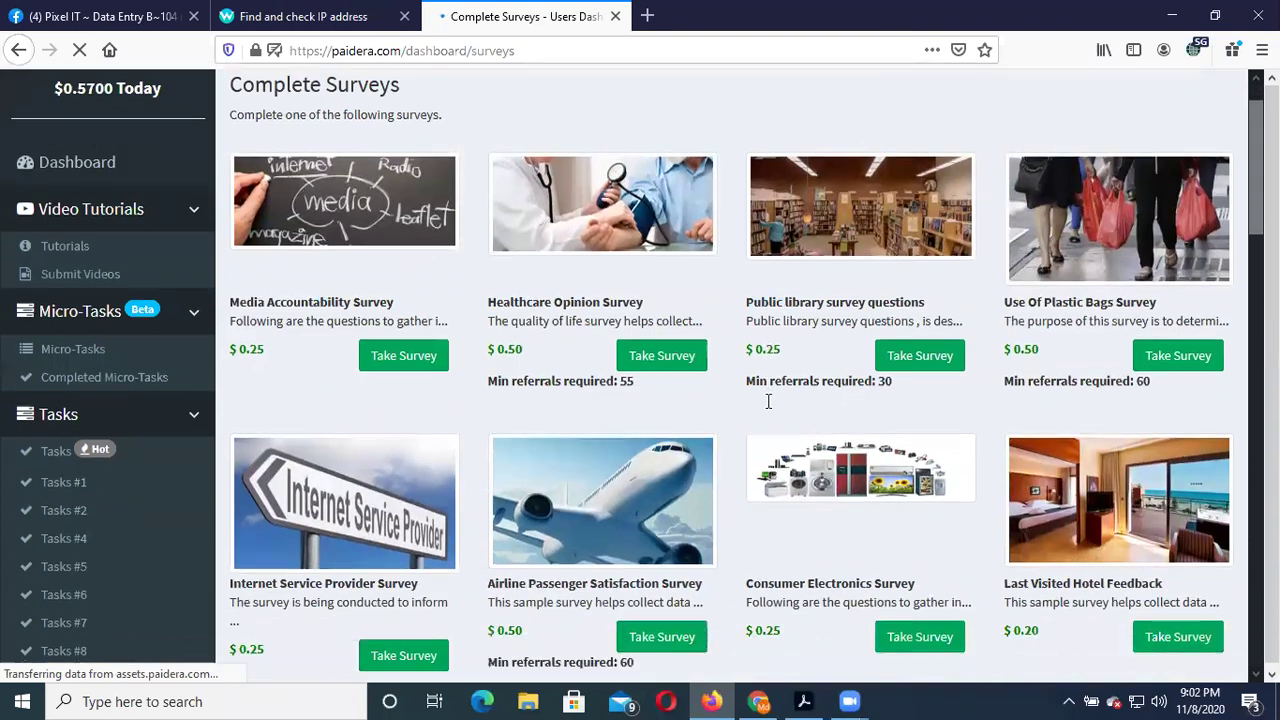
scroll(765, 405, "down", 2)
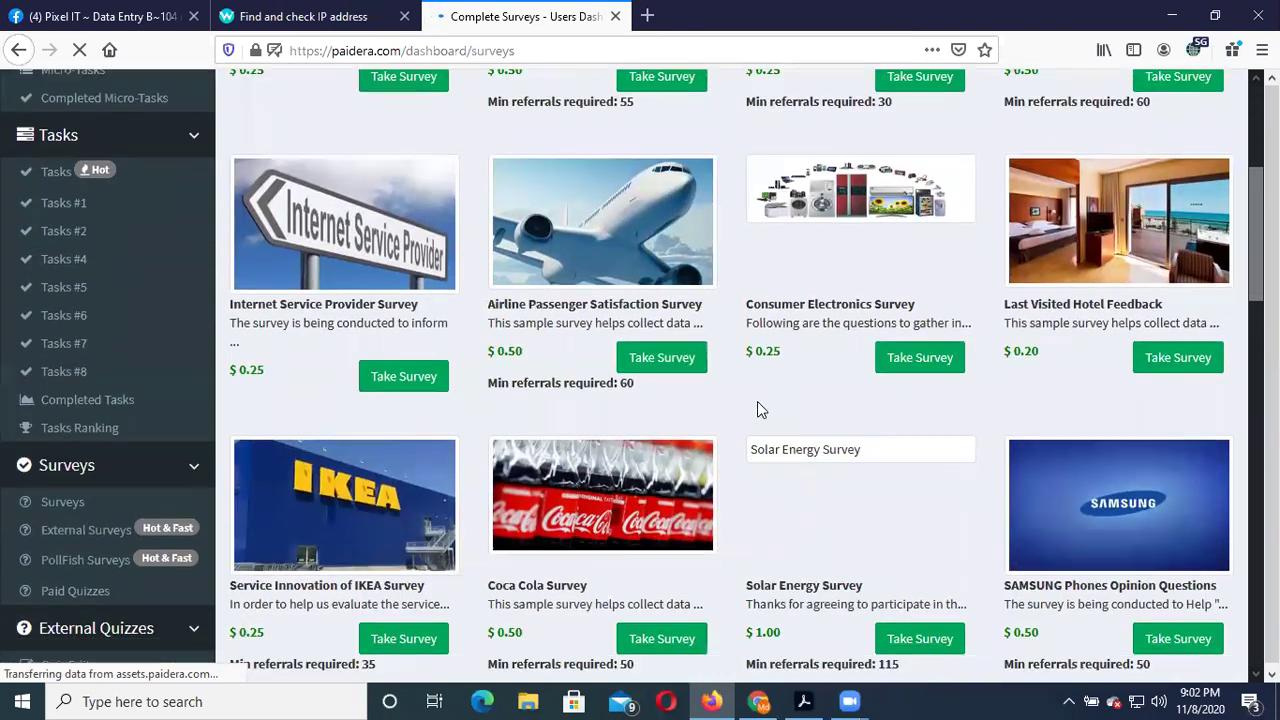
scroll(885, 395, "down", 1)
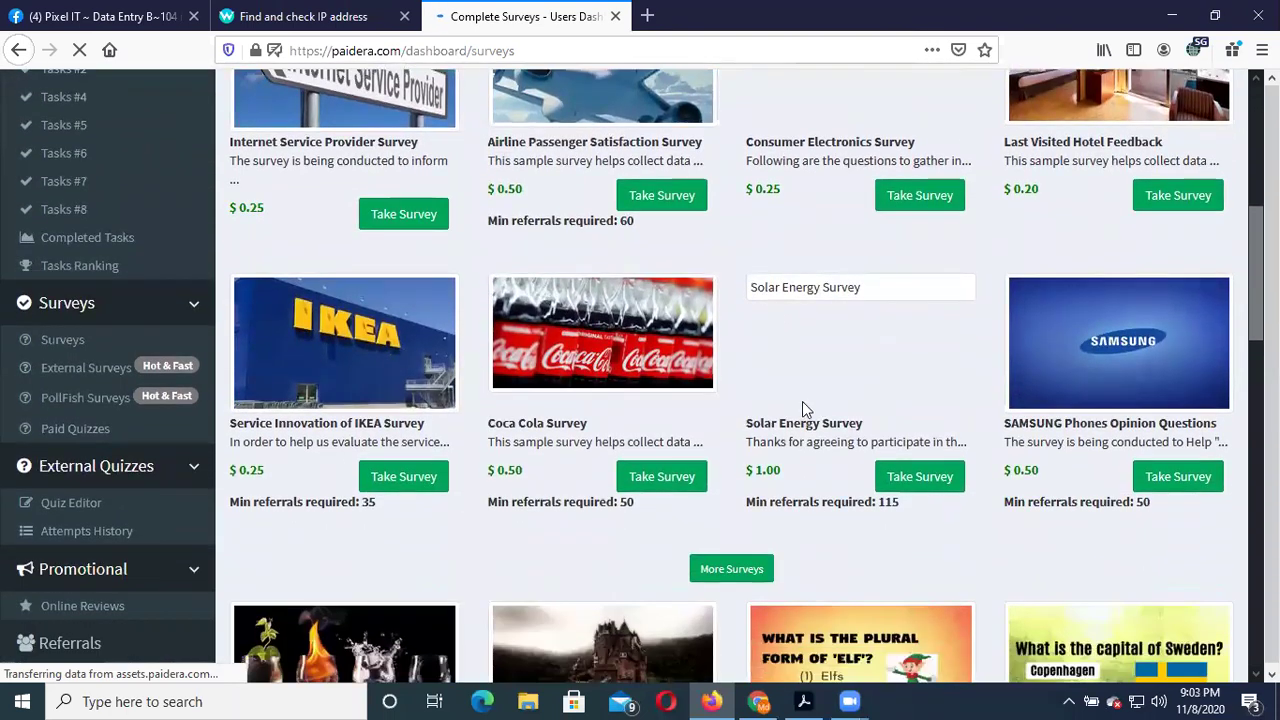
scroll(771, 414, "down", 1)
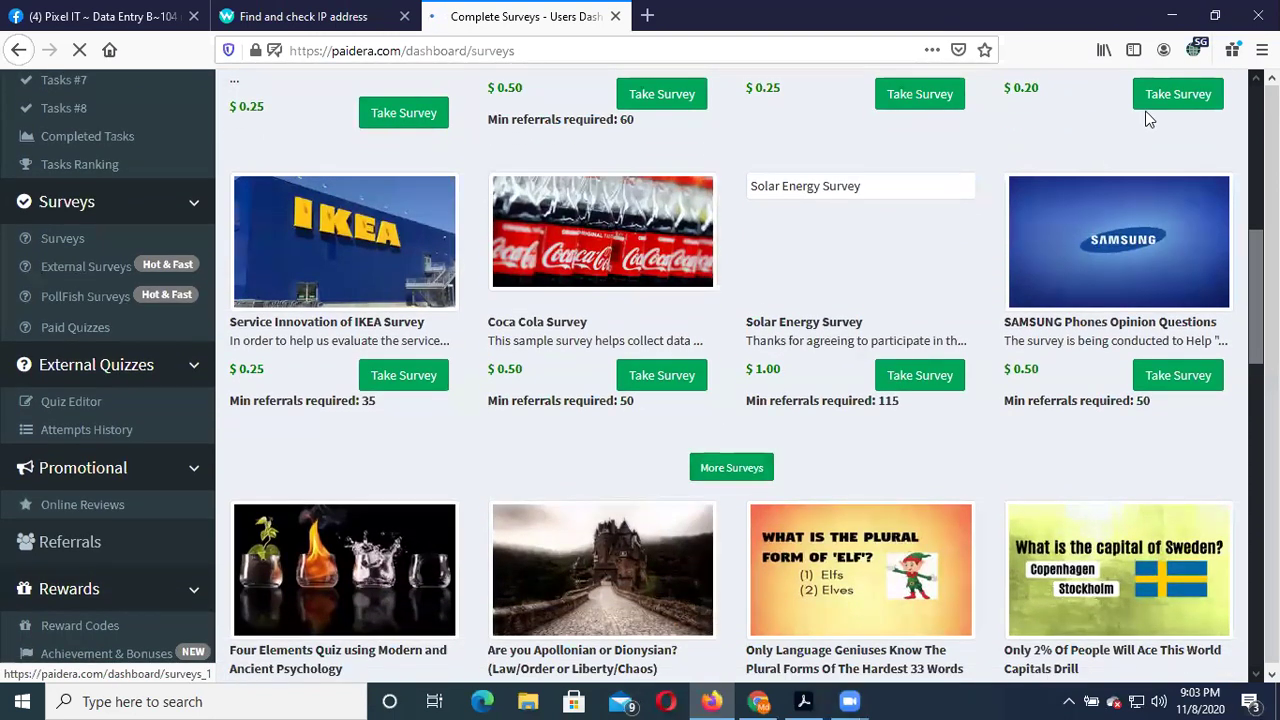
scroll(763, 446, "down", 6)
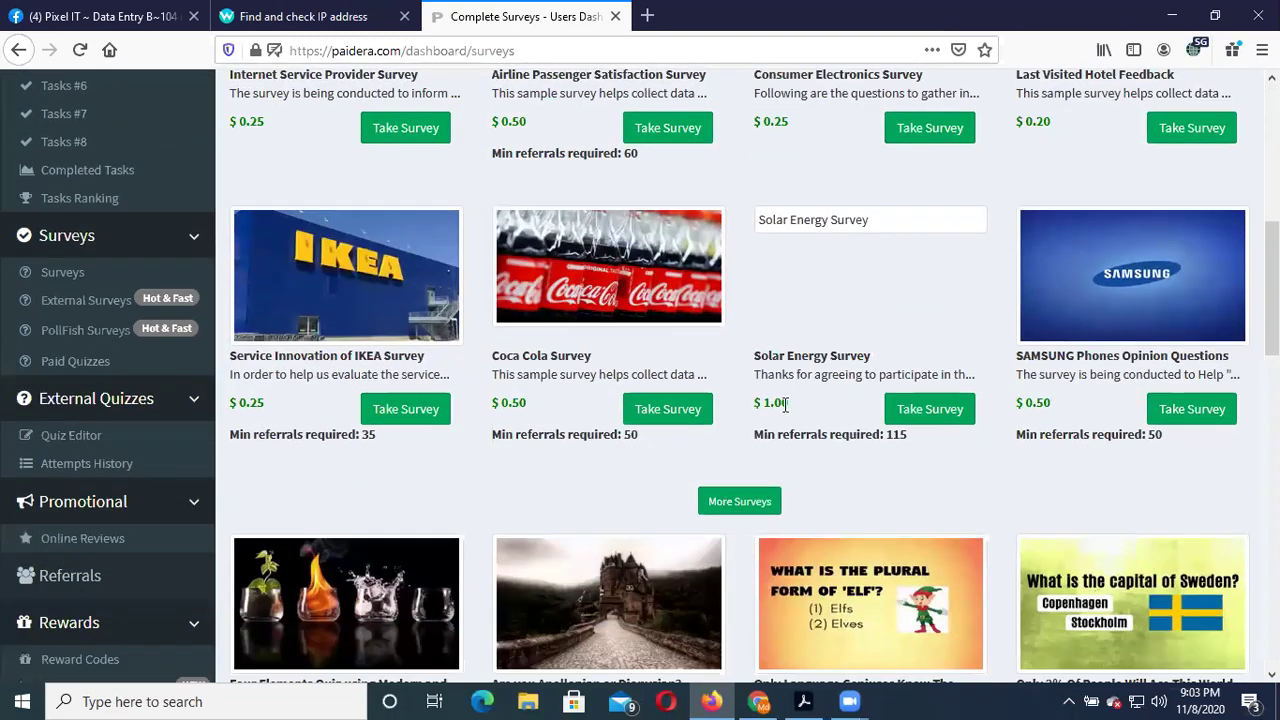
left_click_drag(779, 403, 756, 410)
left_click_drag(907, 437, 887, 437)
Open More Surveys, dismiss the survey notice and look through the External Surveys page
left_click(762, 497)
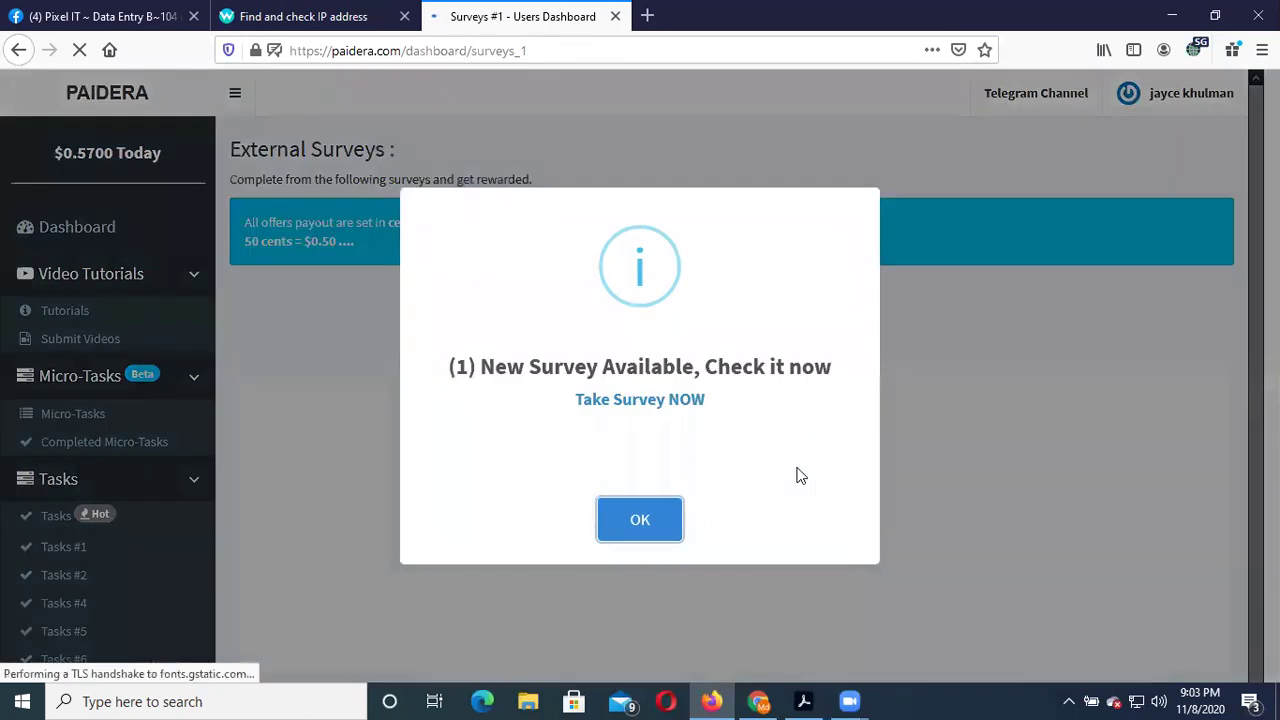
left_click(665, 517)
scroll(718, 473, "down", 10)
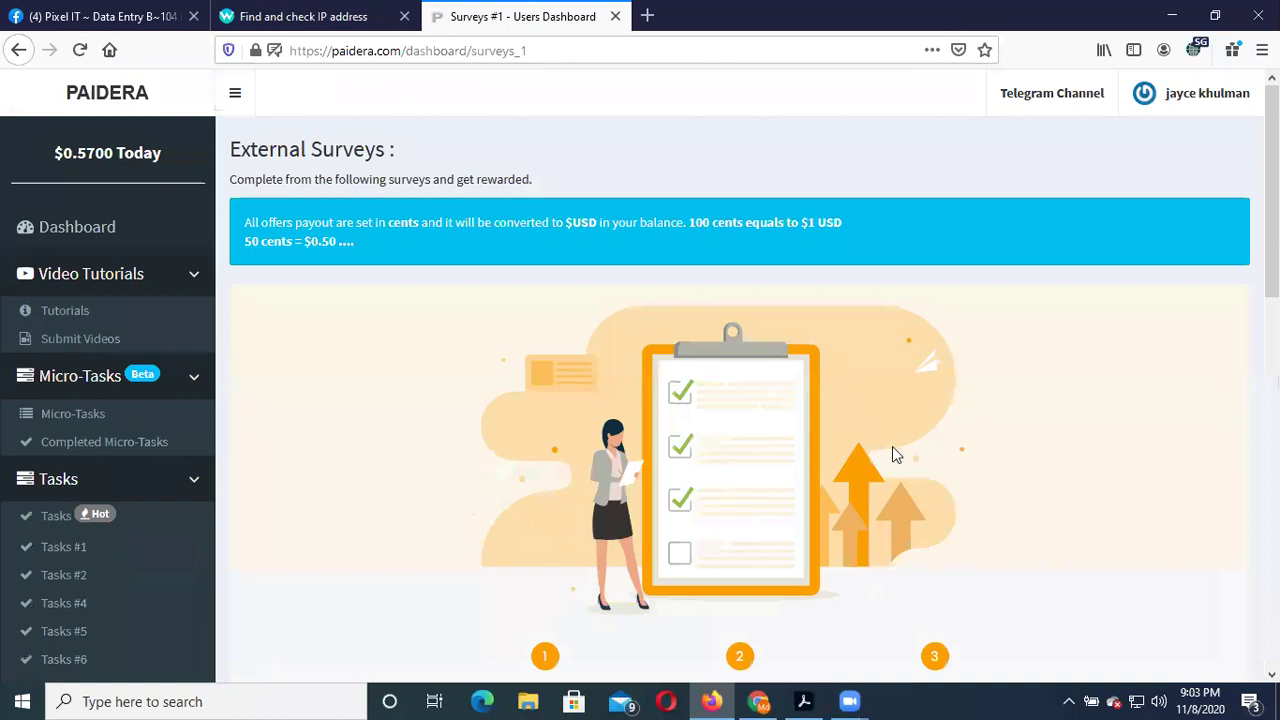
scroll(892, 450, "down", 5)
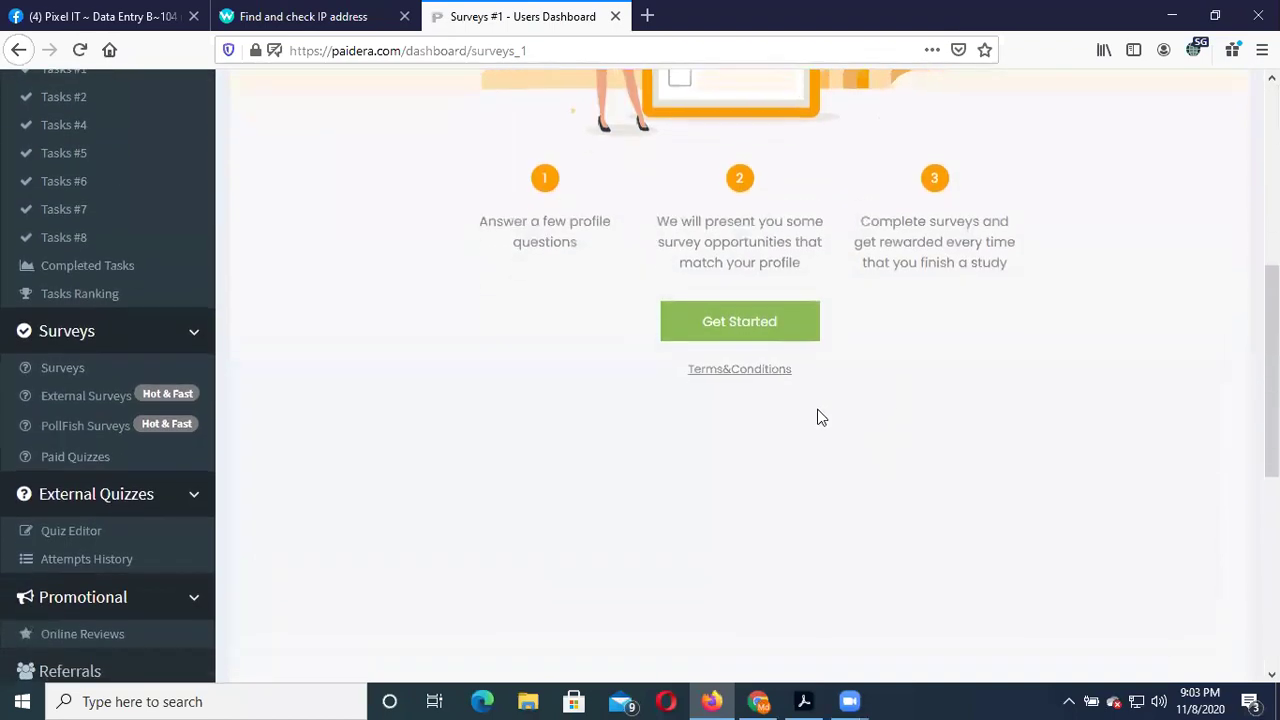
scroll(817, 417, "up", 5)
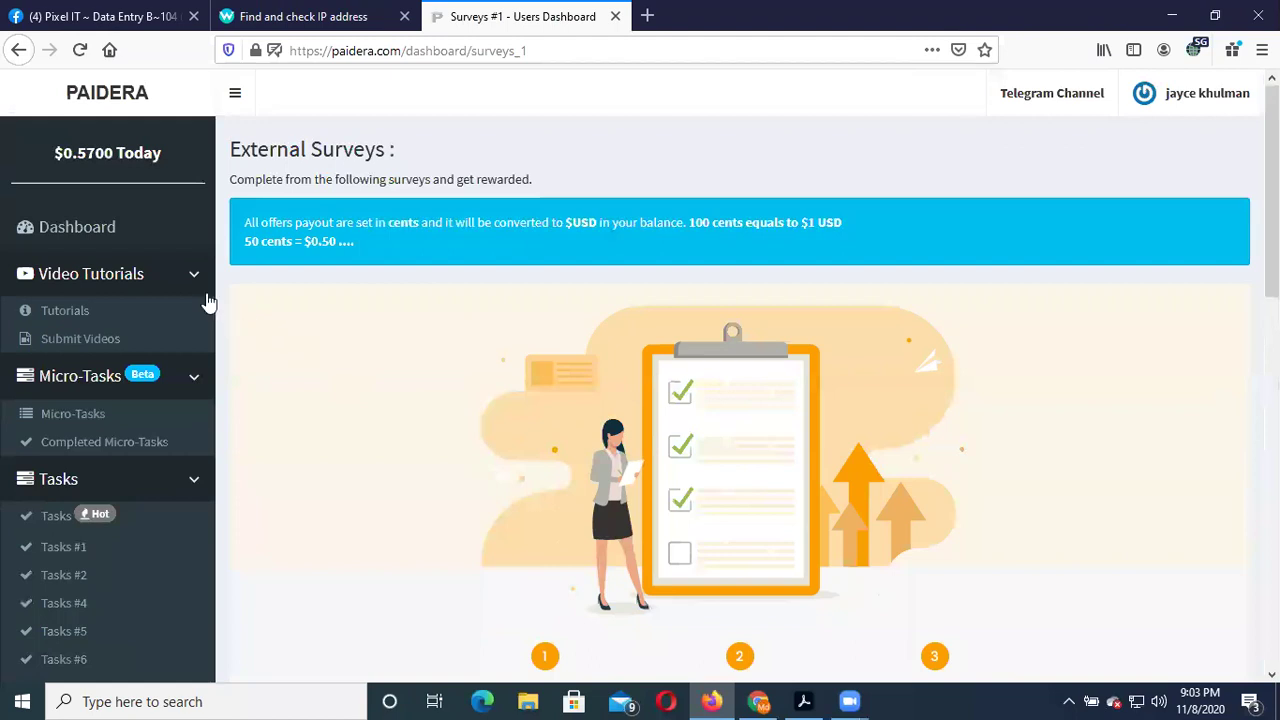
Return to the Paidera dashboard, dismiss the new survey notice and open Take Surveys under START Making Money
left_click(197, 248)
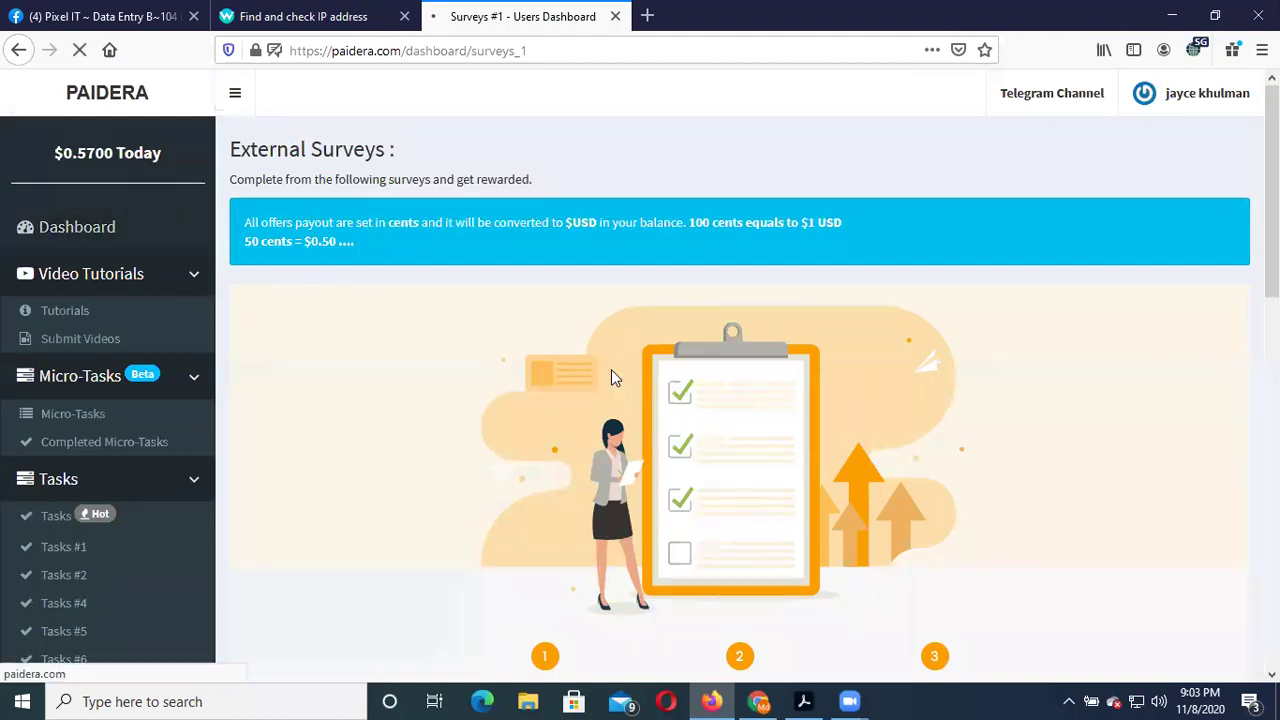
scroll(65, 402, "down", 2)
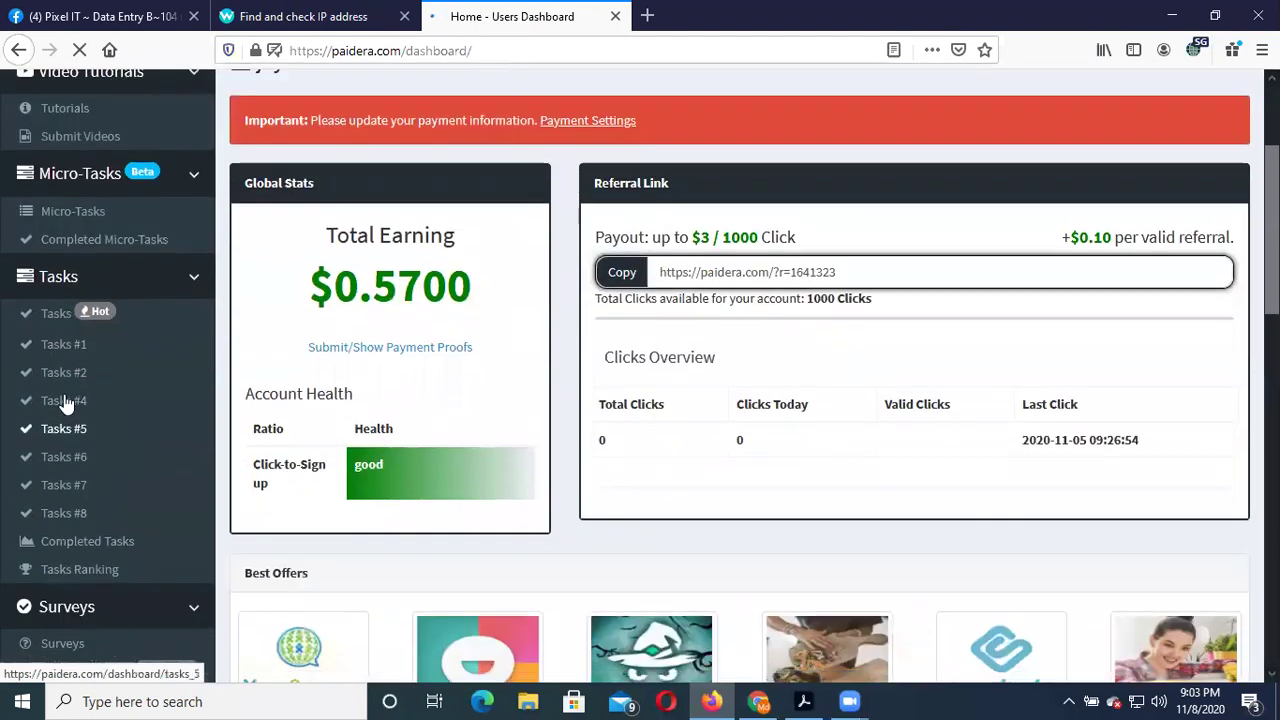
scroll(72, 483, "down", 1)
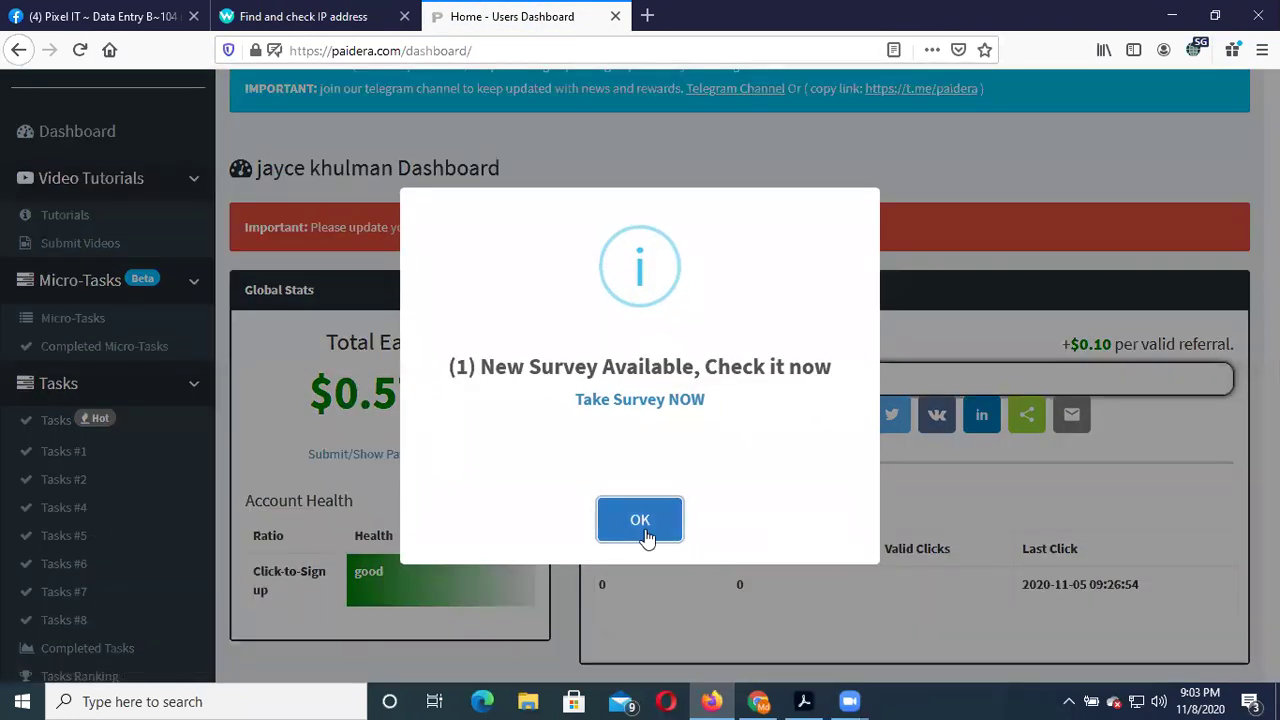
left_click(645, 538)
scroll(475, 530, "down", 4)
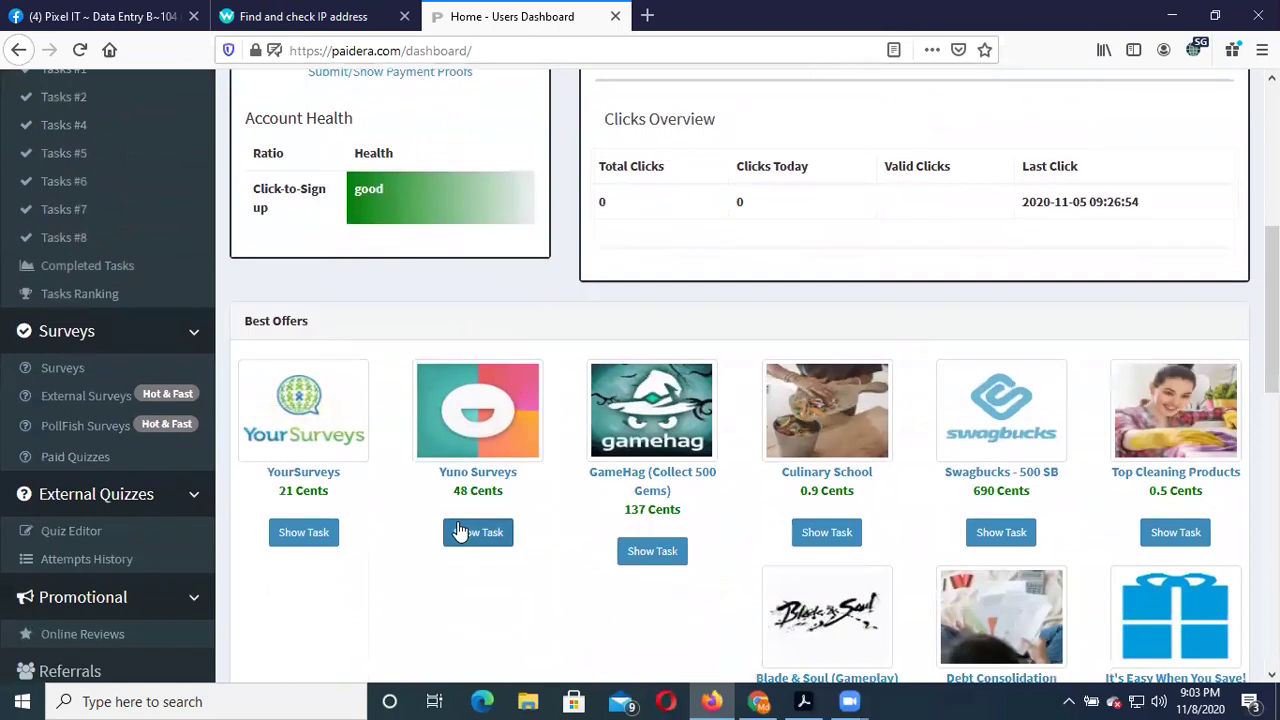
scroll(526, 514, "down", 5)
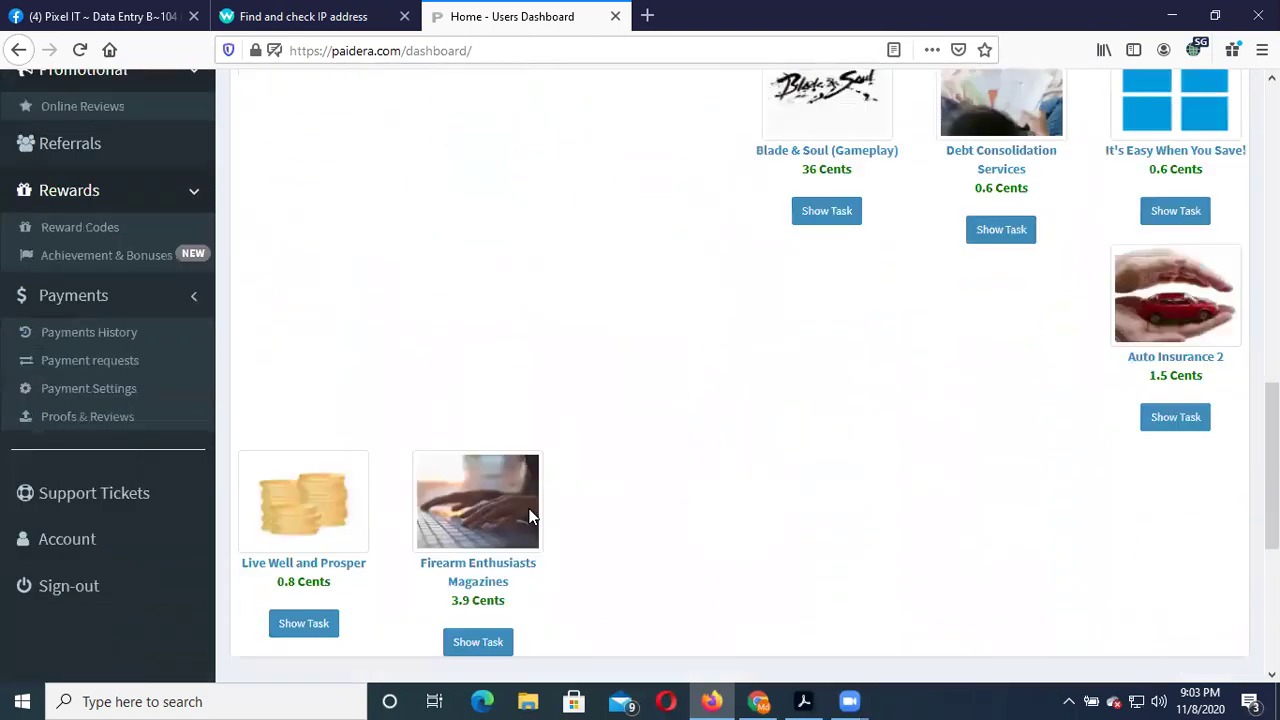
scroll(530, 516, "down", 1)
scroll(396, 516, "down", 3)
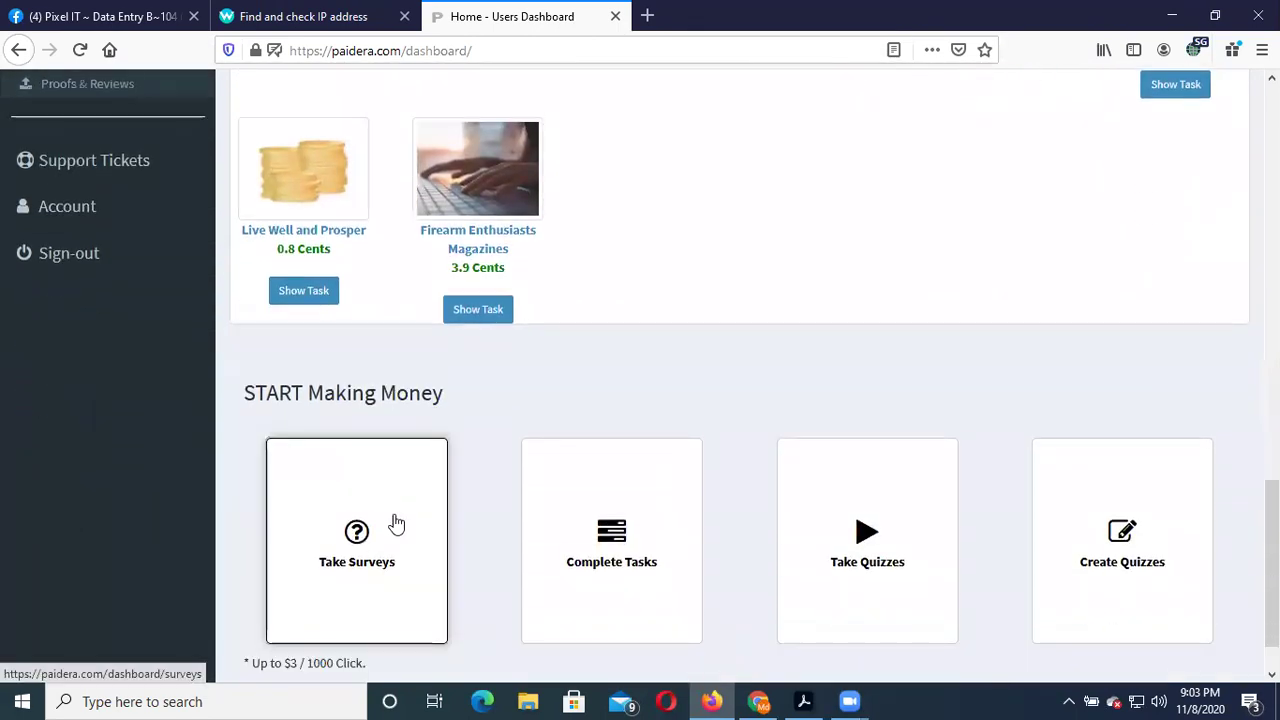
left_click(400, 492)
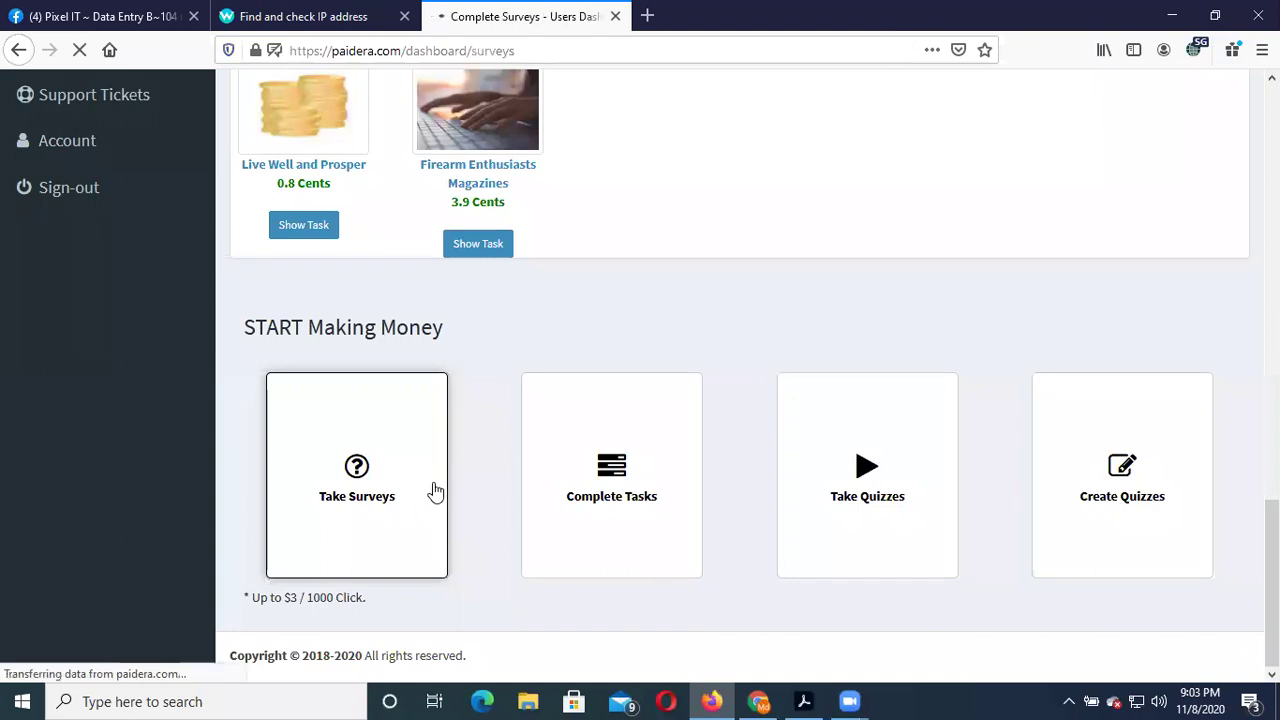
Review the Complete Surveys list for rewards and referral requirements, highlight the Last Visited Hotel Feedback title and dismiss the survey notice
scroll(478, 481, "down", 2)
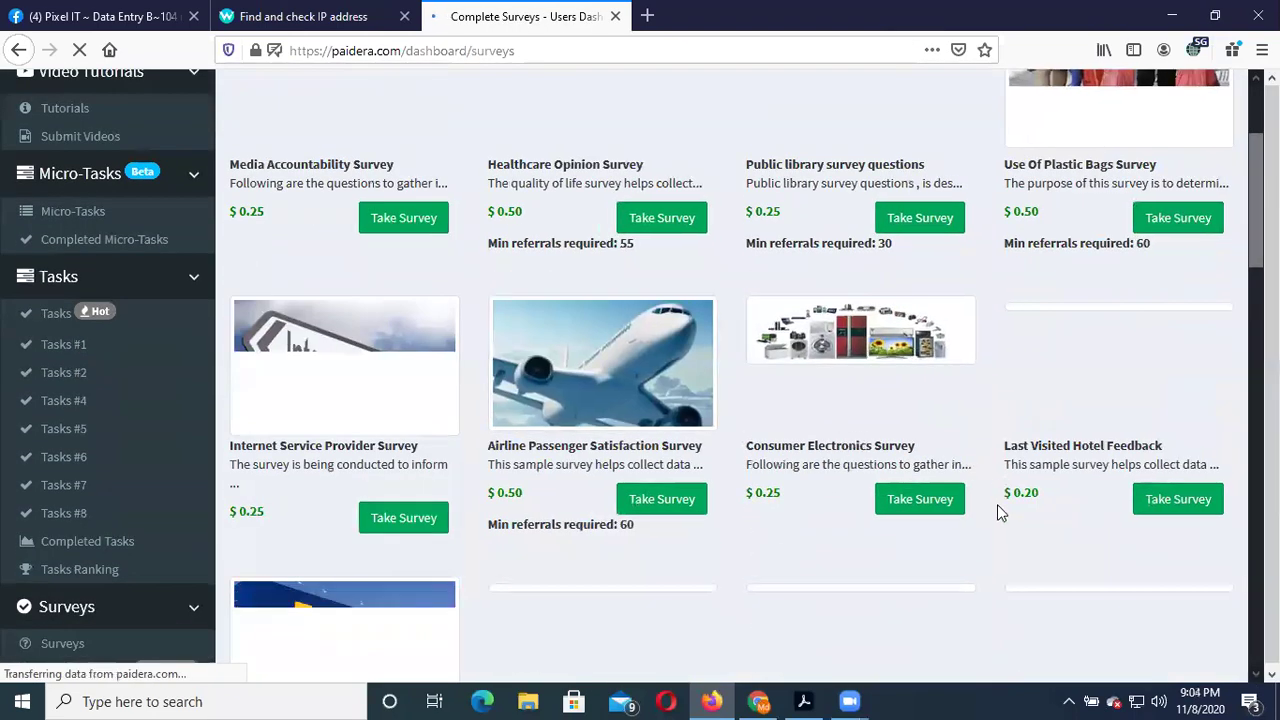
scroll(868, 503, "down", 3)
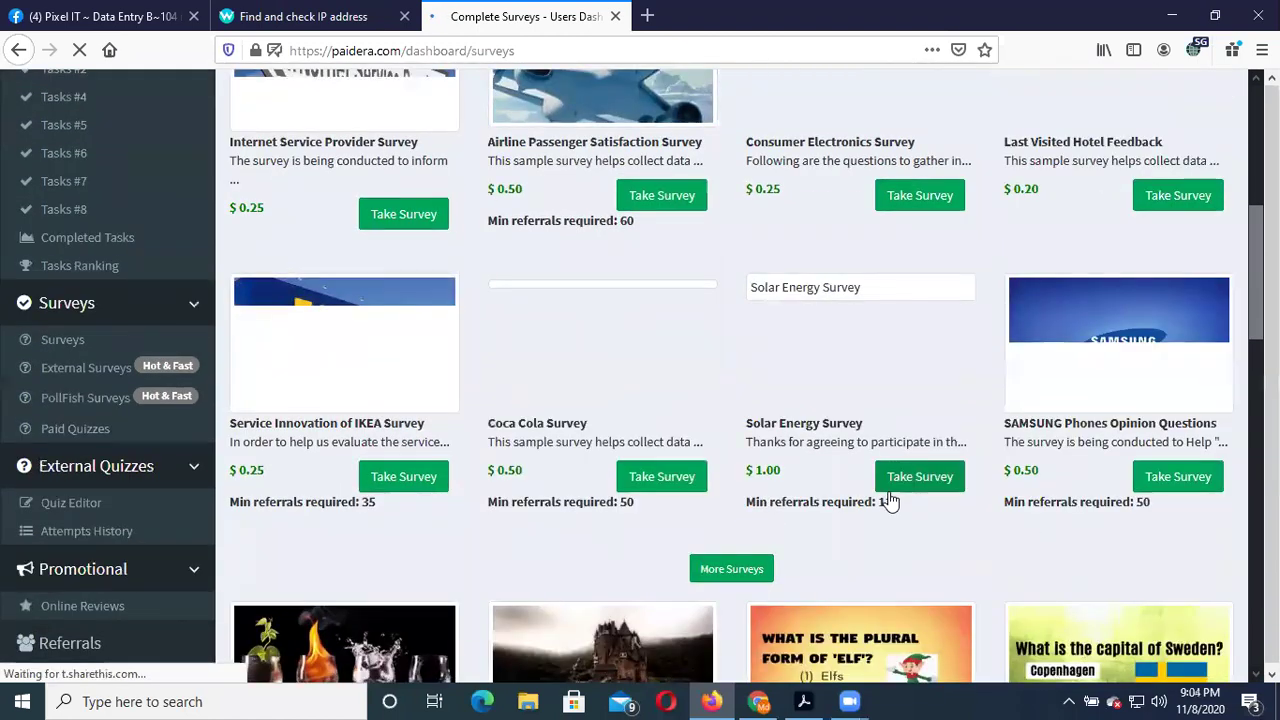
scroll(890, 500, "down", 1)
scroll(849, 475, "up", 3)
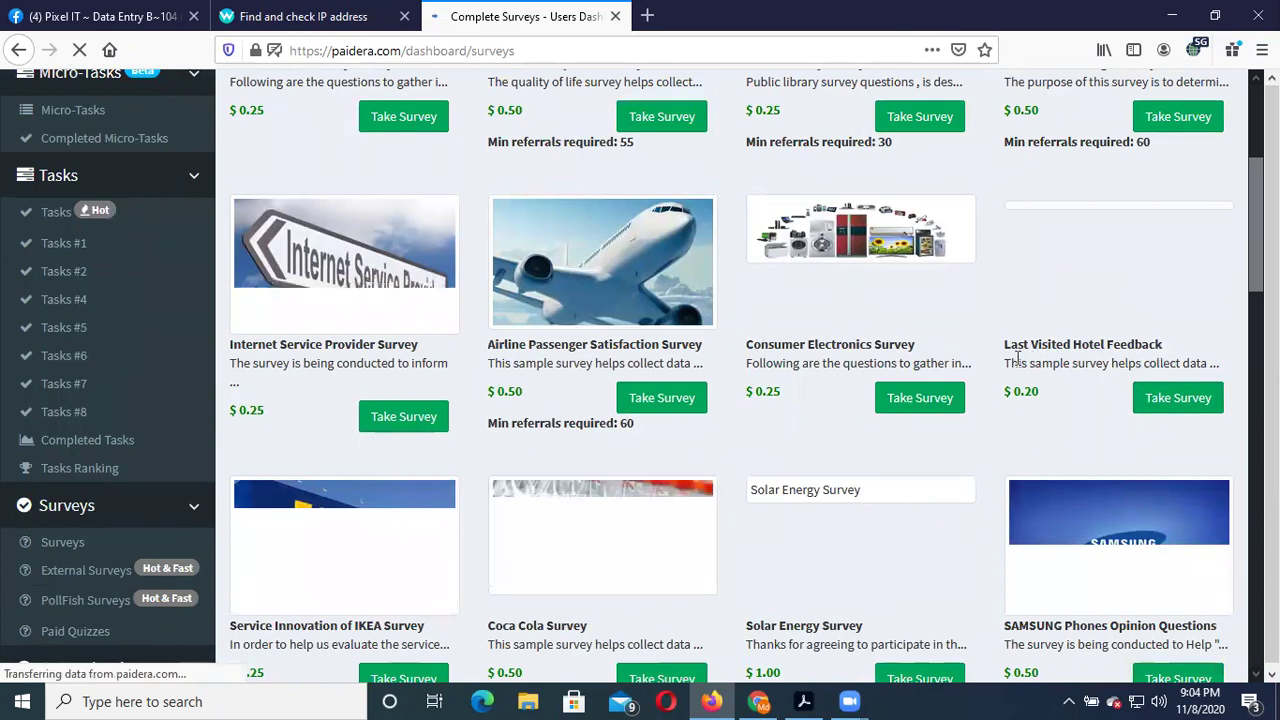
left_click_drag(1003, 345, 1157, 347)
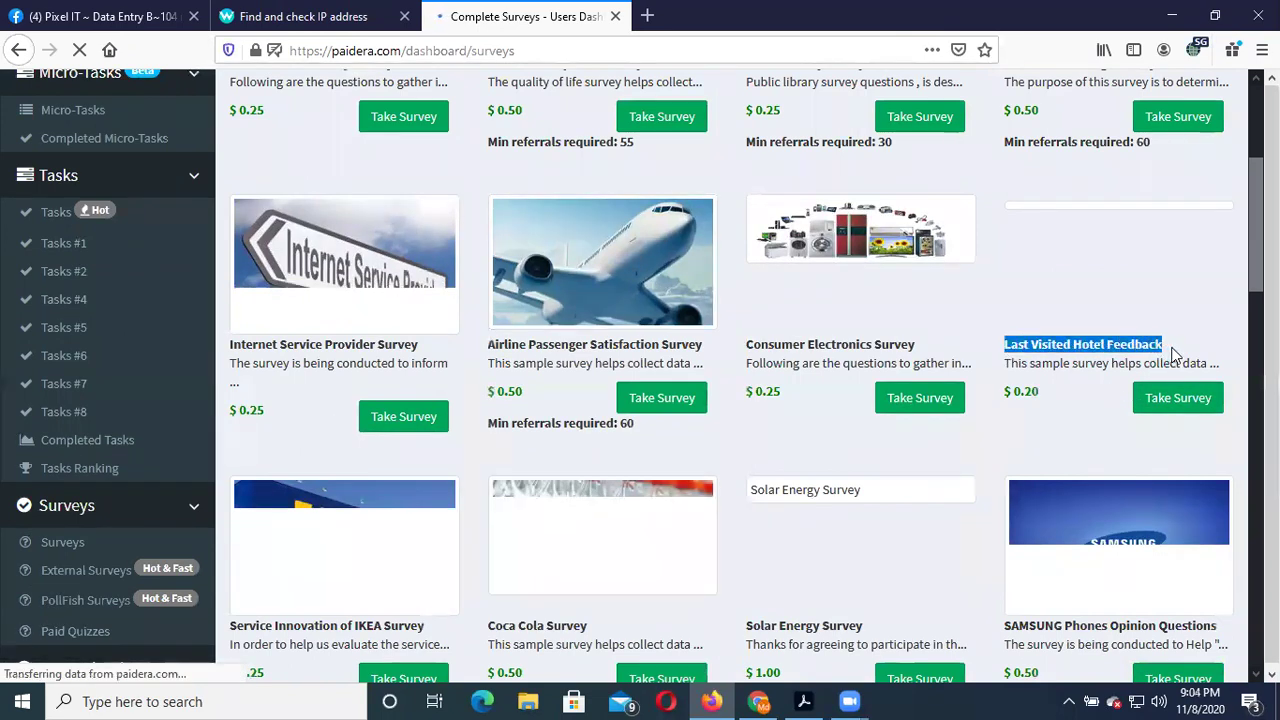
left_click(1031, 397)
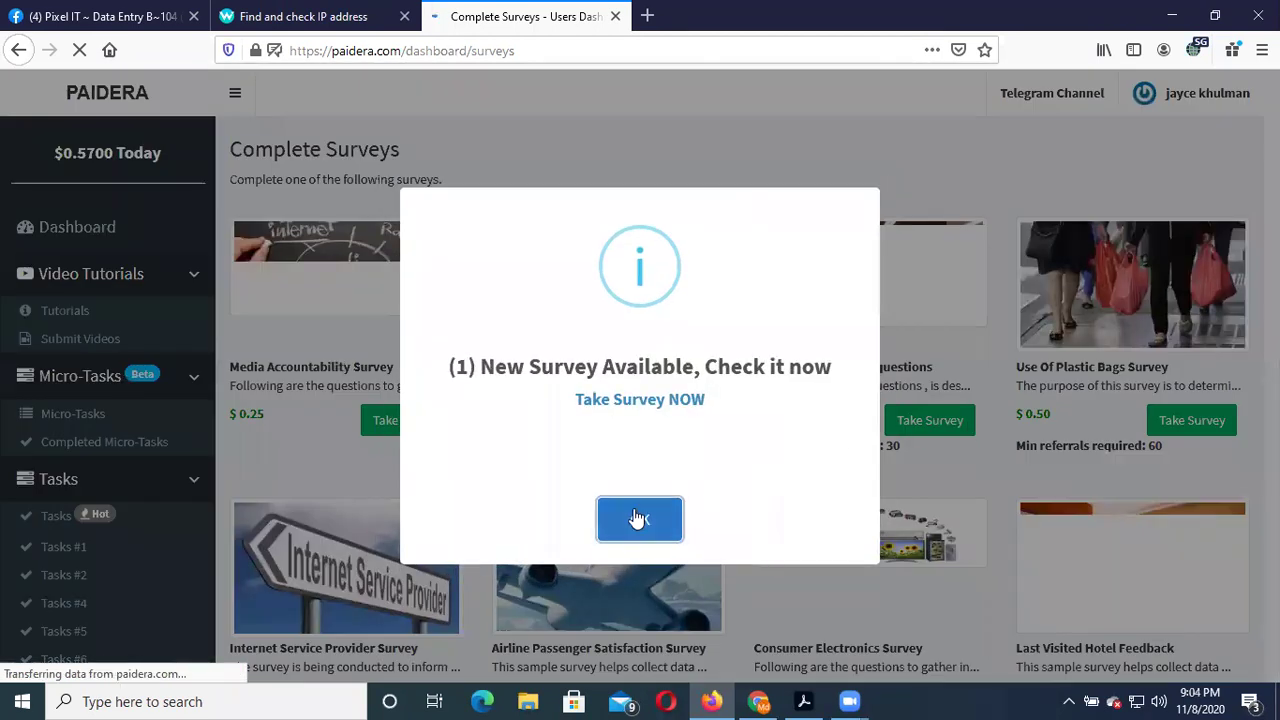
left_click(637, 518)
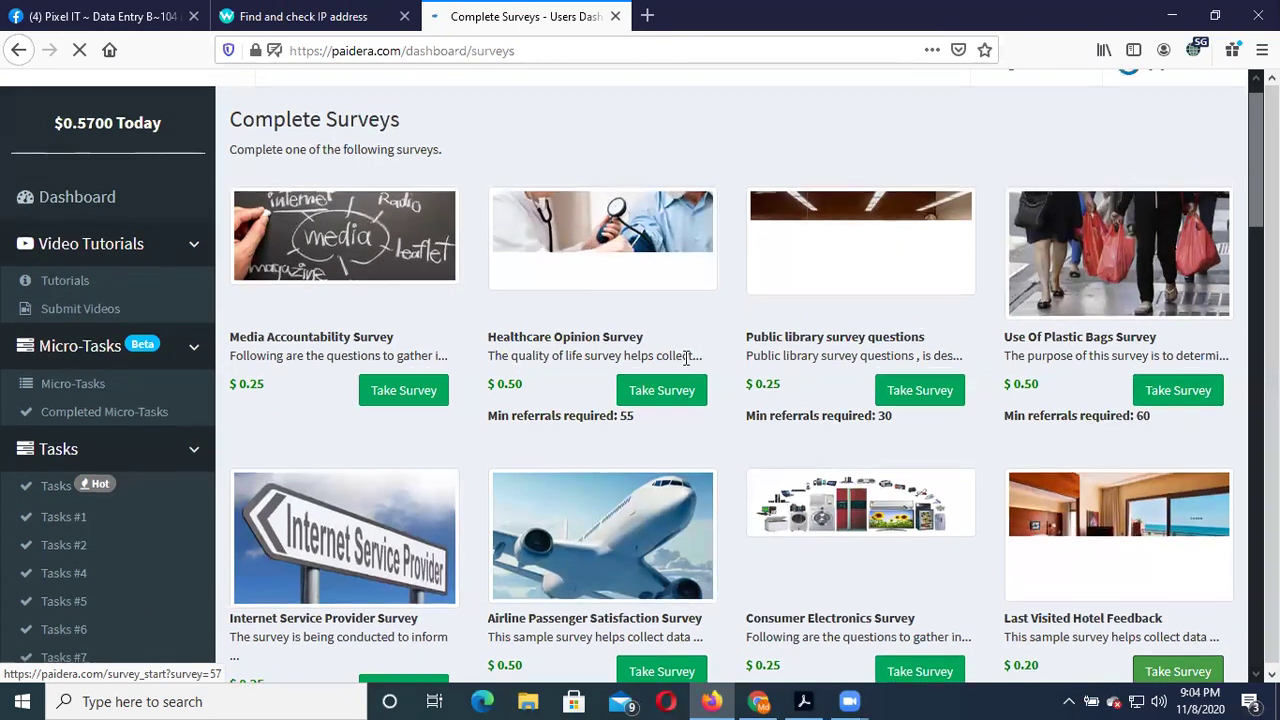
scroll(714, 392, "down", 3)
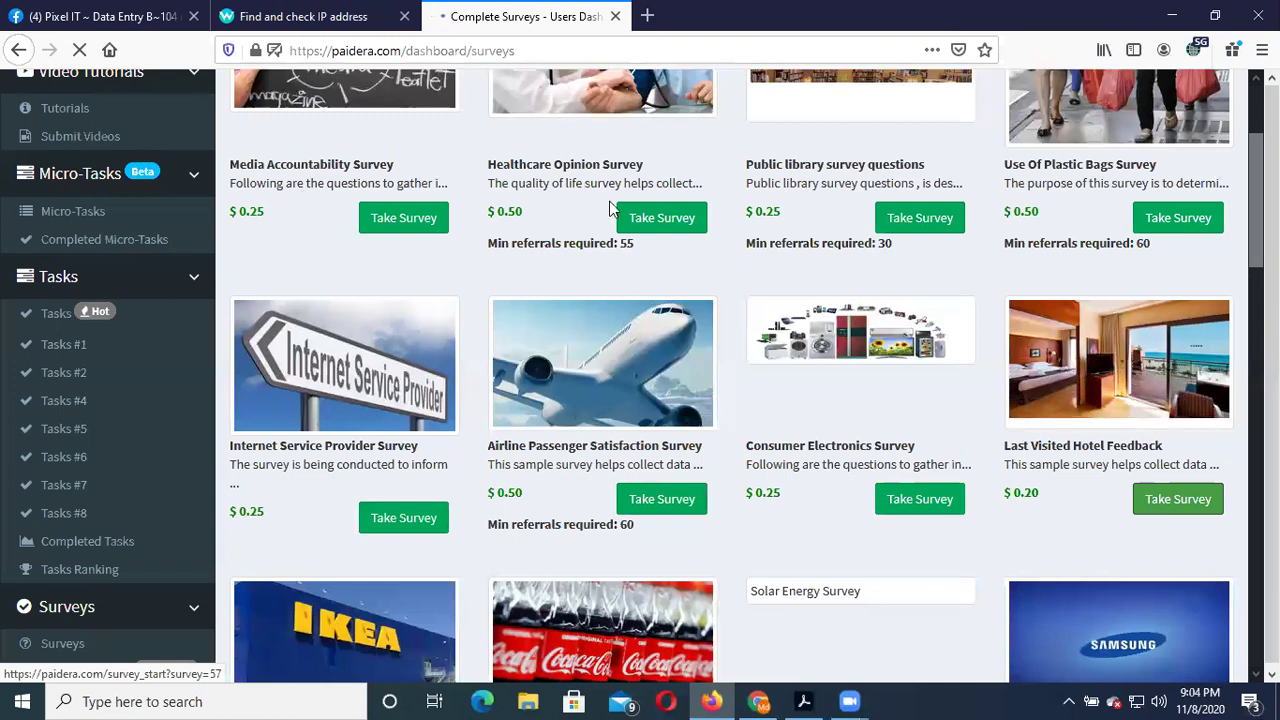
scroll(596, 140, "up", 3)
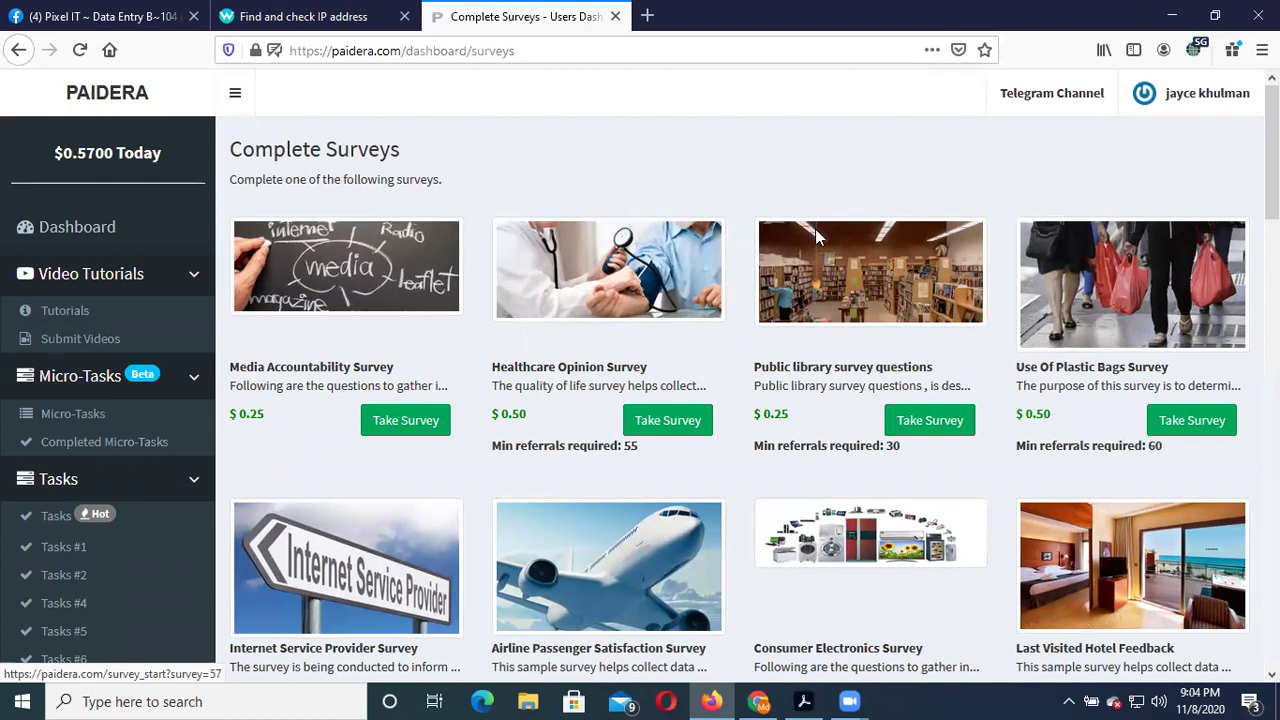
Open the Last Visited Hotel Feedback survey in a new tab and start it
scroll(812, 235, "down", 2)
scroll(810, 238, "down", 4)
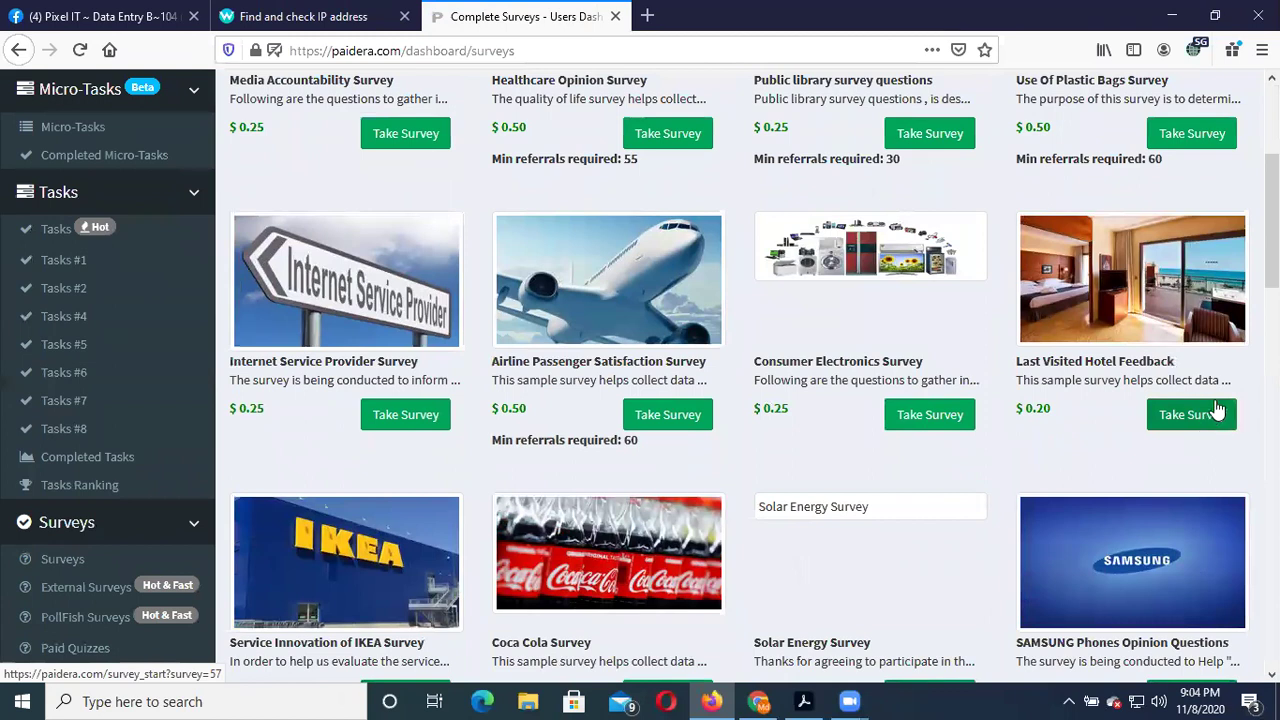
right_click(1217, 410)
left_click(1160, 434)
left_click(752, 20)
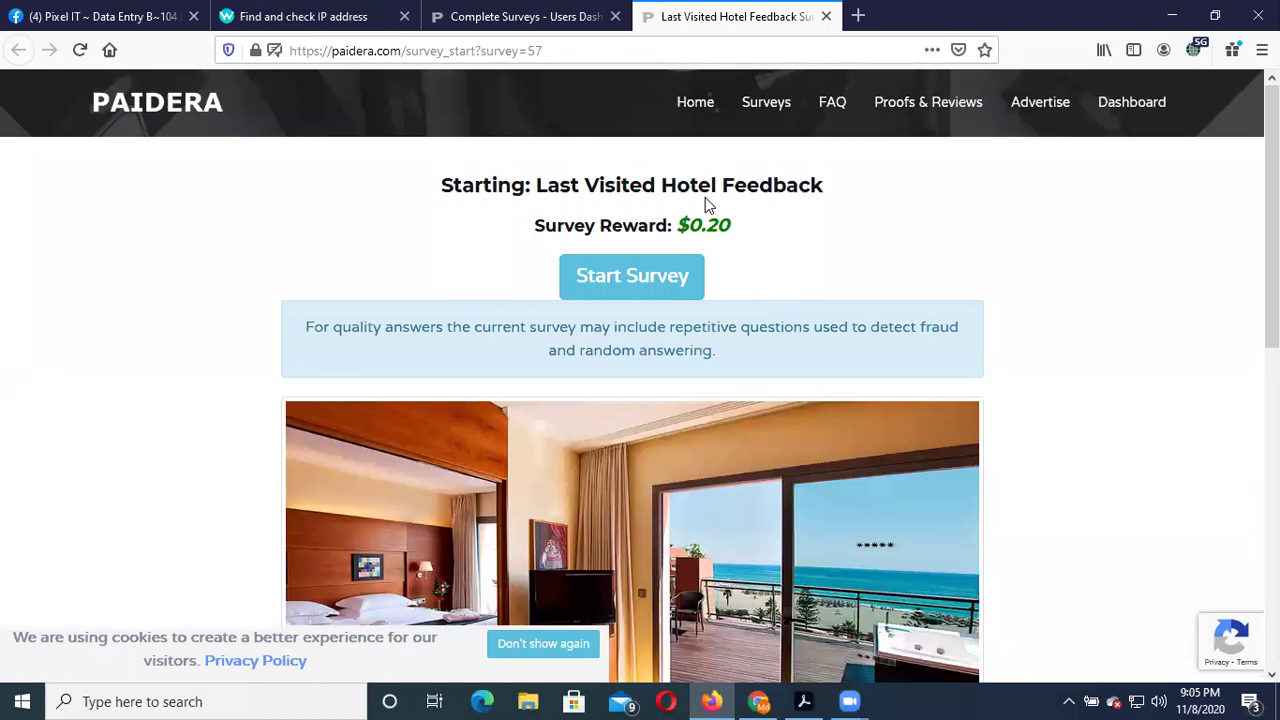
left_click(663, 276)
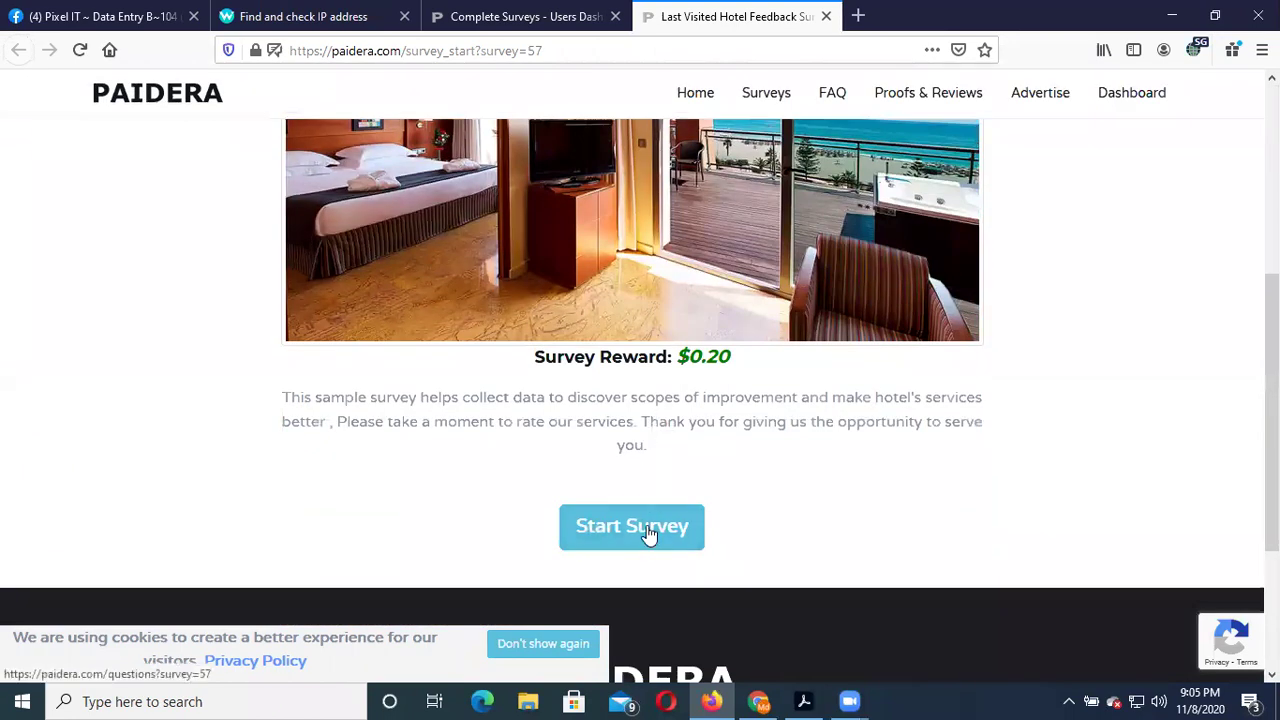
left_click(648, 535)
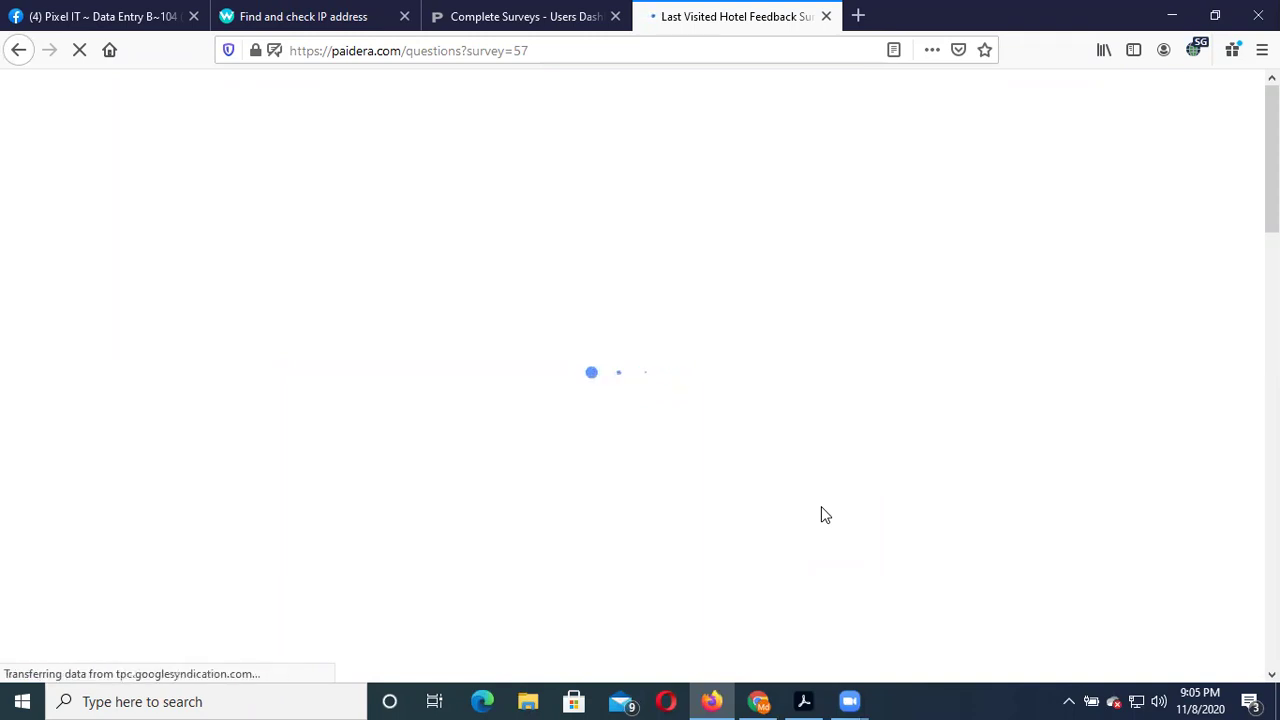
Switch to Acrobat to check the Class 04 to 06 topics in Data-entry-Module.pdf, glance at Chrome and return to Firefox
left_click(805, 700)
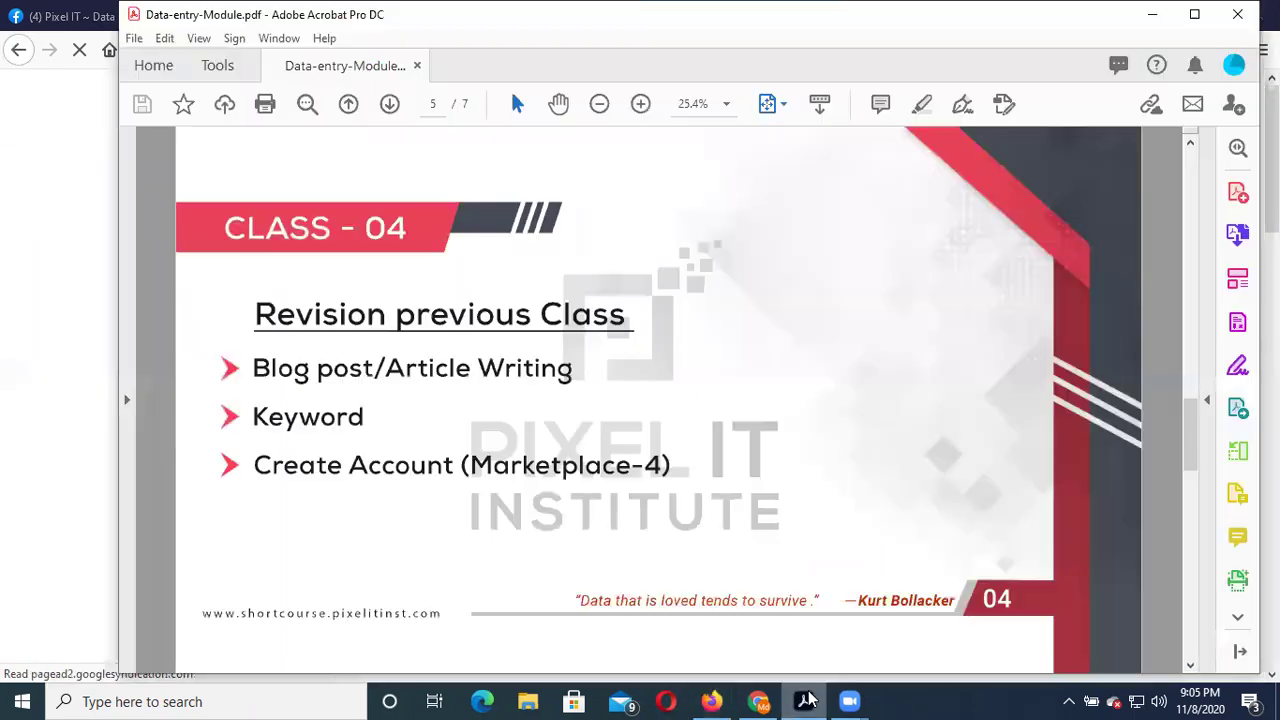
scroll(540, 413, "down", 2)
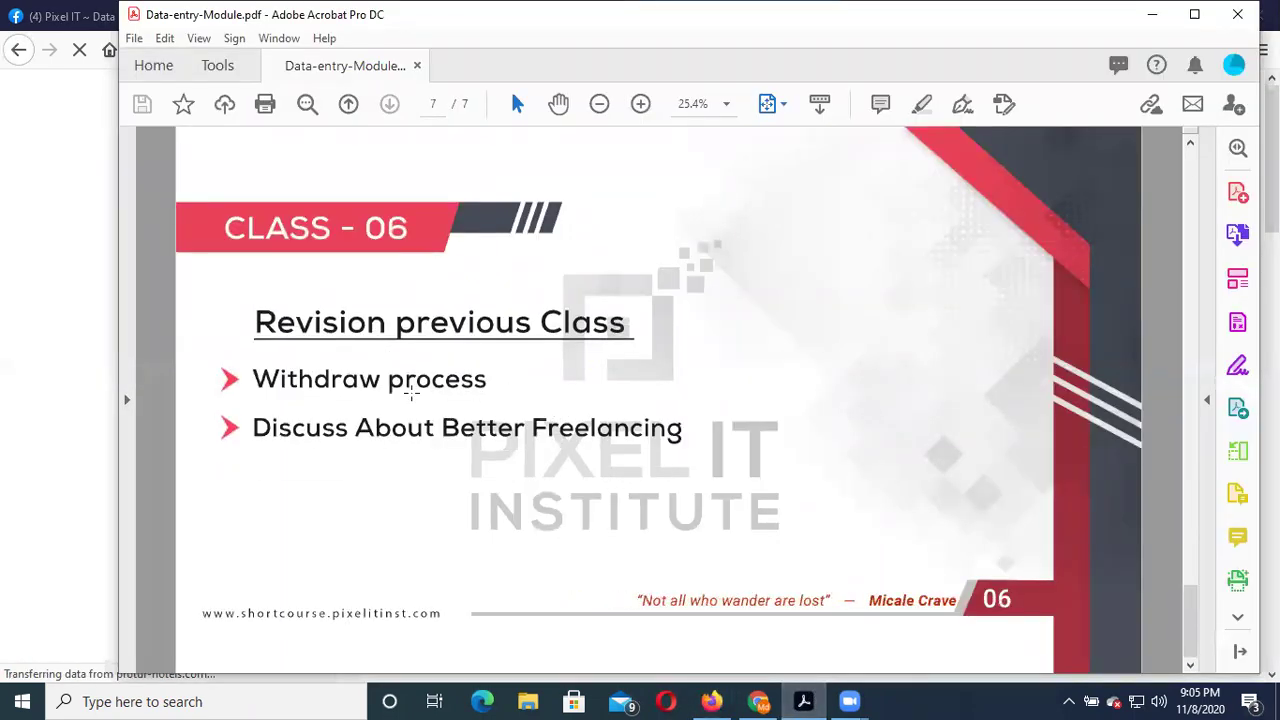
scroll(480, 408, "up", 1)
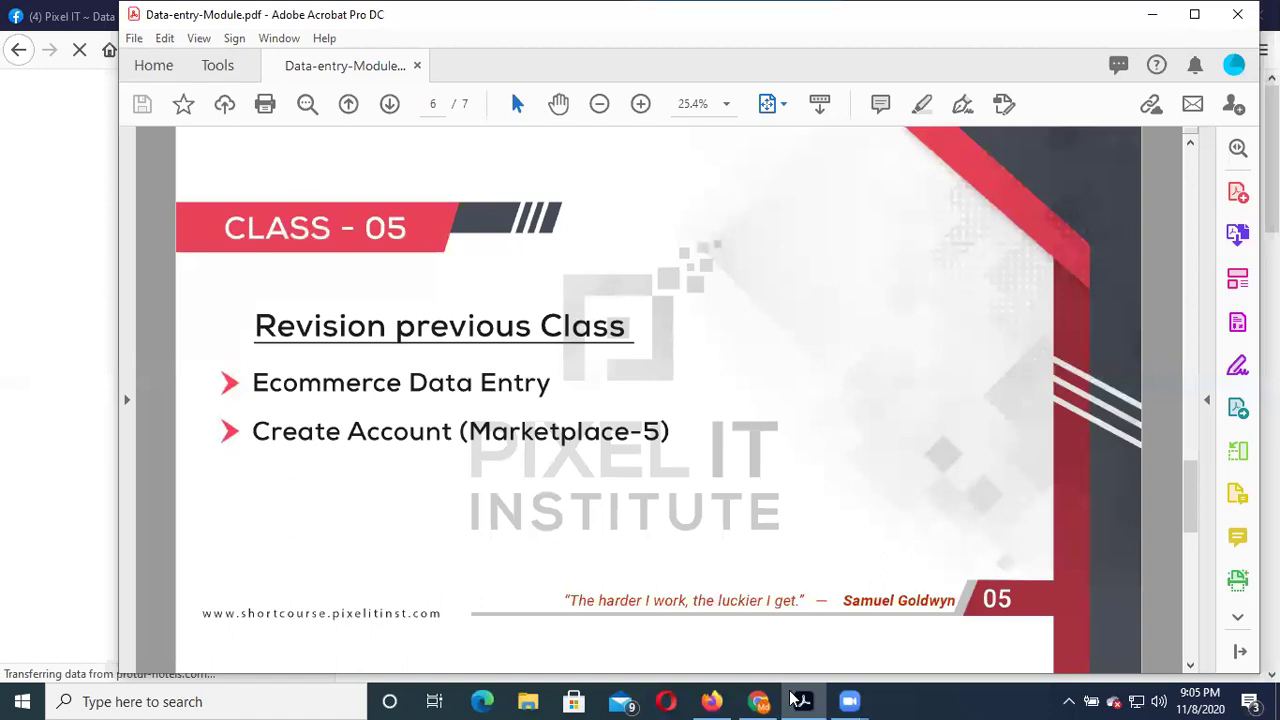
left_click(760, 701)
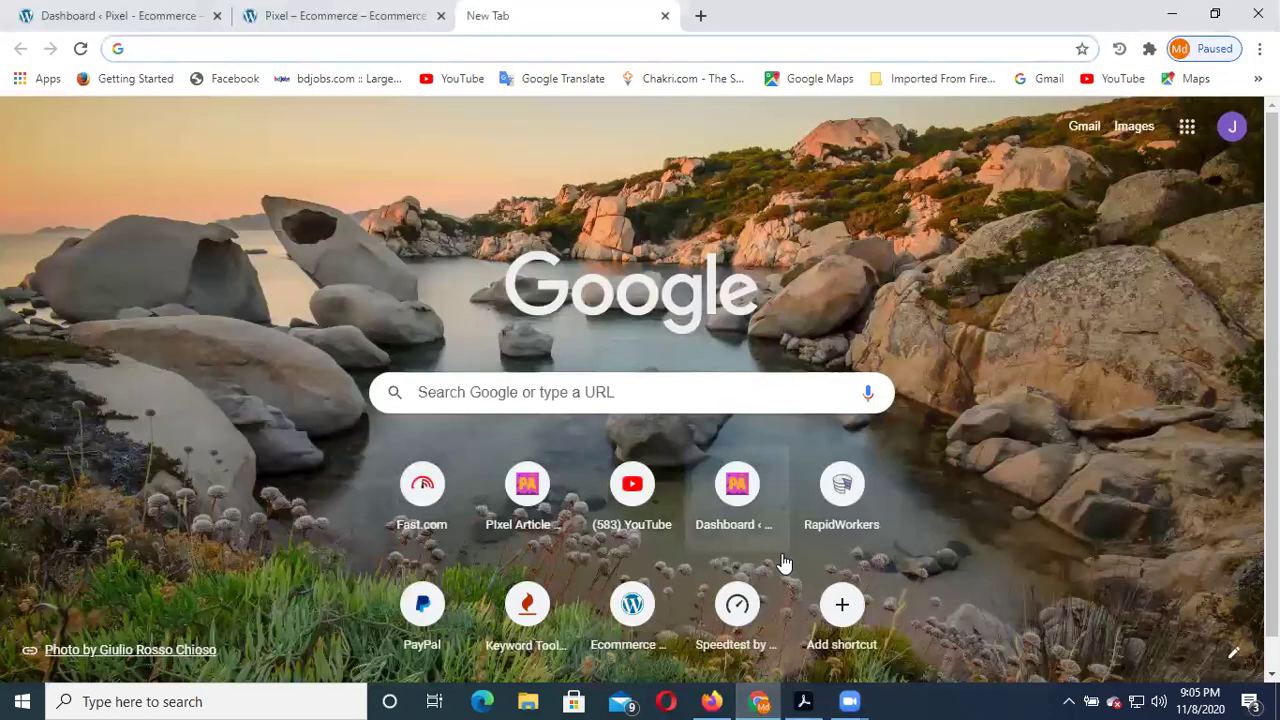
key("alt+Tab")
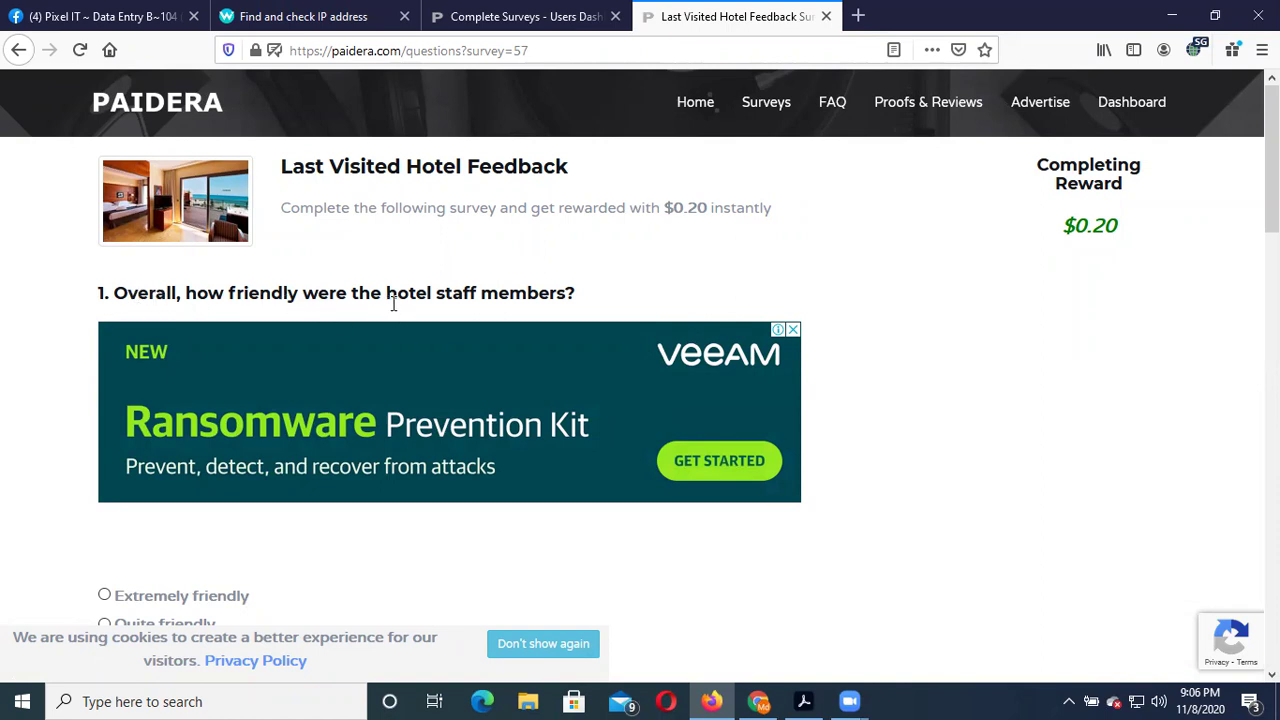
Answer question 1 on hotel staff friendliness with "Quite friendly", submit it and continue past the validation page
scroll(541, 300, "down", 3)
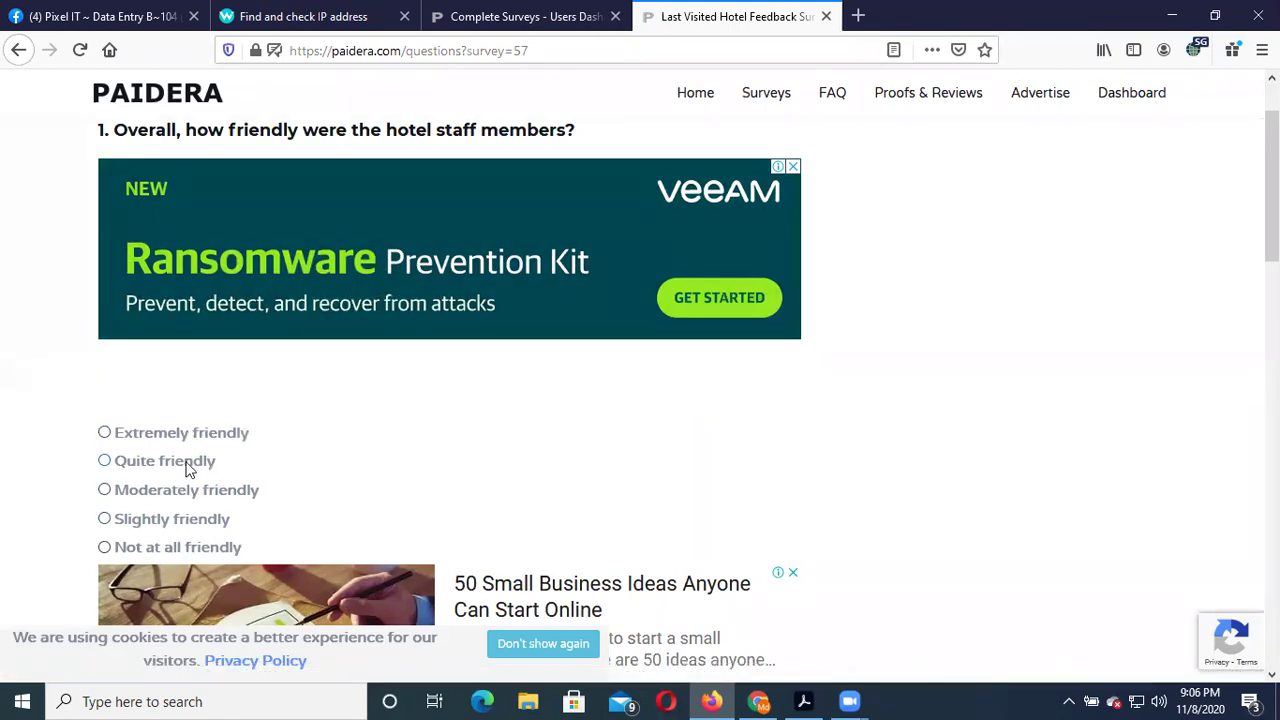
scroll(367, 449, "down", 15)
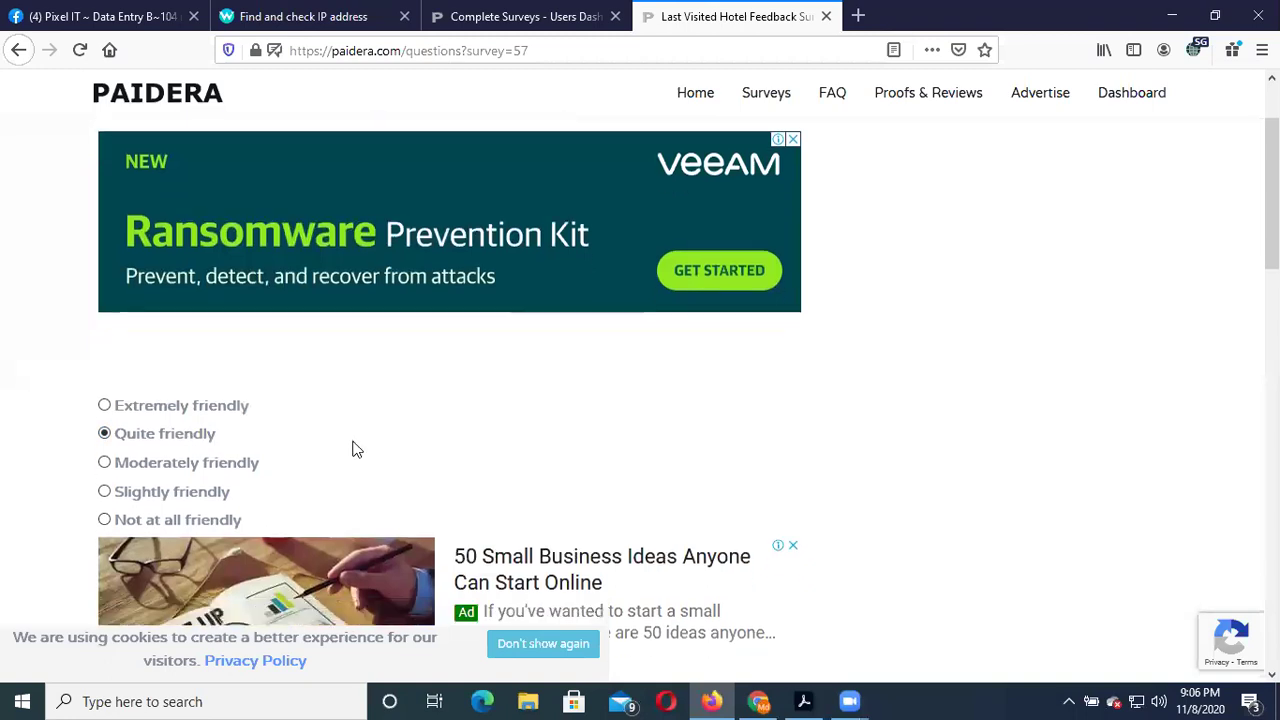
scroll(643, 422, "down", 5)
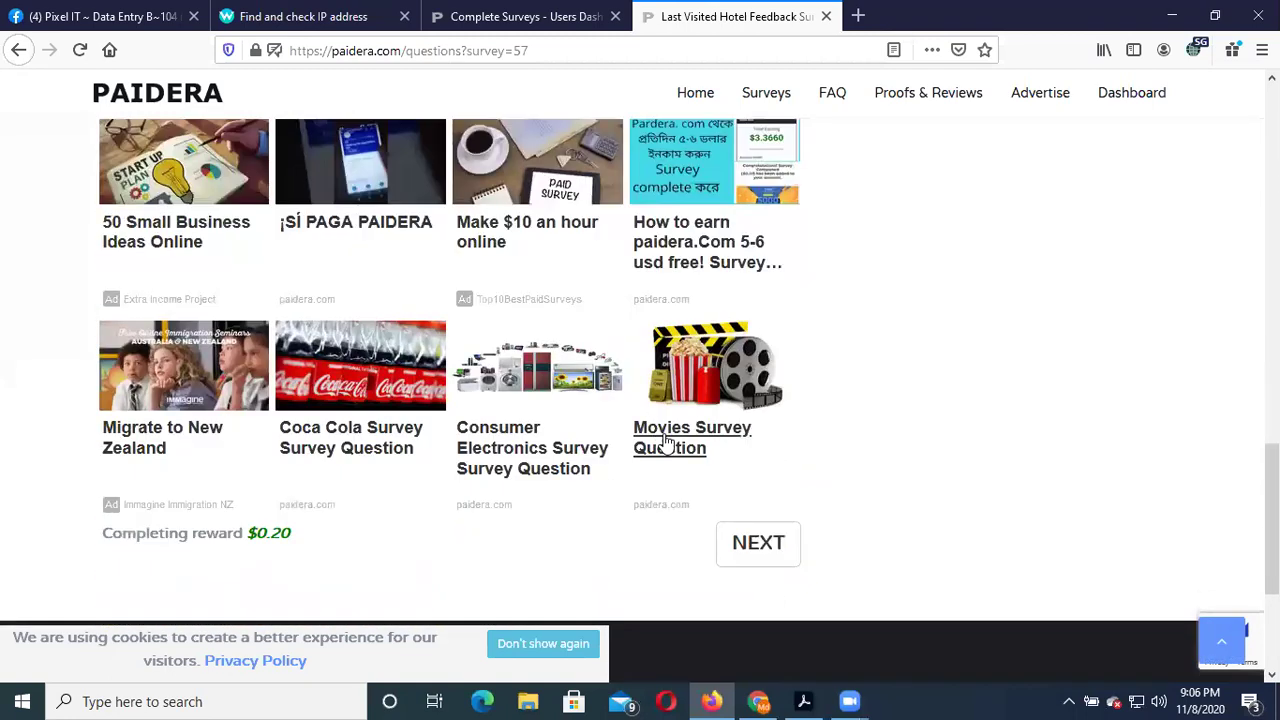
left_click(757, 546)
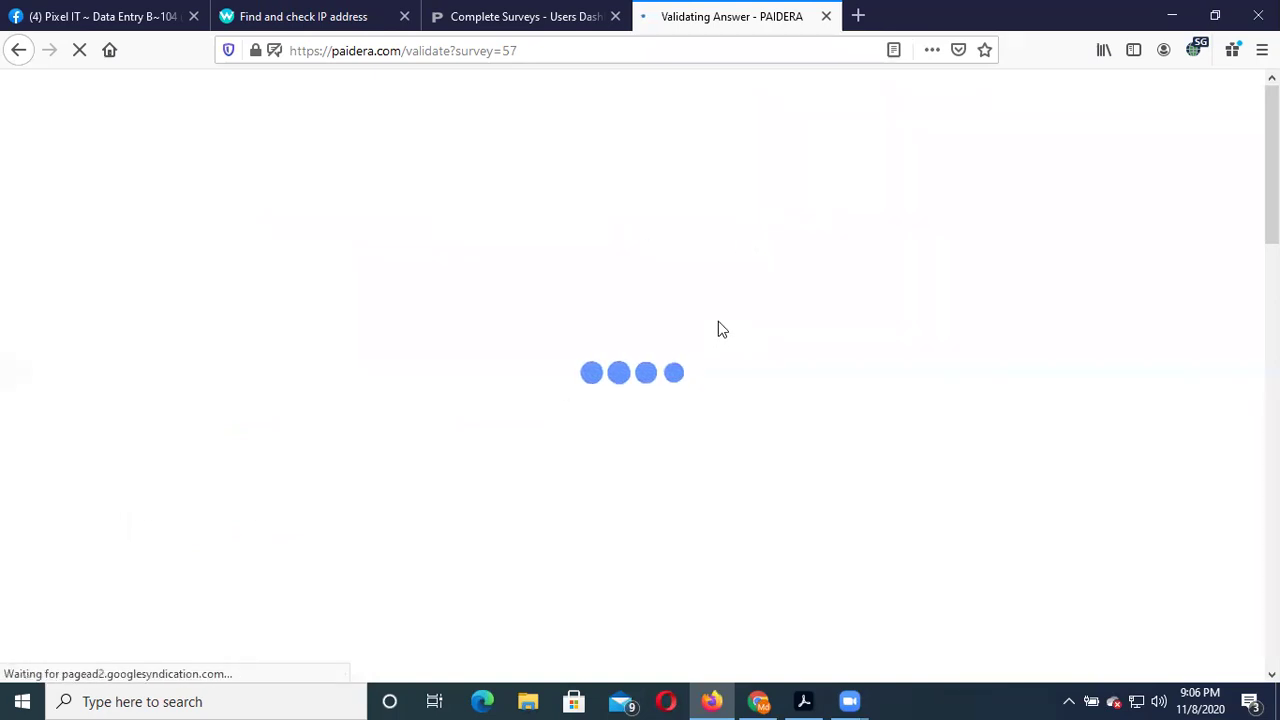
scroll(690, 313, "down", 10)
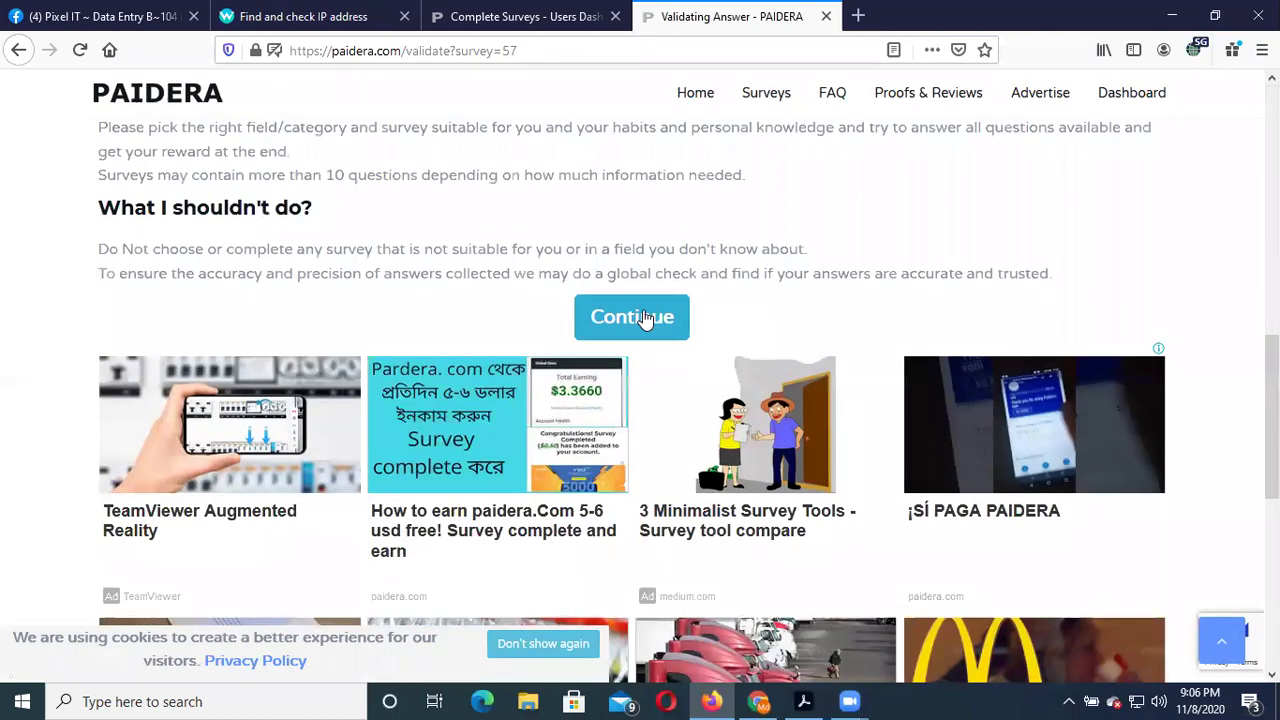
left_click(634, 312)
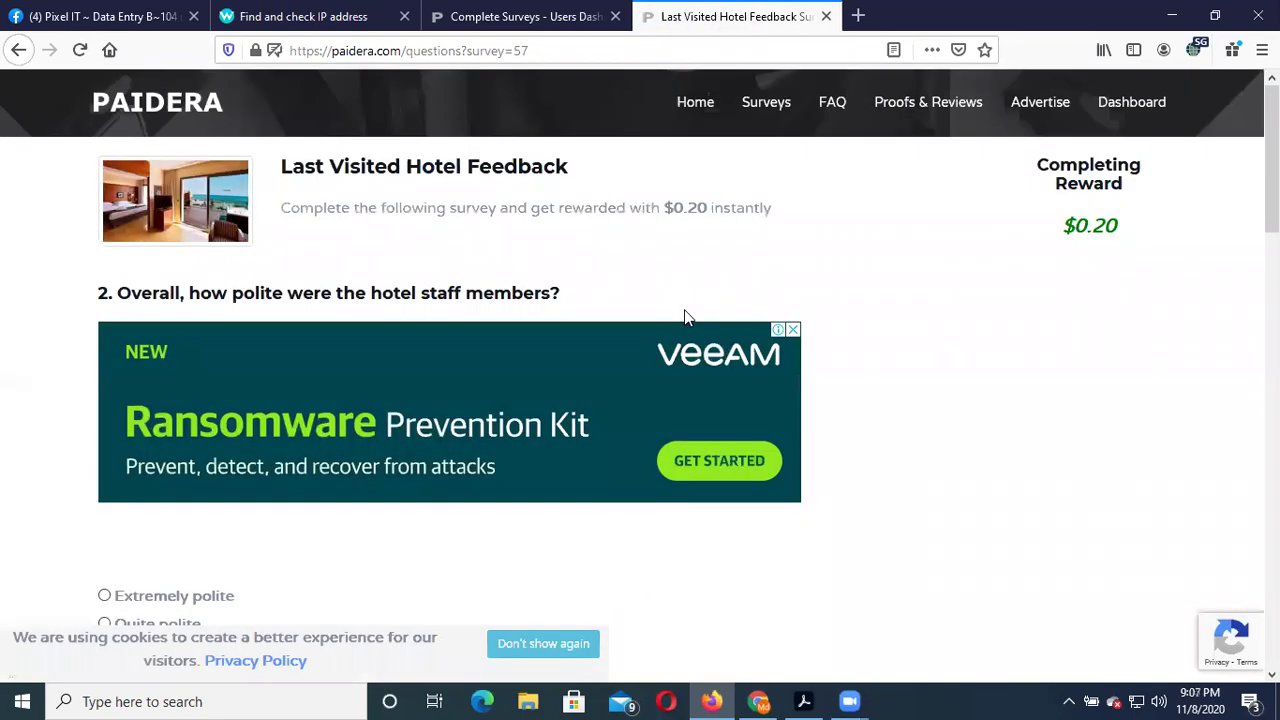
Answer question 2 on hotel staff politeness with "Quite polite" and submit it
scroll(566, 357, "down", 3)
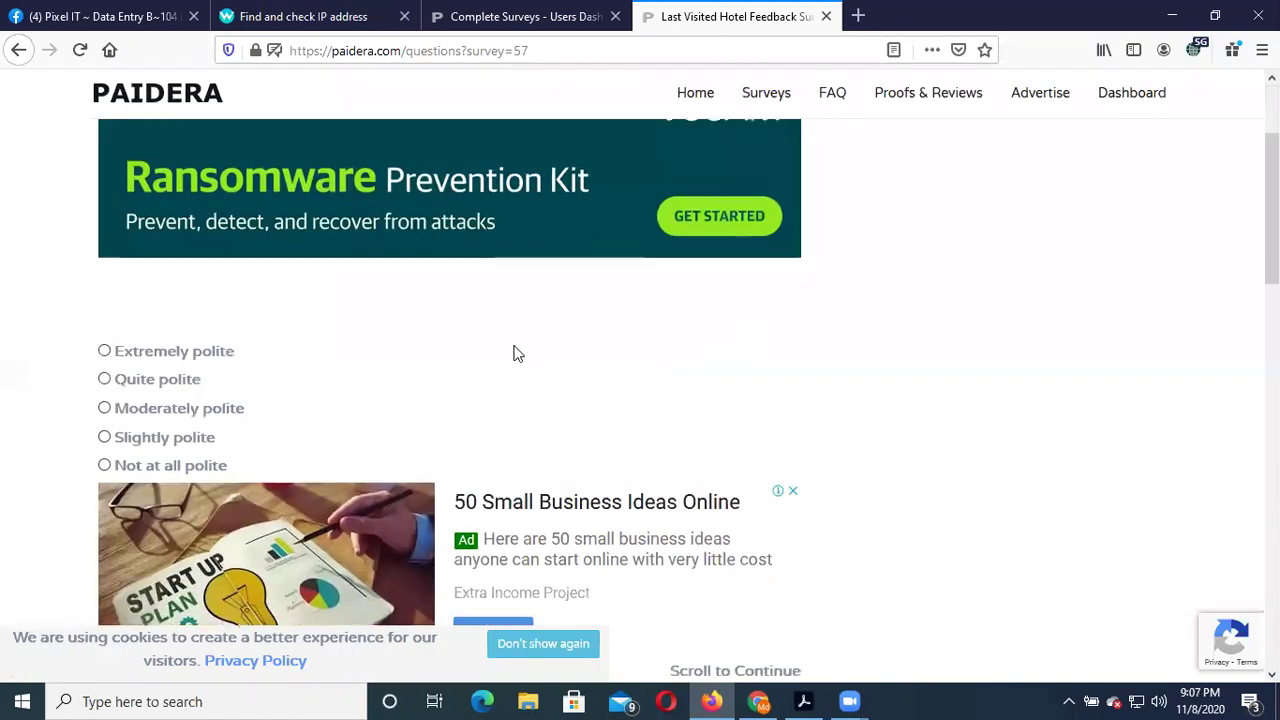
scroll(510, 350, "up", 3)
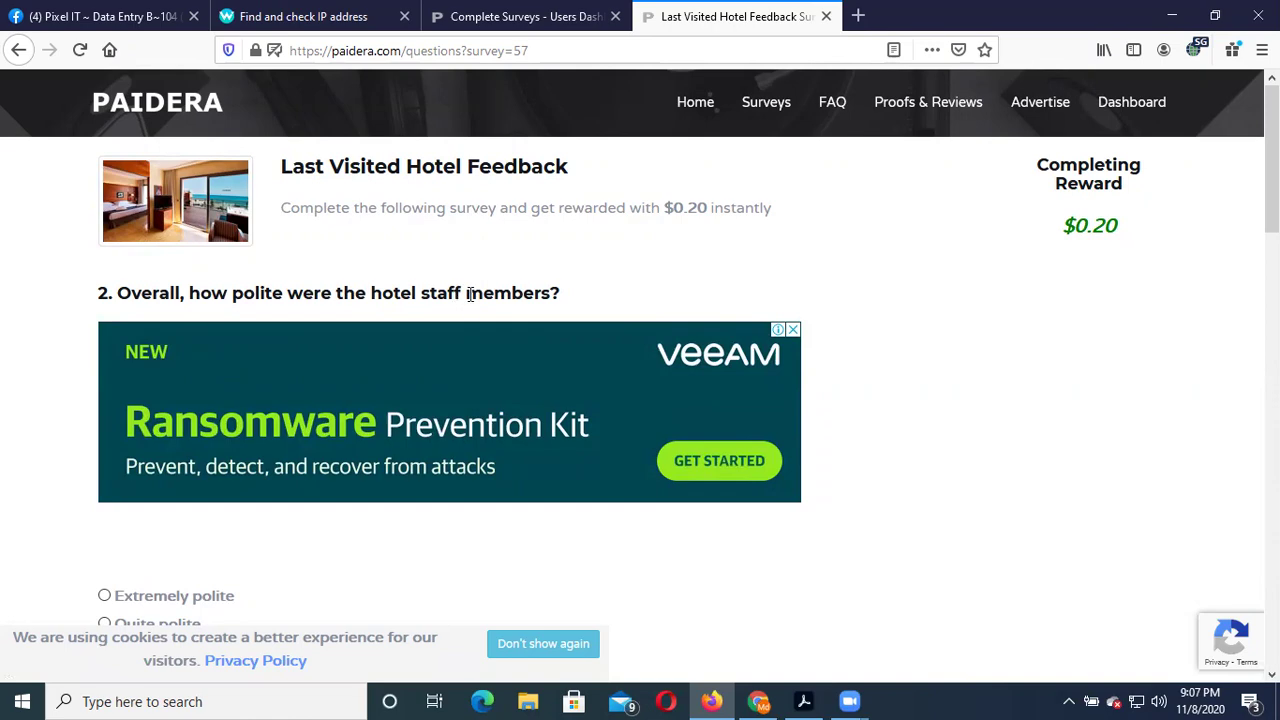
scroll(468, 293, "down", 3)
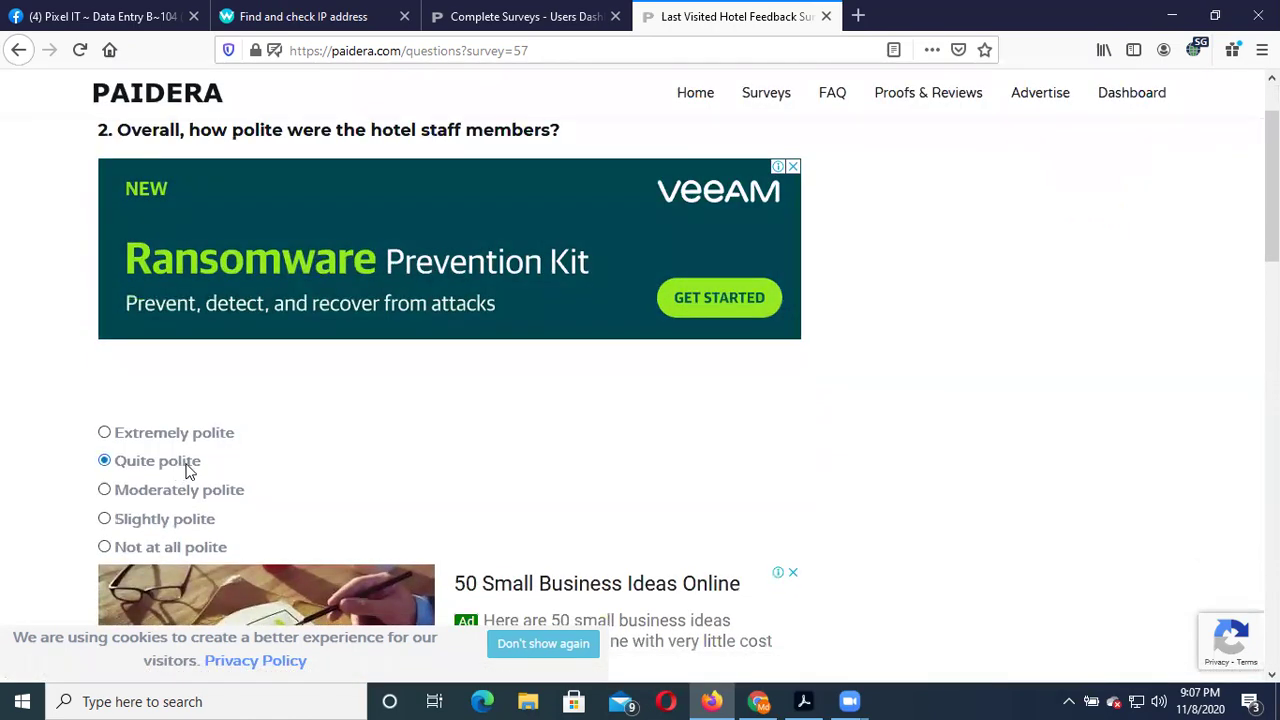
scroll(190, 470, "down", 13)
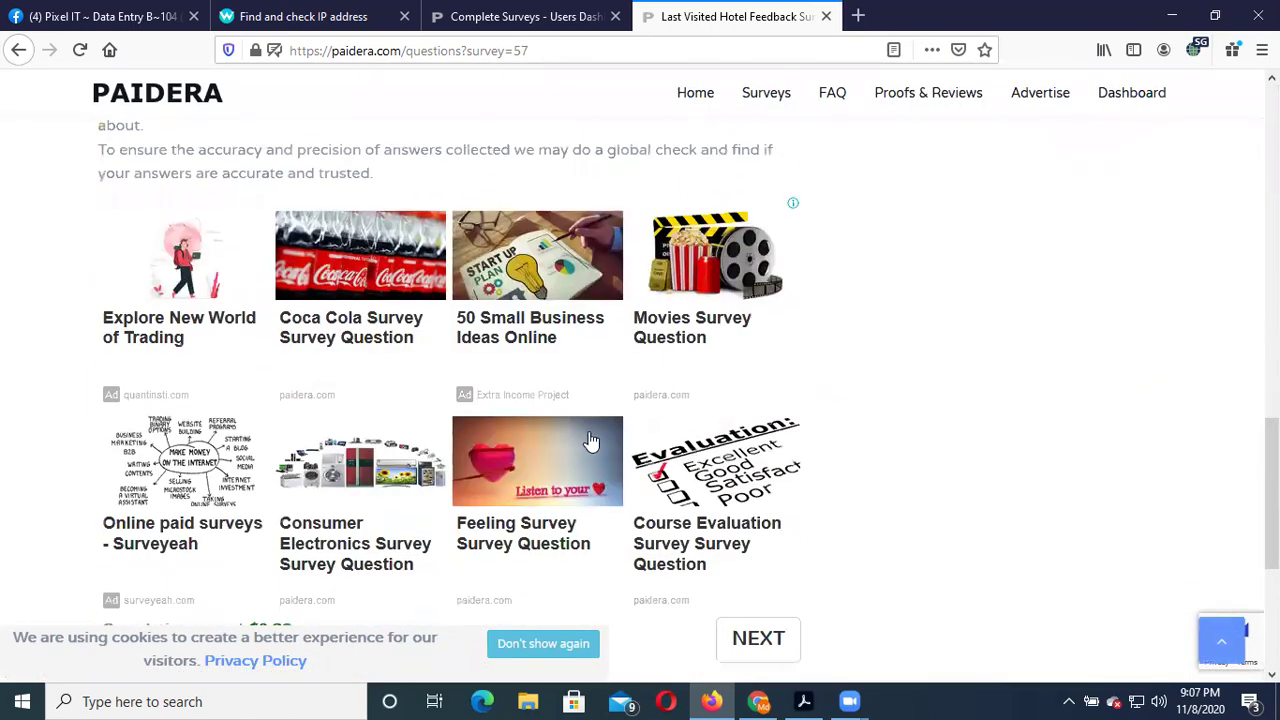
scroll(591, 441, "down", 2)
left_click(774, 463)
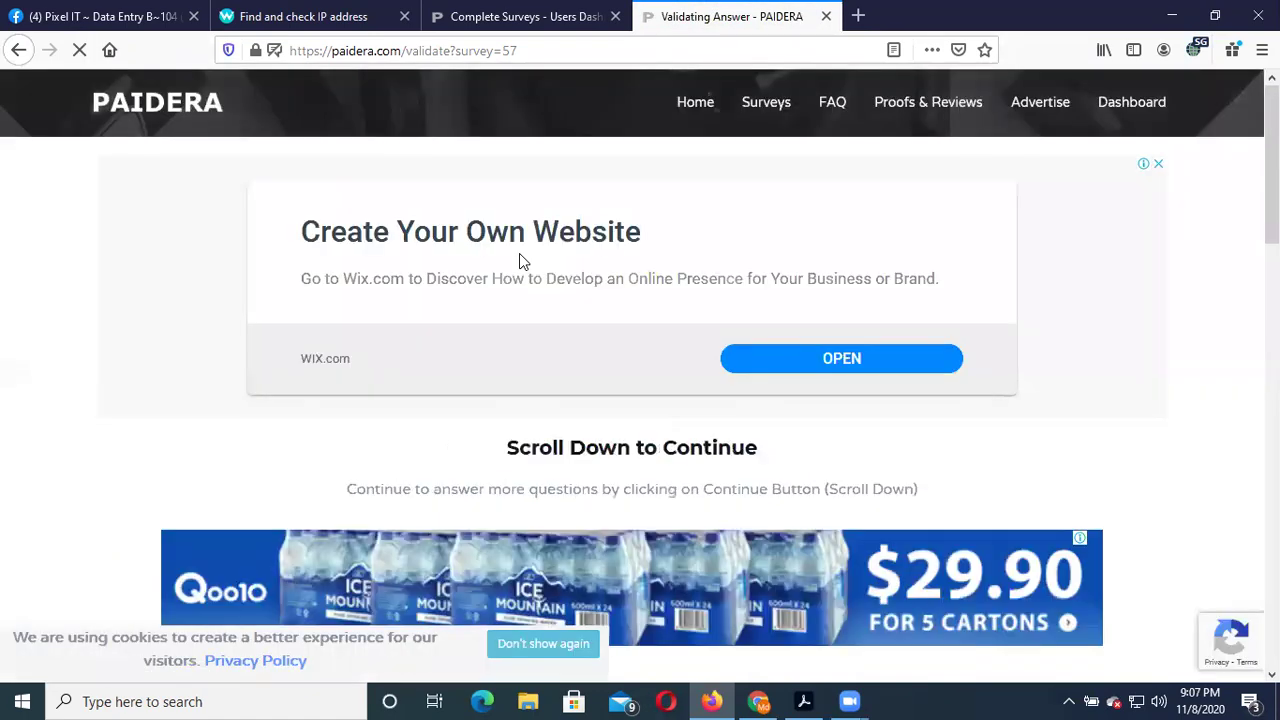
Continue past the answer validation page to question 3 of the hotel survey
scroll(564, 294, "down", 5)
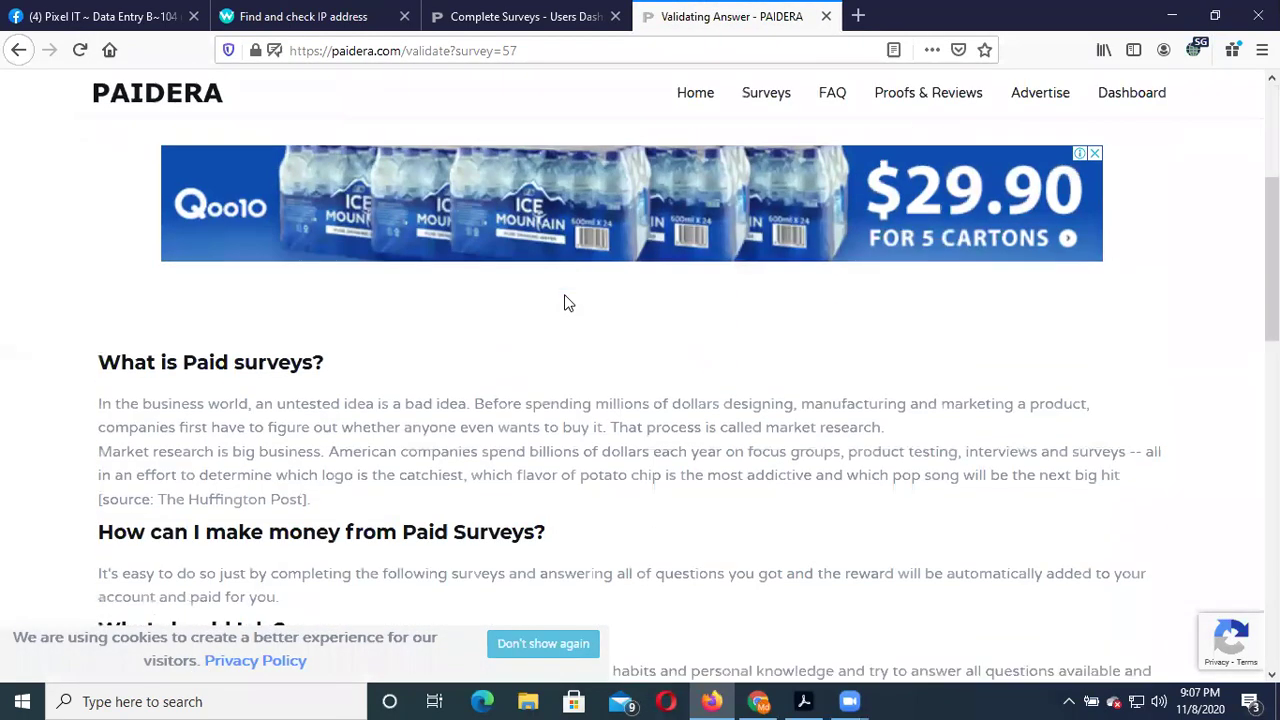
scroll(564, 302, "down", 10)
left_click(635, 221)
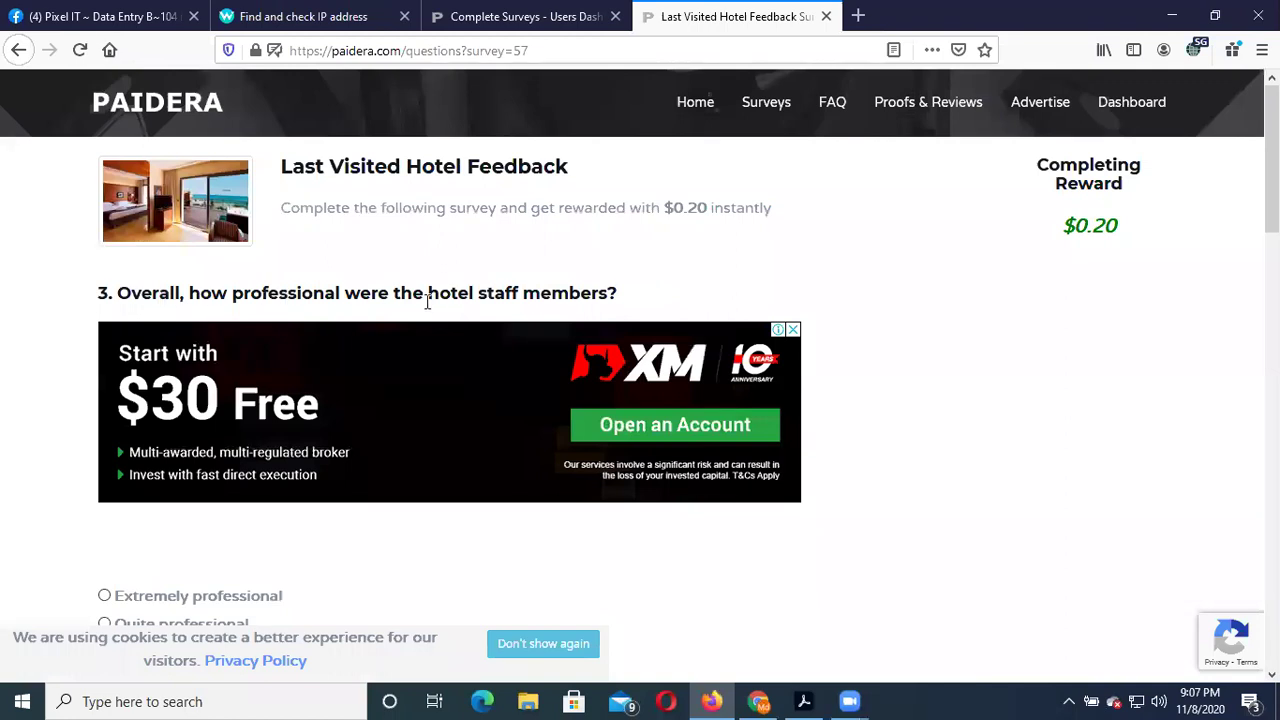
Answer question 3 on the hotel staff's professionalism, submit it and continue past the validation page
scroll(577, 298, "down", 3)
left_click(203, 245)
scroll(540, 317, "down", 2)
scroll(640, 360, "down", 10)
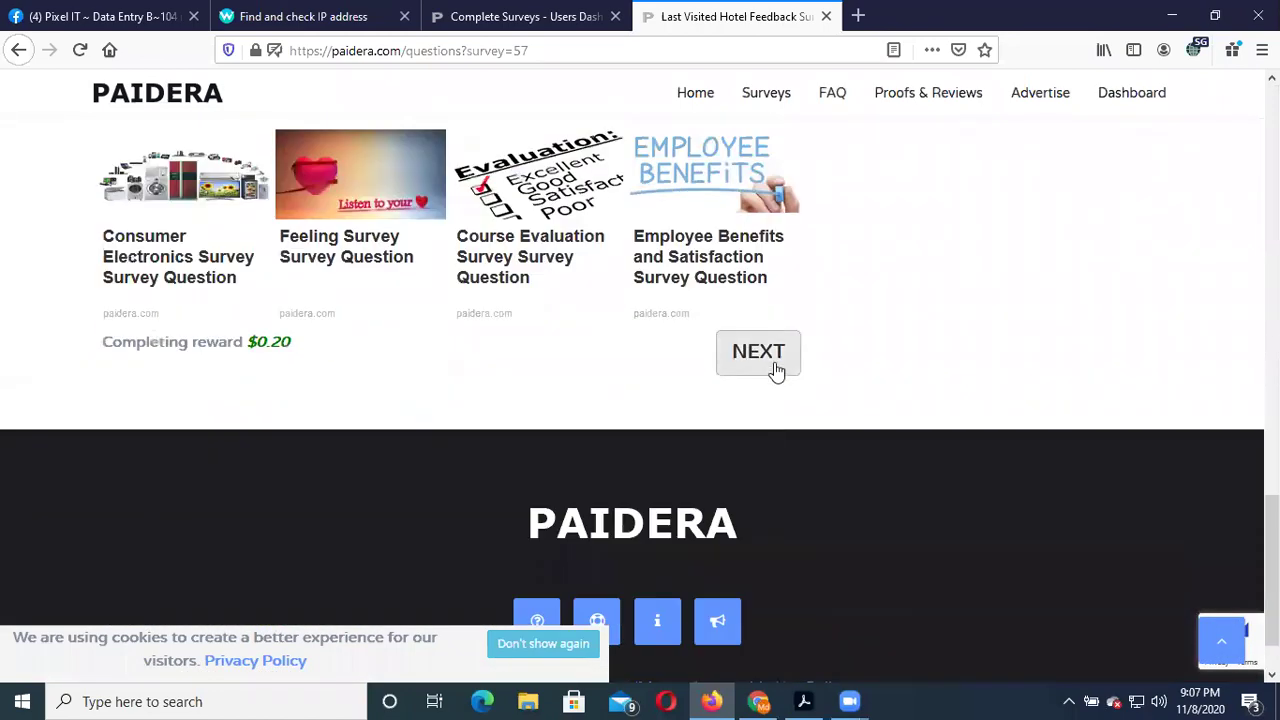
left_click(777, 368)
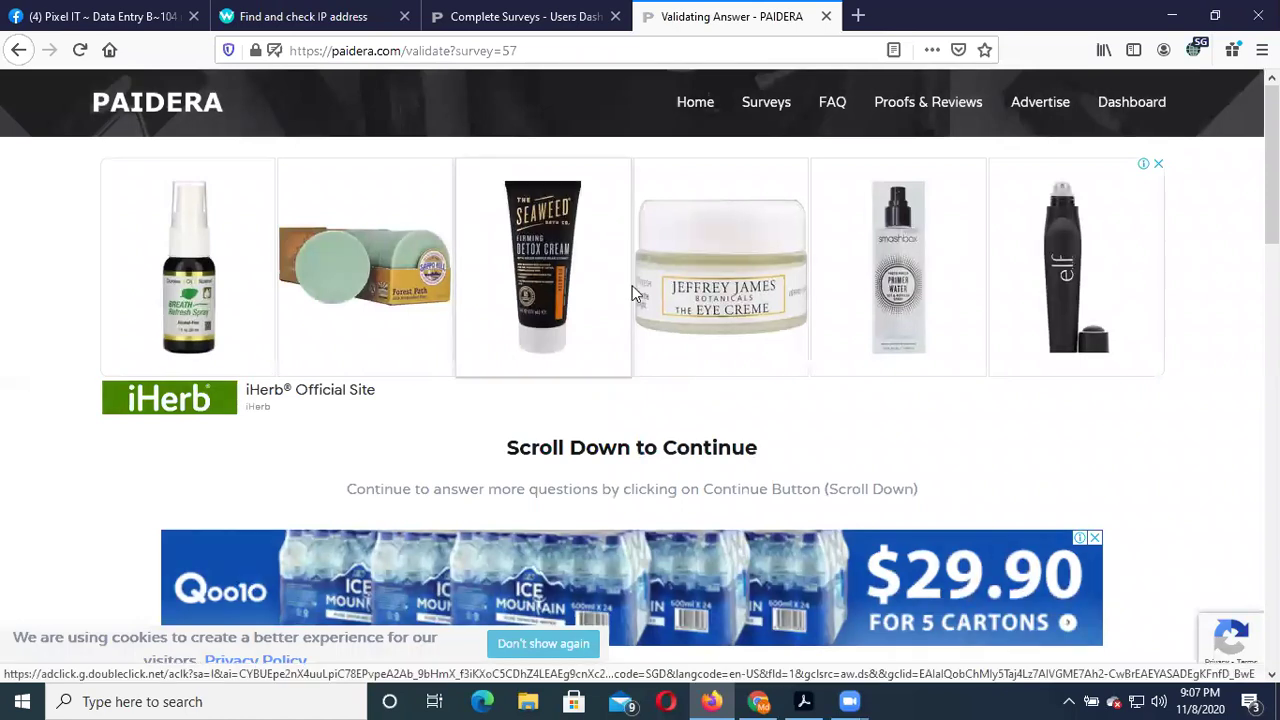
scroll(634, 292, "down", 5)
scroll(636, 296, "down", 8)
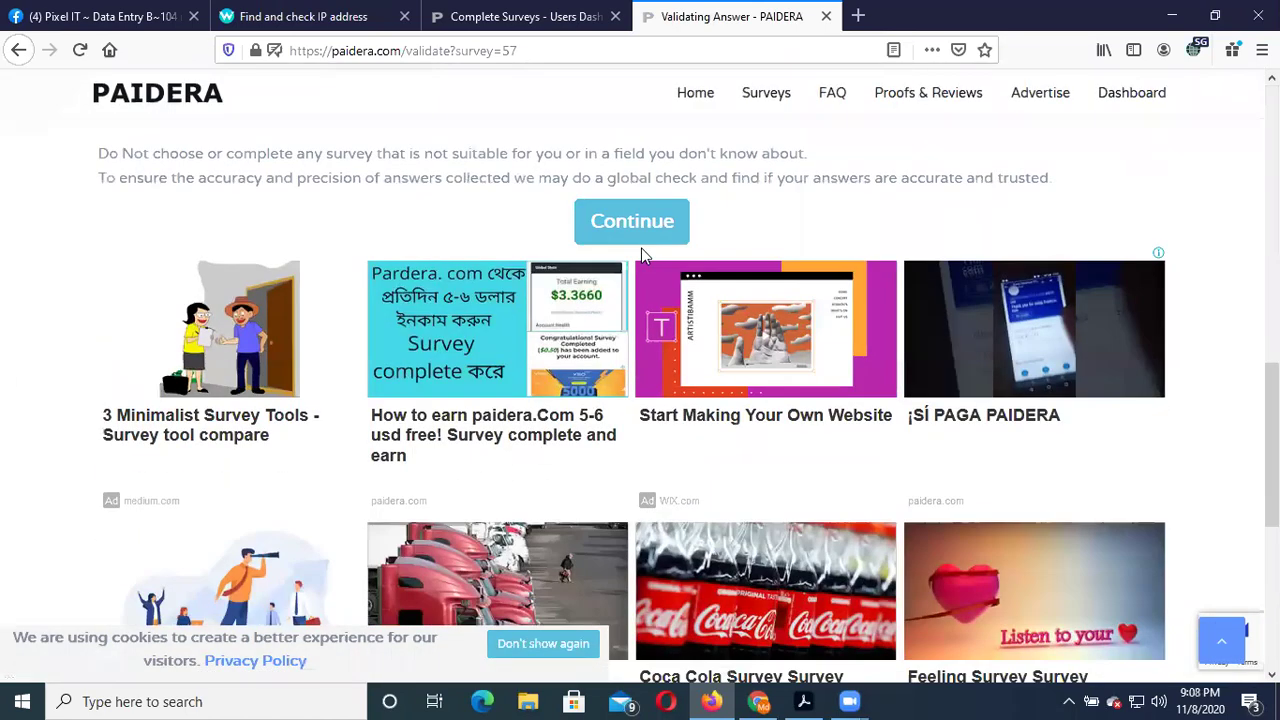
left_click(640, 240)
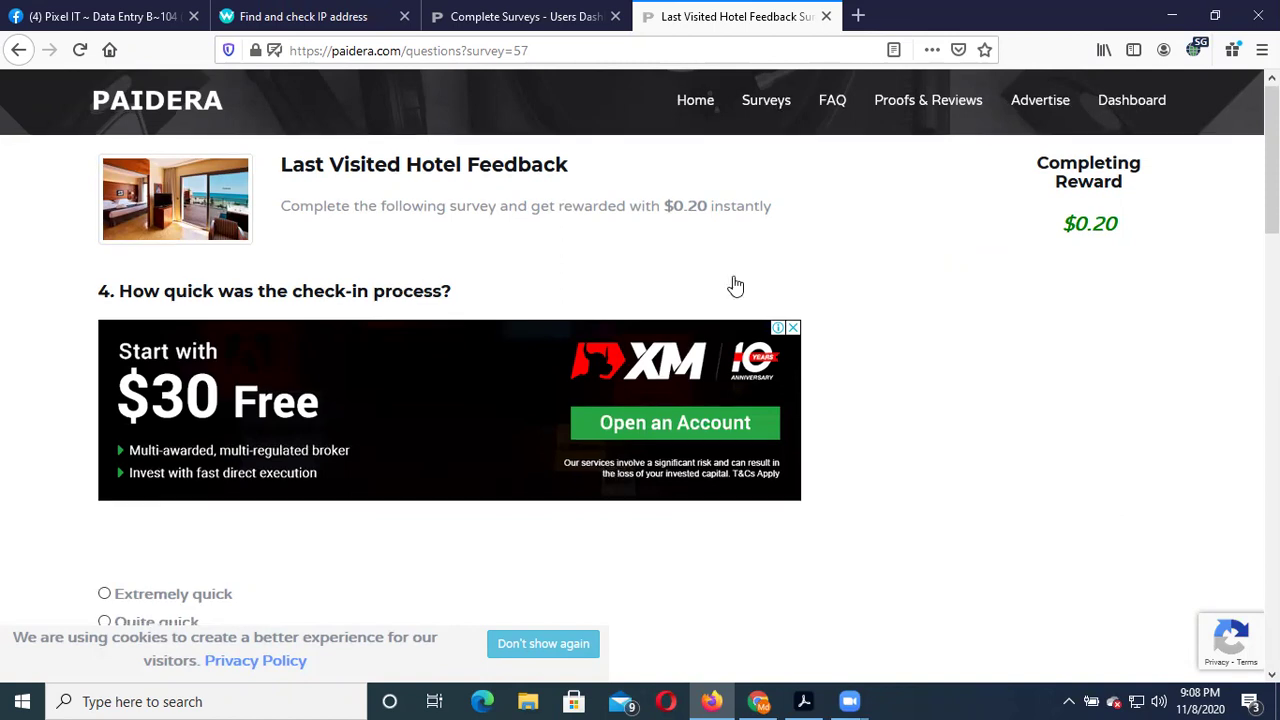
Answer question 4 on the check-in process with "Quite quick", submit it and continue past the validation page
scroll(489, 391, "down", 3)
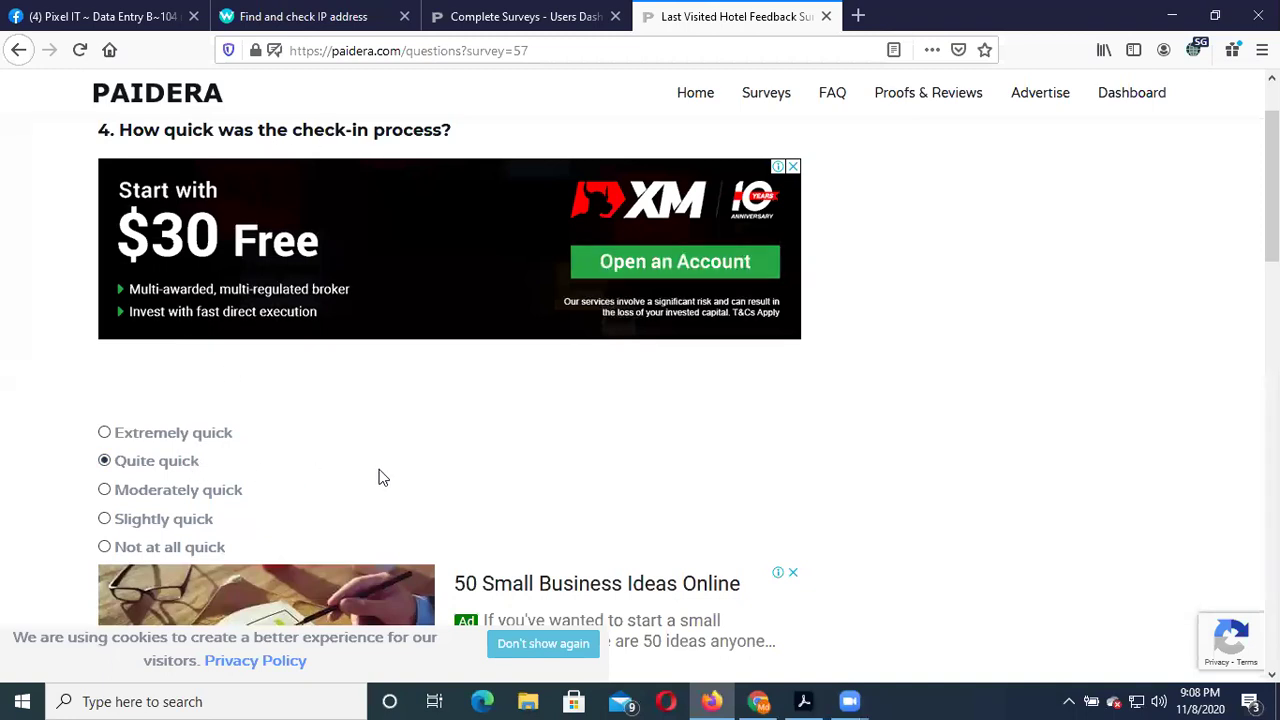
scroll(536, 445, "down", 10)
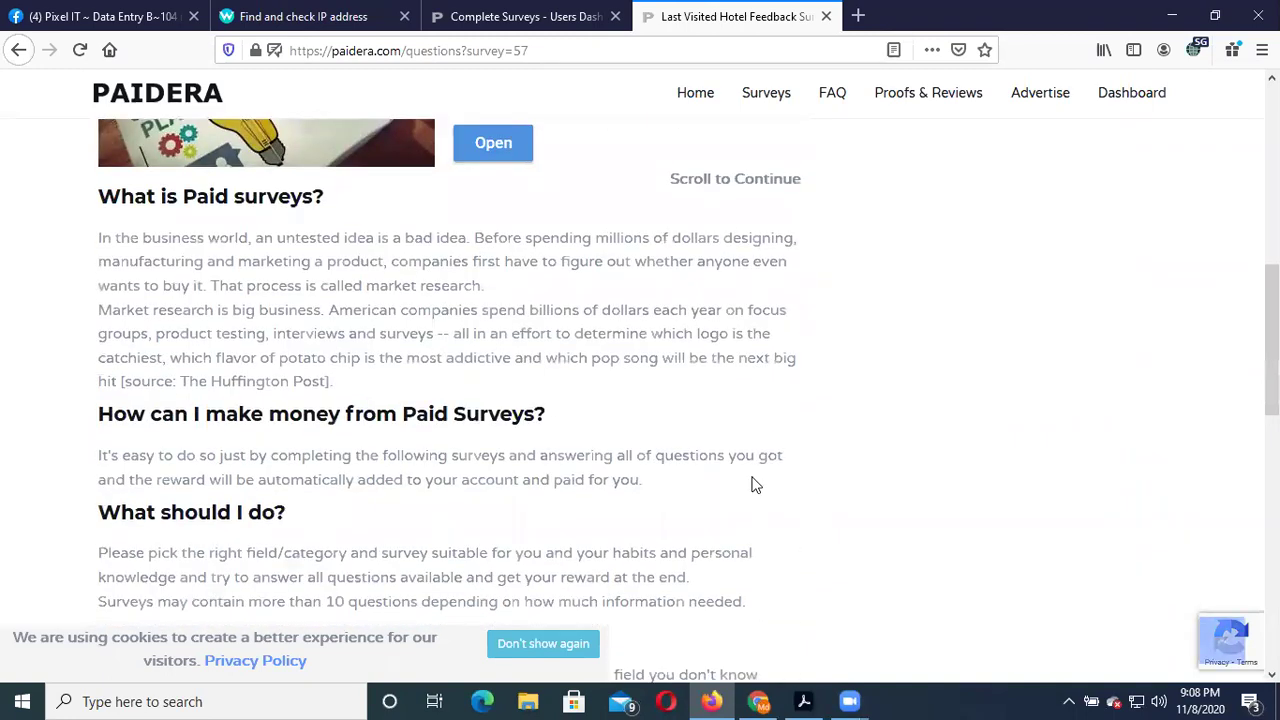
scroll(755, 489, "down", 5)
left_click(762, 456)
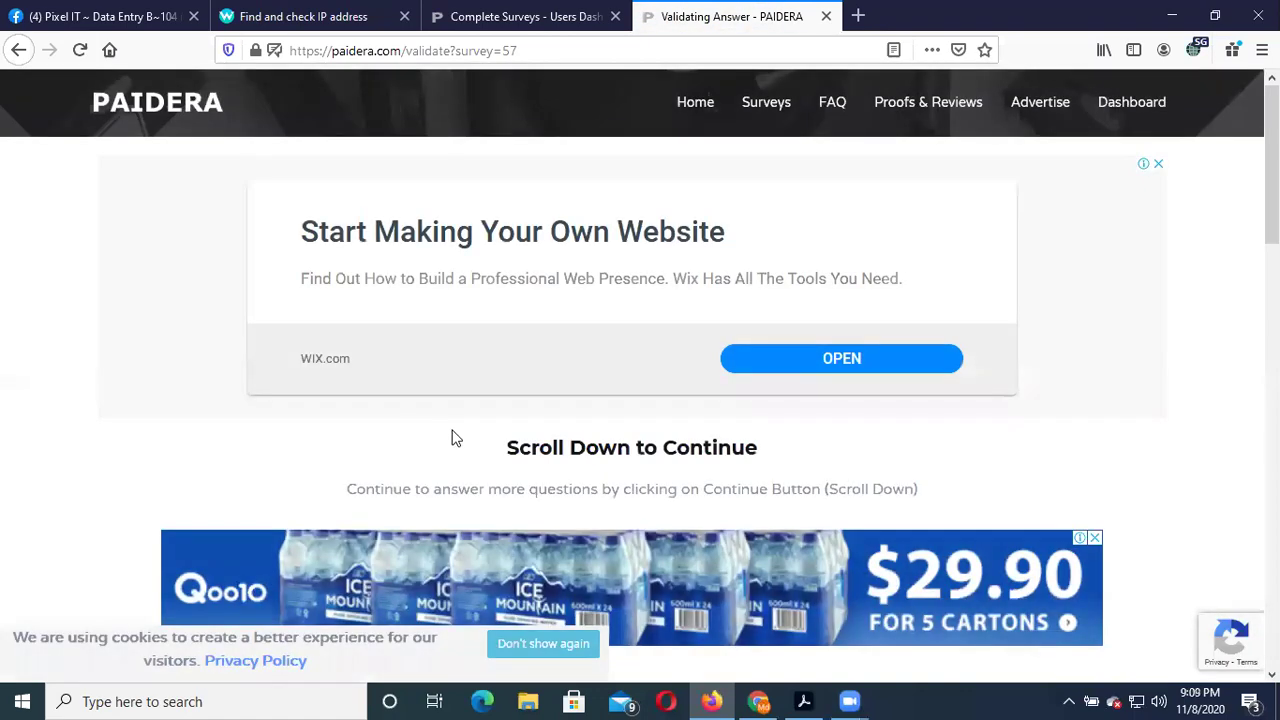
scroll(452, 438, "down", 10)
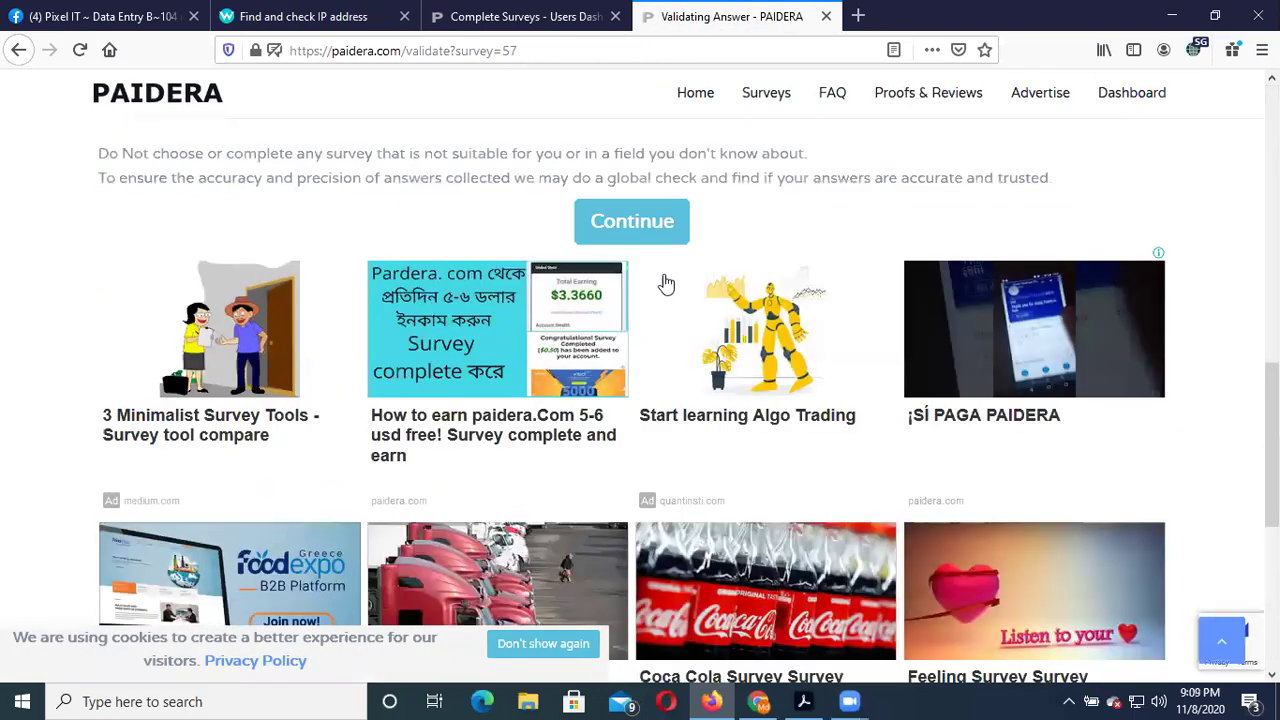
left_click(666, 229)
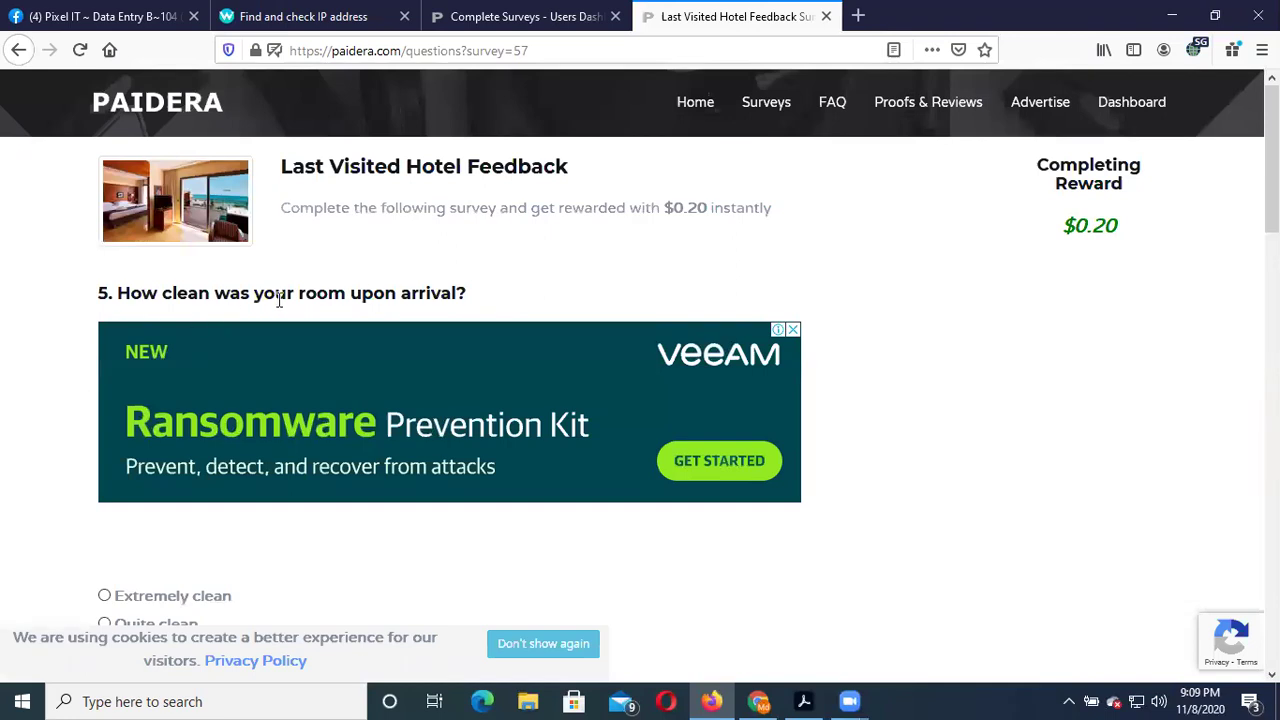
Answer question 5 on room cleanliness upon arrival, submit it and continue past the validation page
scroll(425, 303, "down", 3)
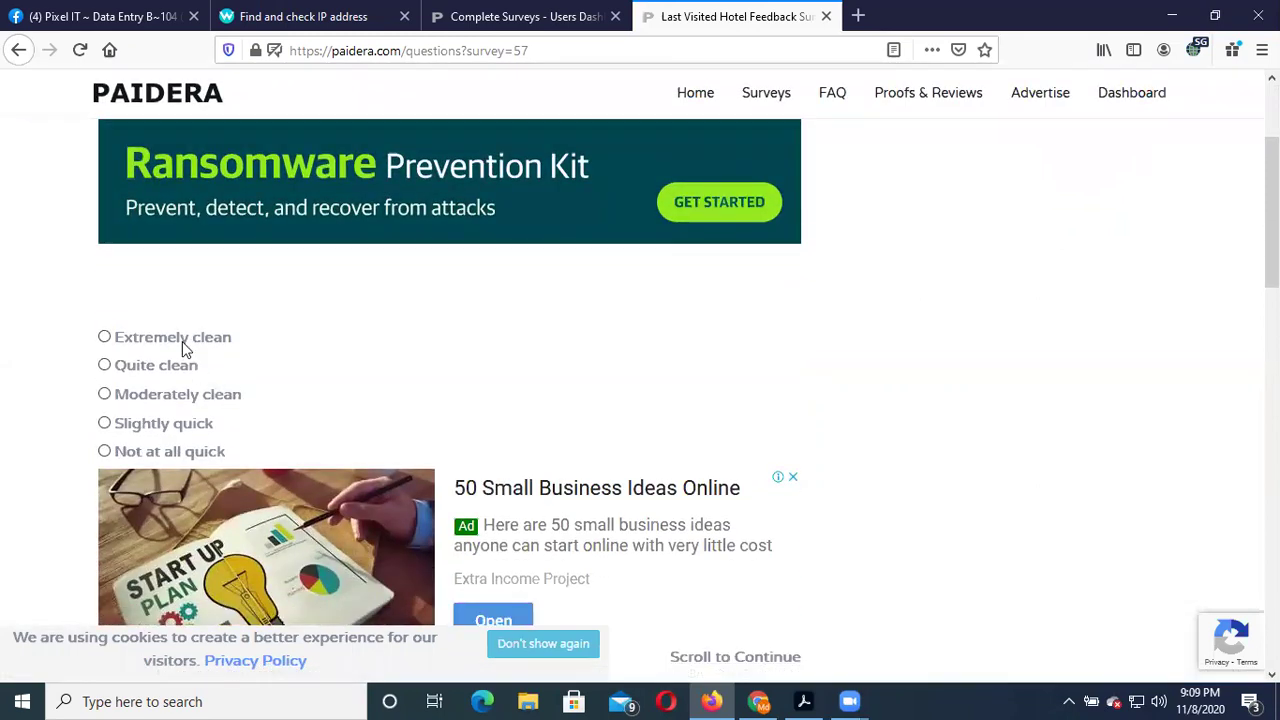
scroll(426, 340, "down", 15)
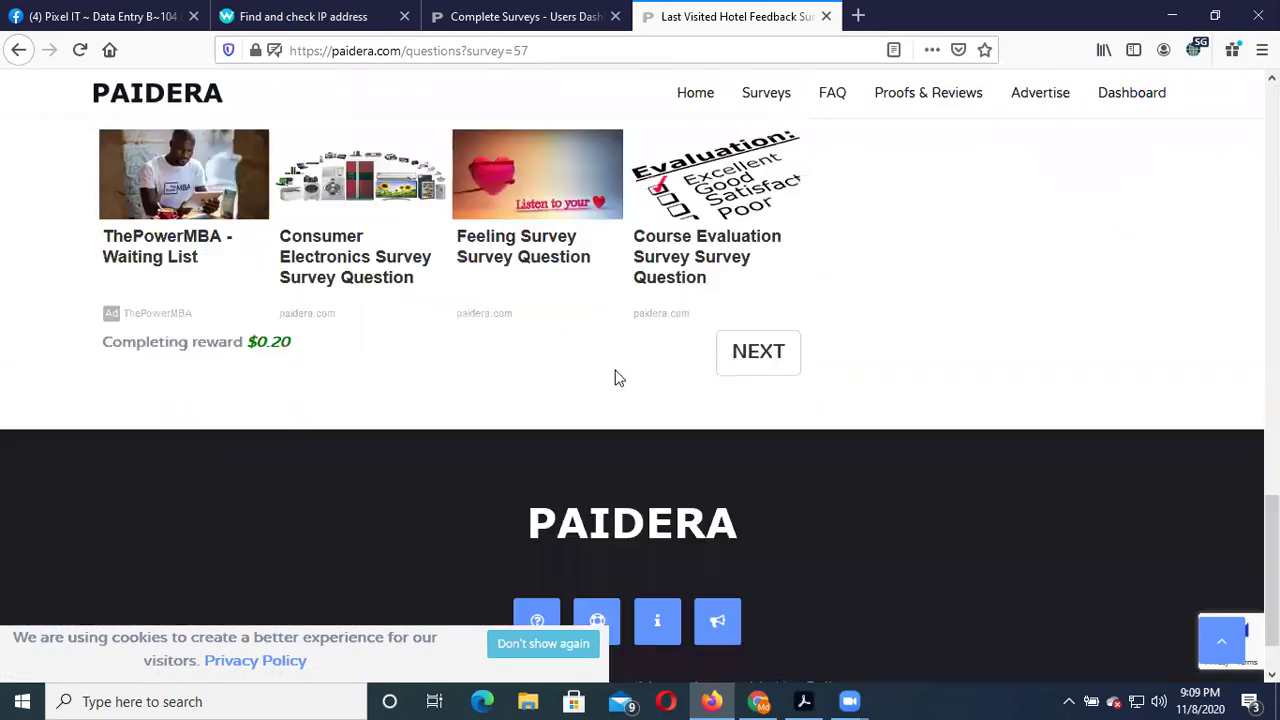
left_click(765, 355)
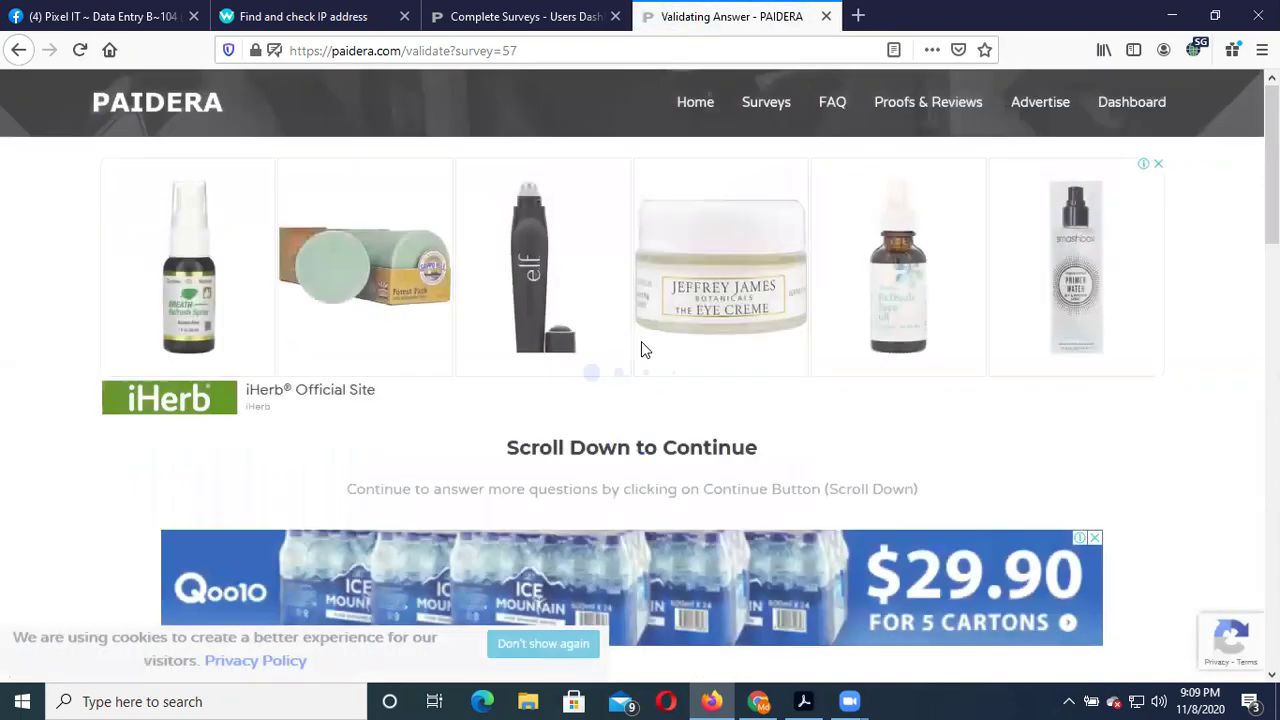
scroll(643, 350, "down", 10)
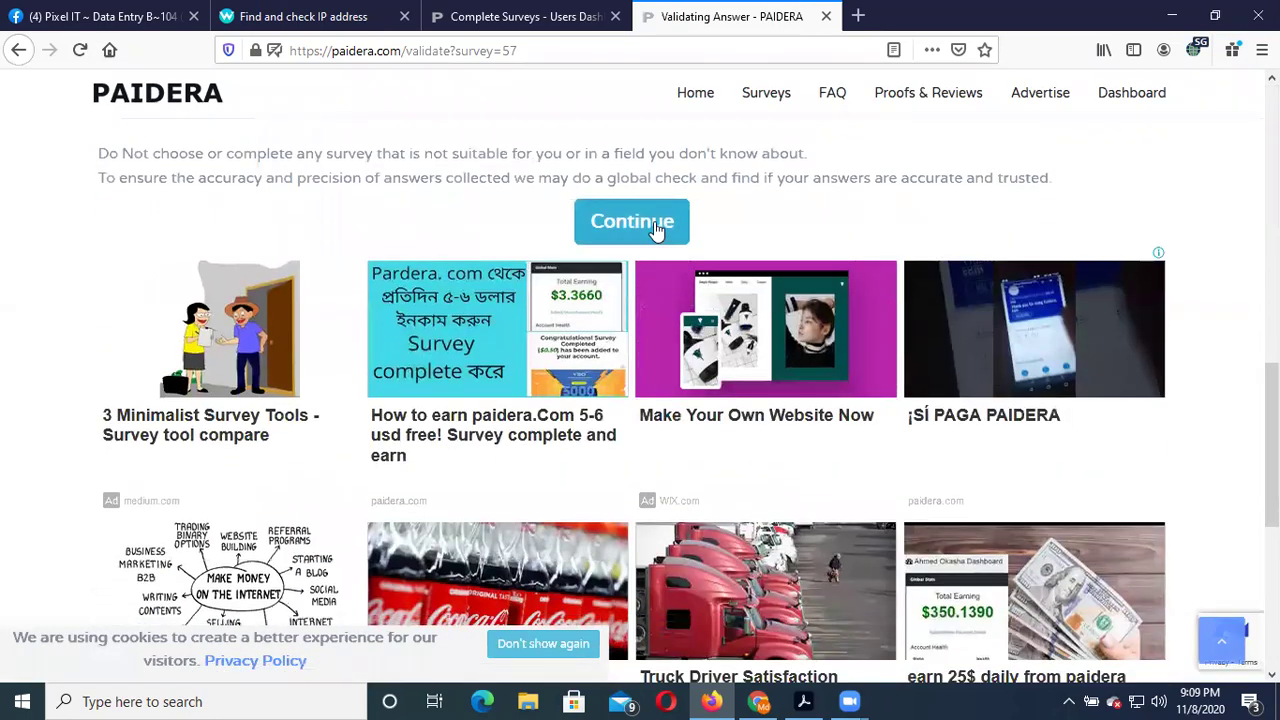
scroll(663, 323, "up", 10)
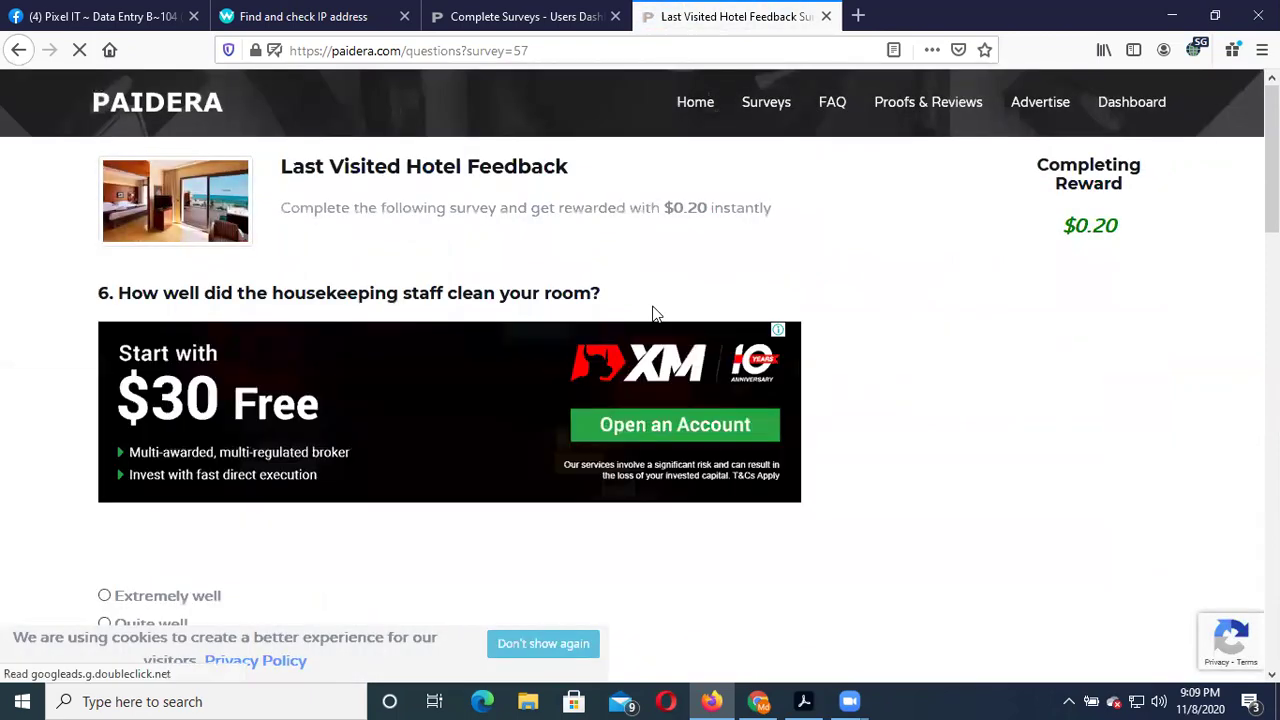
Answer question 6 on how well housekeeping cleaned the room with "Quite well" and submit it
scroll(473, 362, "down", 3)
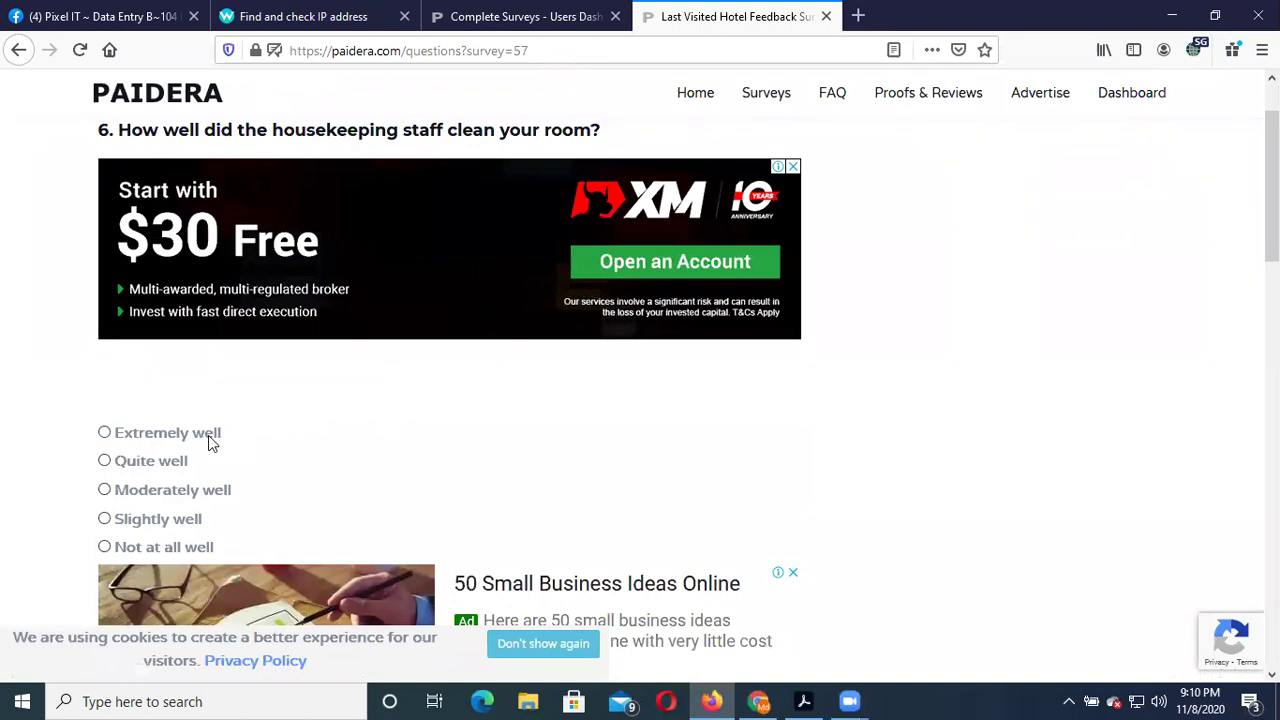
scroll(280, 425, "up", 3)
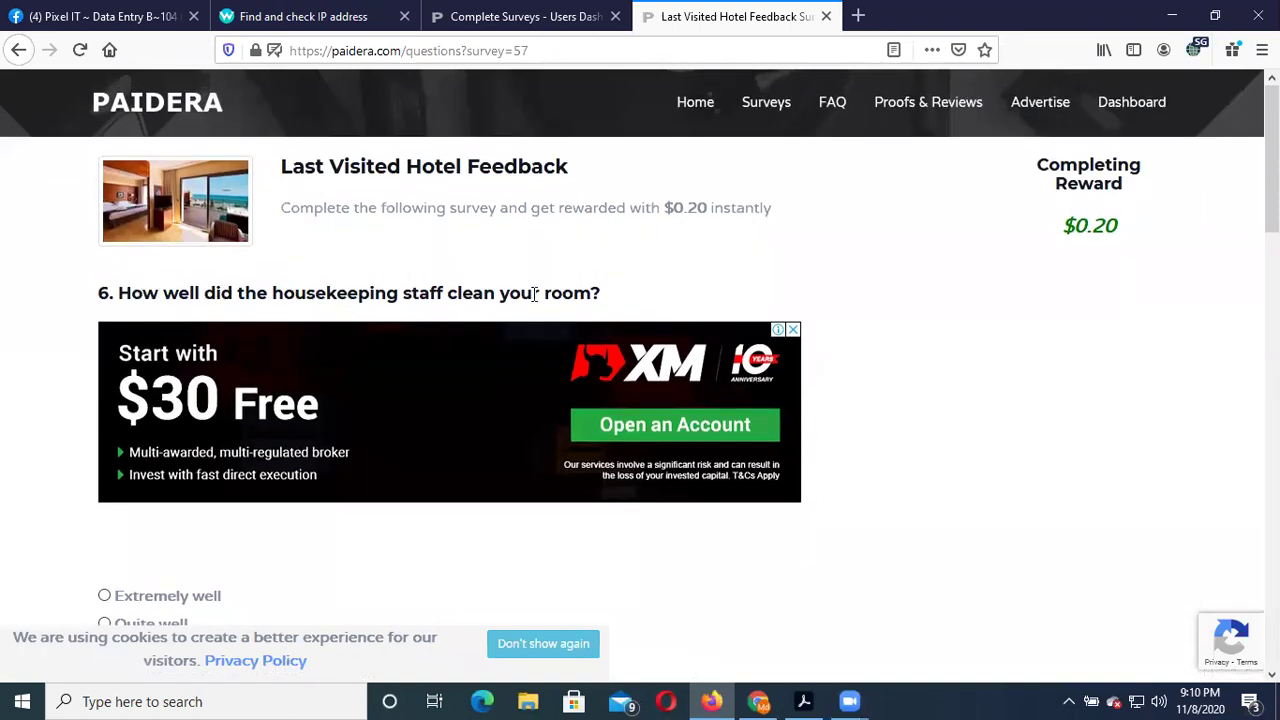
scroll(350, 370, "down", 3)
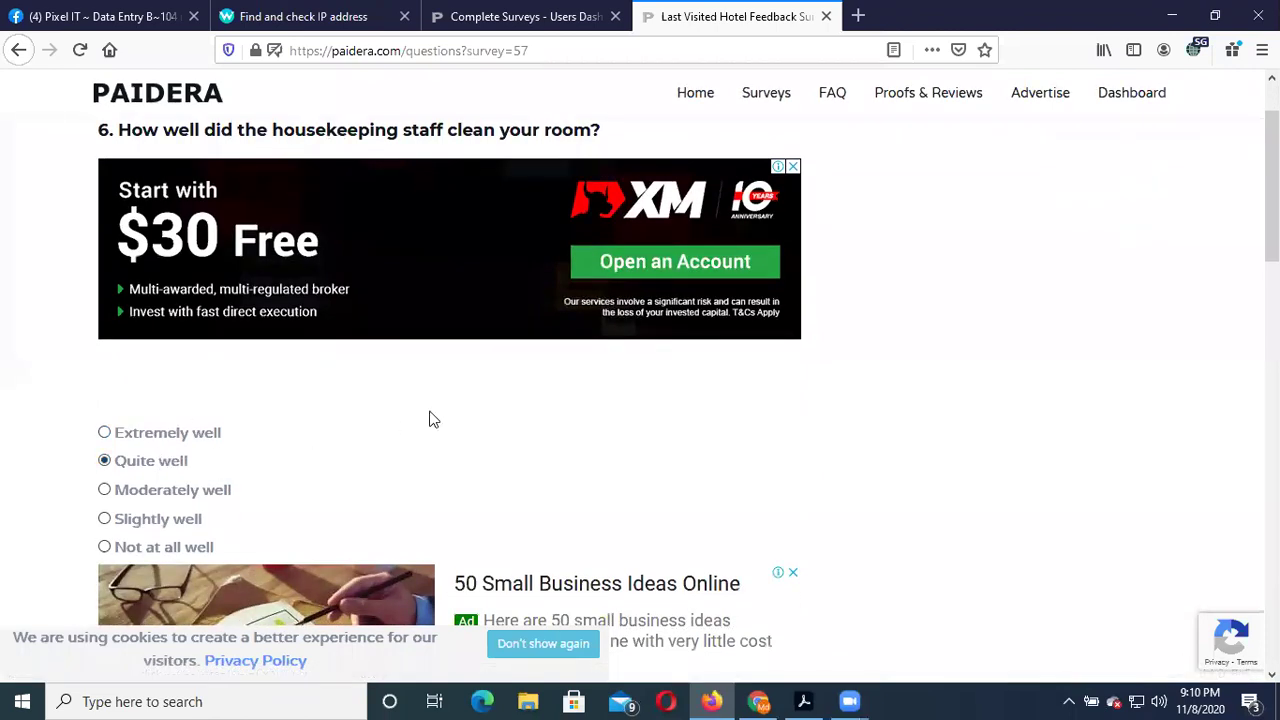
scroll(432, 420, "down", 5)
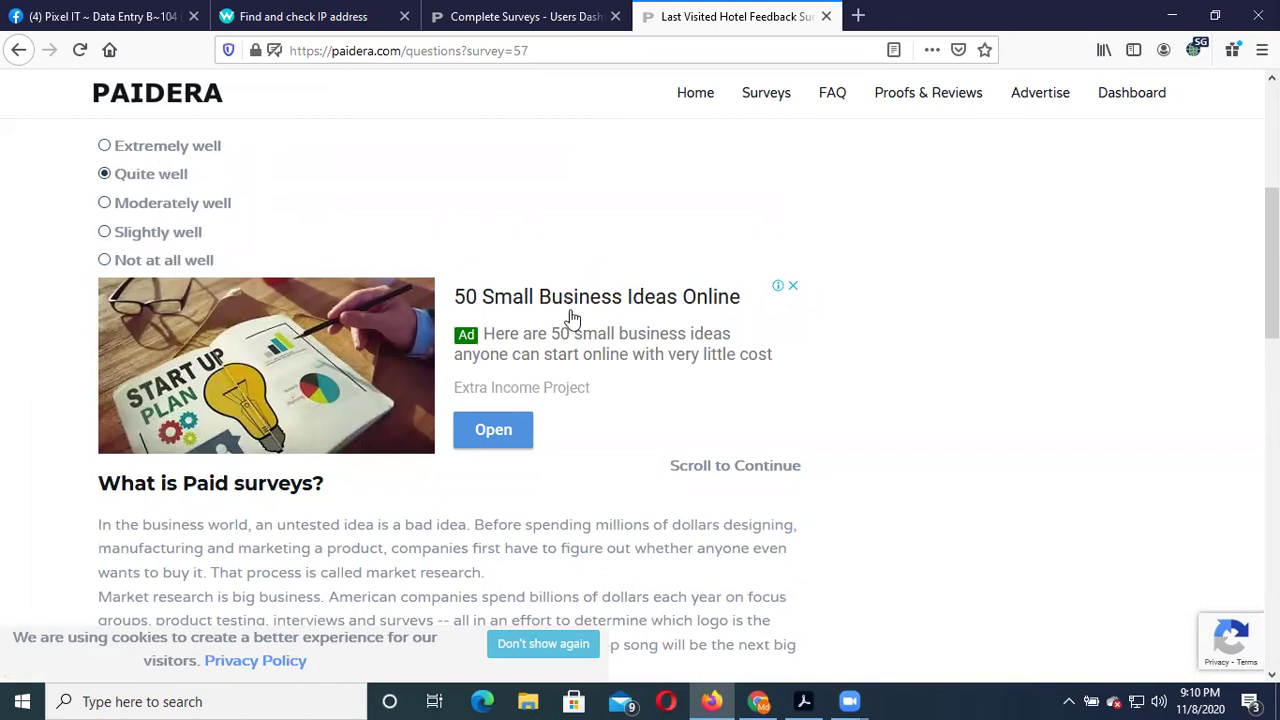
scroll(572, 316, "down", 13)
scroll(740, 380, "down", 8)
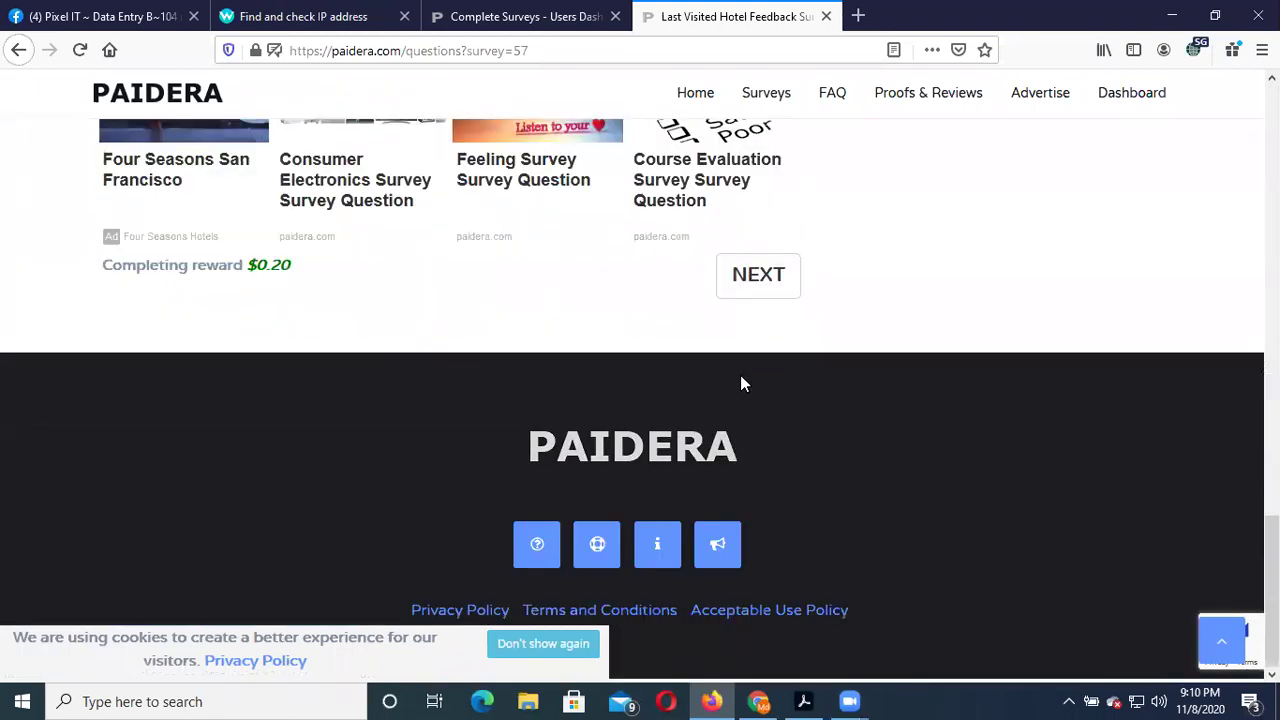
left_click(749, 289)
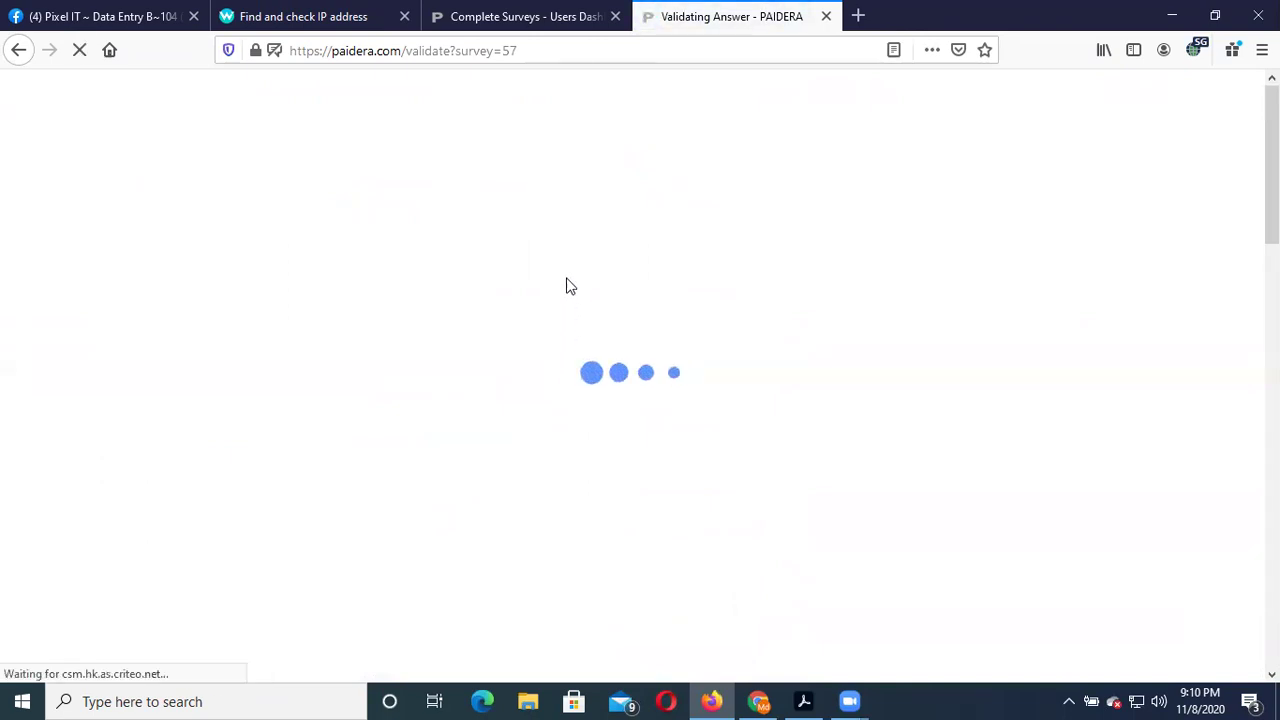
Continue past the validation page to question 7, glancing at the dashboard's survey list while it loads
scroll(566, 288, "down", 3)
scroll(566, 290, "down", 6)
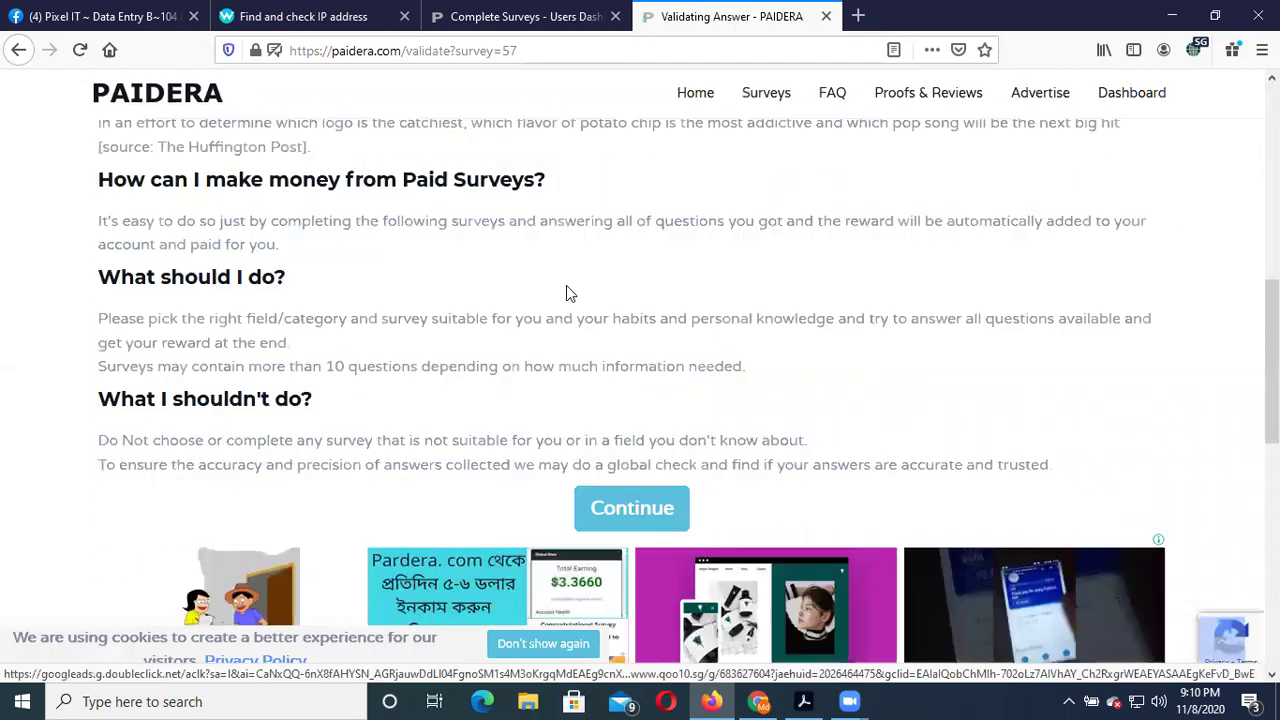
left_click(622, 224)
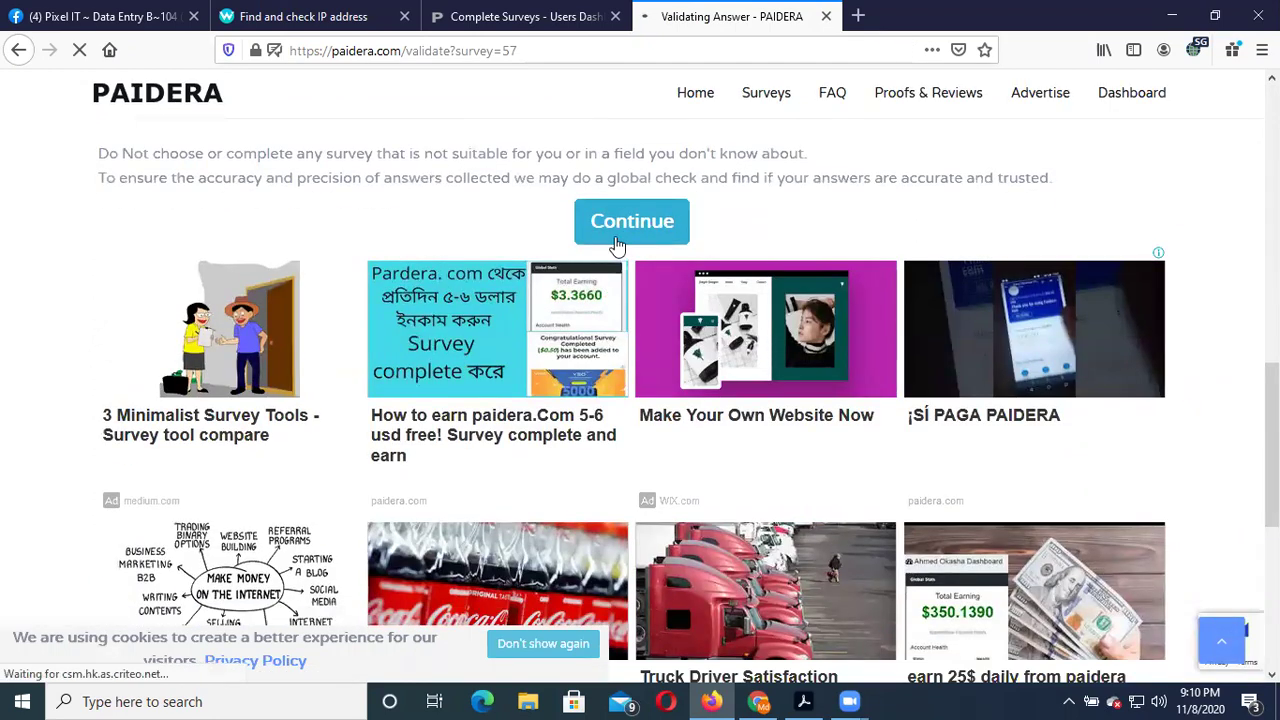
left_click(537, 18)
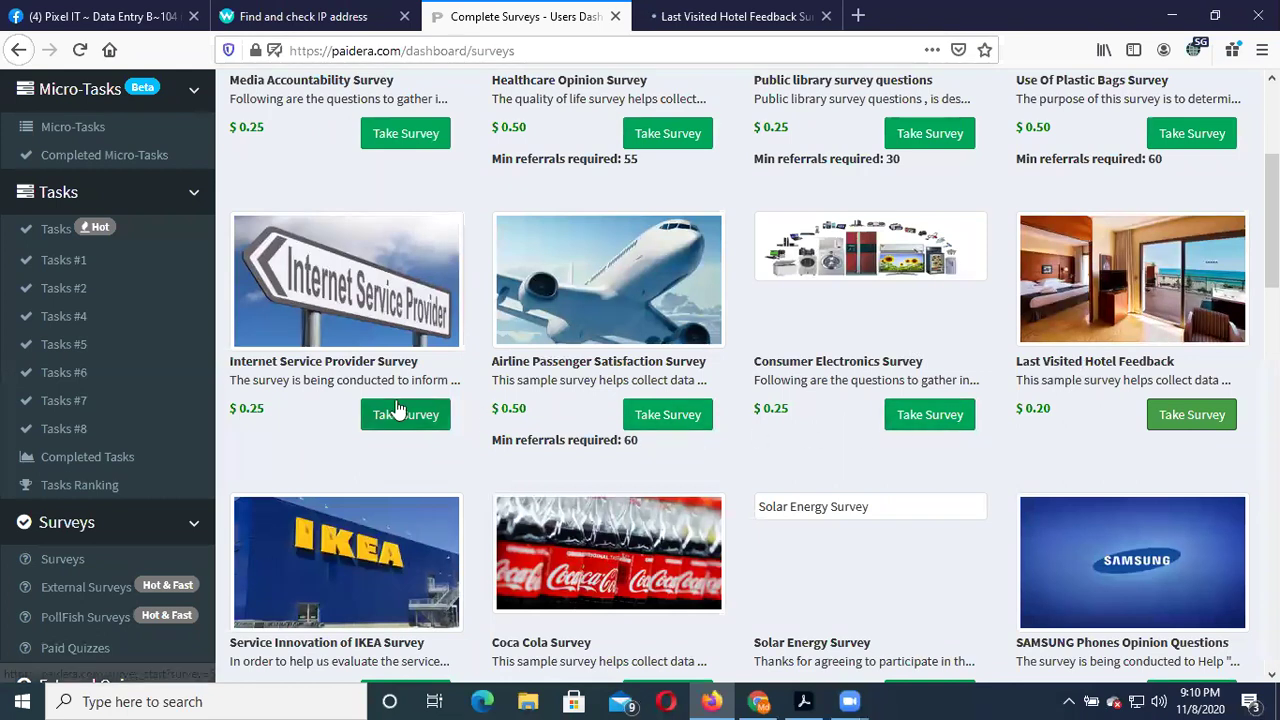
left_click(703, 20)
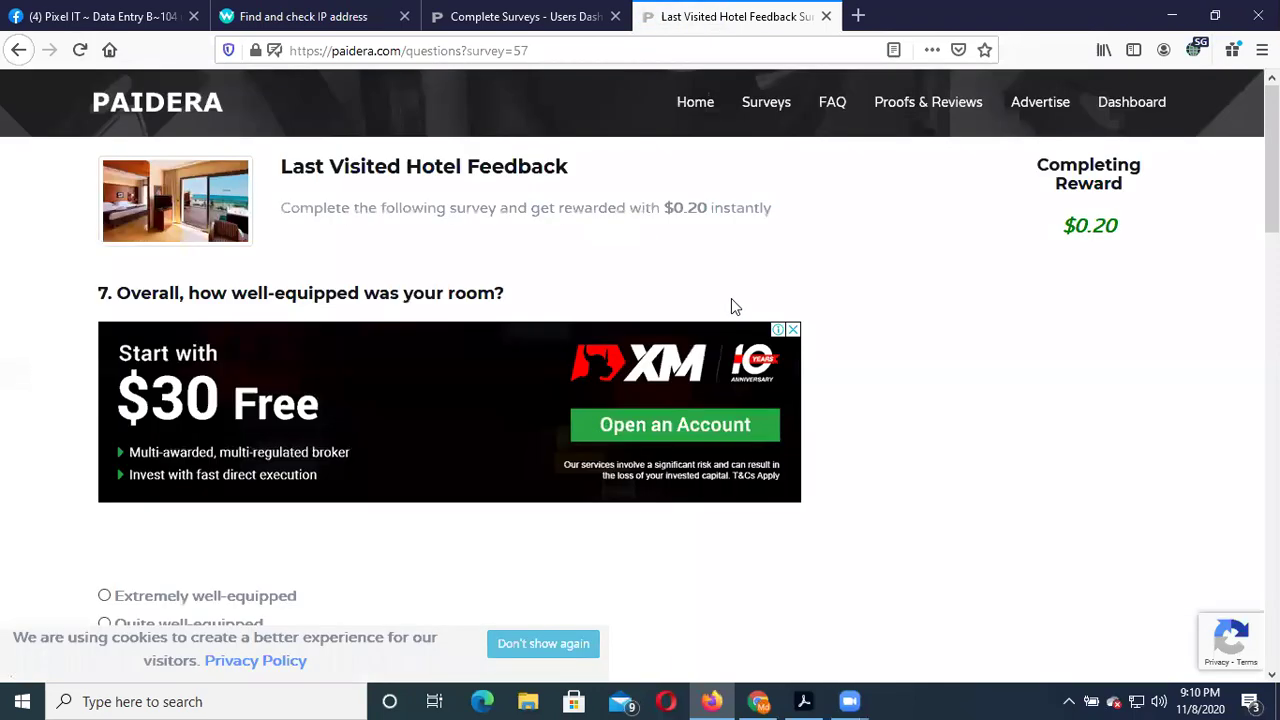
Answer question 7 on how well-equipped the room was, submit it and continue past the validation page
scroll(720, 310, "down", 1)
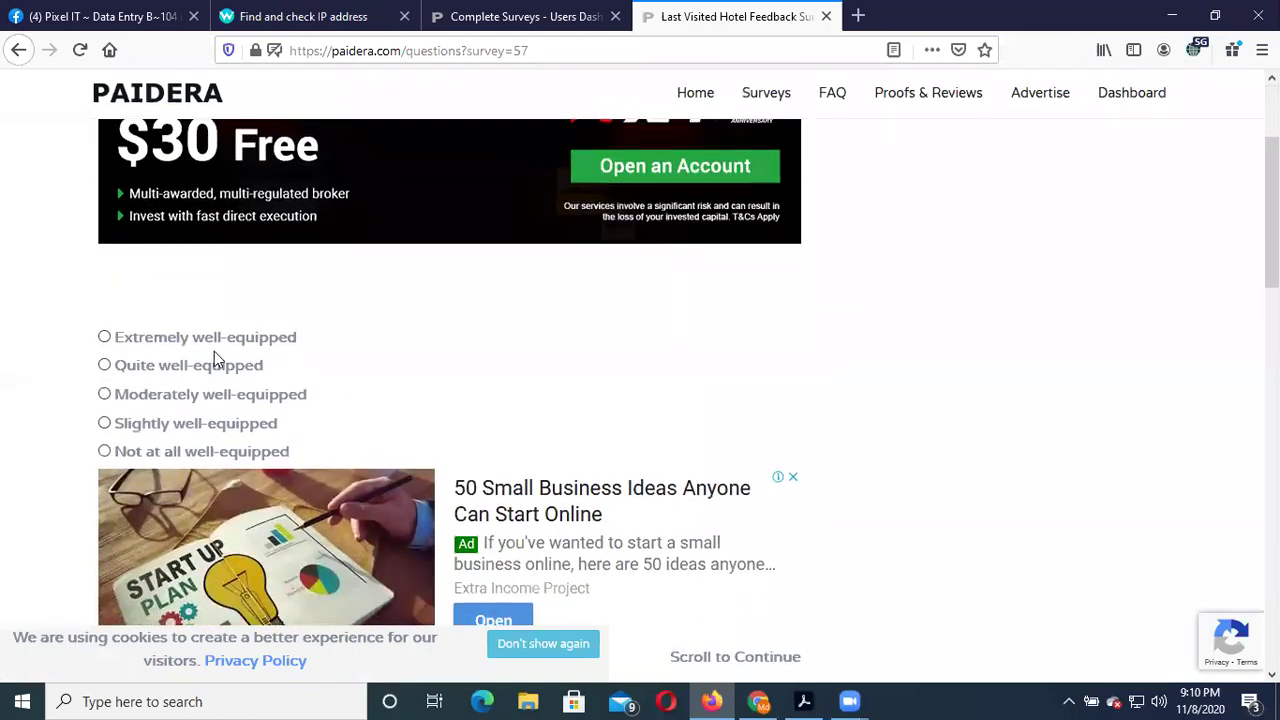
scroll(214, 352, "up", 3)
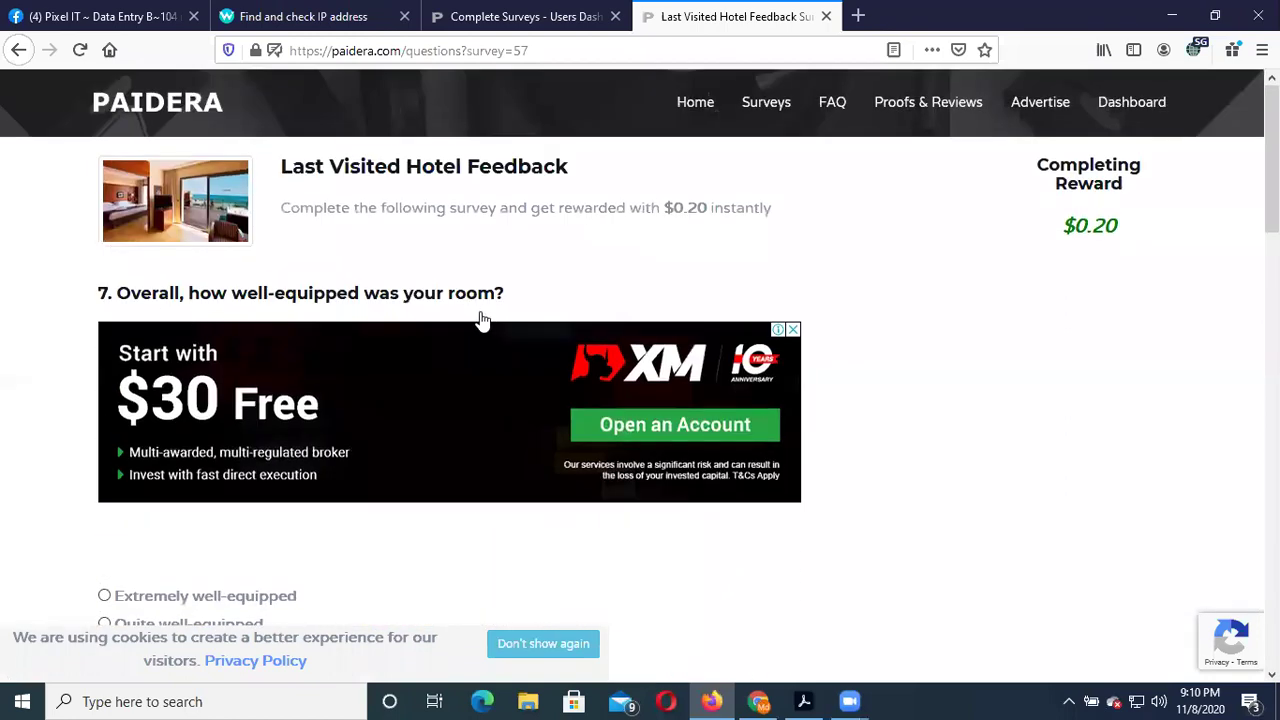
scroll(182, 450, "down", 2)
scroll(420, 445, "down", 20)
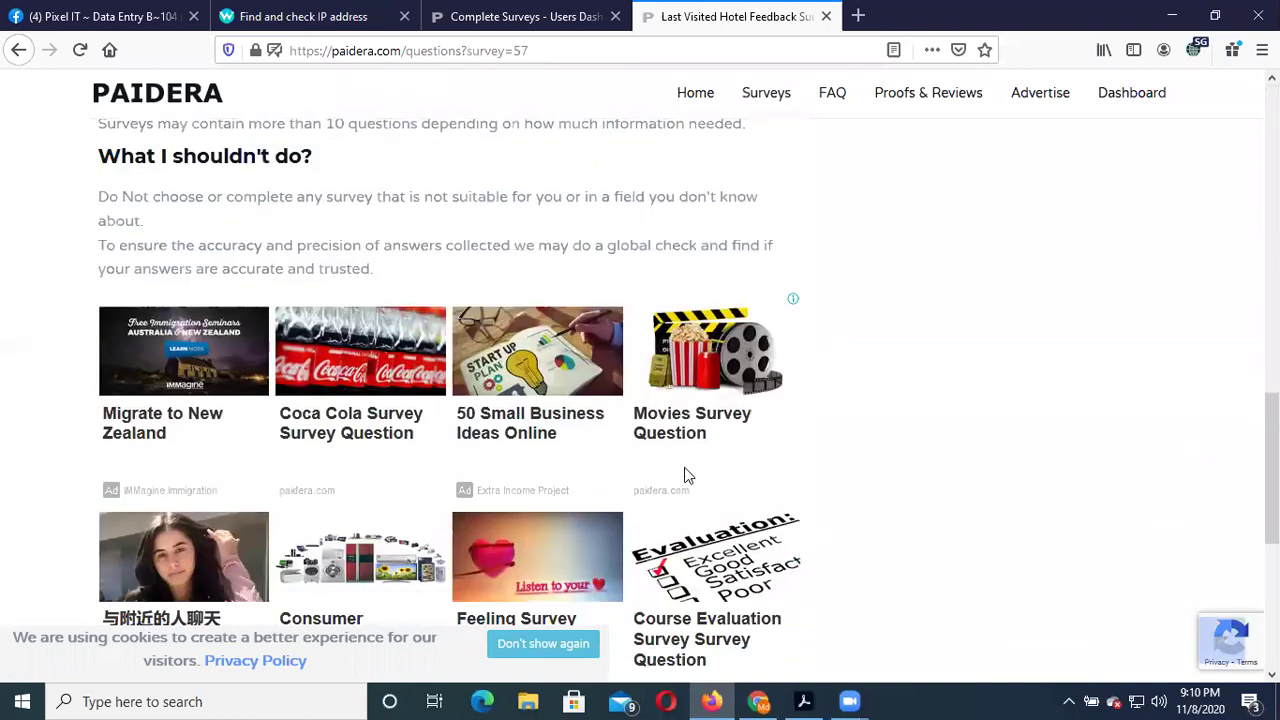
left_click(763, 287)
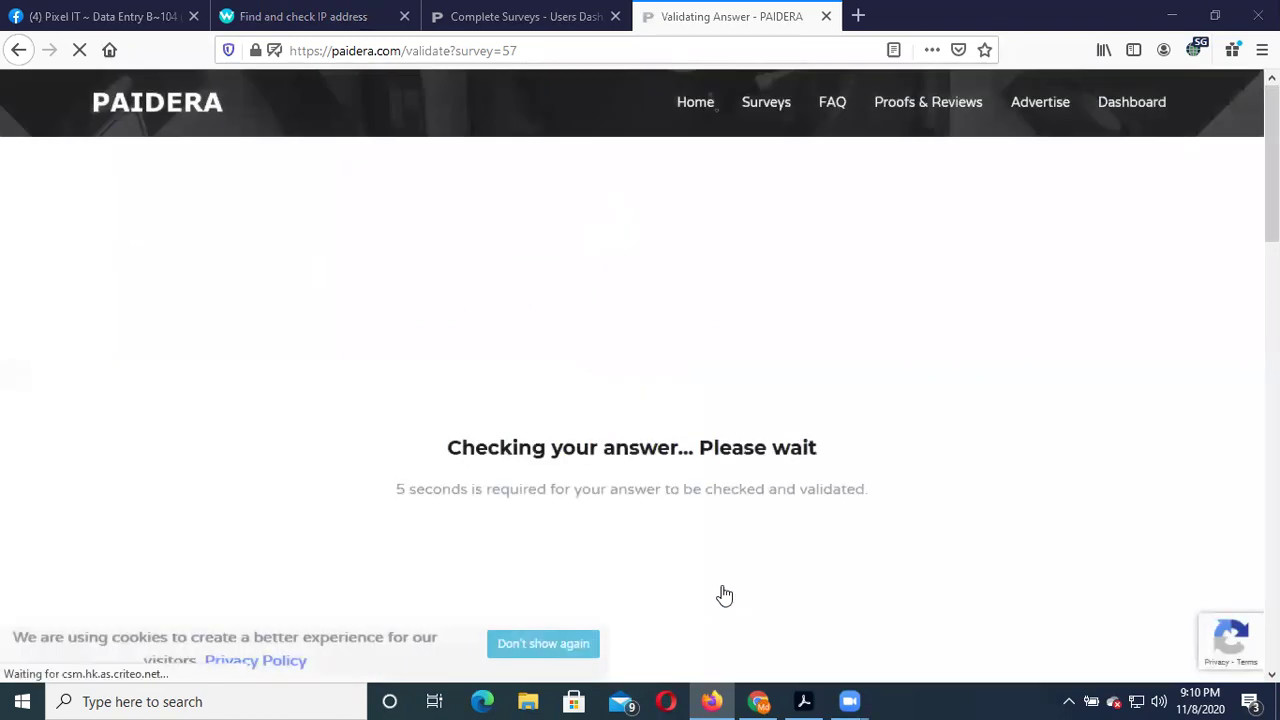
scroll(793, 330, "down", 7)
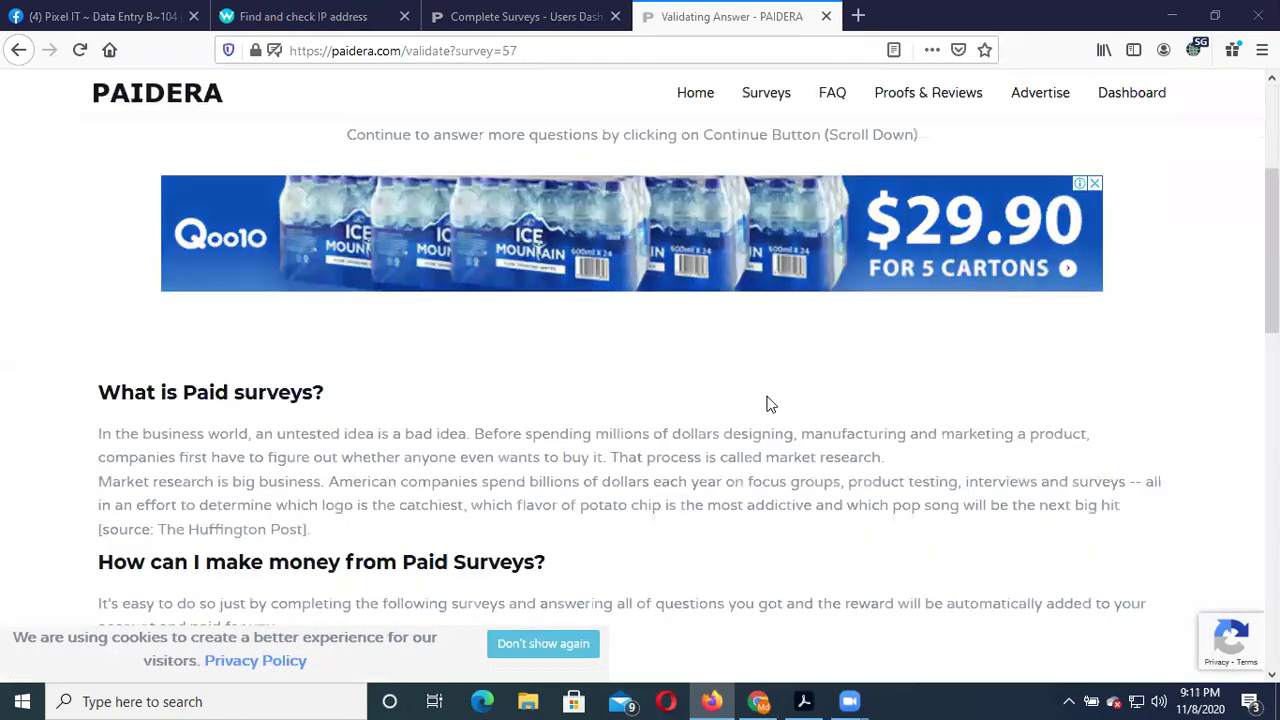
scroll(700, 406, "down", 2)
left_click(680, 414)
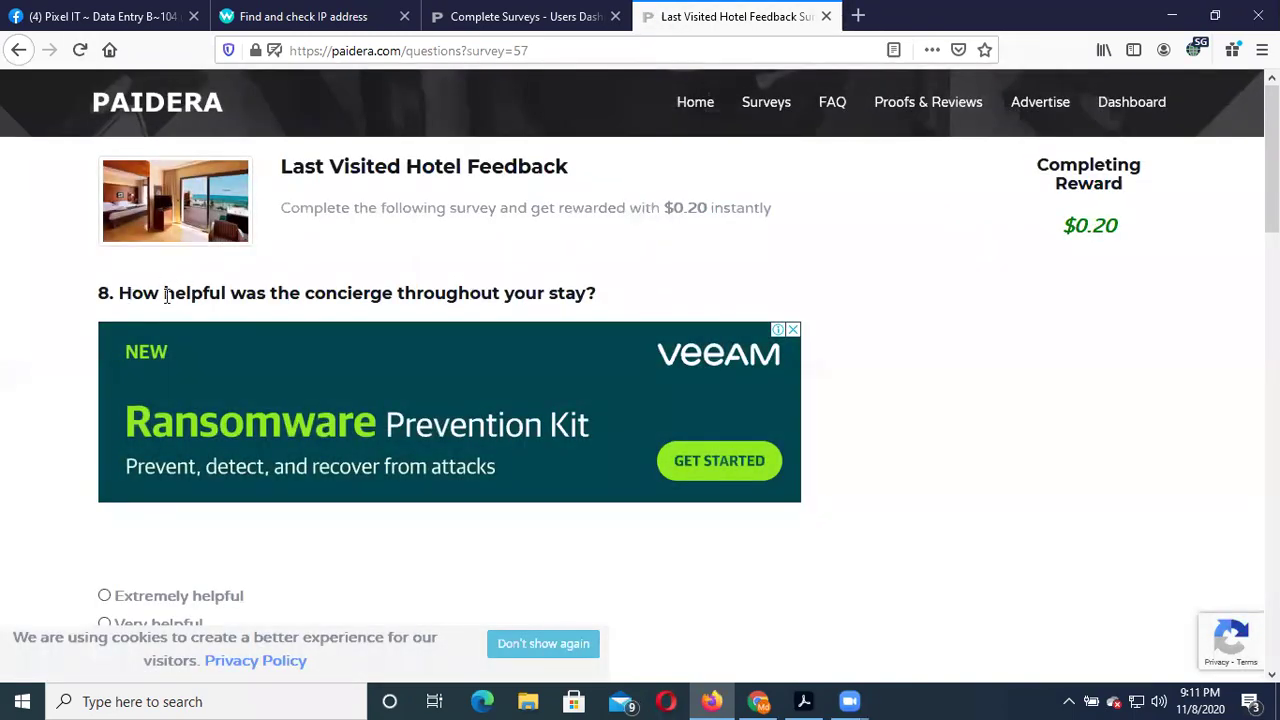
Highlight the text of question 8 on the concierge's helpfulness, view its answer options and clear the highlight
left_click_drag(131, 293, 606, 300)
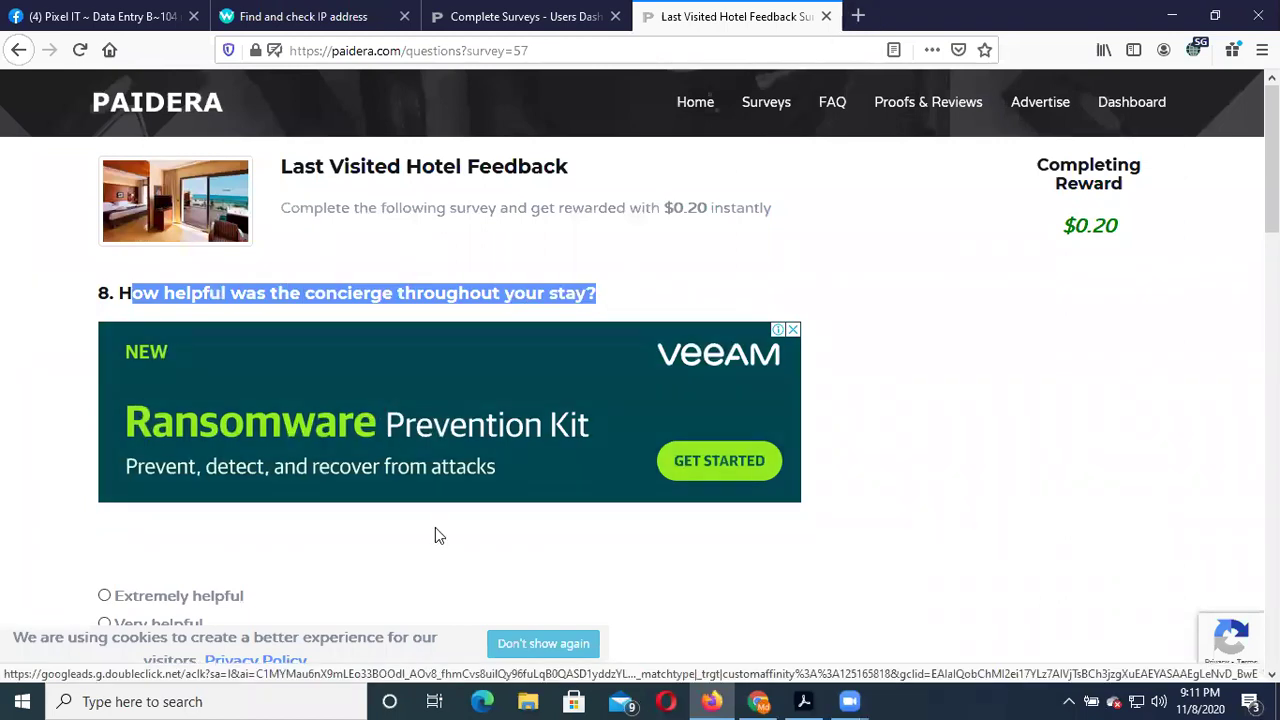
scroll(420, 540, "down", 3)
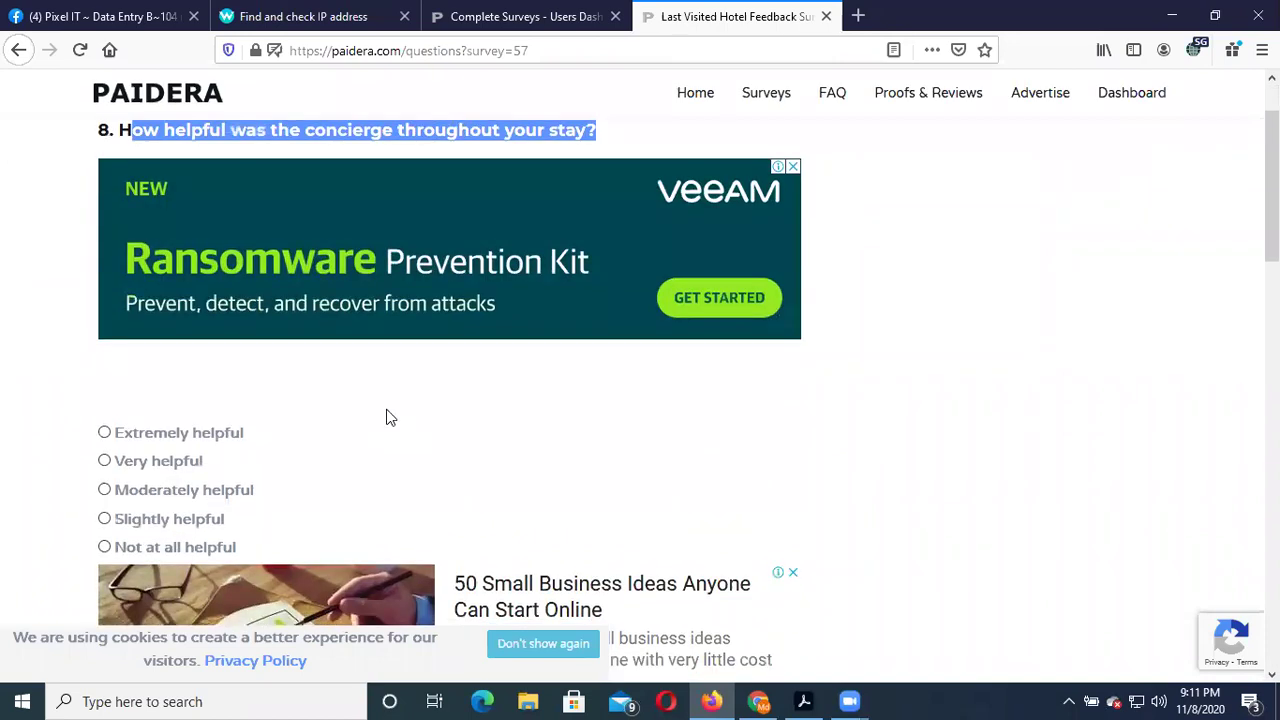
left_click(617, 131)
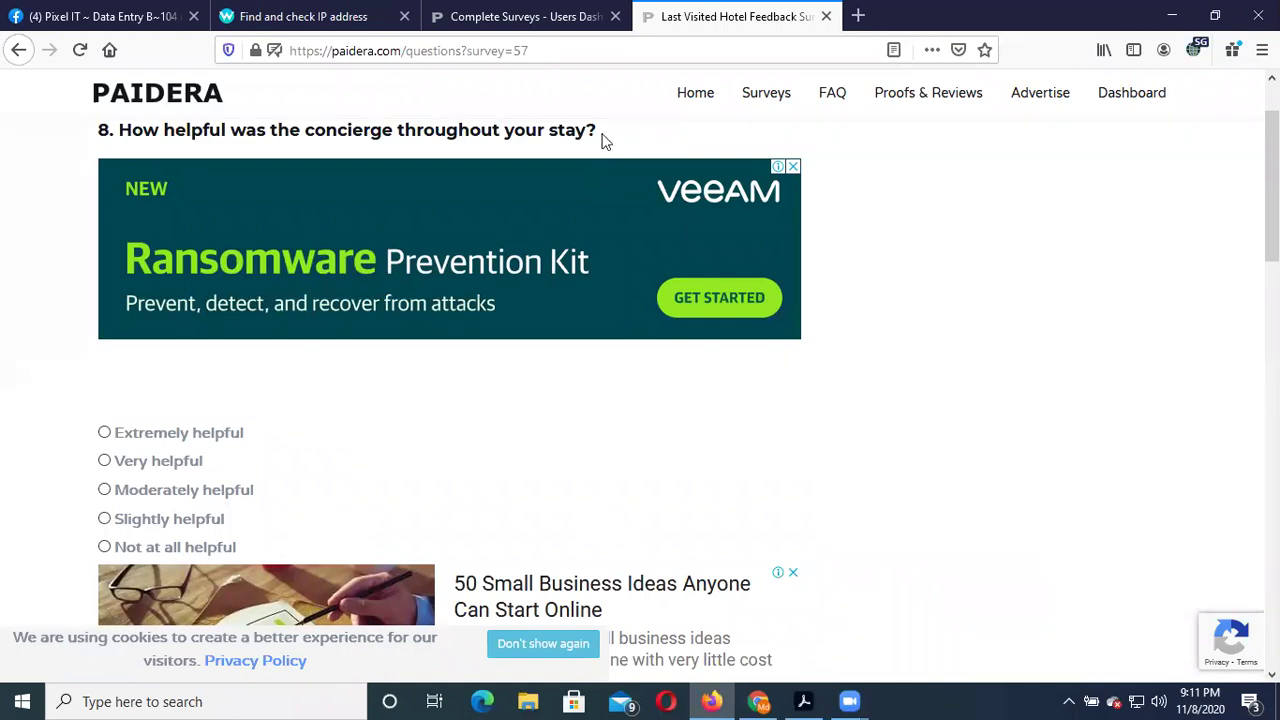
Highlight question 8's text on the concierge's helpfulness, answer it, submit it and continue past the validation page
left_click_drag(600, 138, 135, 130)
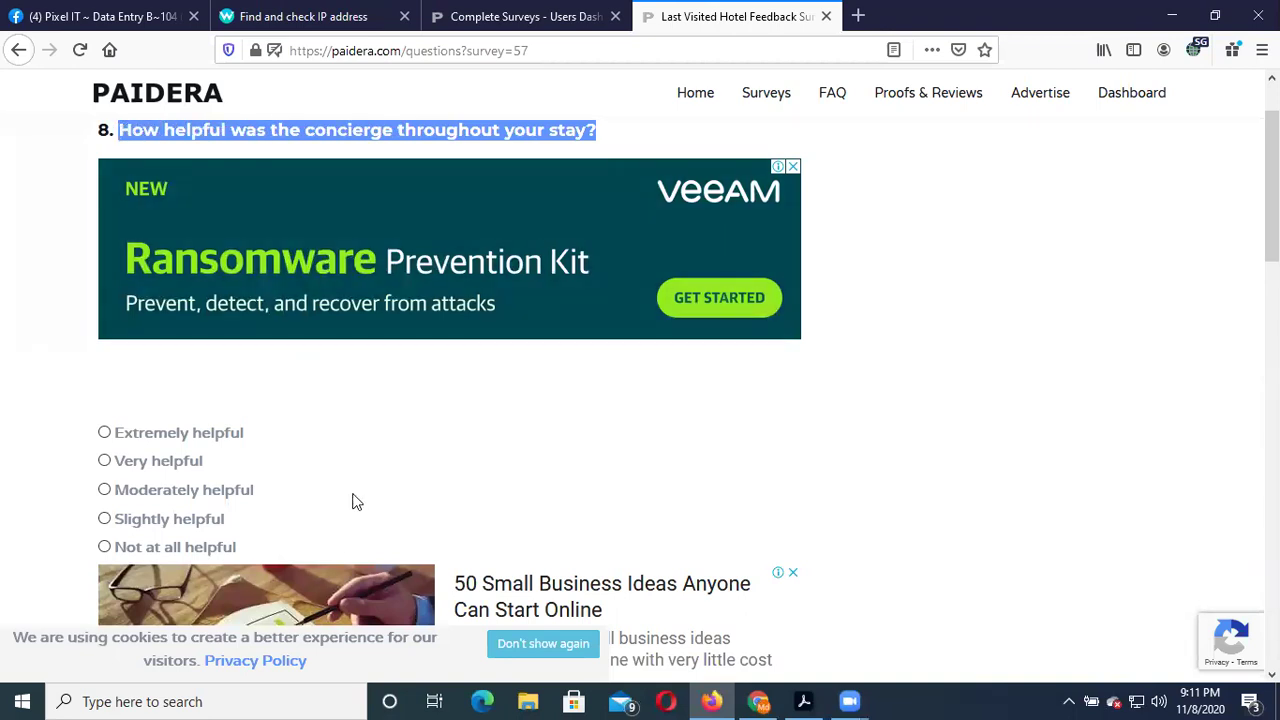
left_click(352, 498)
scroll(392, 434, "down", 15)
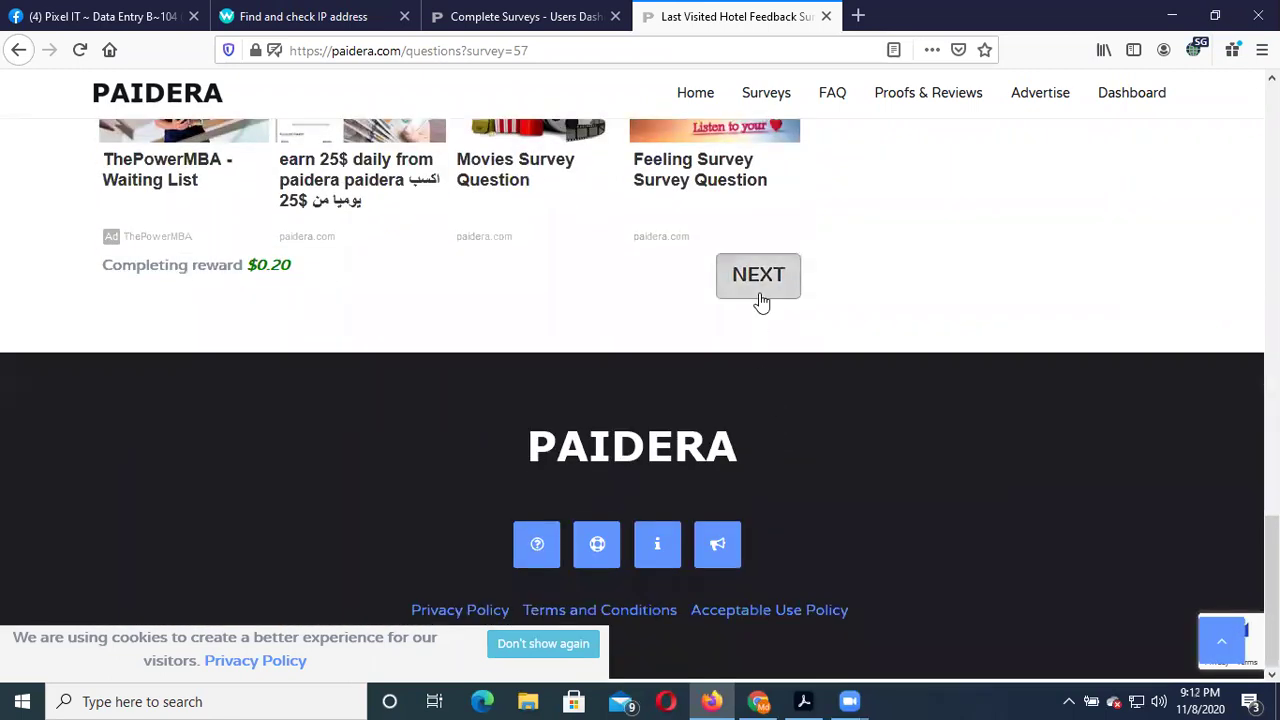
left_click(759, 295)
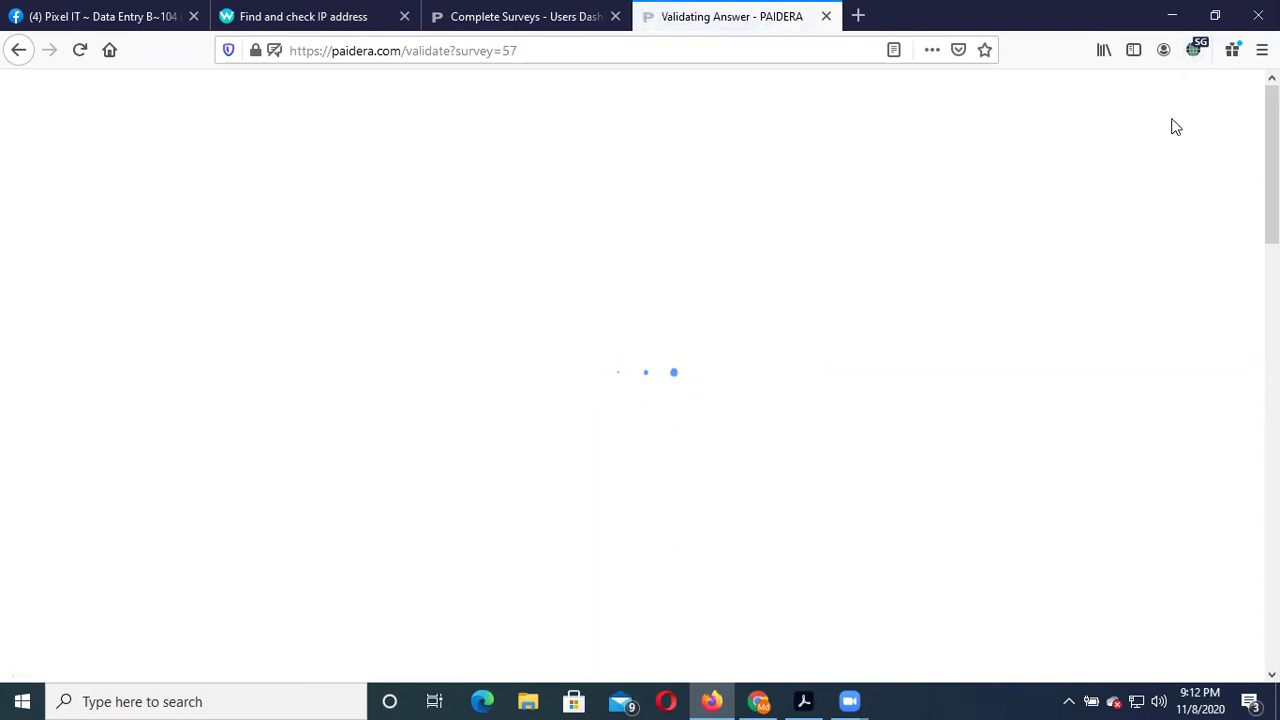
scroll(729, 306, "down", 10)
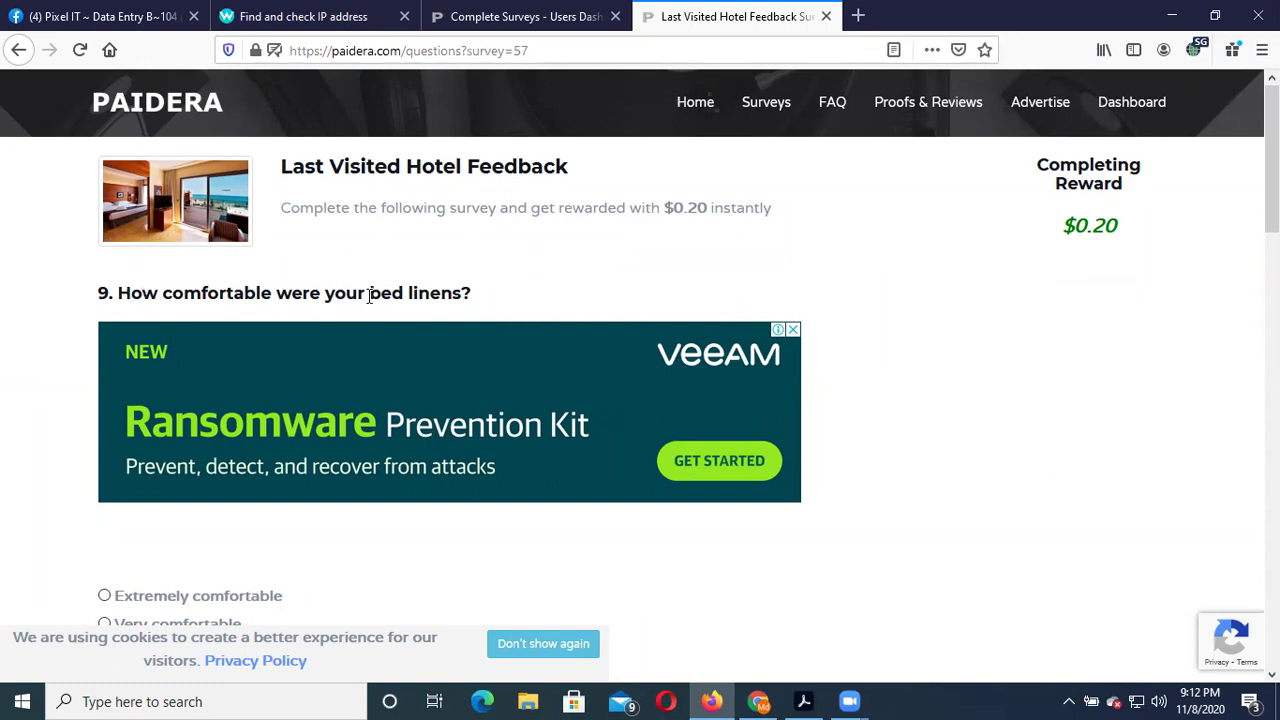
Answer question 9 on how comfortable the bed linens were, submit it and continue past the validation page
scroll(420, 314, "down", 3)
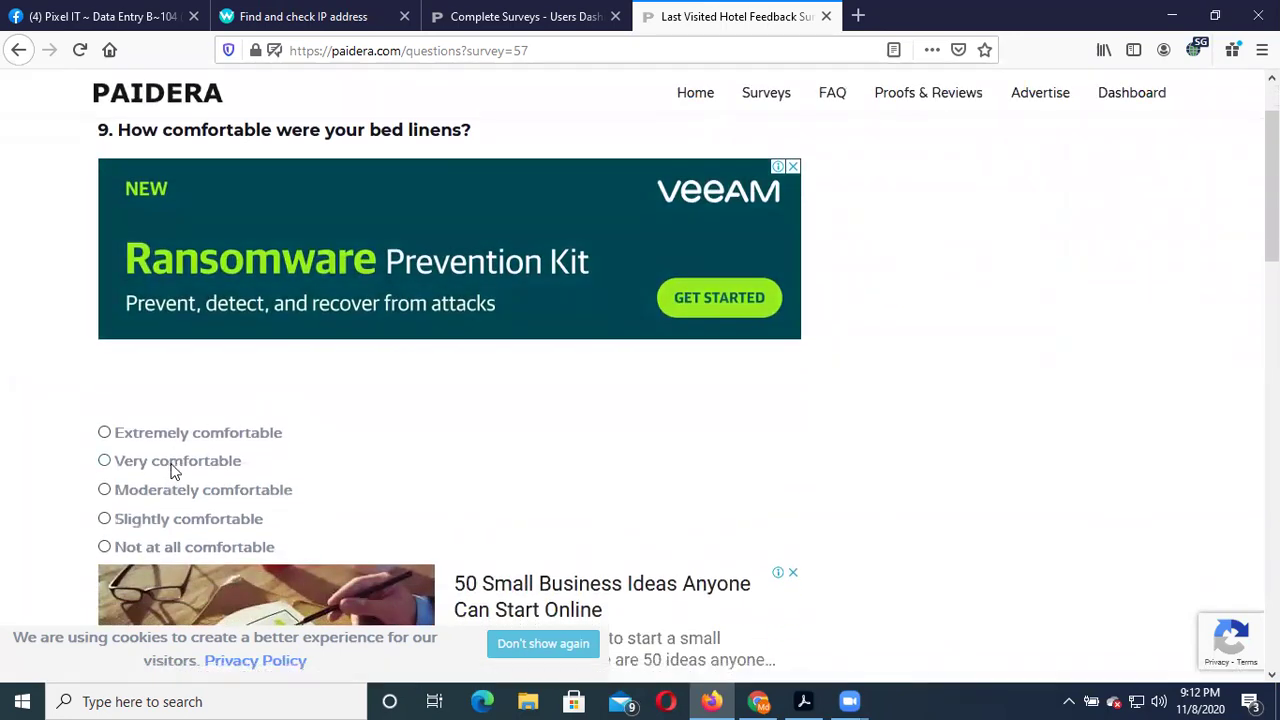
scroll(548, 414, "down", 1)
scroll(391, 354, "down", 5)
scroll(210, 290, "up", 4)
left_click(200, 272)
scroll(688, 417, "down", 10)
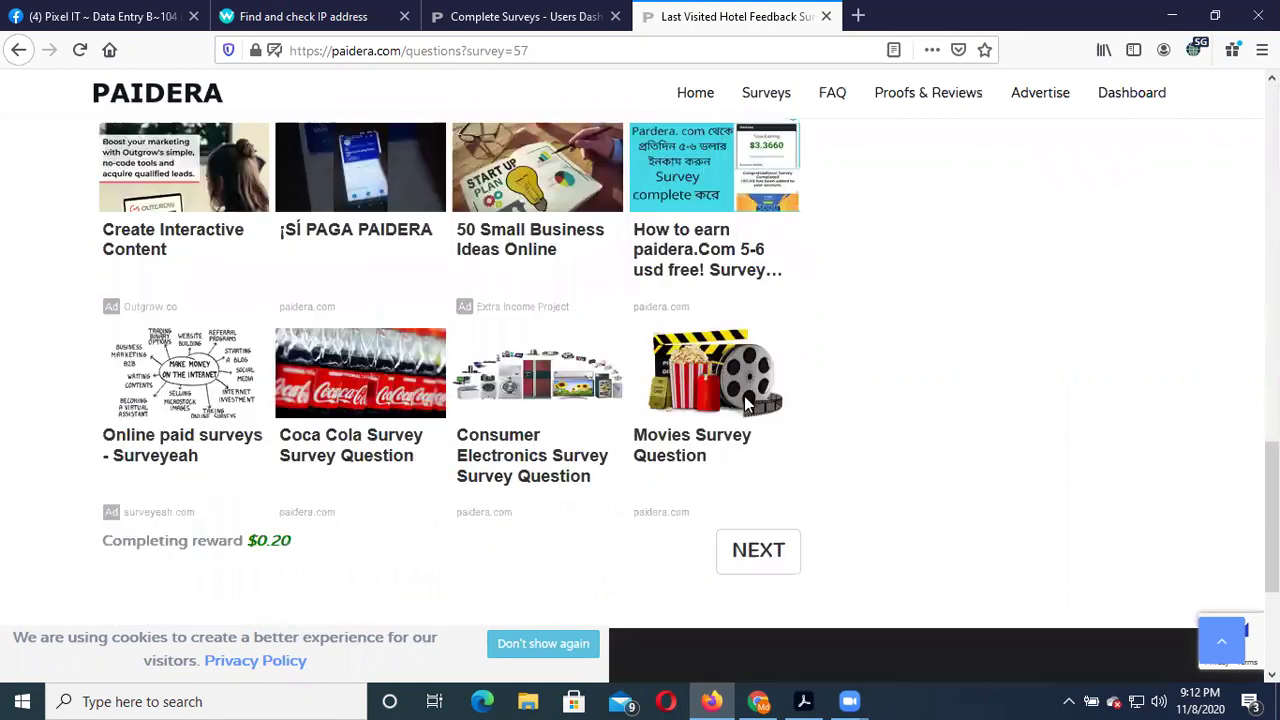
scroll(744, 396, "down", 2)
left_click(755, 368)
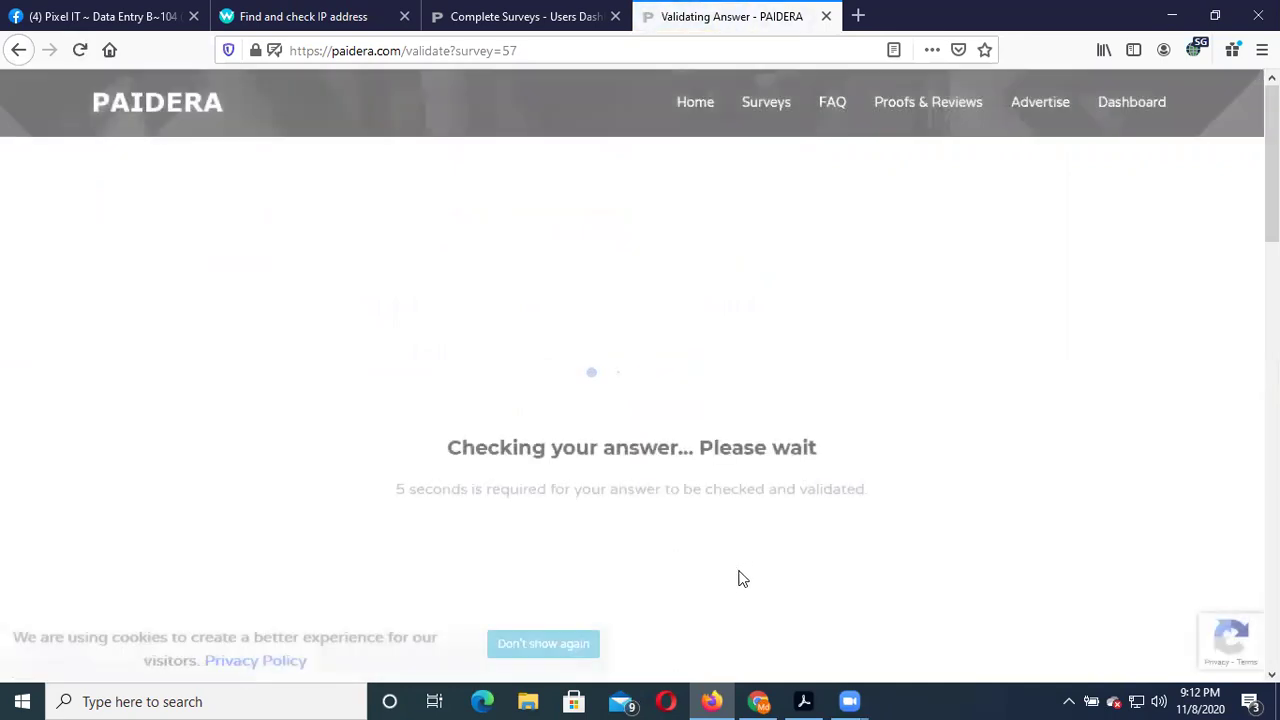
scroll(720, 460, "down", 10)
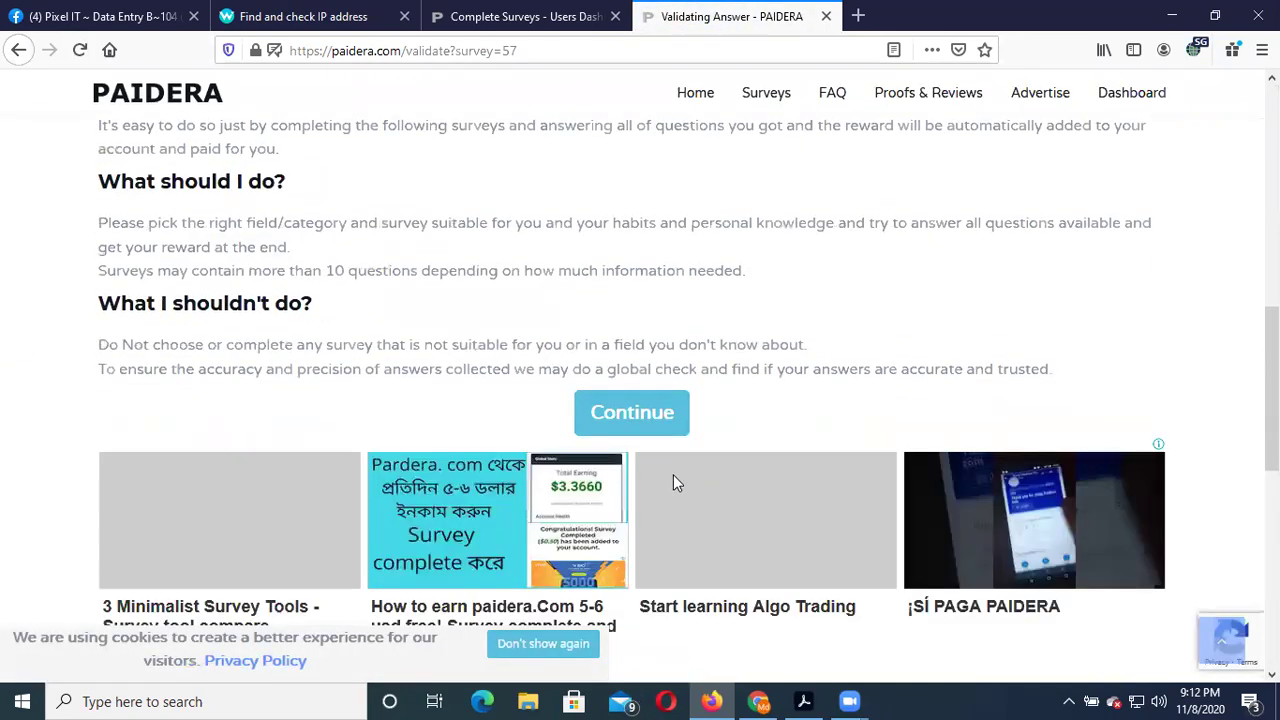
left_click(677, 425)
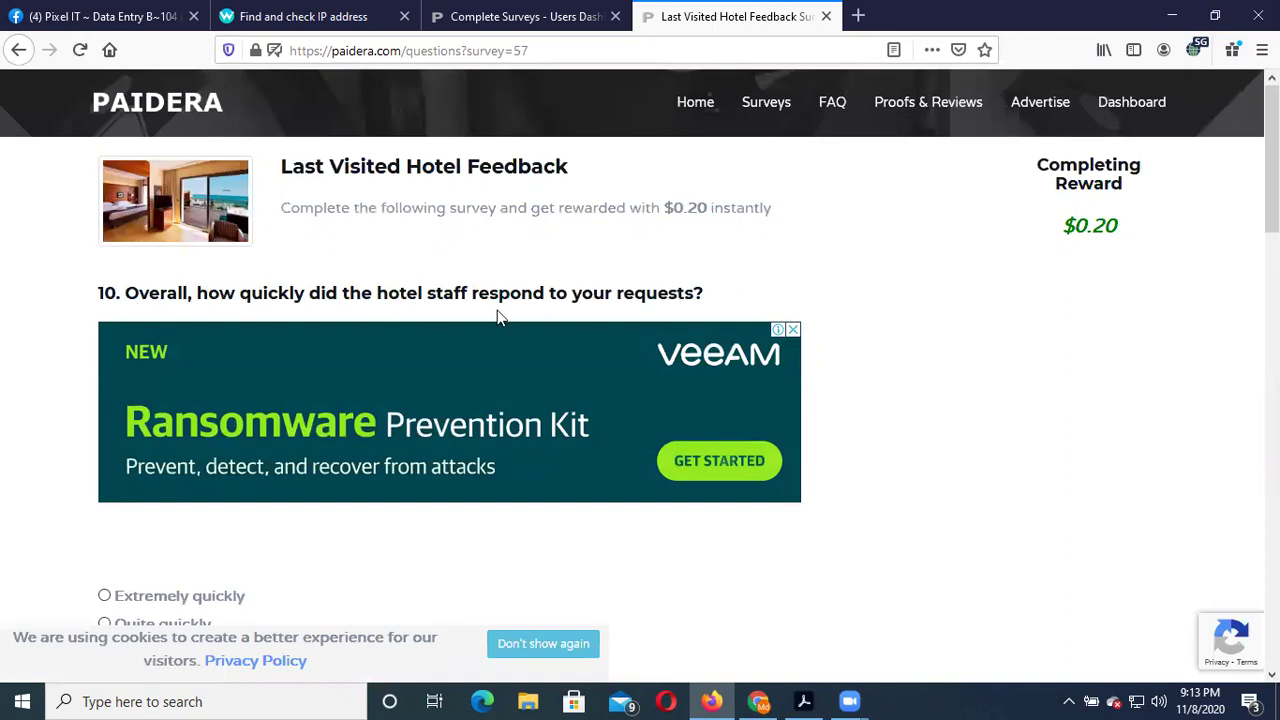
Answer question 10 on how quickly staff responded to requests with "Extremely quickly", submit it and continue past the validation page
left_click(195, 598)
scroll(330, 572, "down", 10)
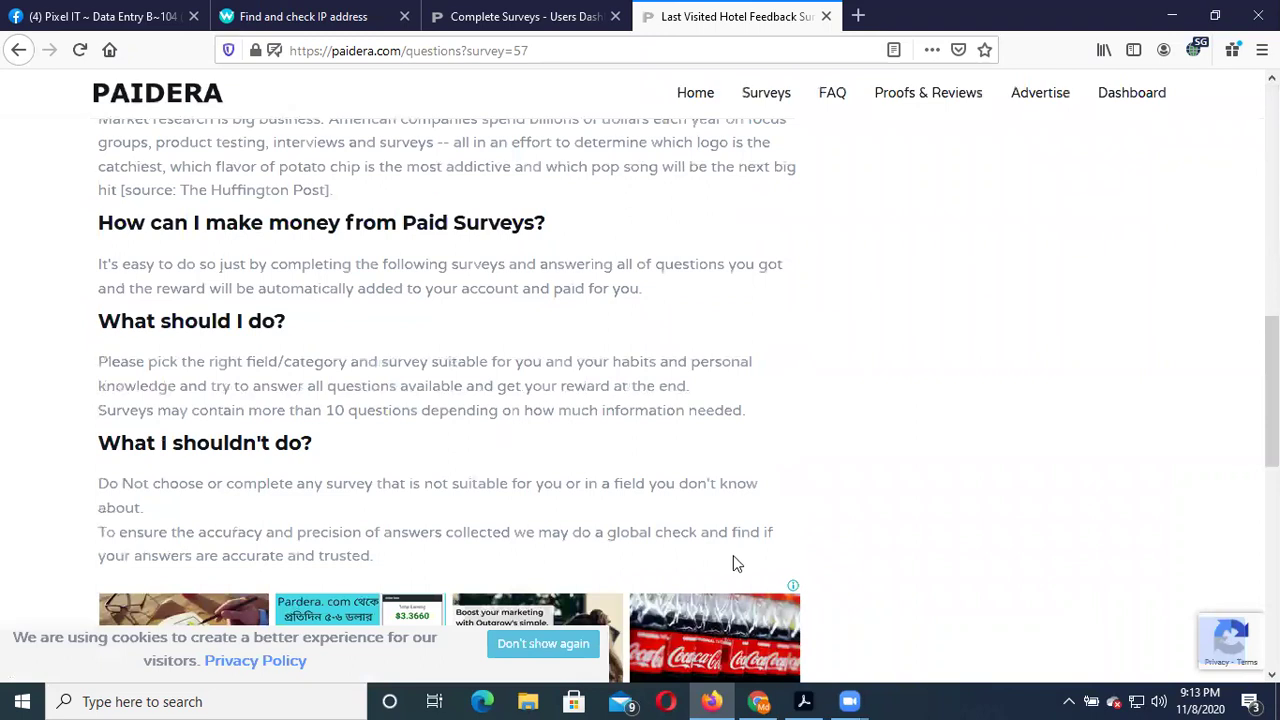
scroll(733, 563, "down", 4)
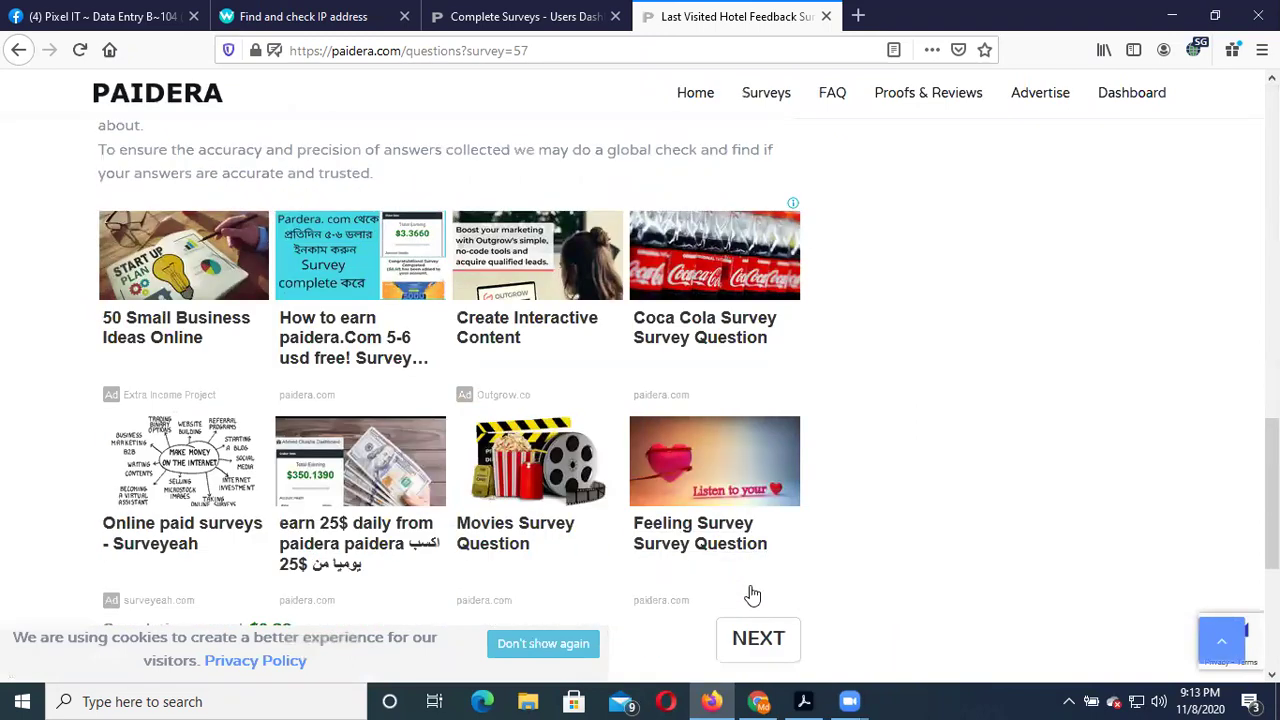
scroll(763, 458, "down", 2)
left_click(728, 465)
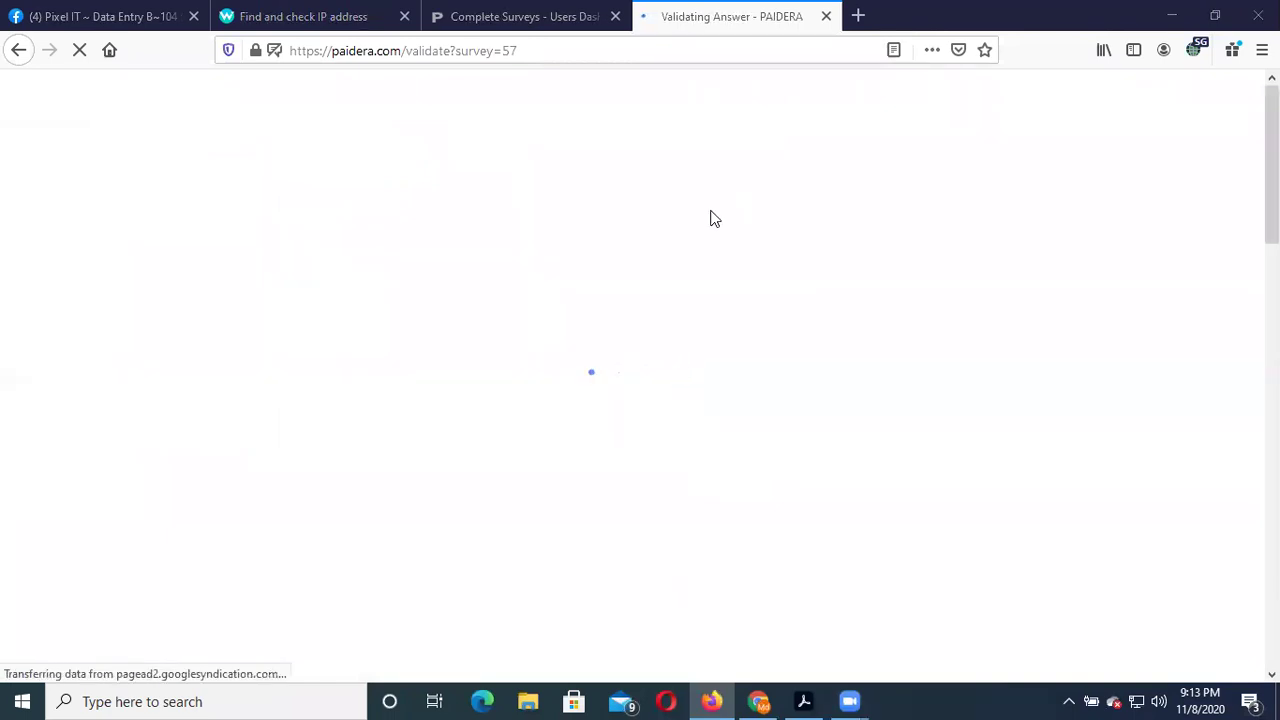
scroll(720, 300, "down", 3)
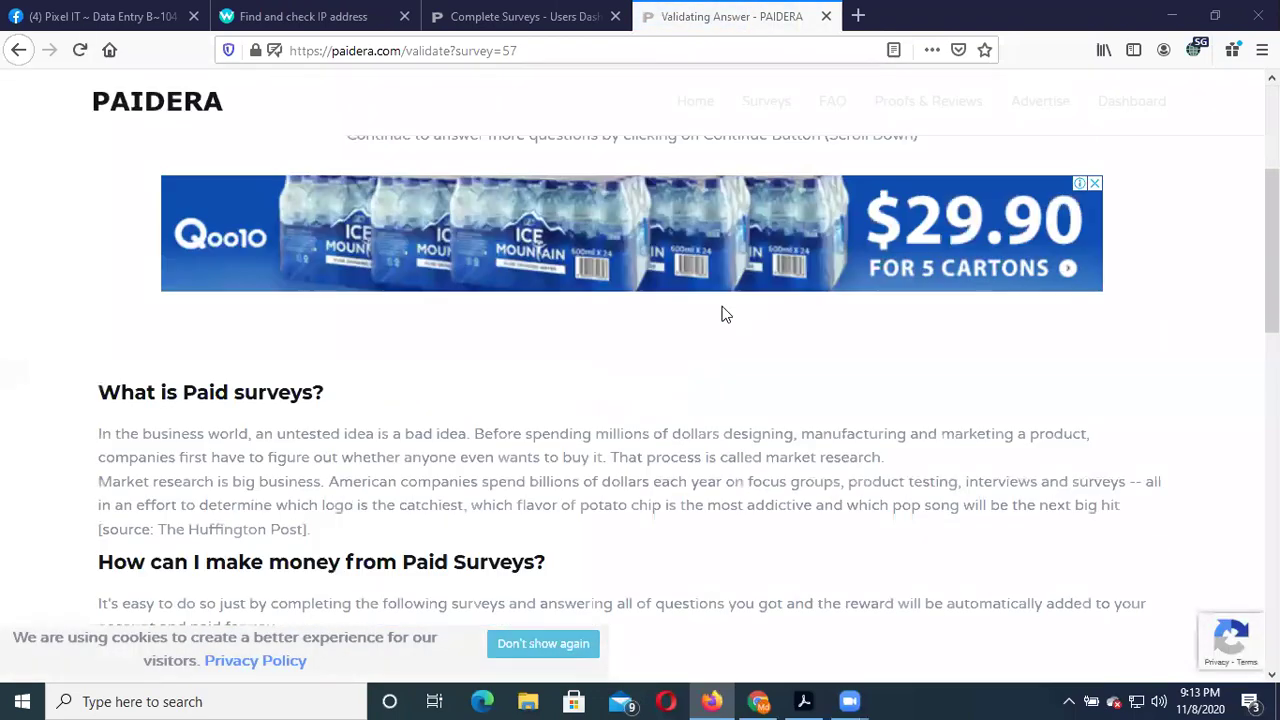
scroll(726, 314, "down", 5)
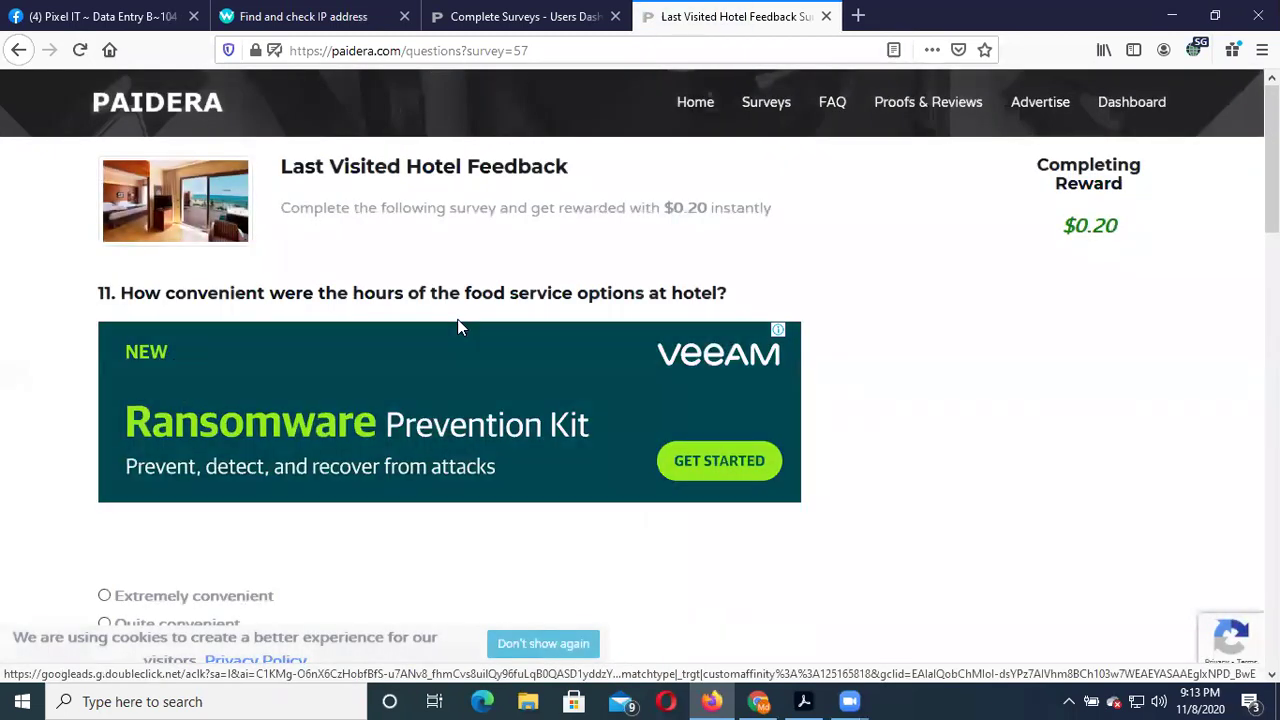
Answer question 11 on the convenience of the food service hours with "Quite convenient", submit it and continue past the validation page
scroll(655, 349, "down", 3)
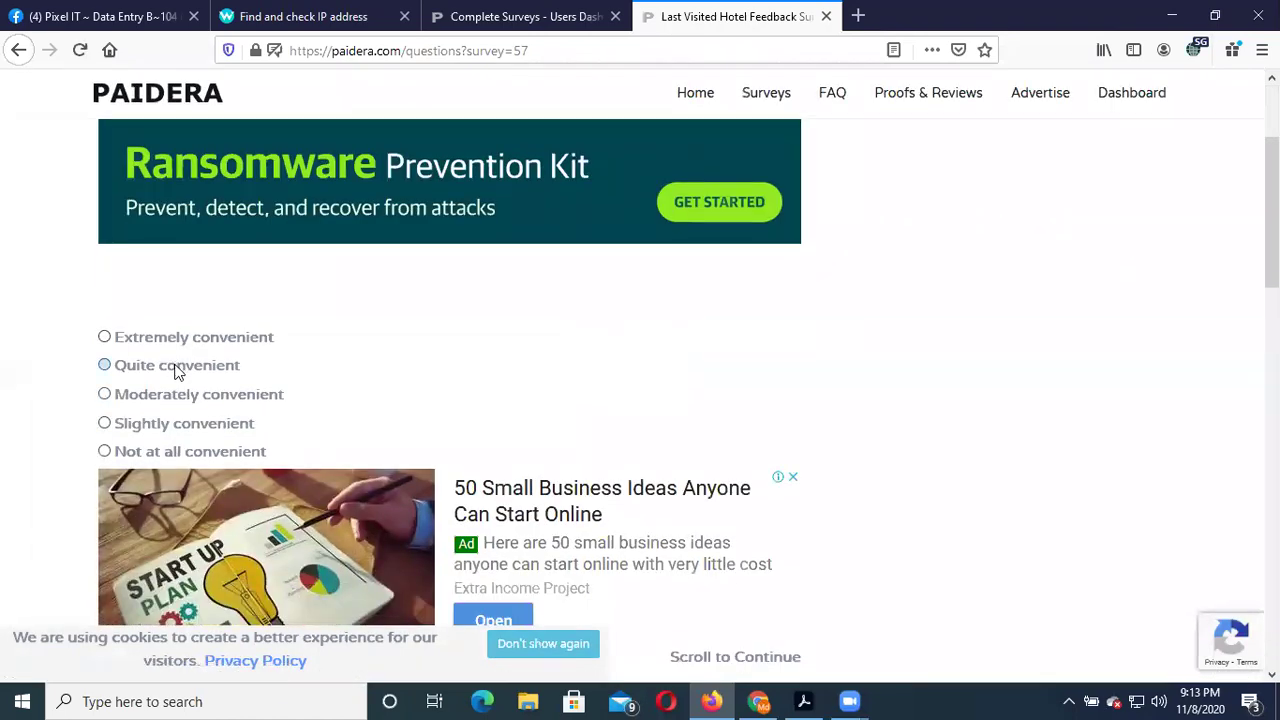
left_click(177, 367)
scroll(594, 449, "down", 5)
scroll(638, 458, "down", 5)
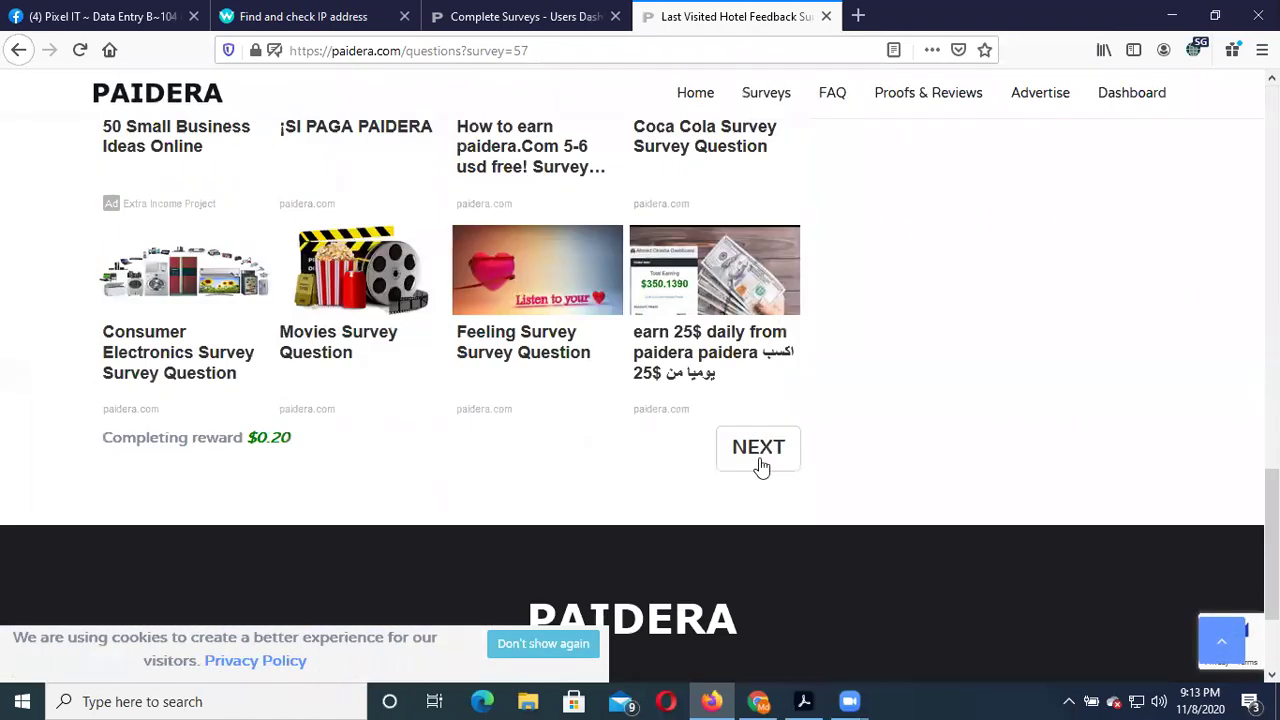
left_click(718, 482)
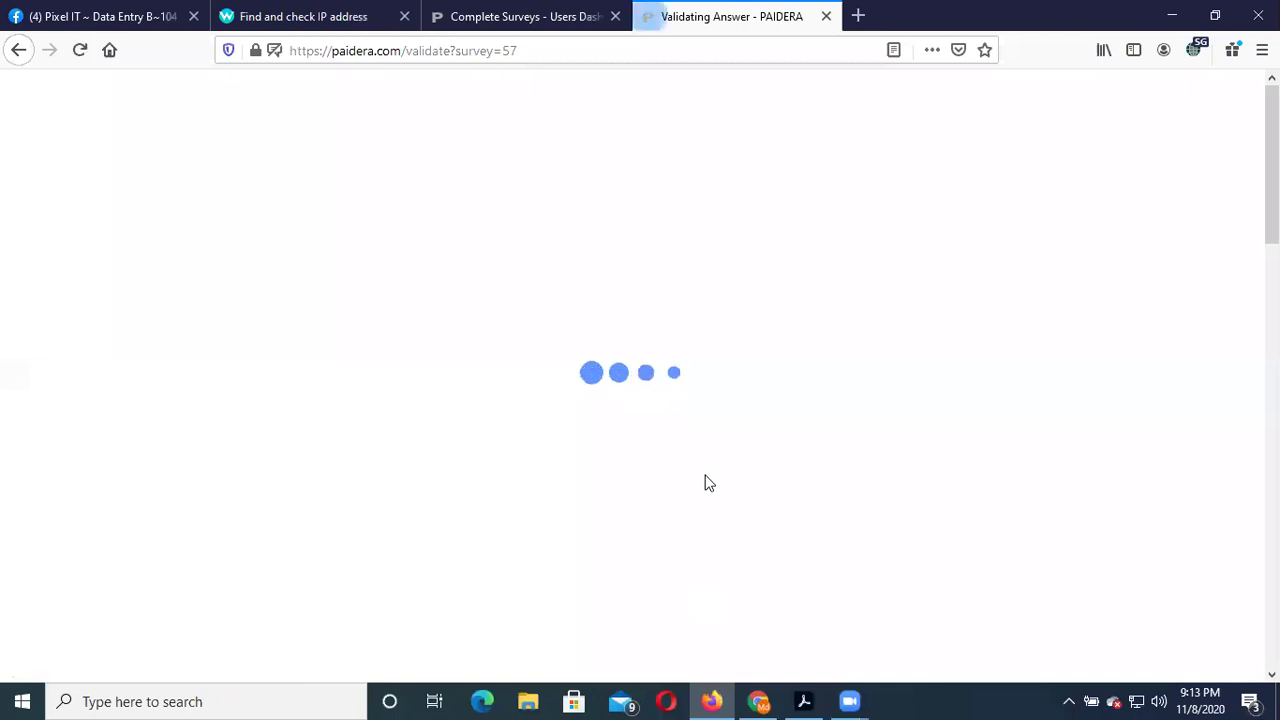
scroll(701, 474, "down", 10)
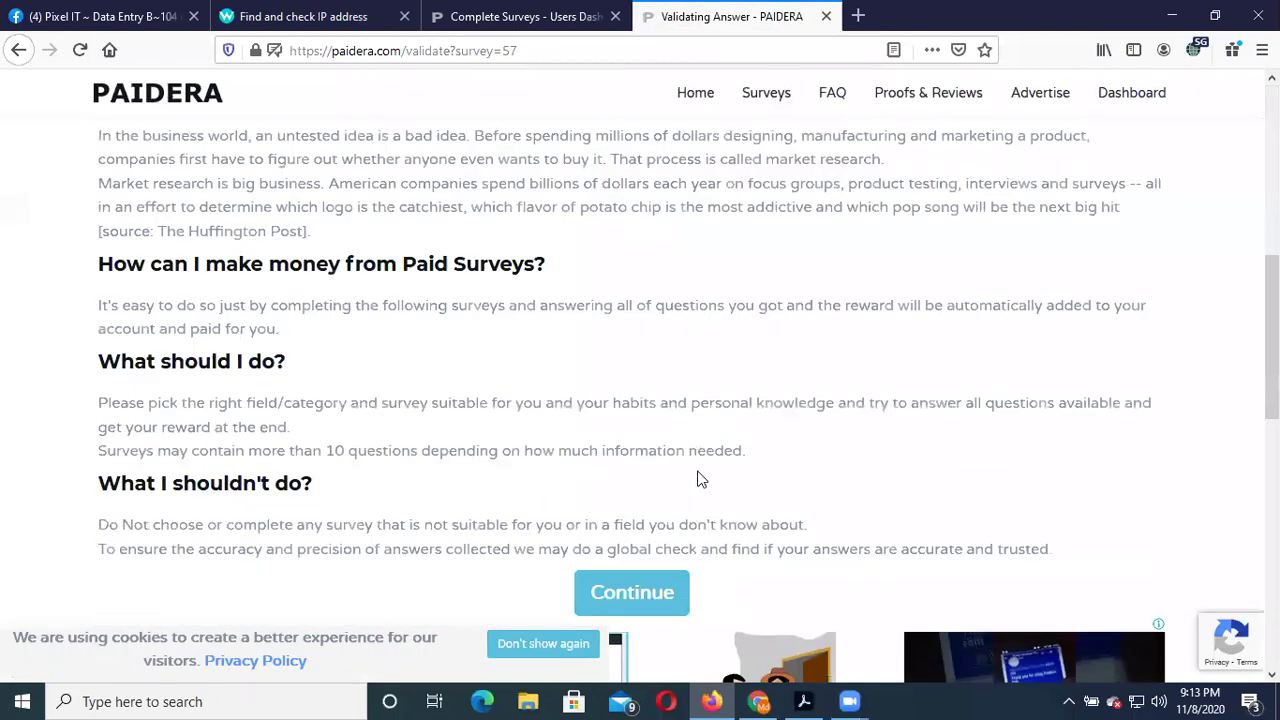
left_click(657, 423)
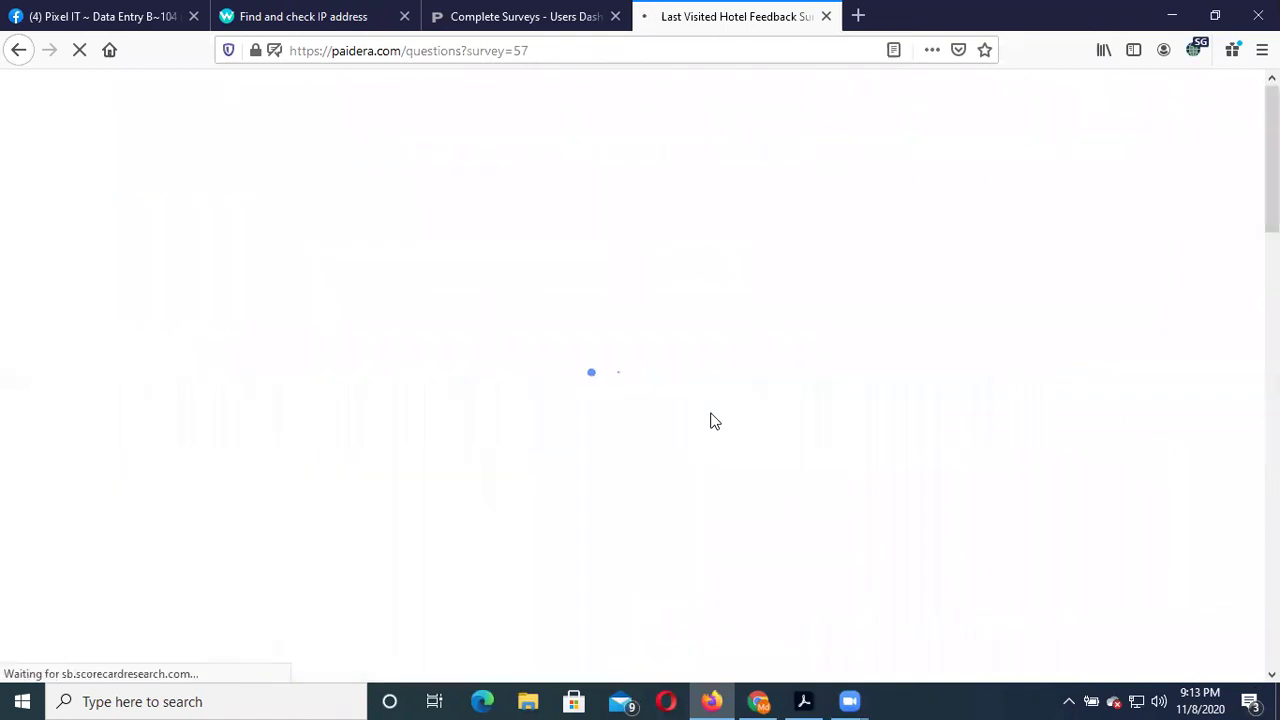
Answer question 12 on how delicious the hotel breakfast service was, submit it and continue past the validation page
scroll(711, 420, "down", 5)
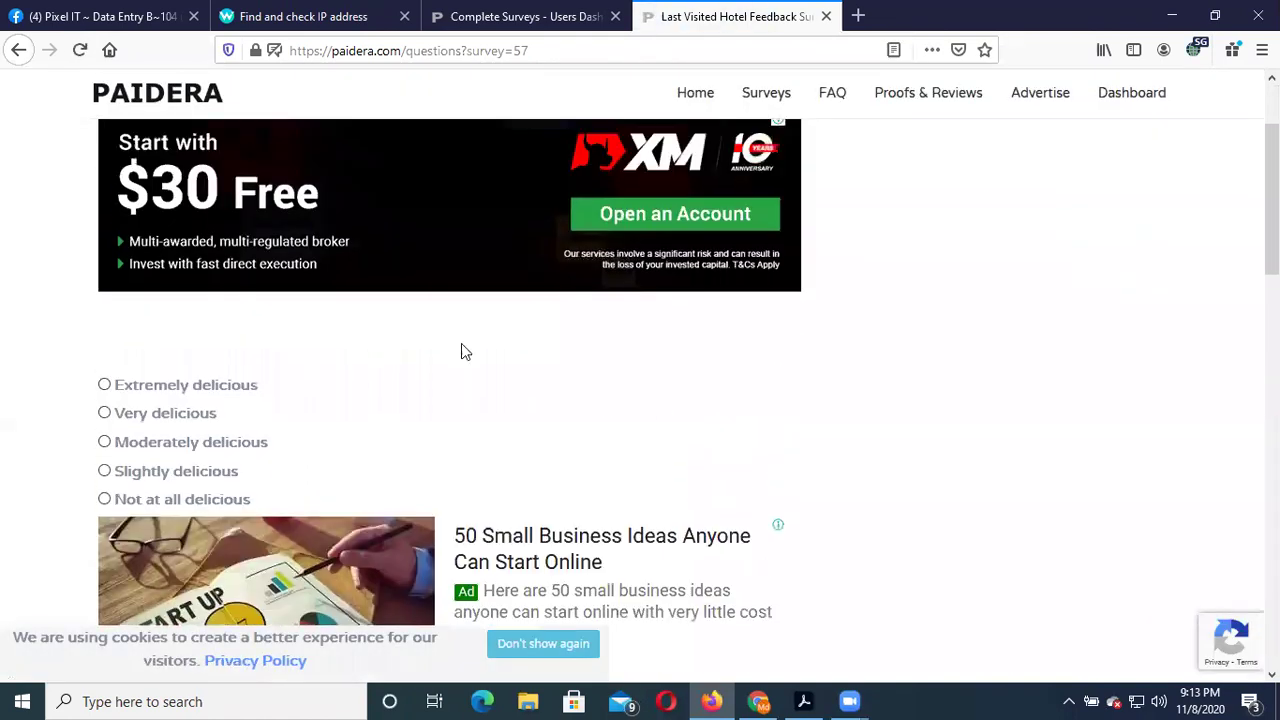
scroll(461, 351, "up", 3)
scroll(533, 312, "down", 2)
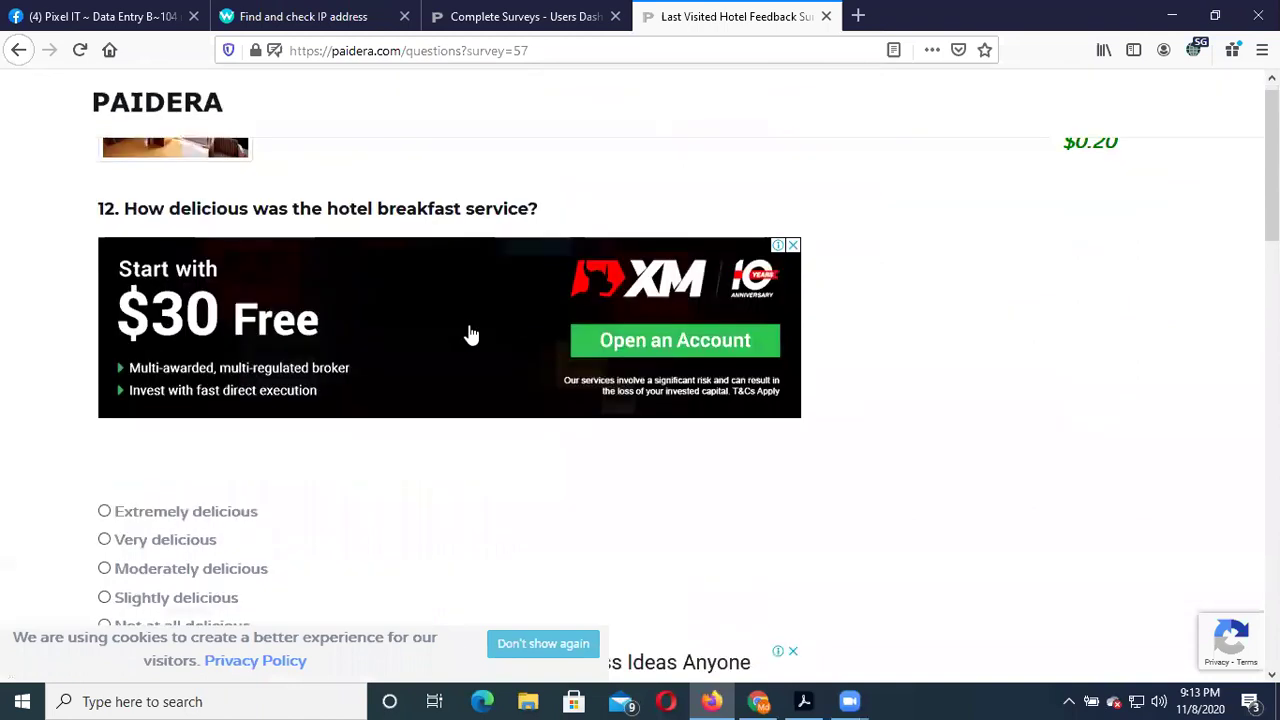
scroll(487, 476, "down", 15)
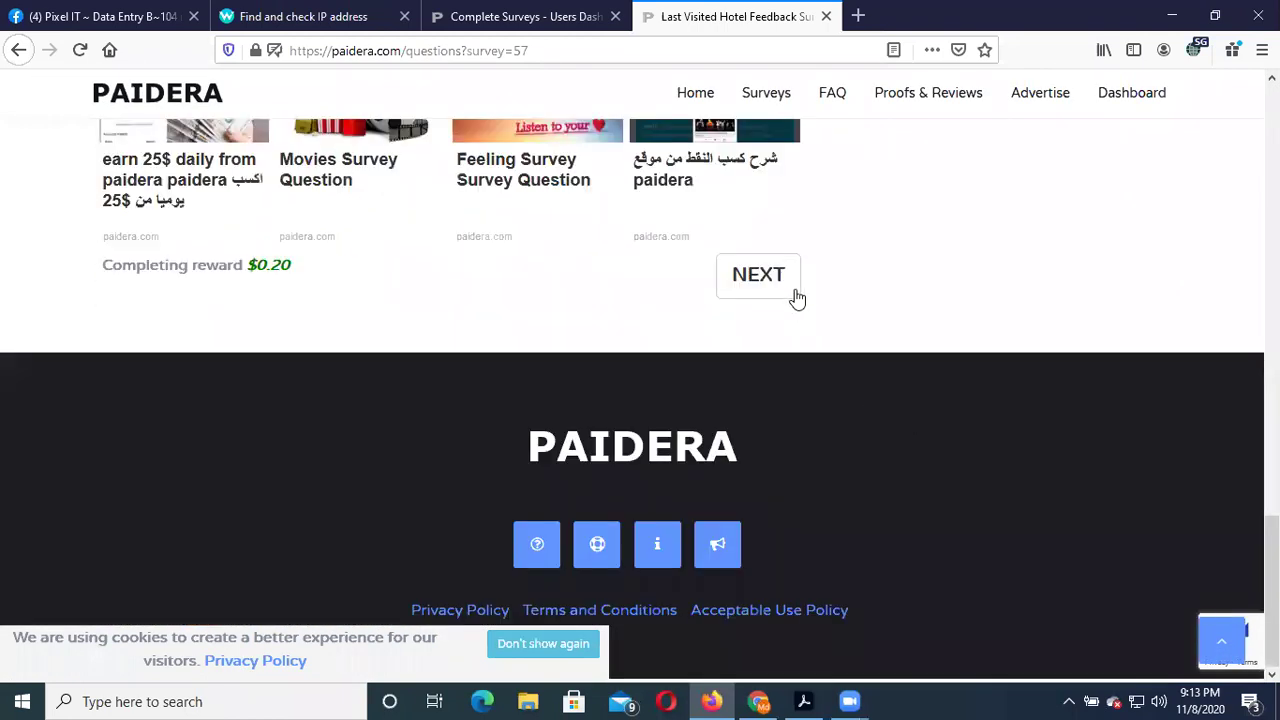
left_click(793, 290)
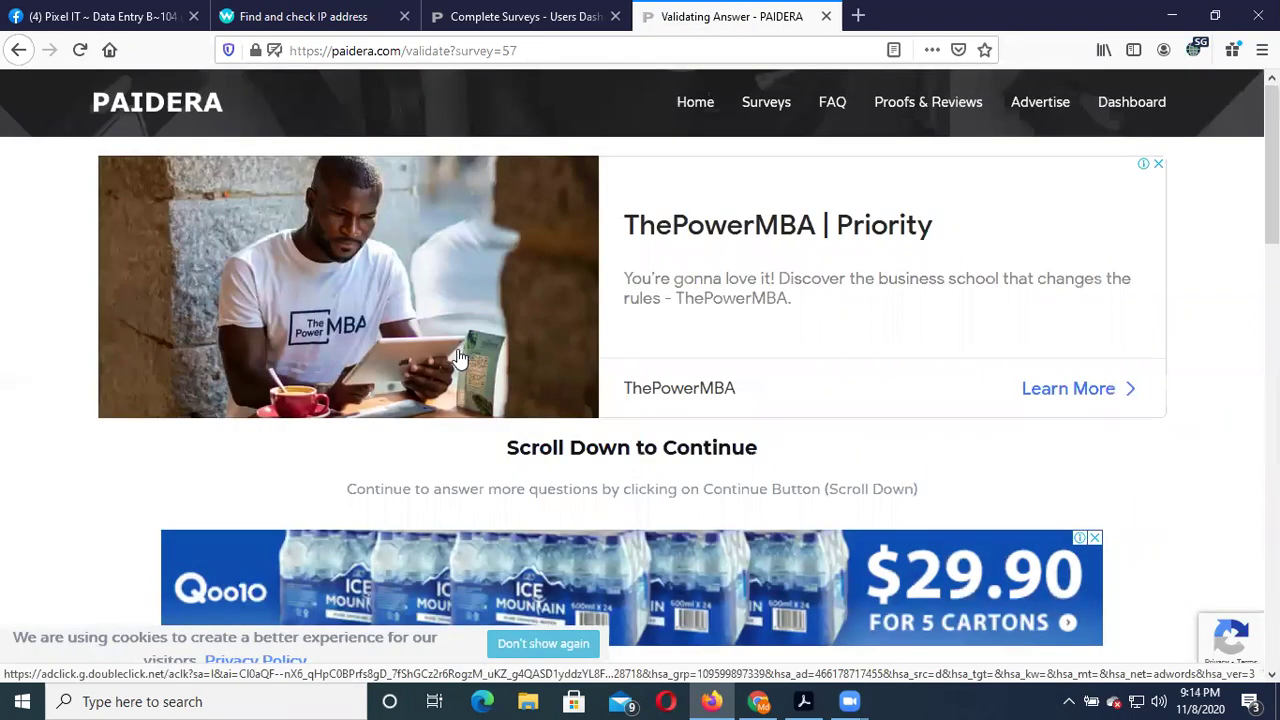
scroll(458, 357, "down", 8)
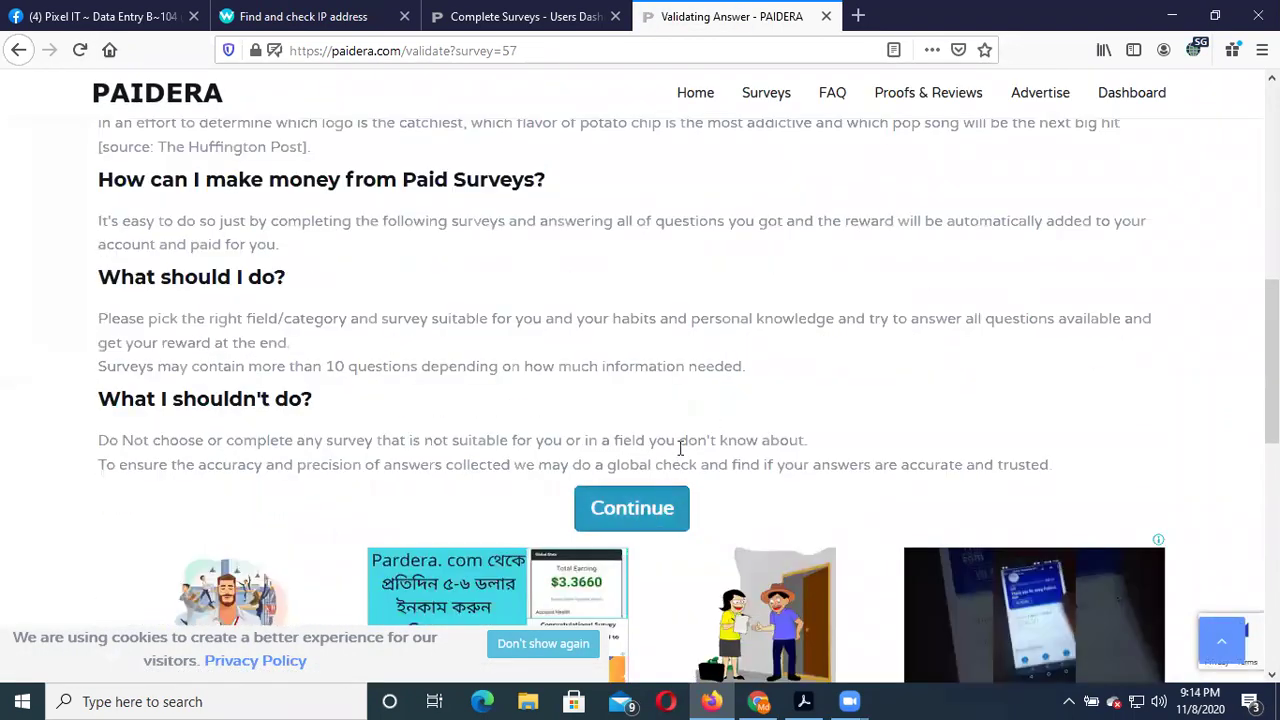
left_click(631, 508)
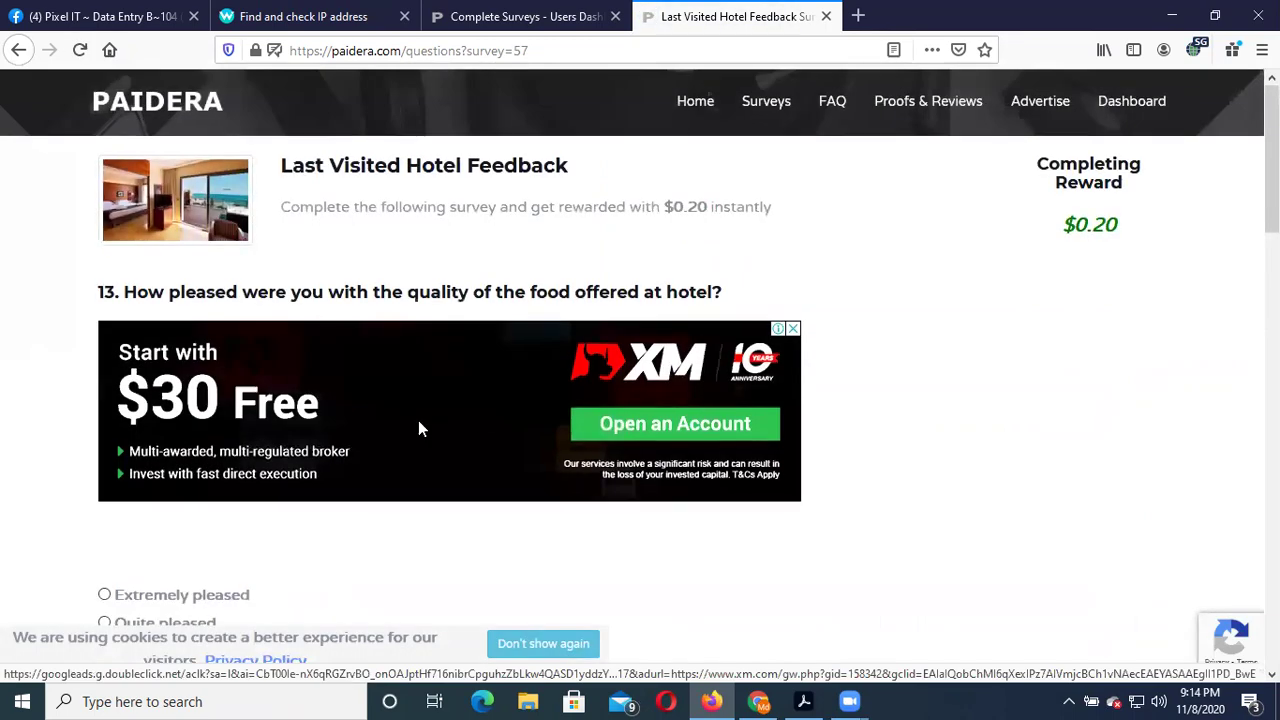
Answer question 13 on the quality of the hotel's food with "Quite pleased", submit it and continue past the validation page
scroll(420, 428, "down", 2)
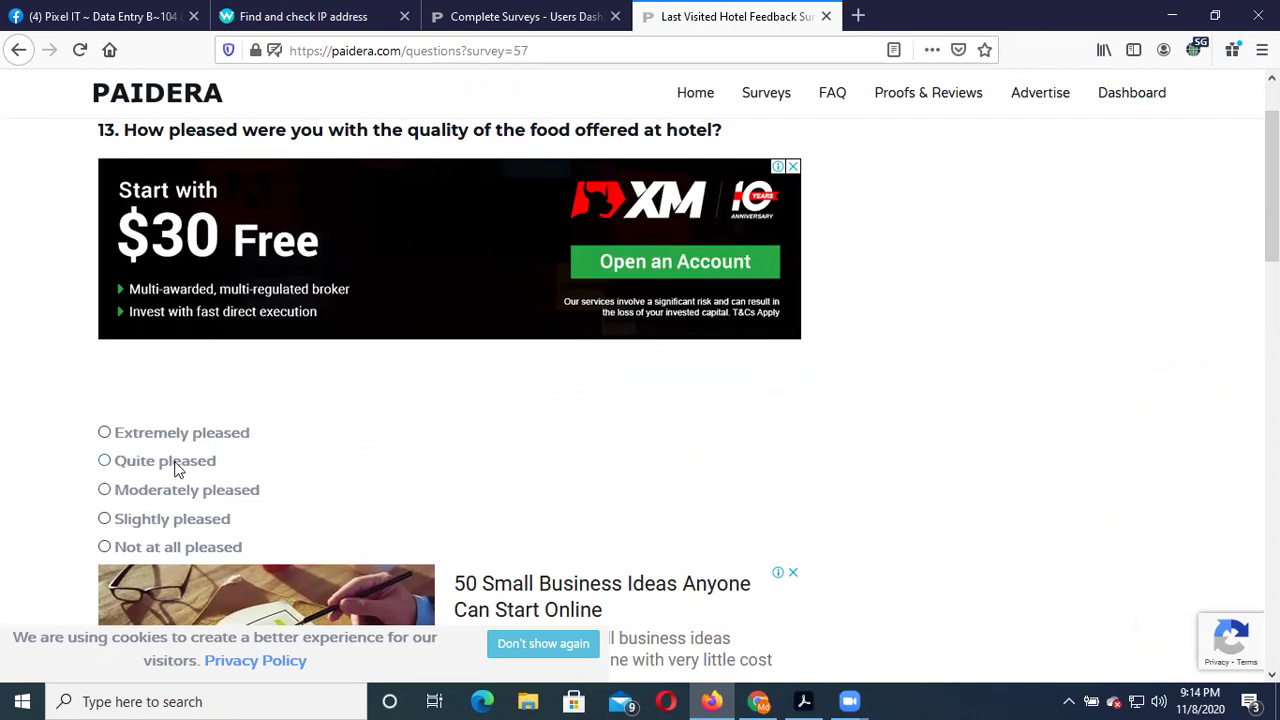
scroll(600, 480, "down", 10)
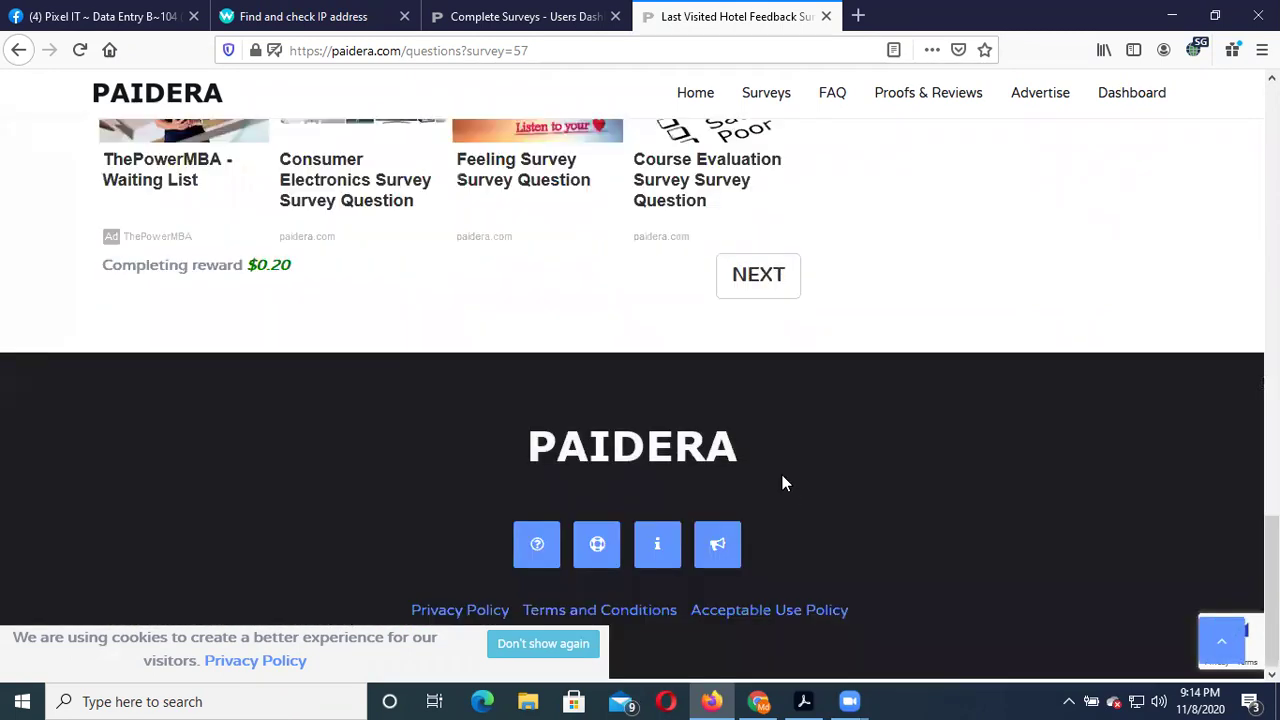
left_click(777, 294)
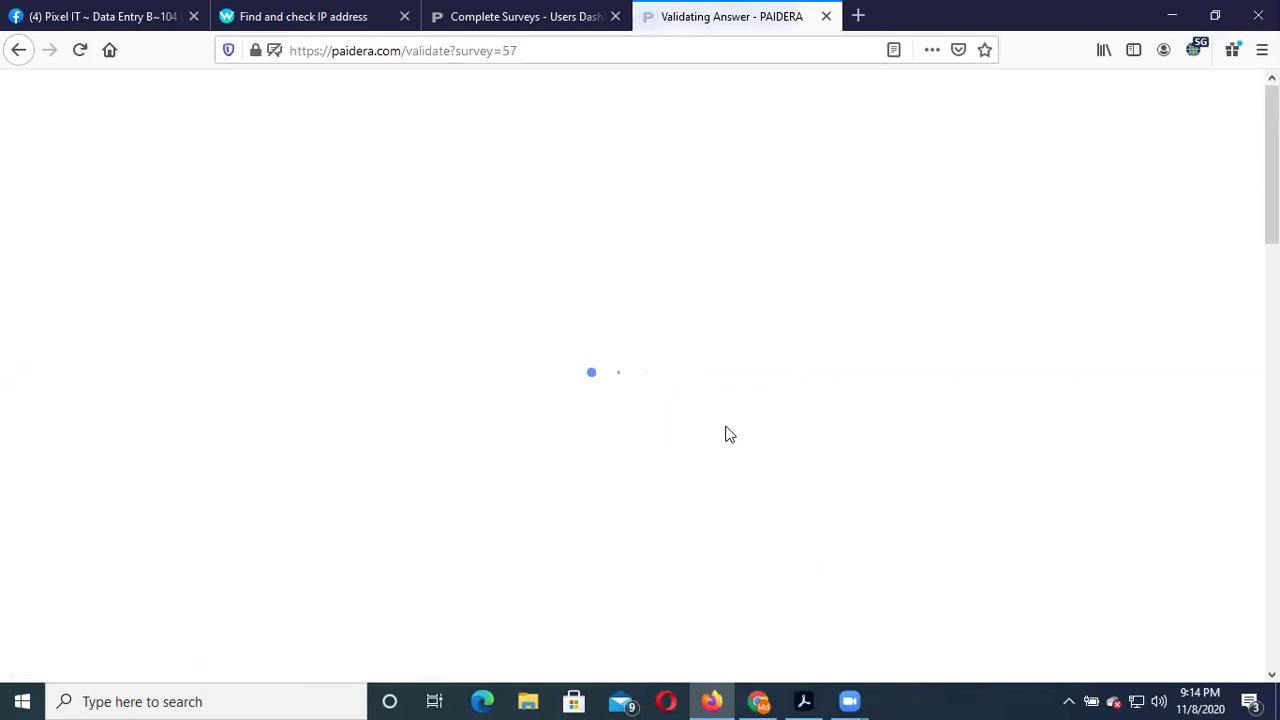
scroll(628, 451, "down", 12)
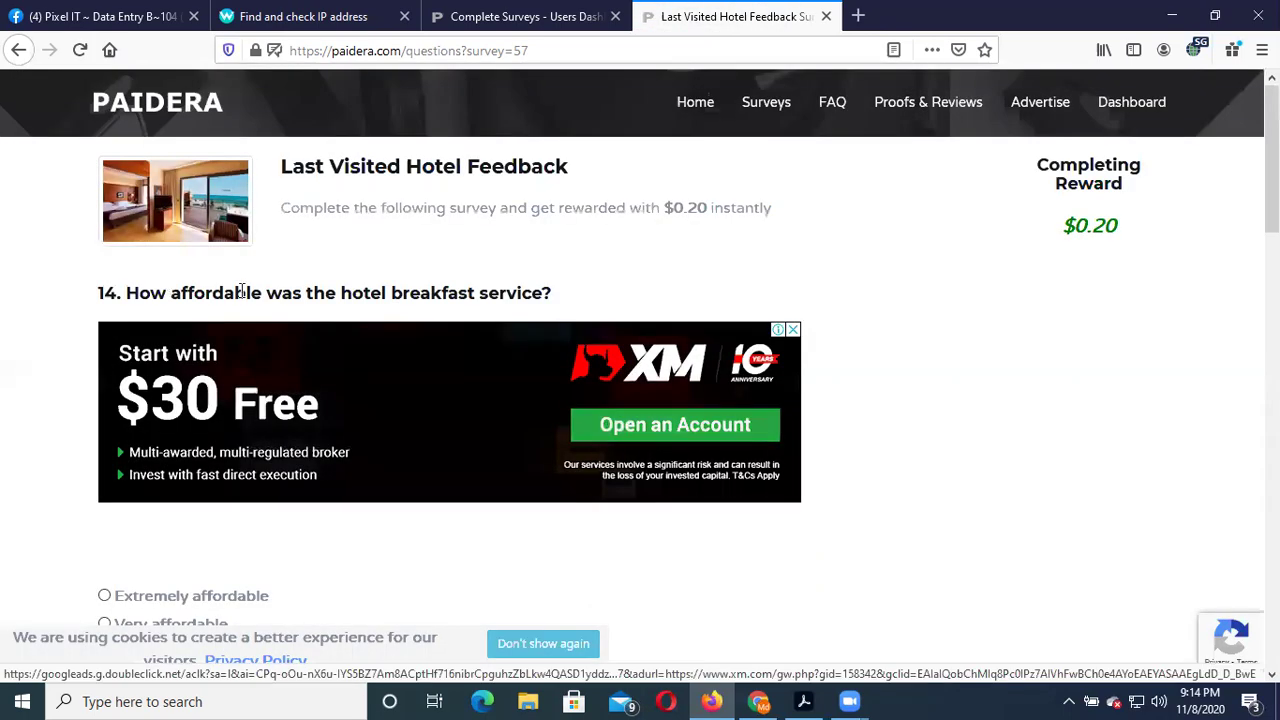
Answer question 14 on the affordability of the breakfast service with "Very affordable" and highlight the question text
scroll(189, 369, "down", 3)
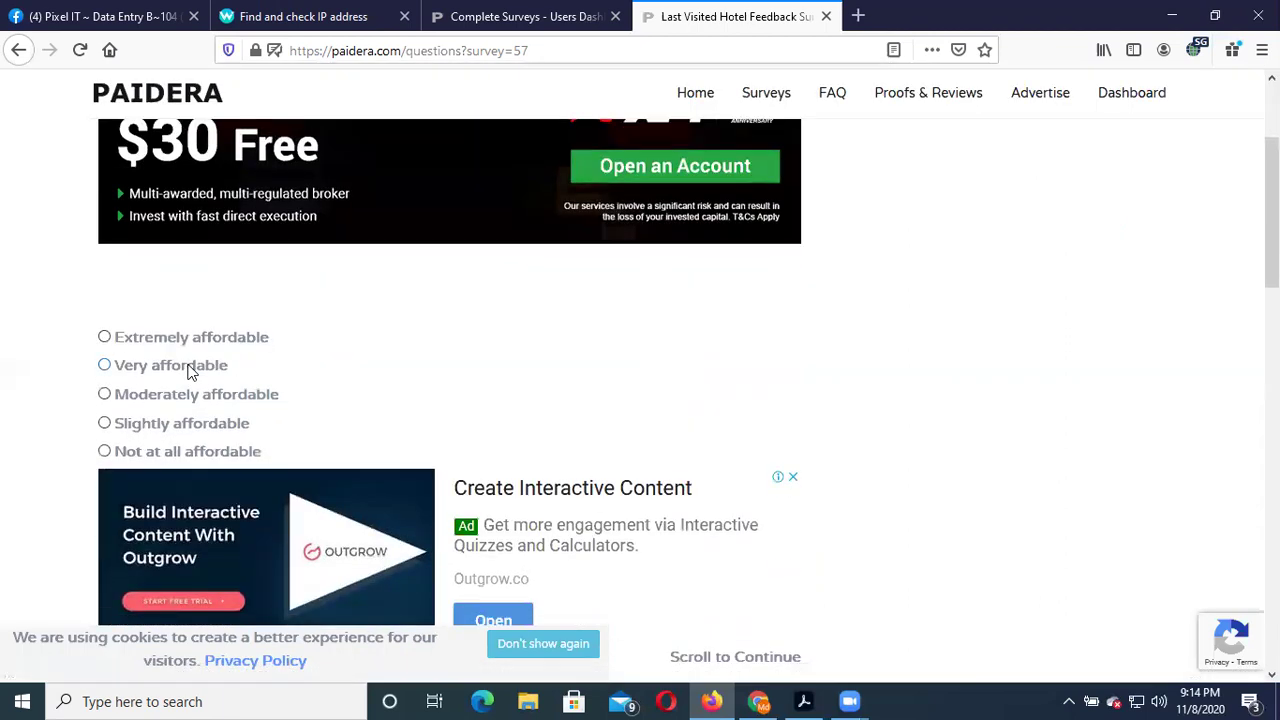
scroll(213, 372, "up", 3)
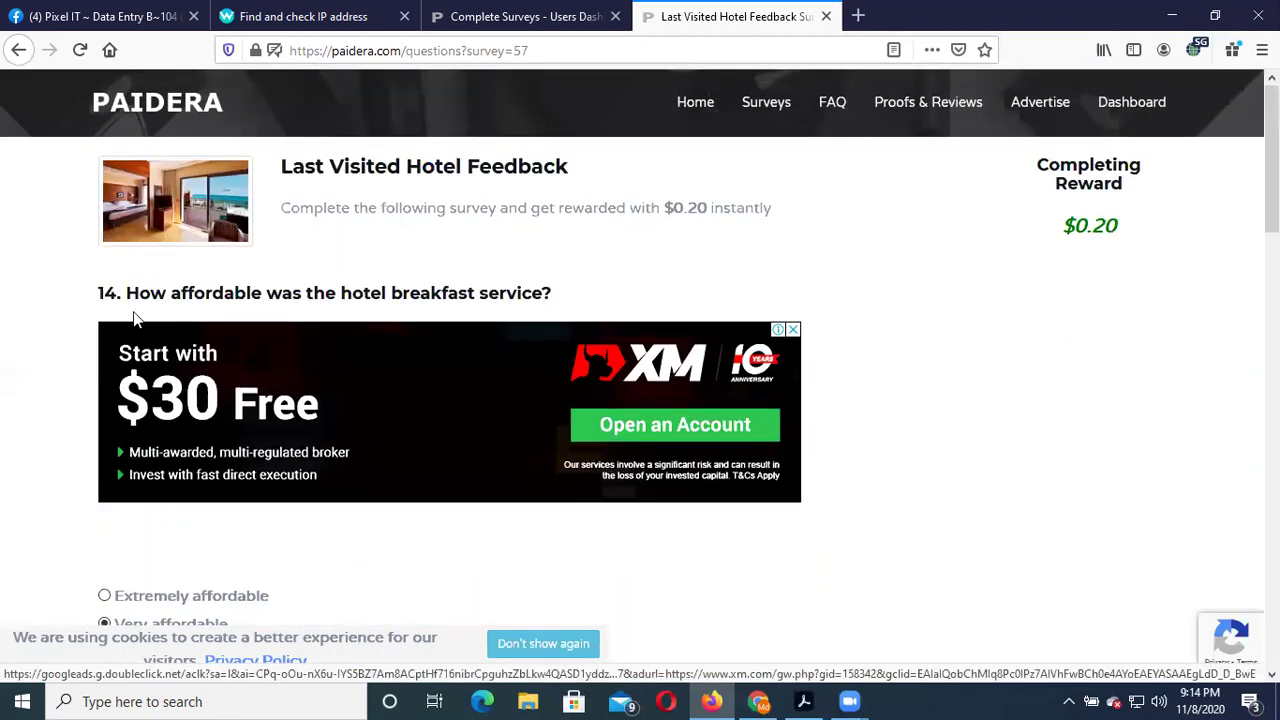
left_click_drag(241, 290, 557, 291)
scroll(410, 381, "down", 1)
scroll(340, 405, "down", 1)
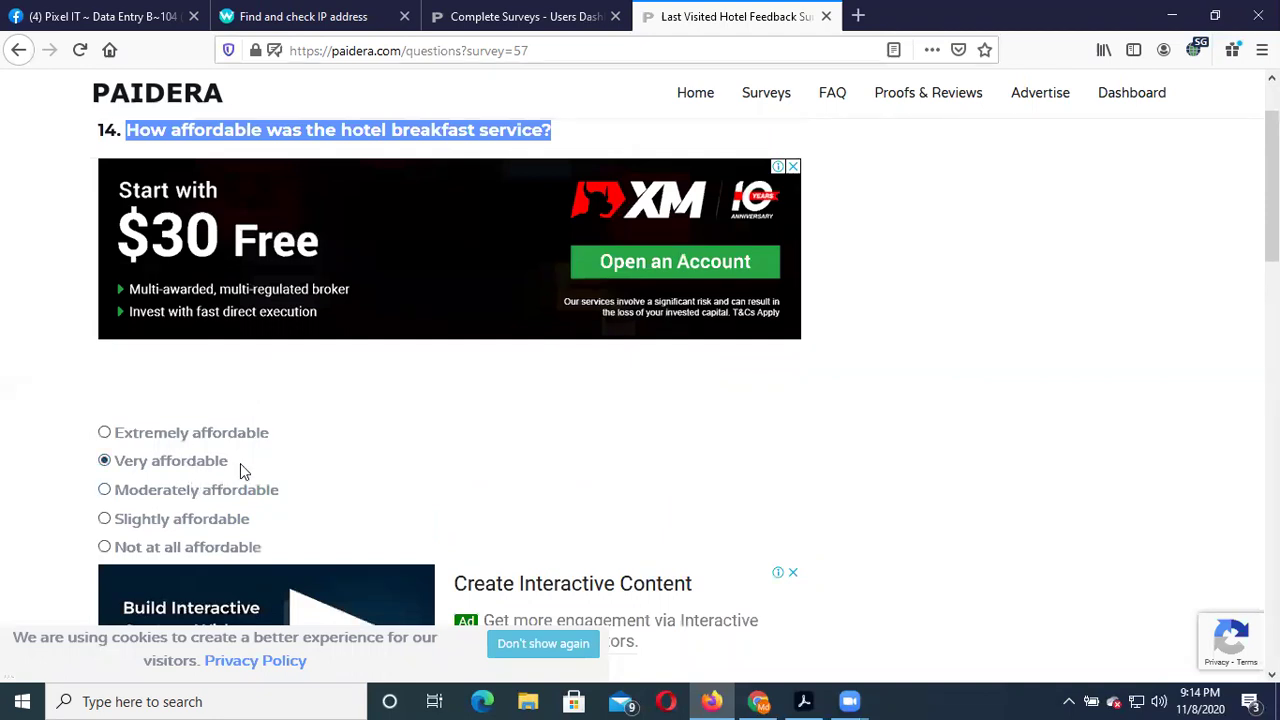
Submit the answer to question 14 and continue past the validation page to question 15
scroll(587, 445, "down", 10)
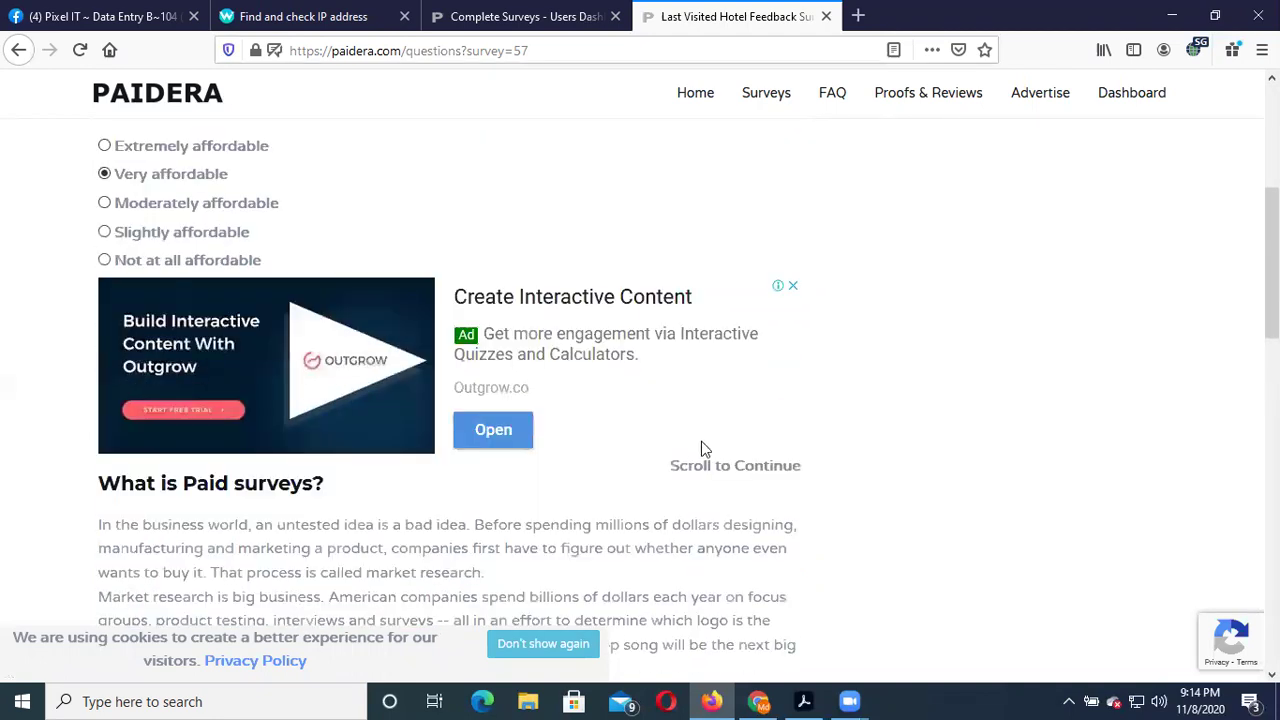
scroll(775, 445, "down", 3)
left_click(778, 298)
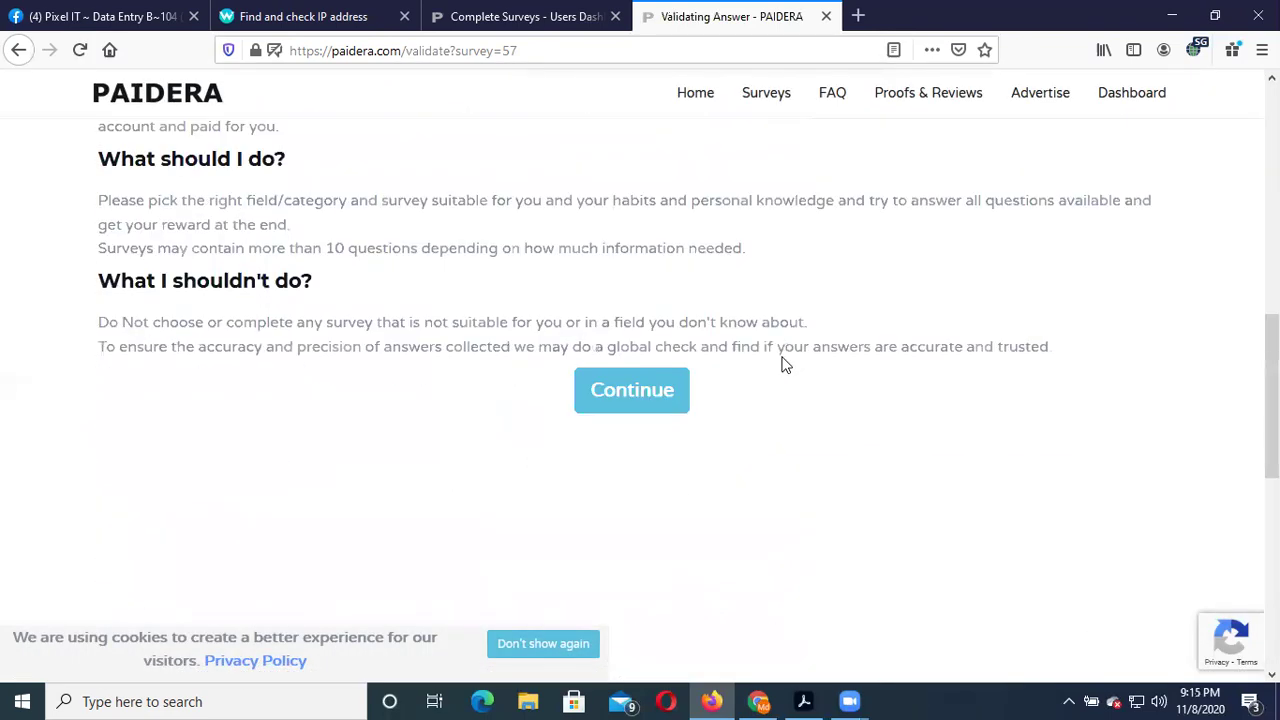
scroll(785, 365, "down", 1)
left_click(676, 330)
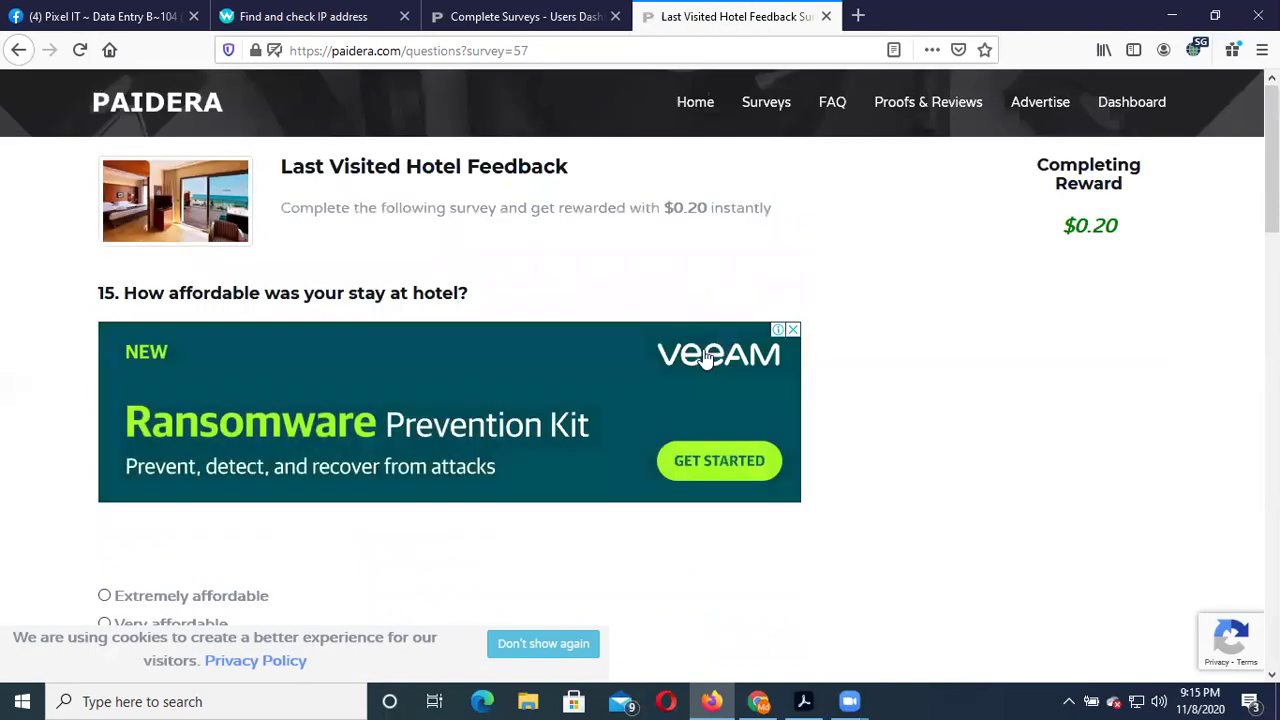
Answer question 15 on how affordable the hotel stay was, submit it and continue past the validation page
scroll(197, 395, "down", 3)
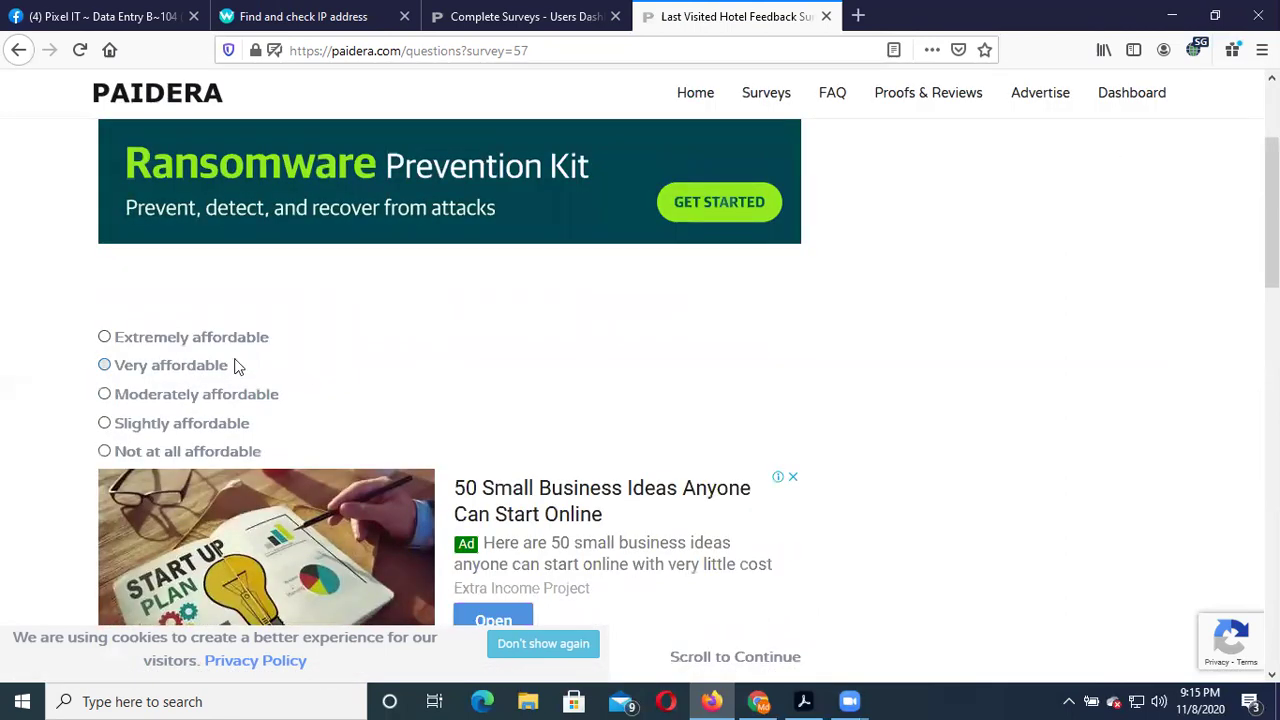
scroll(560, 372, "down", 5)
left_click(757, 543)
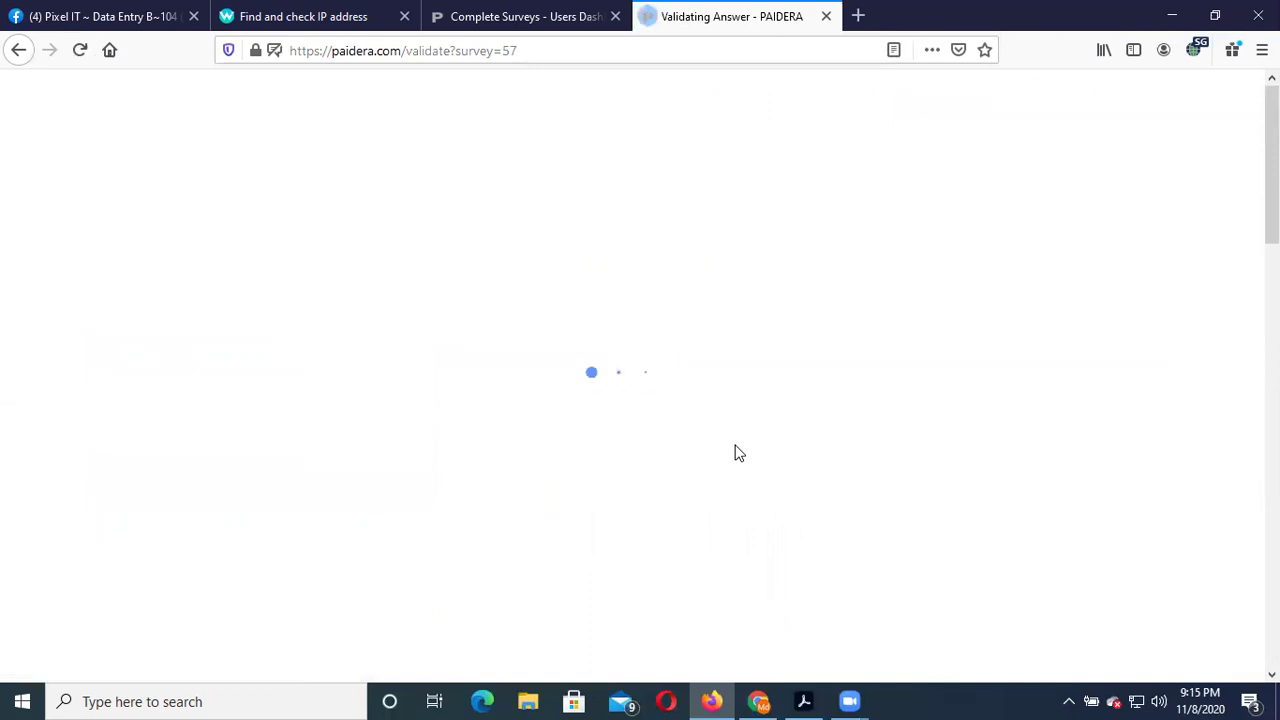
scroll(617, 371, "down", 10)
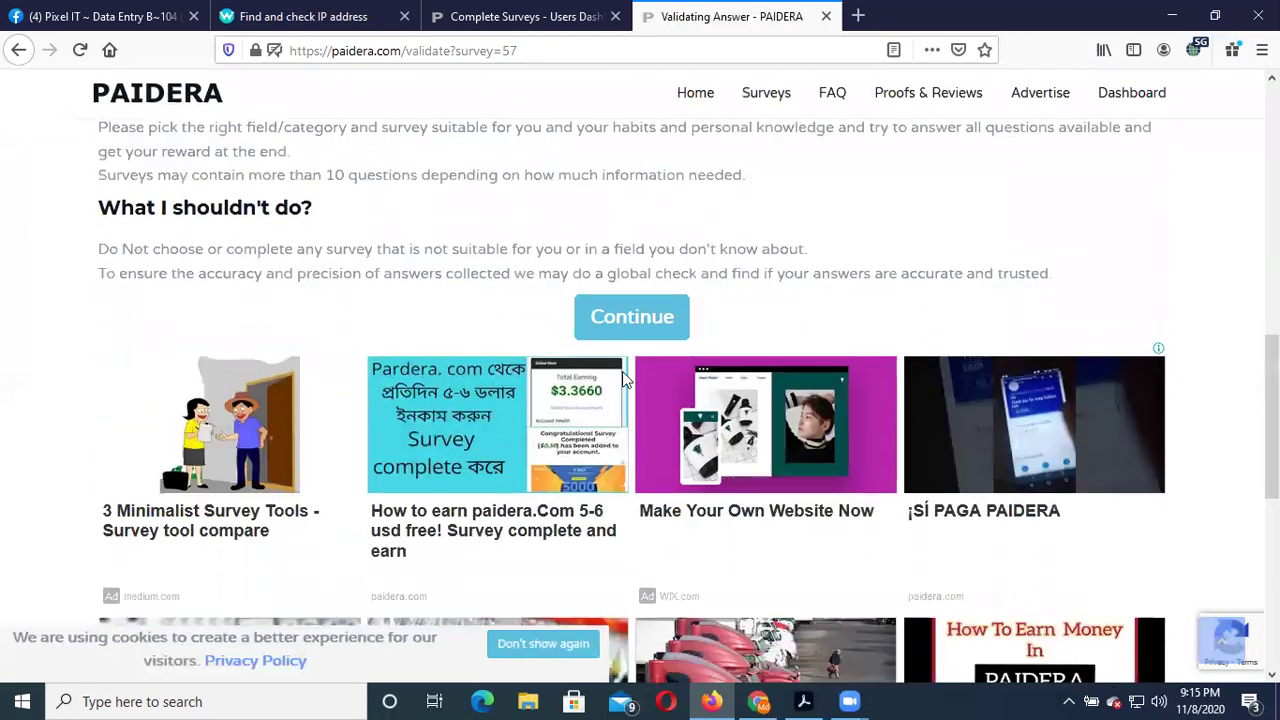
left_click(643, 334)
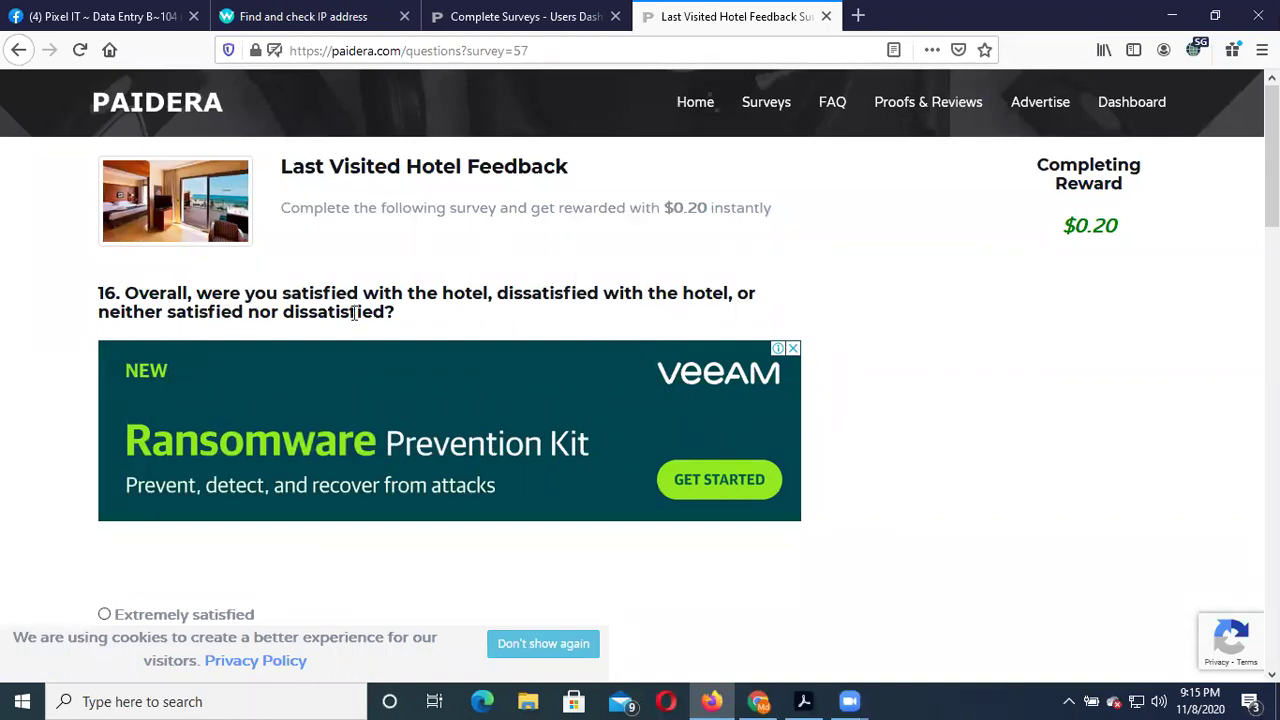
Answer question 16 on overall satisfaction with the hotel, submit it and continue past the validation page
scroll(193, 405, "down", 3)
left_click(260, 412)
scroll(571, 434, "down", 5)
scroll(711, 454, "down", 4)
left_click(775, 341)
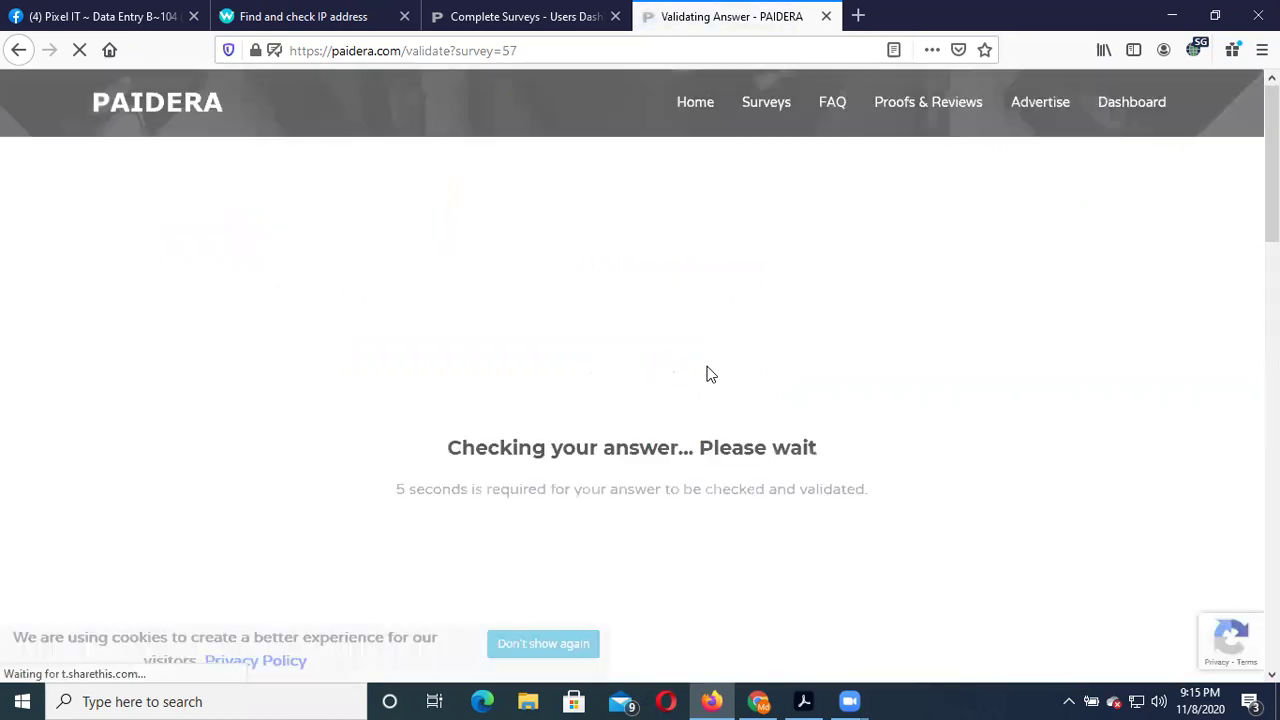
scroll(686, 386, "down", 10)
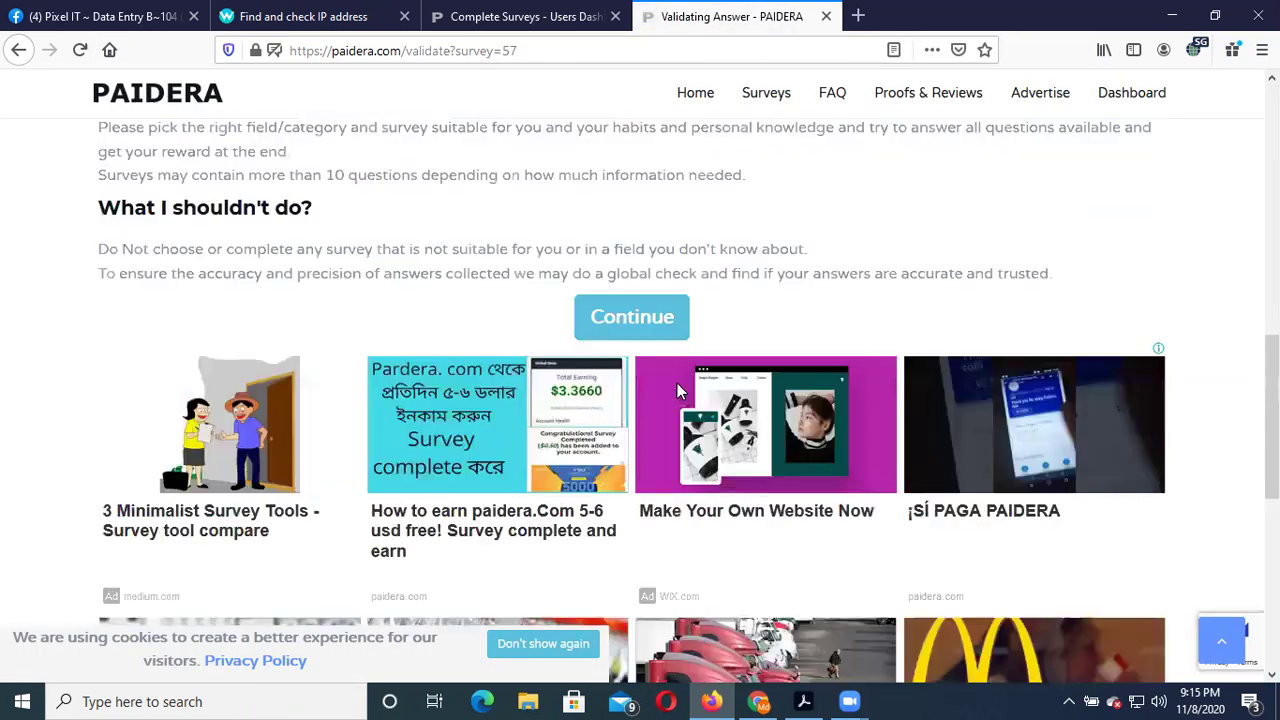
scroll(677, 390, "down", 5)
scroll(670, 380, "up", 6)
left_click(674, 224)
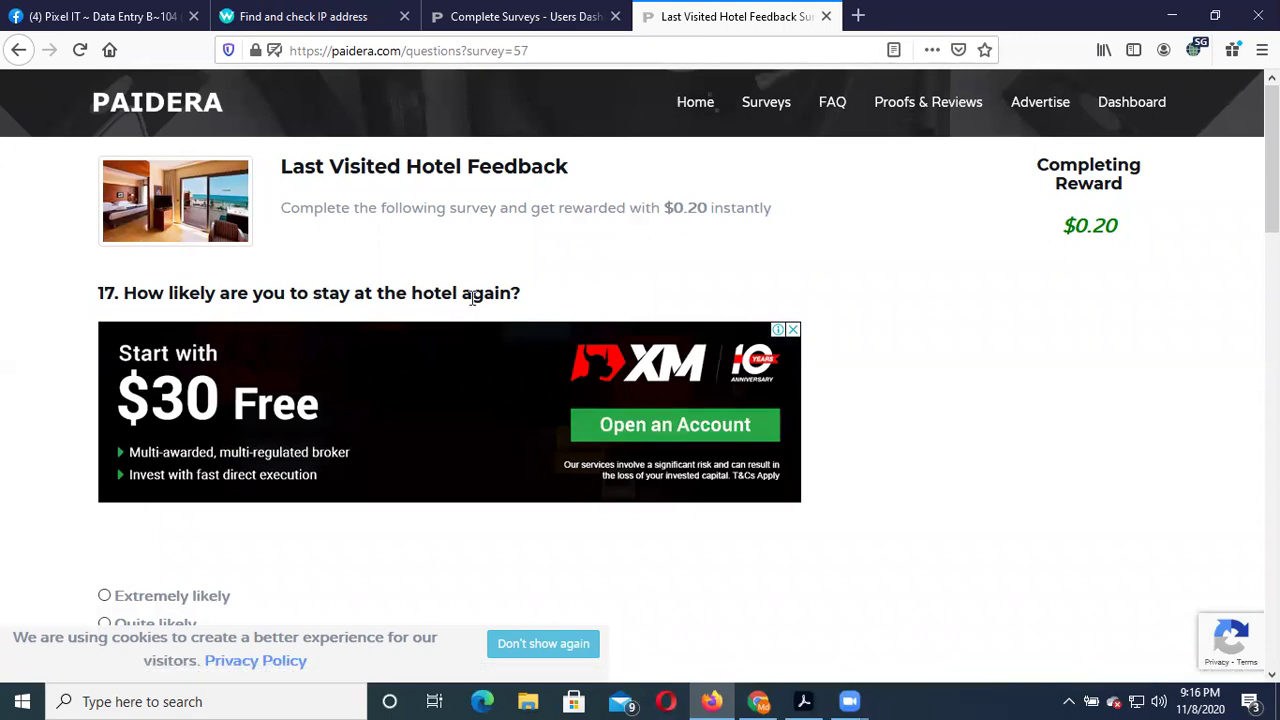
Answer question 17 on the likelihood of staying at the hotel again, submit it and continue past the validation page
scroll(237, 371, "down", 3)
scroll(475, 369, "down", 15)
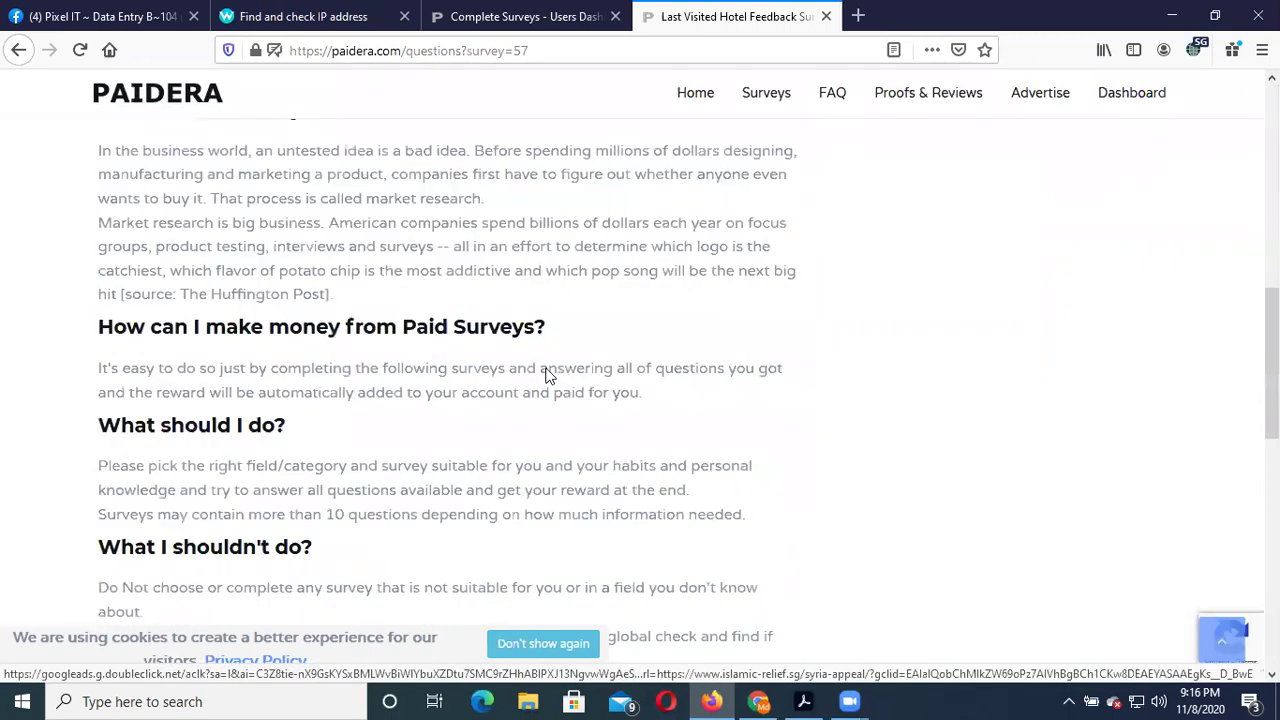
left_click(740, 405)
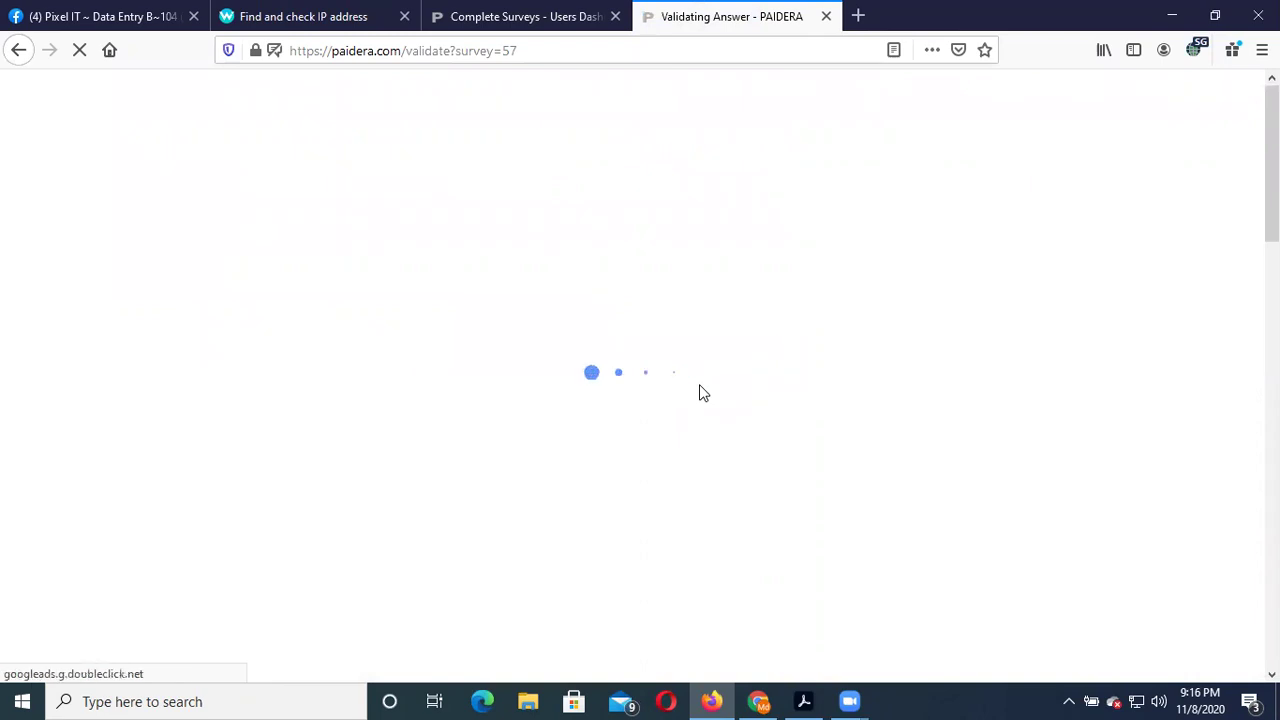
scroll(697, 392, "down", 5)
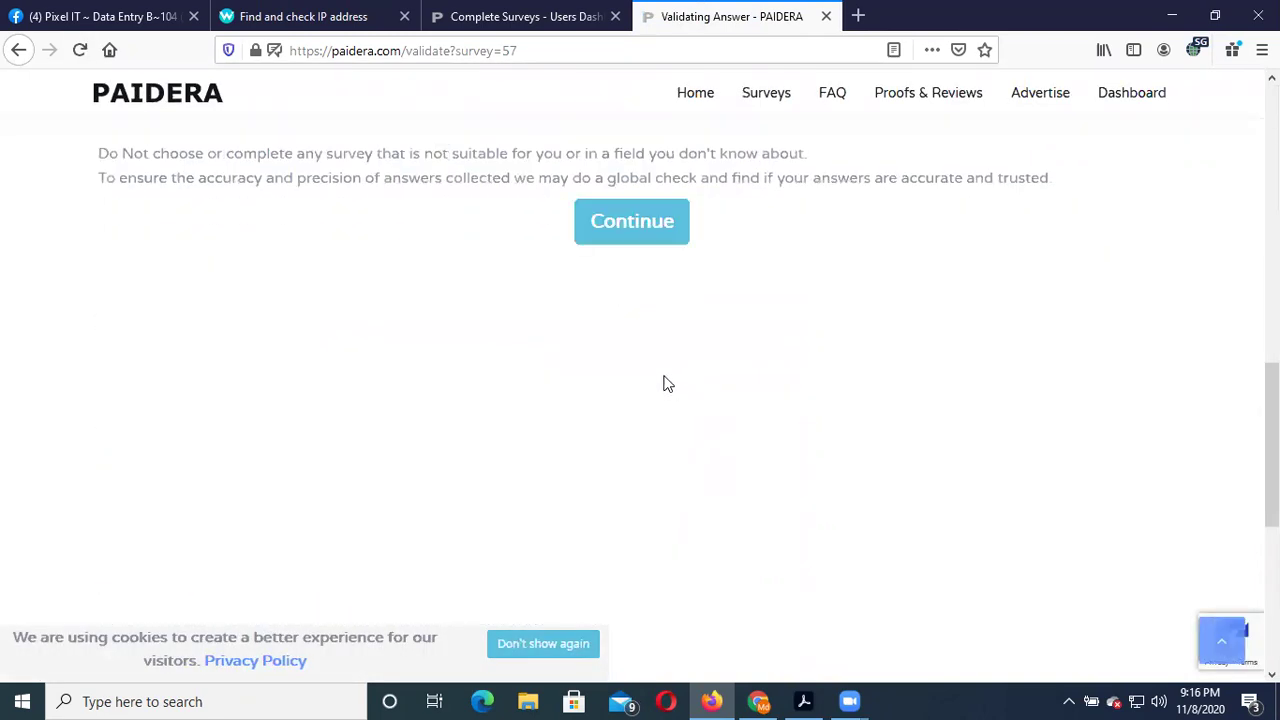
left_click(674, 226)
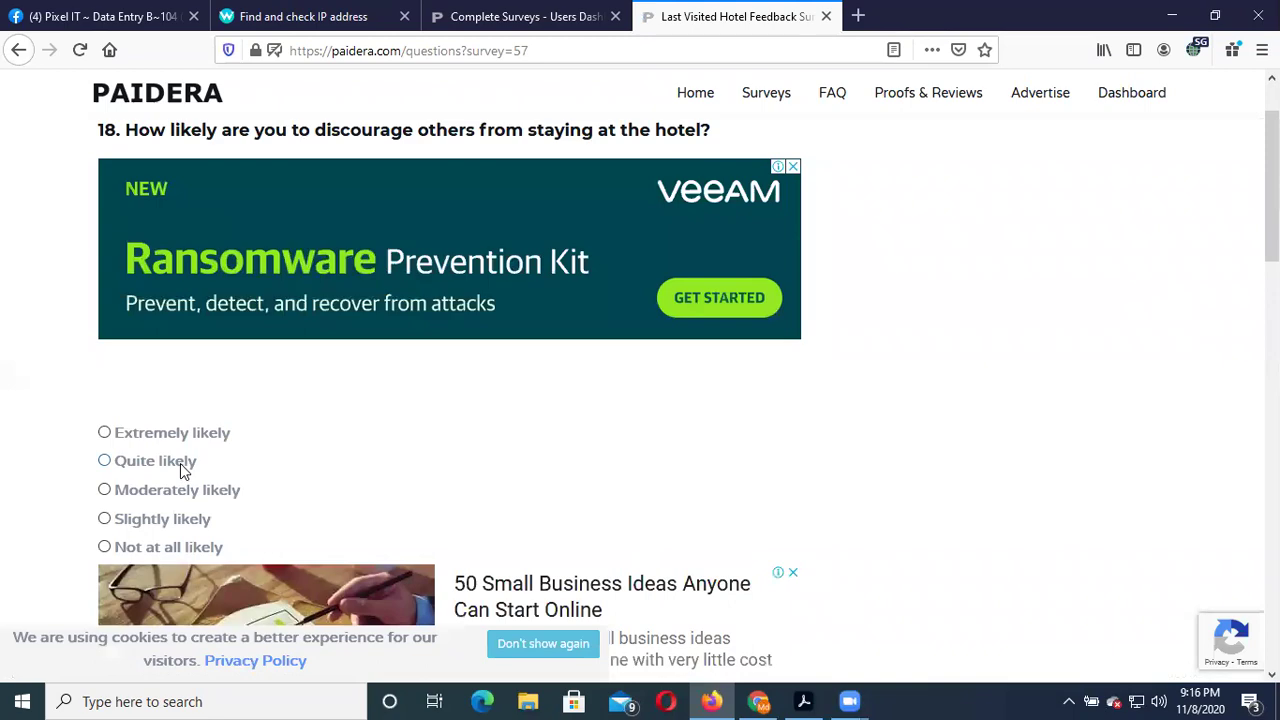
Answer question 18 on the likelihood of discouraging others from staying, submit it and continue past the validation page
scroll(378, 459, "down", 15)
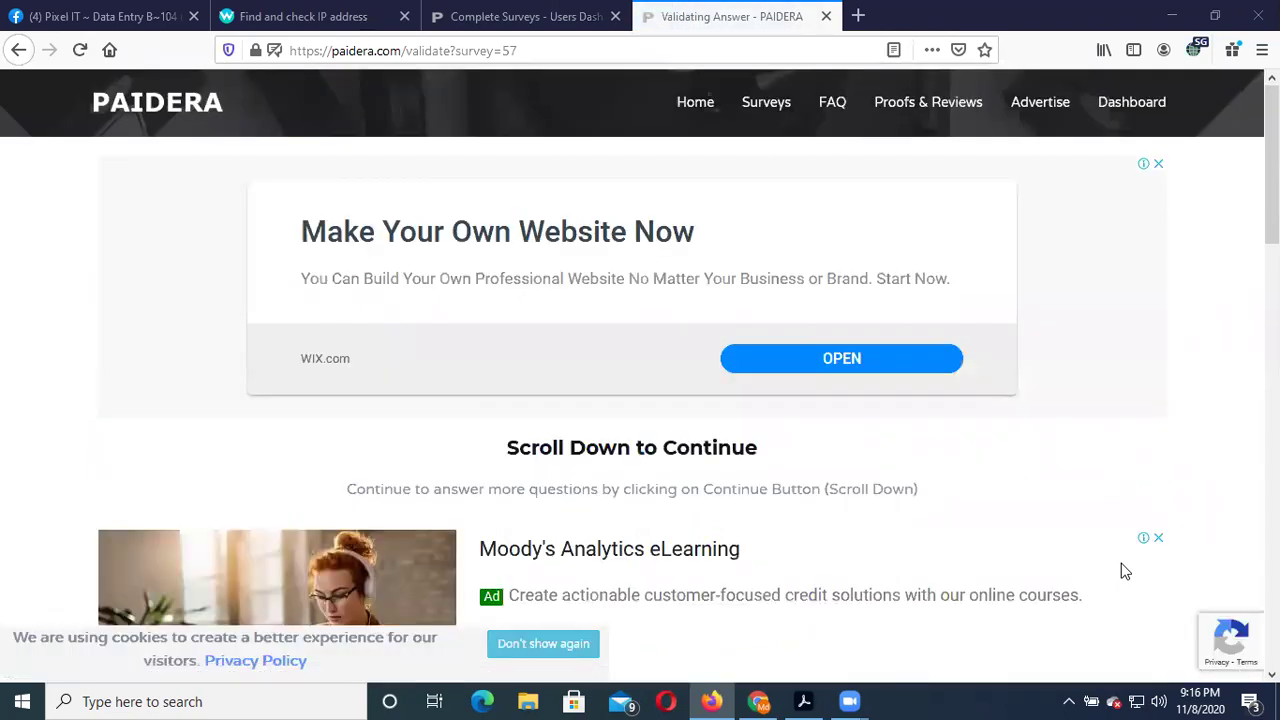
scroll(774, 345, "down", 10)
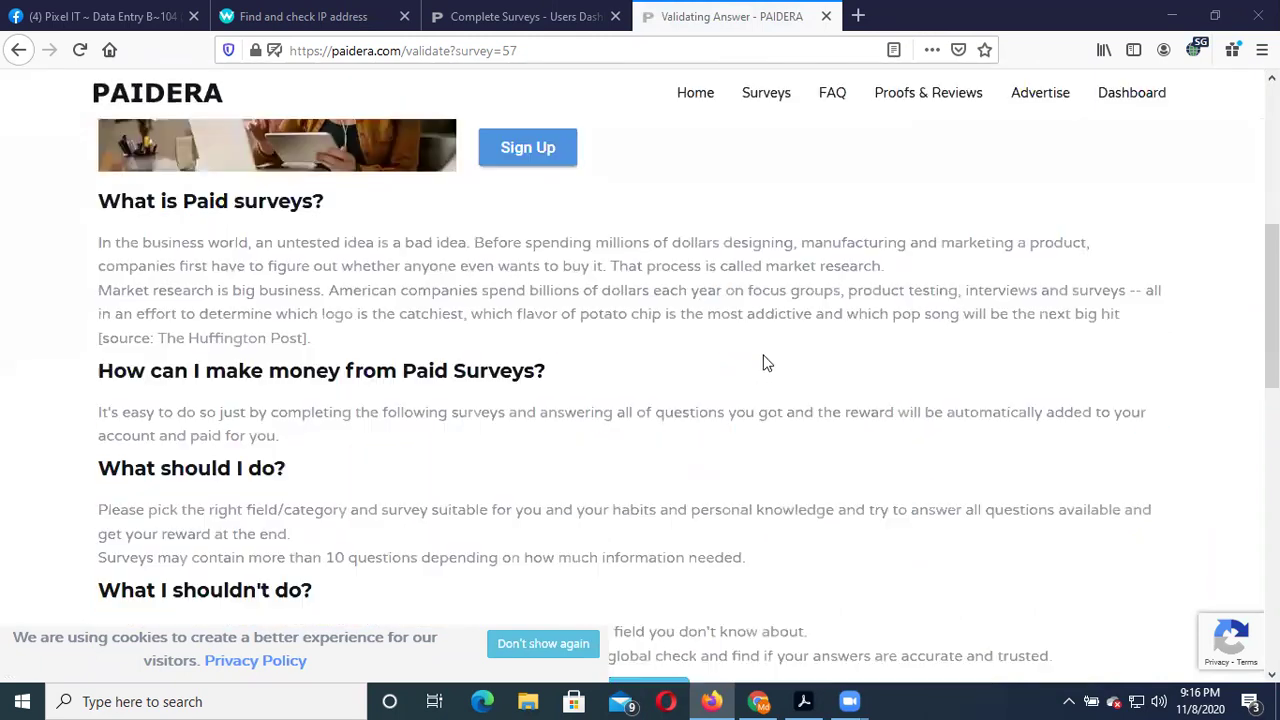
left_click(674, 318)
scroll(735, 335, "up", 5)
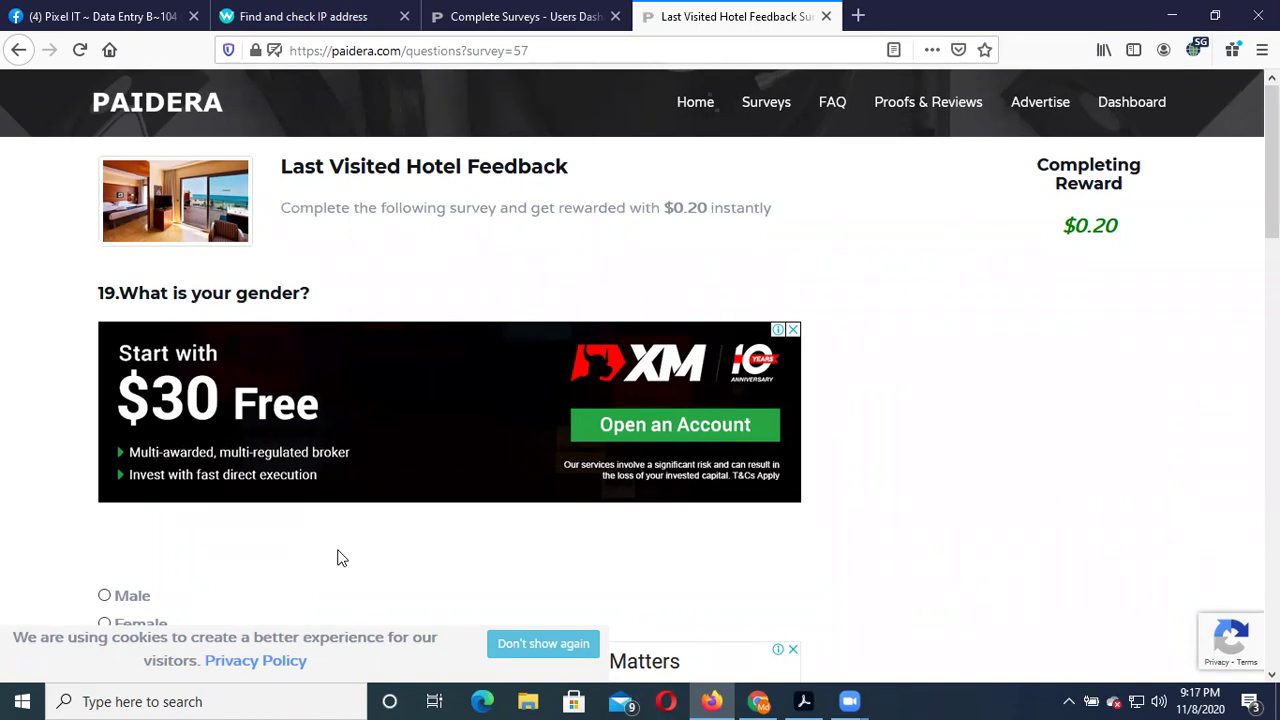
Answer question 19 on gender with "Male" and highlight the question text and the completing reward amount
scroll(337, 558, "down", 3)
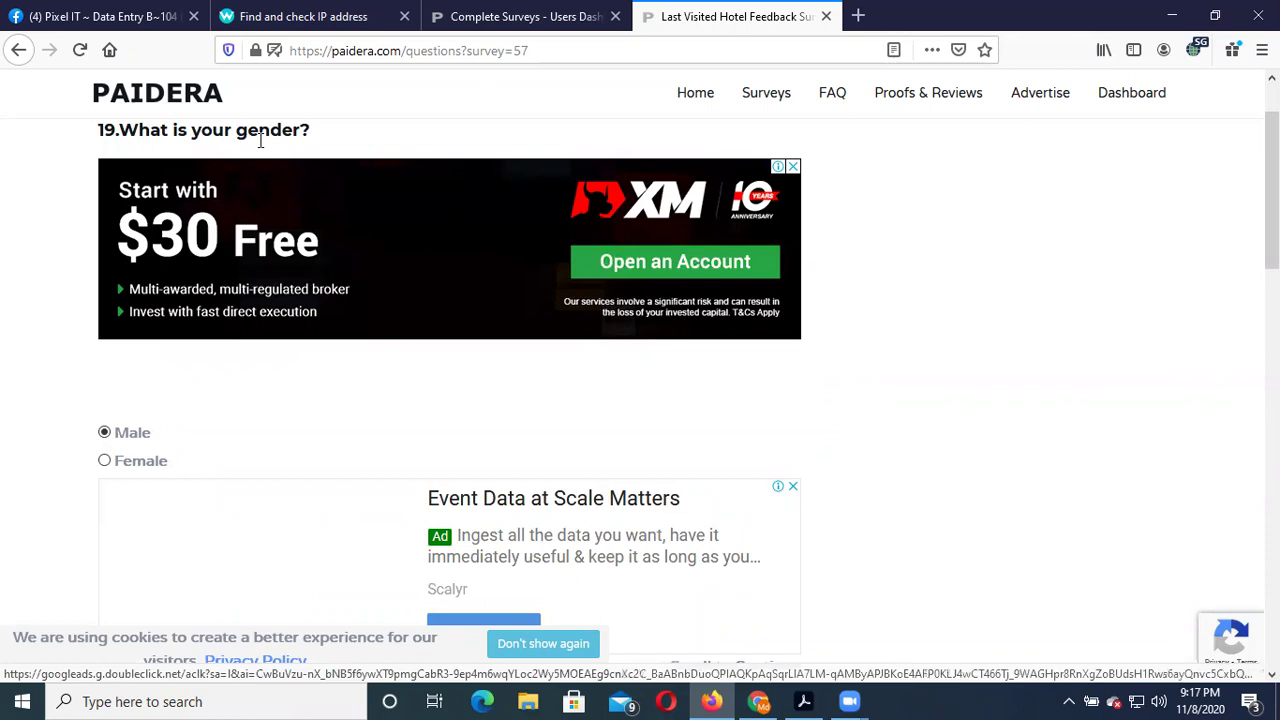
left_click_drag(163, 139, 125, 139)
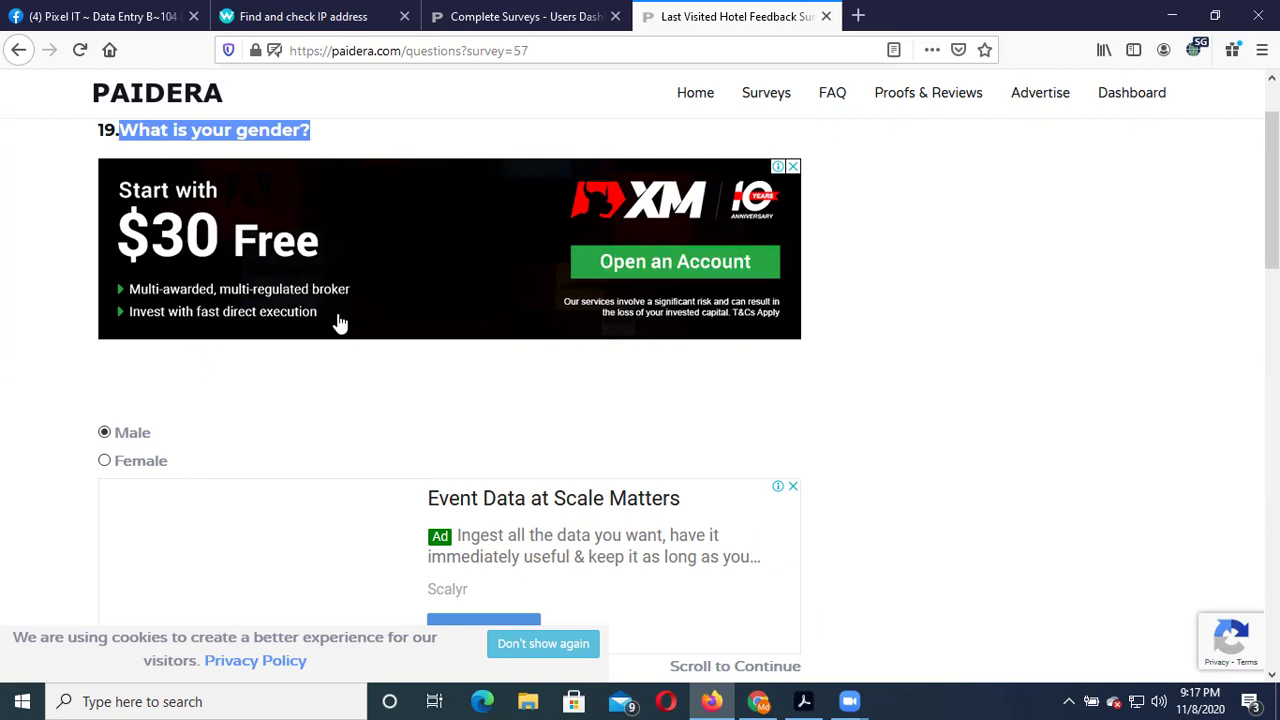
scroll(474, 300, "up", 3)
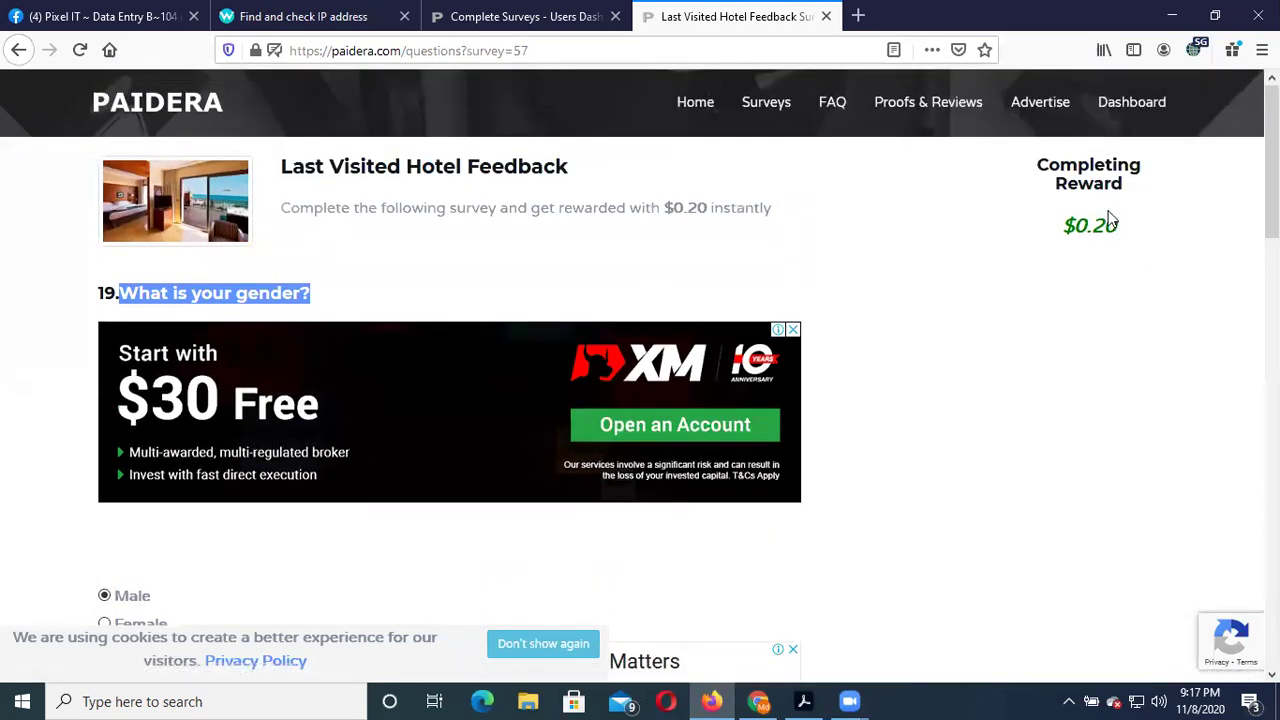
left_click_drag(1124, 228, 1096, 226)
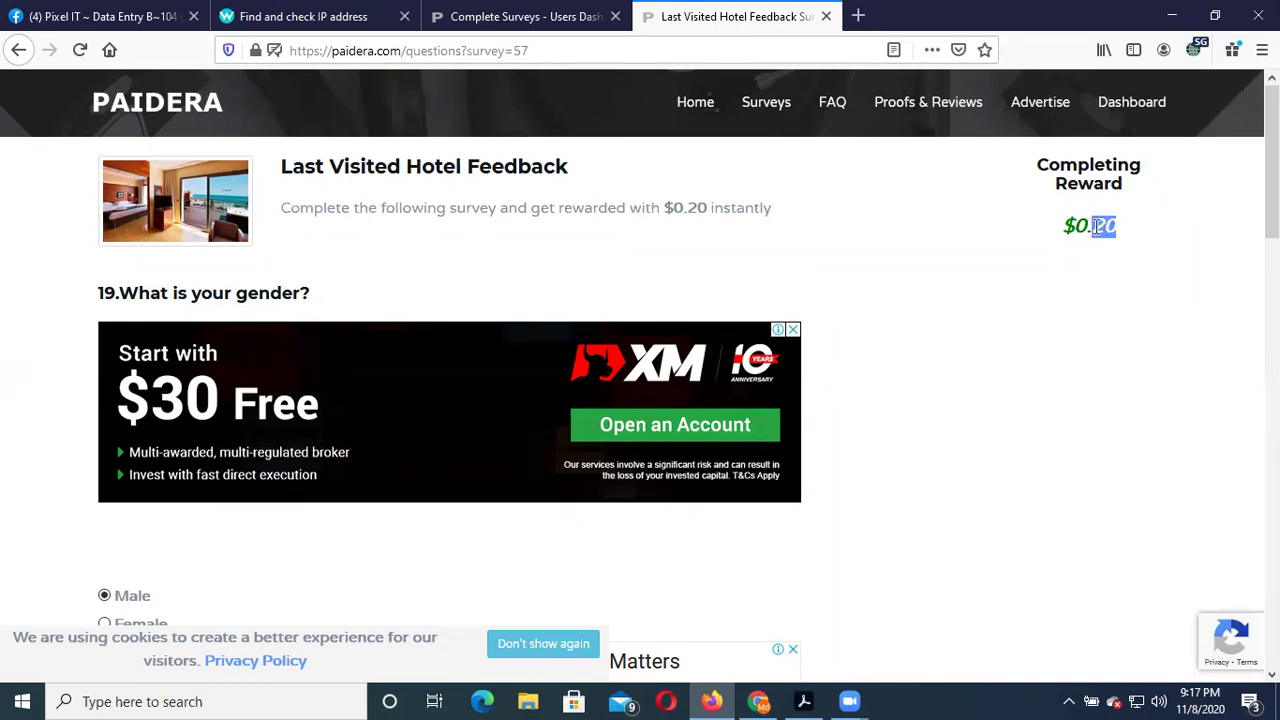
left_click_drag(312, 293, 95, 300)
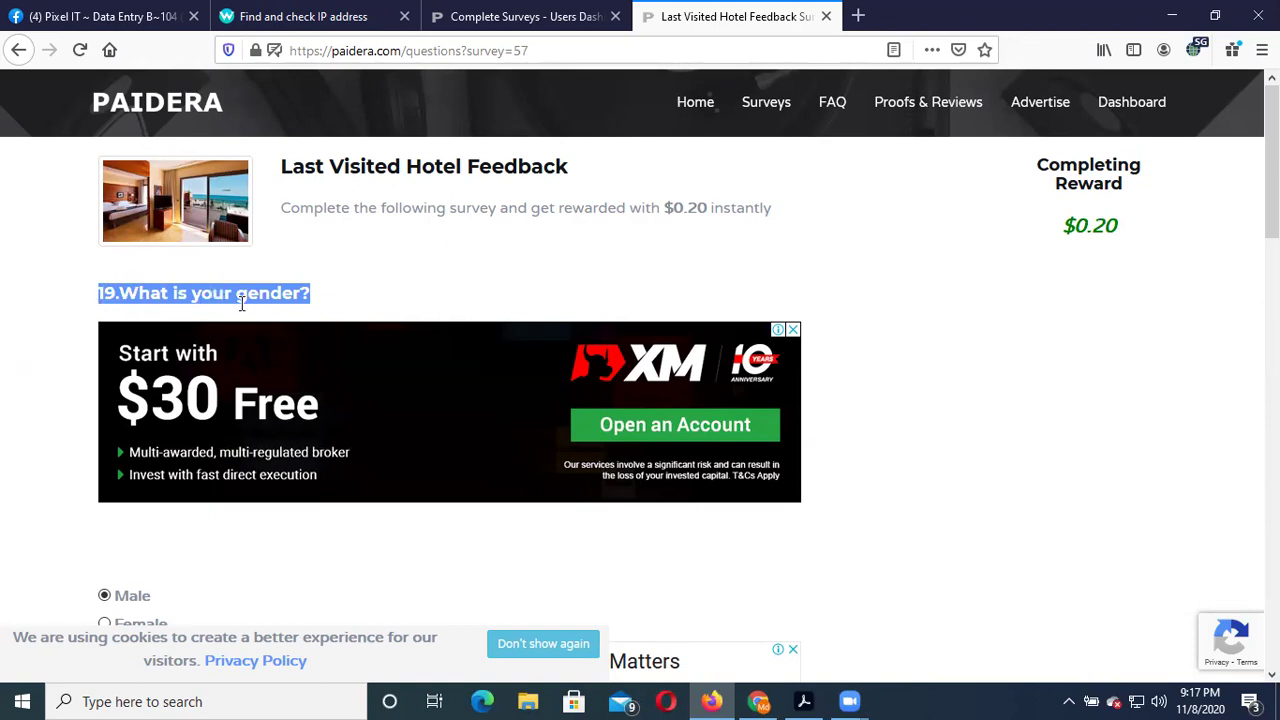
scroll(241, 303, "down", 3)
left_click(511, 538)
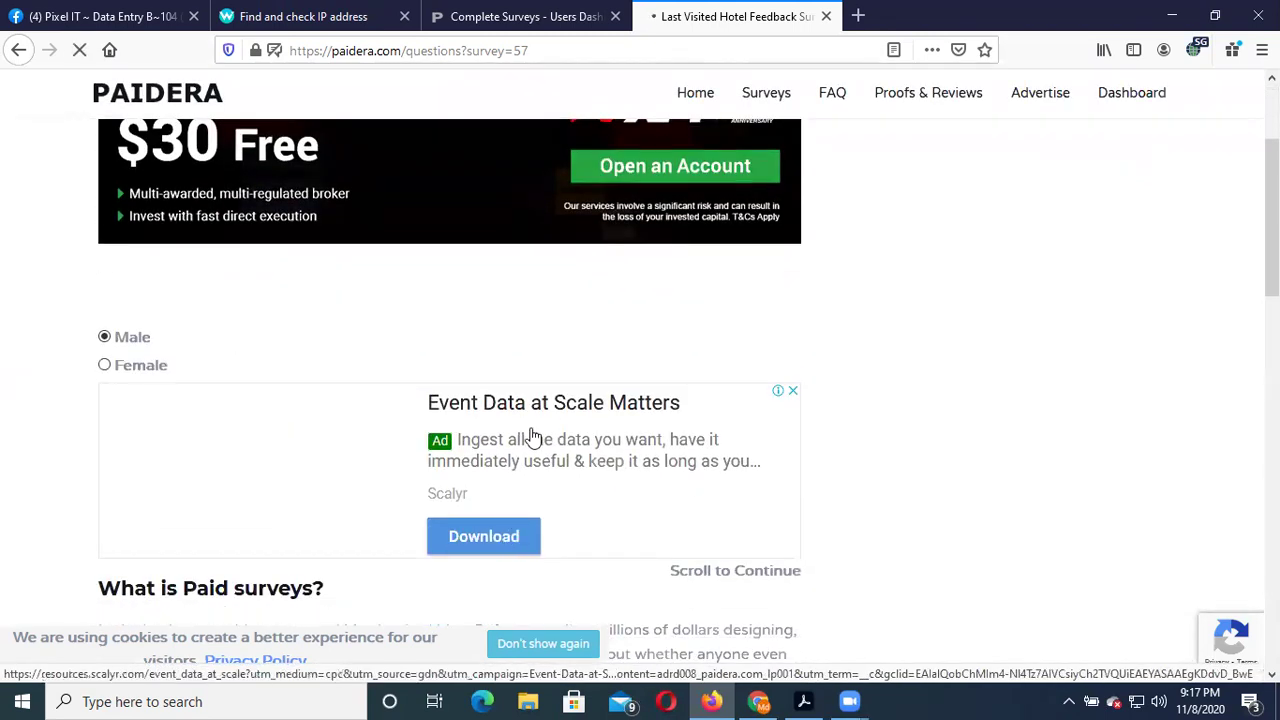
scroll(590, 463, "down", 3)
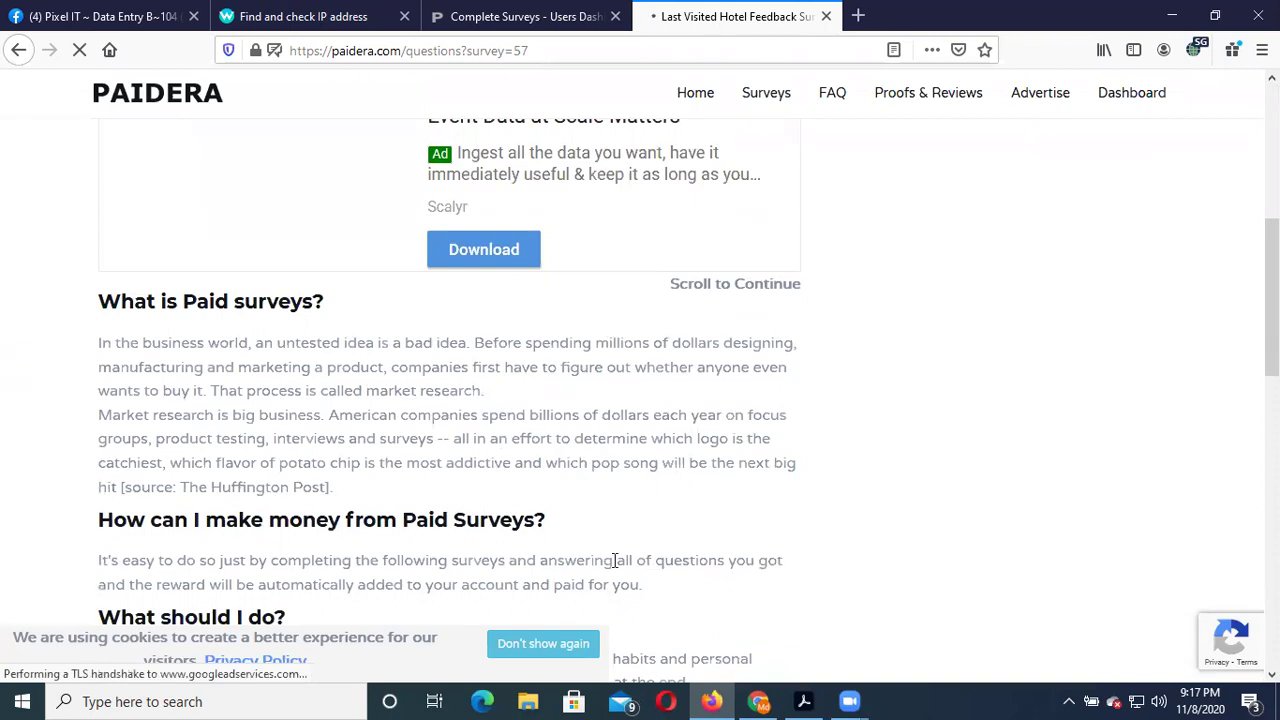
scroll(611, 560, "down", 3)
scroll(606, 537, "down", 3)
scroll(715, 503, "down", 5)
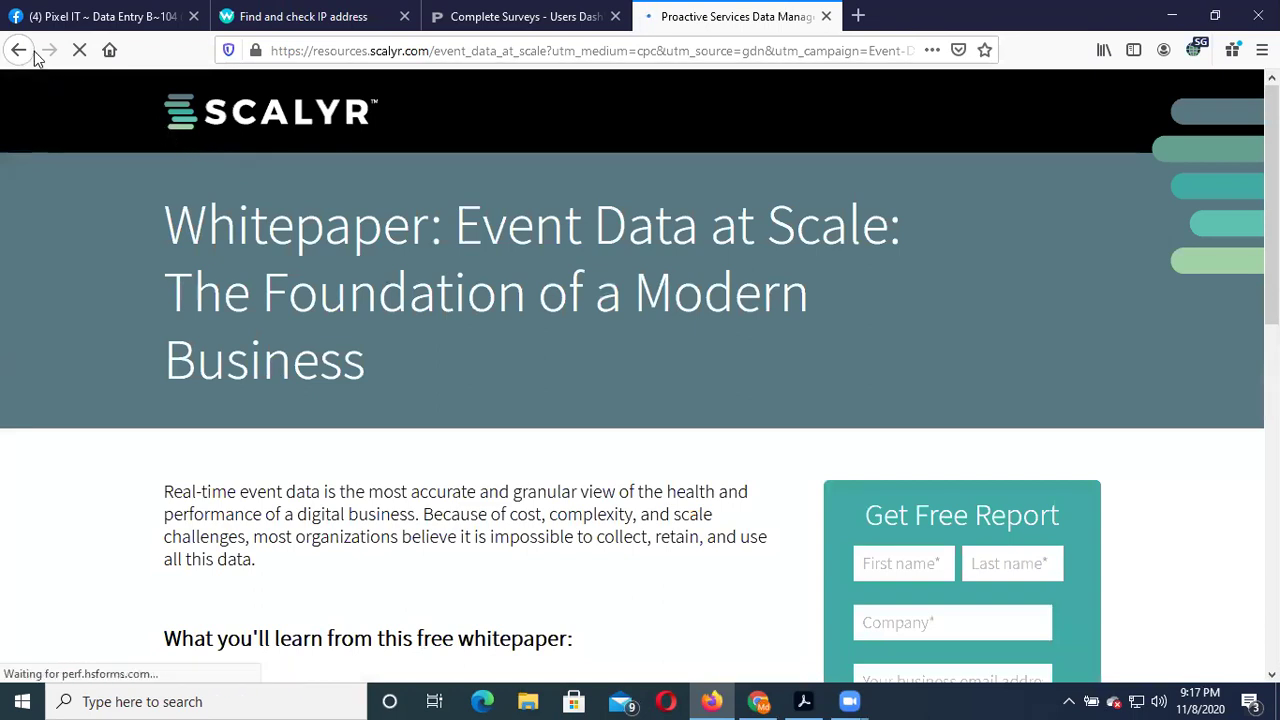
Return from the Scalyr whitepaper page to the hotel survey and retry loading the question by resending the form data
left_click(531, 17)
left_click(706, 17)
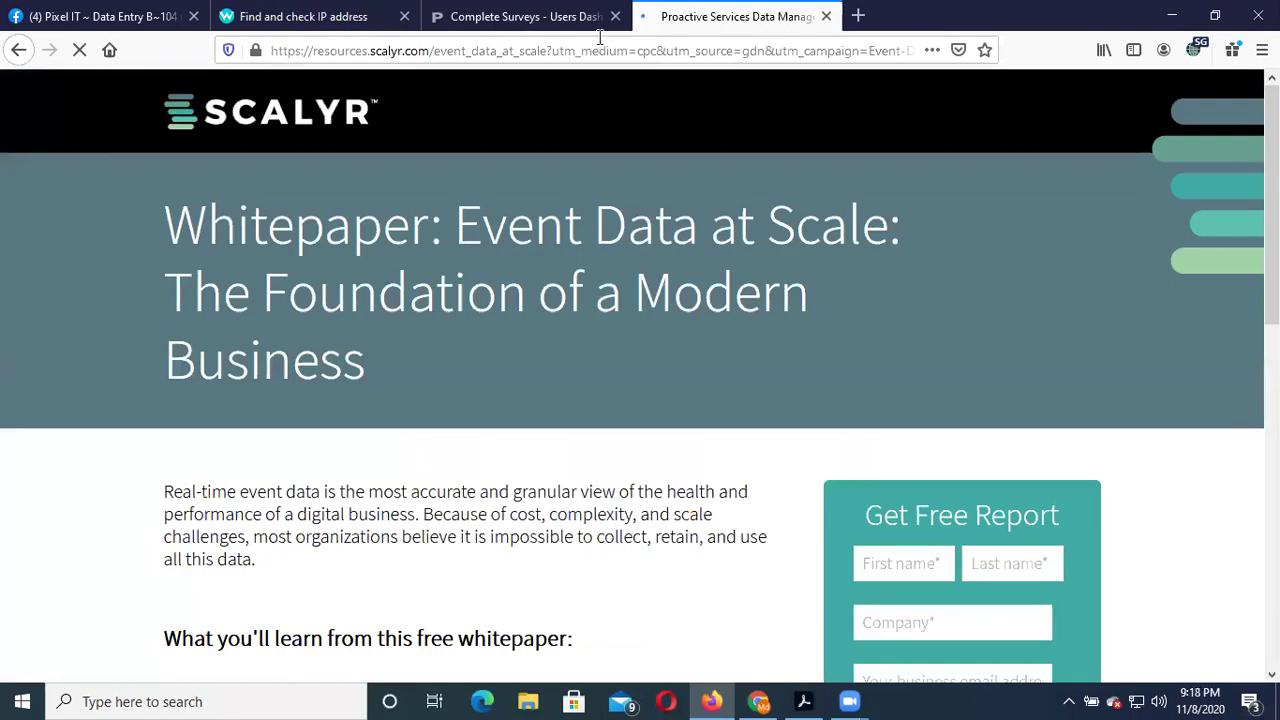
left_click(20, 50)
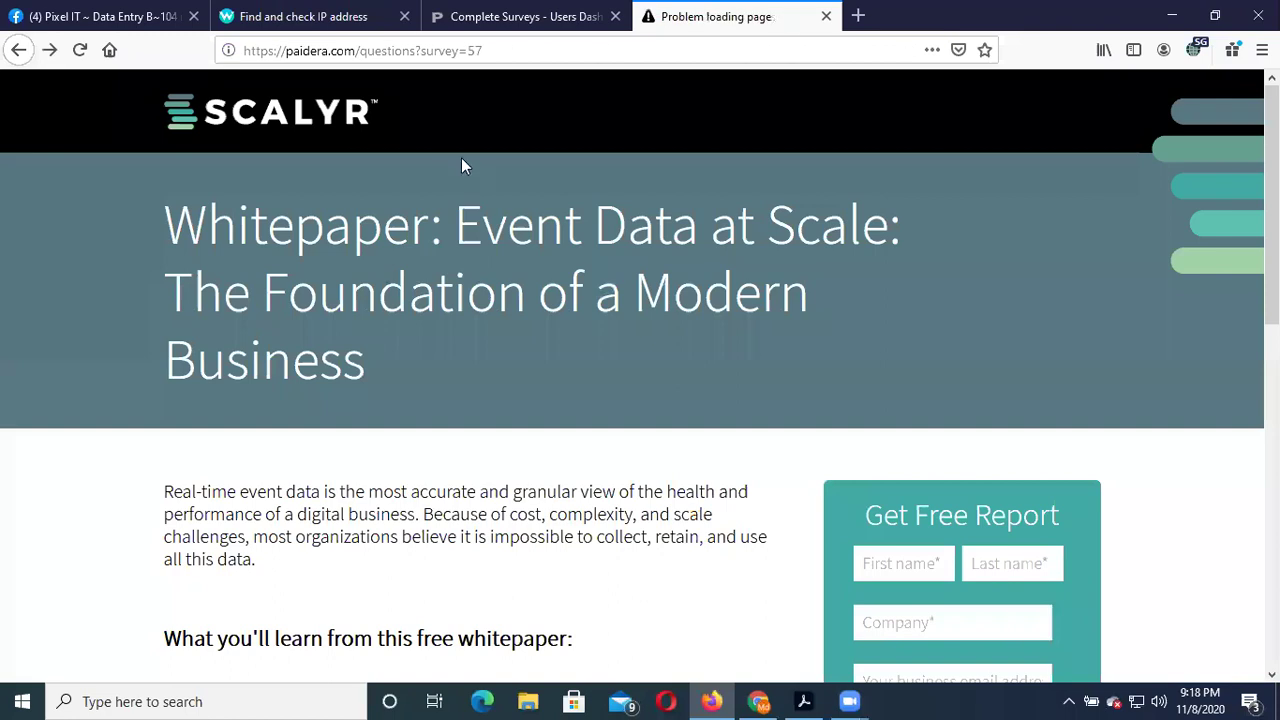
left_click(860, 486)
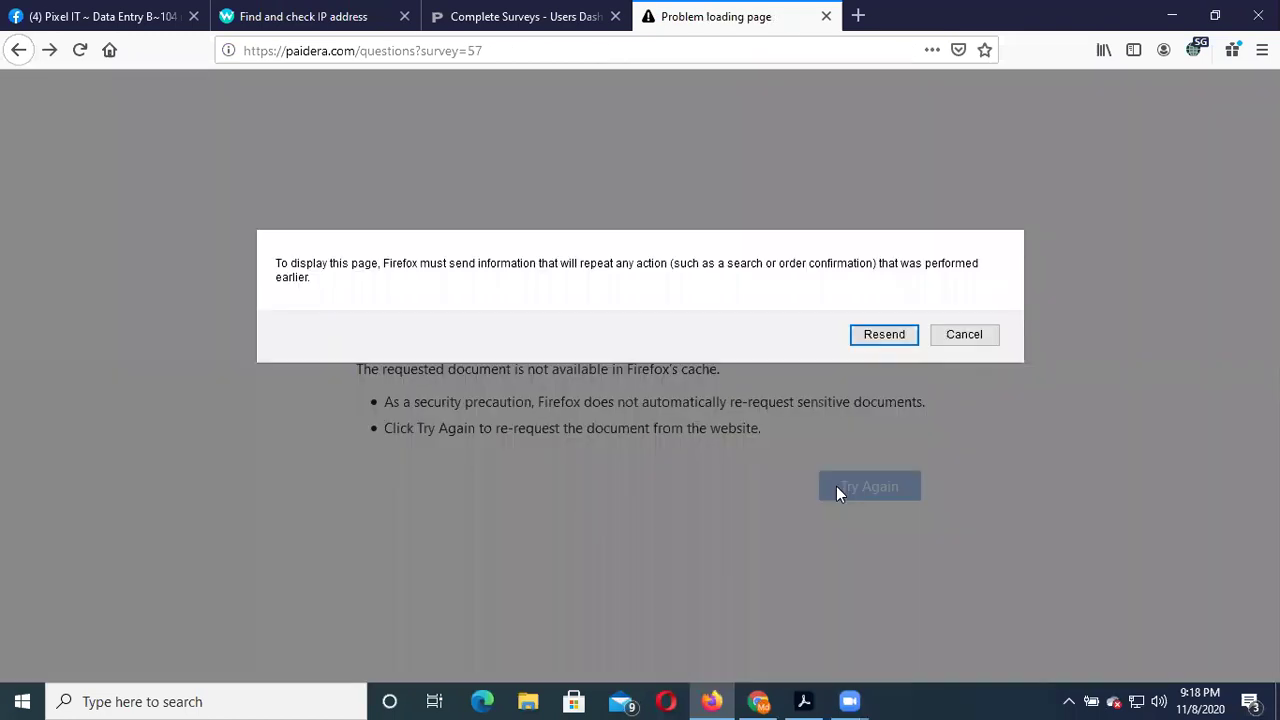
left_click(880, 337)
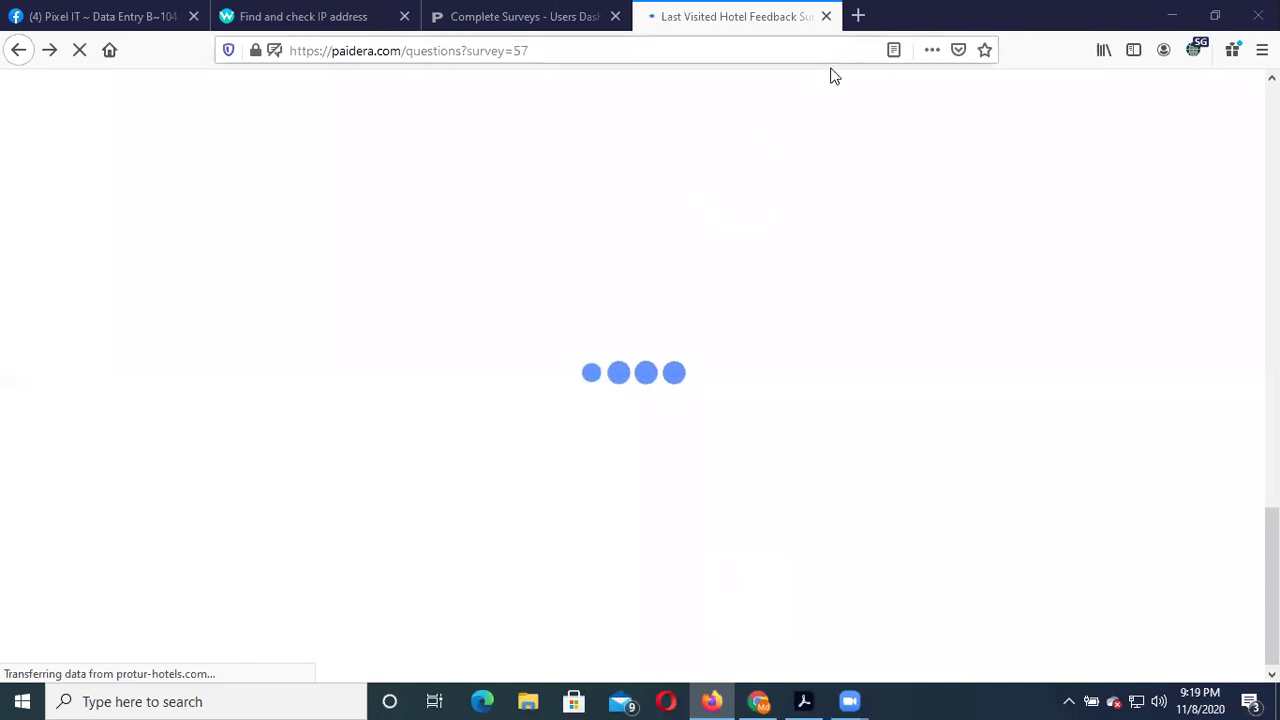
Check the internet connection speed on fast.com in a new tab and close that tab
left_click(857, 15)
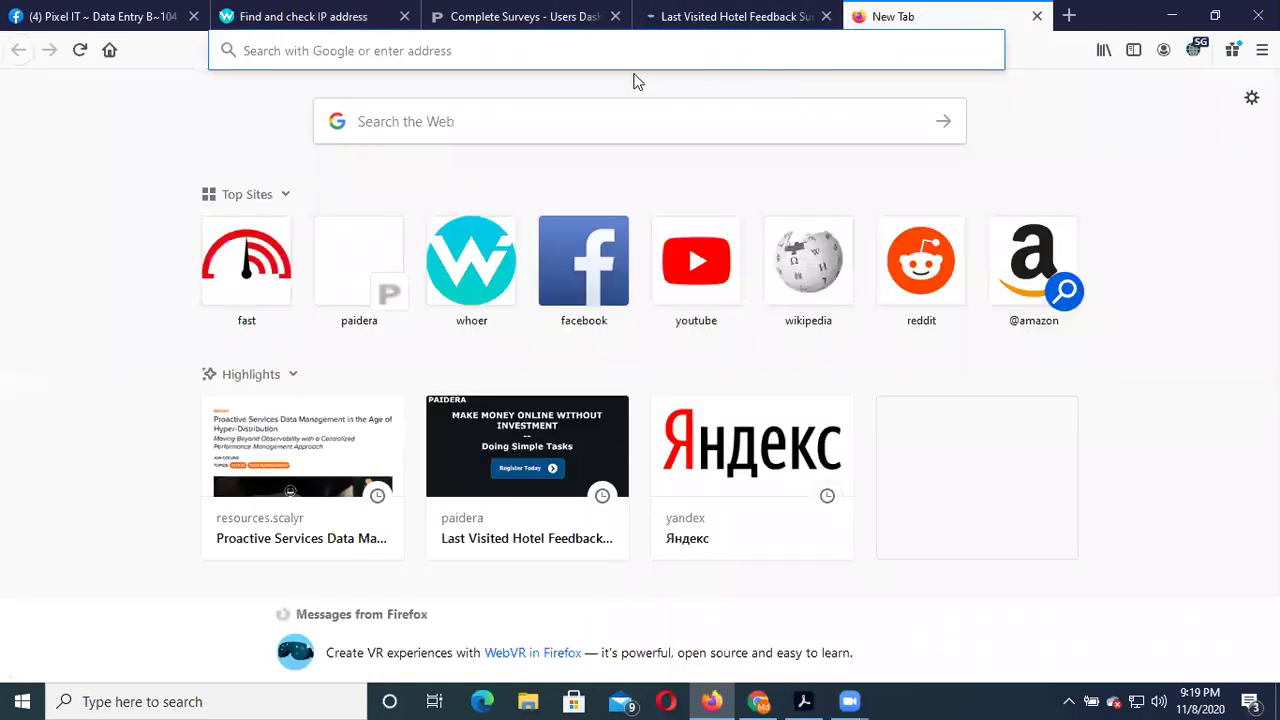
left_click(288, 256)
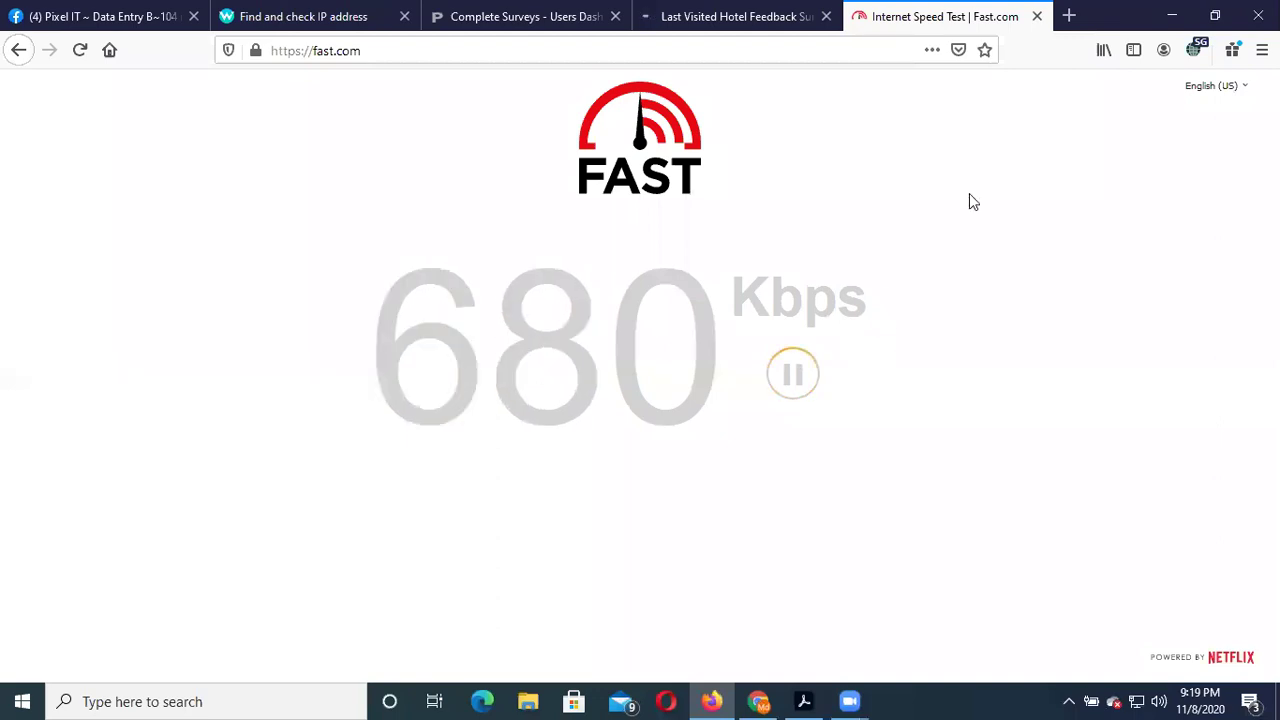
left_click(1038, 16)
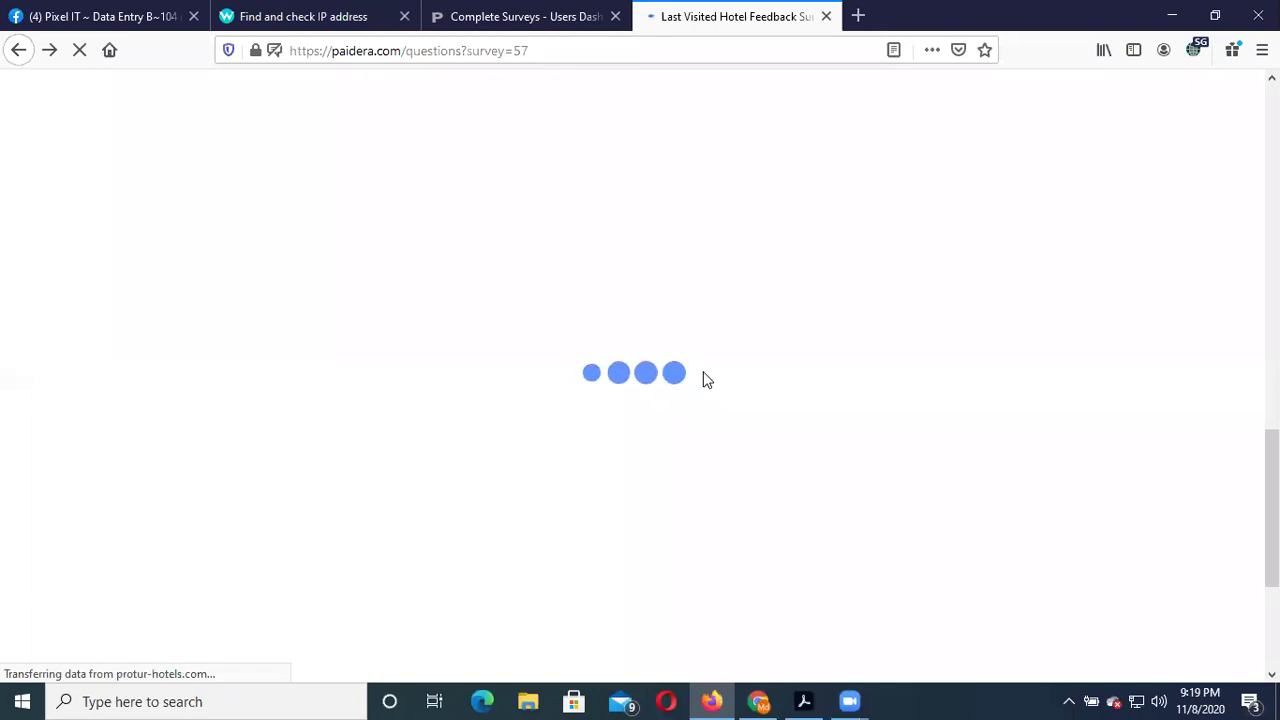
Stop the stalled load of the hotel survey page and reload it, resending the form data
left_click(79, 58)
left_click(80, 60)
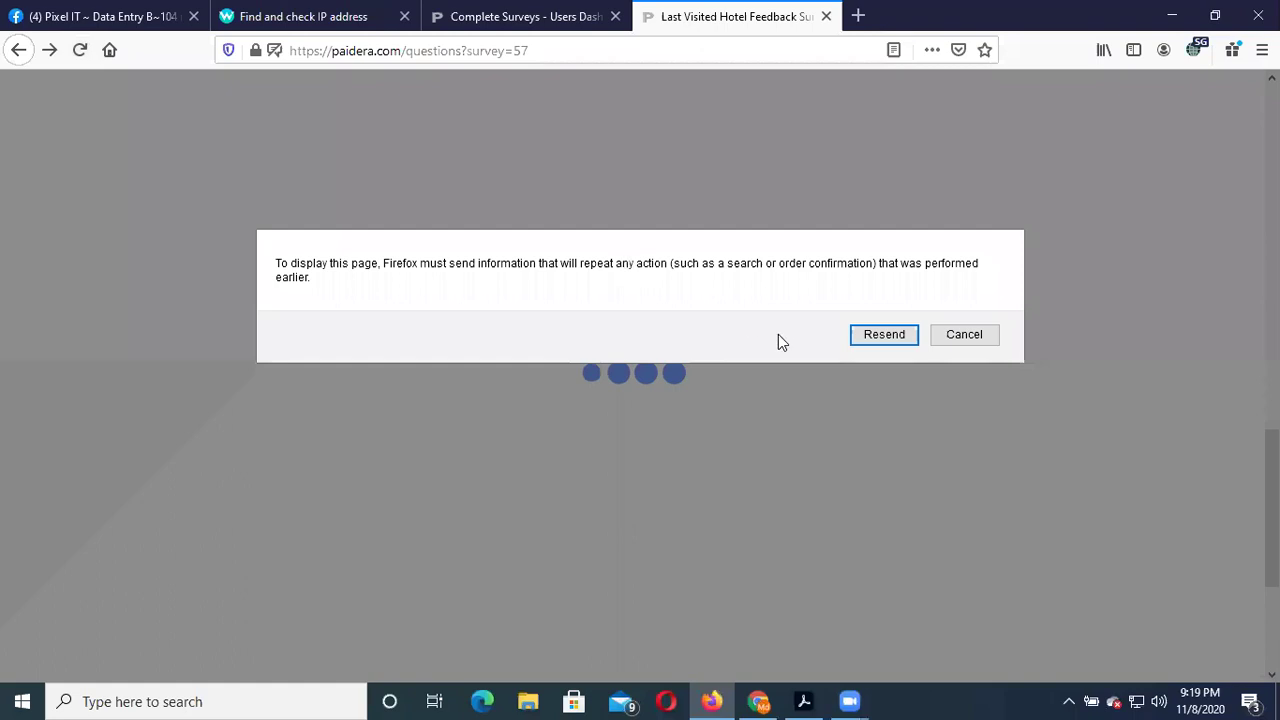
left_click(887, 337)
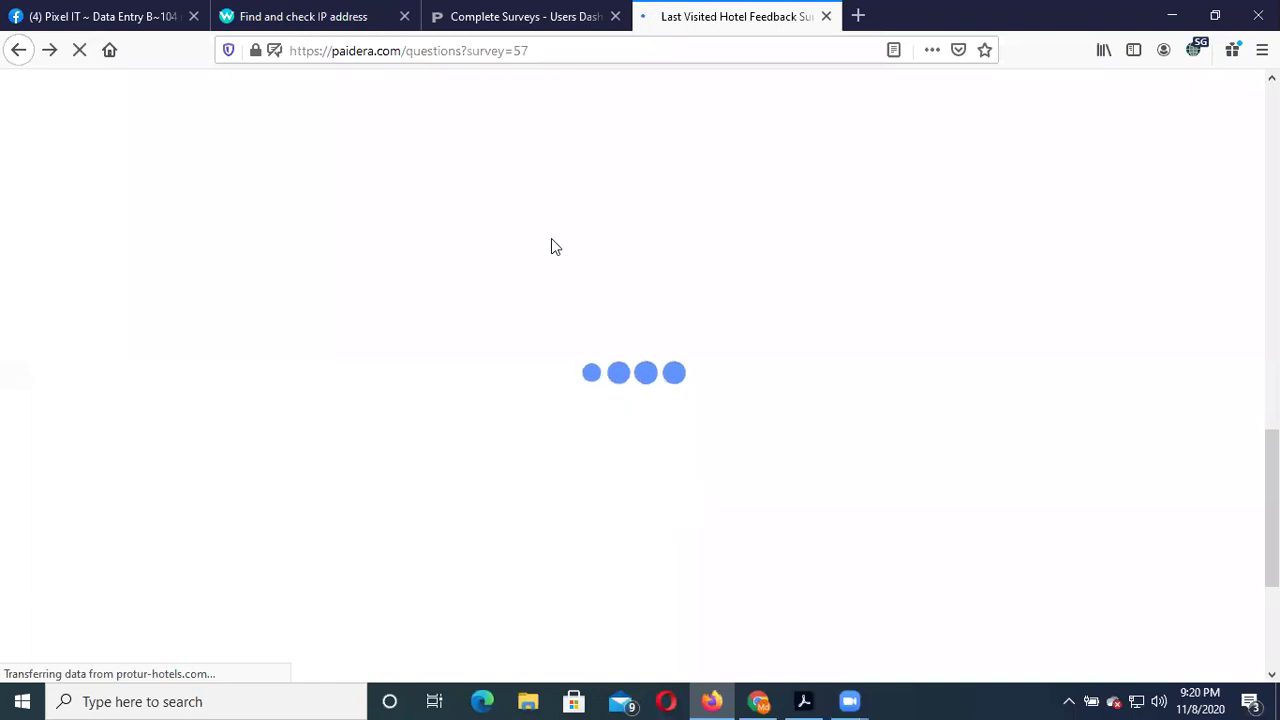
scroll(613, 280, "up", 5)
scroll(613, 280, "up", 5)
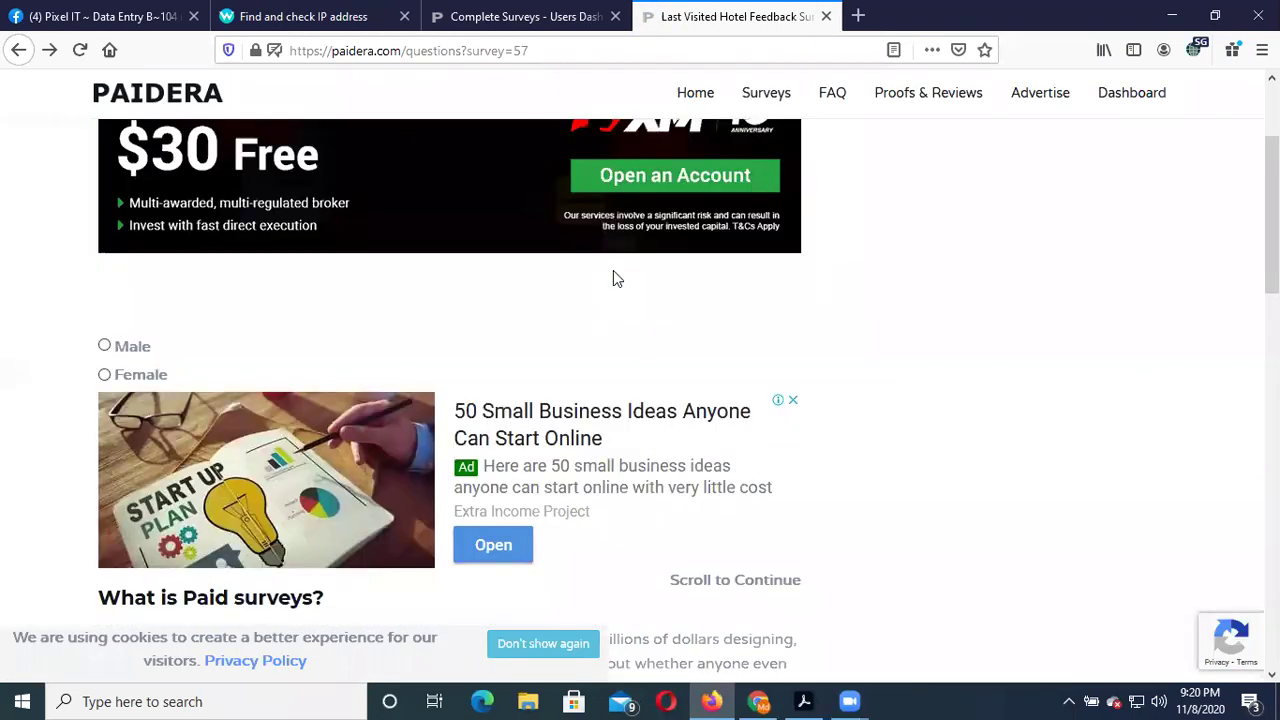
Answer question 19 on gender with "Male", submit it and continue to the next question after validation
scroll(394, 303, "up", 3)
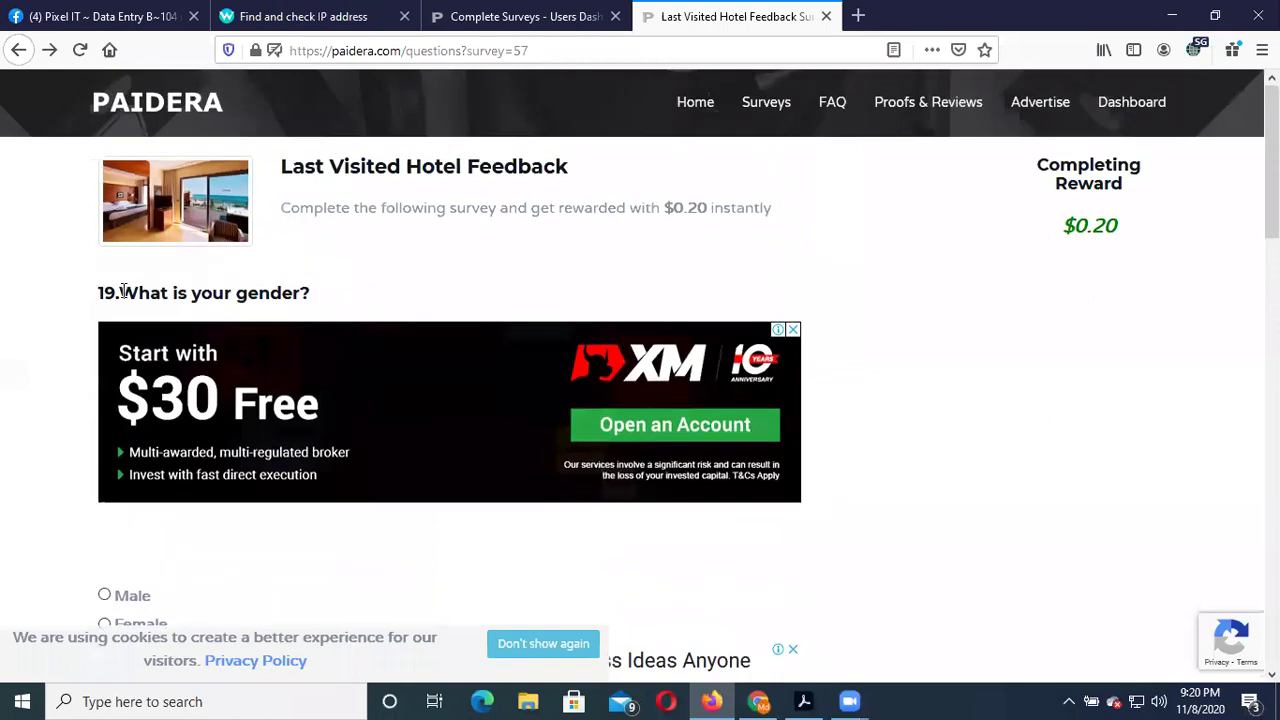
scroll(285, 293, "down", 3)
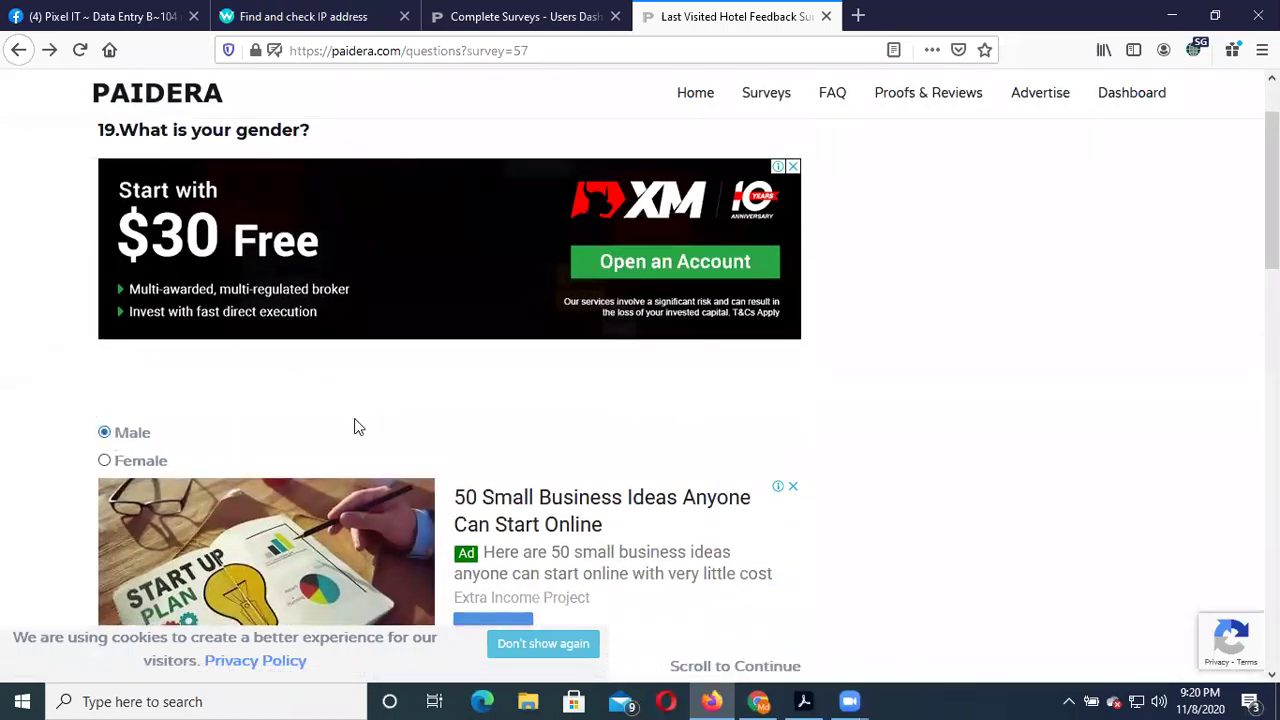
scroll(614, 400, "down", 15)
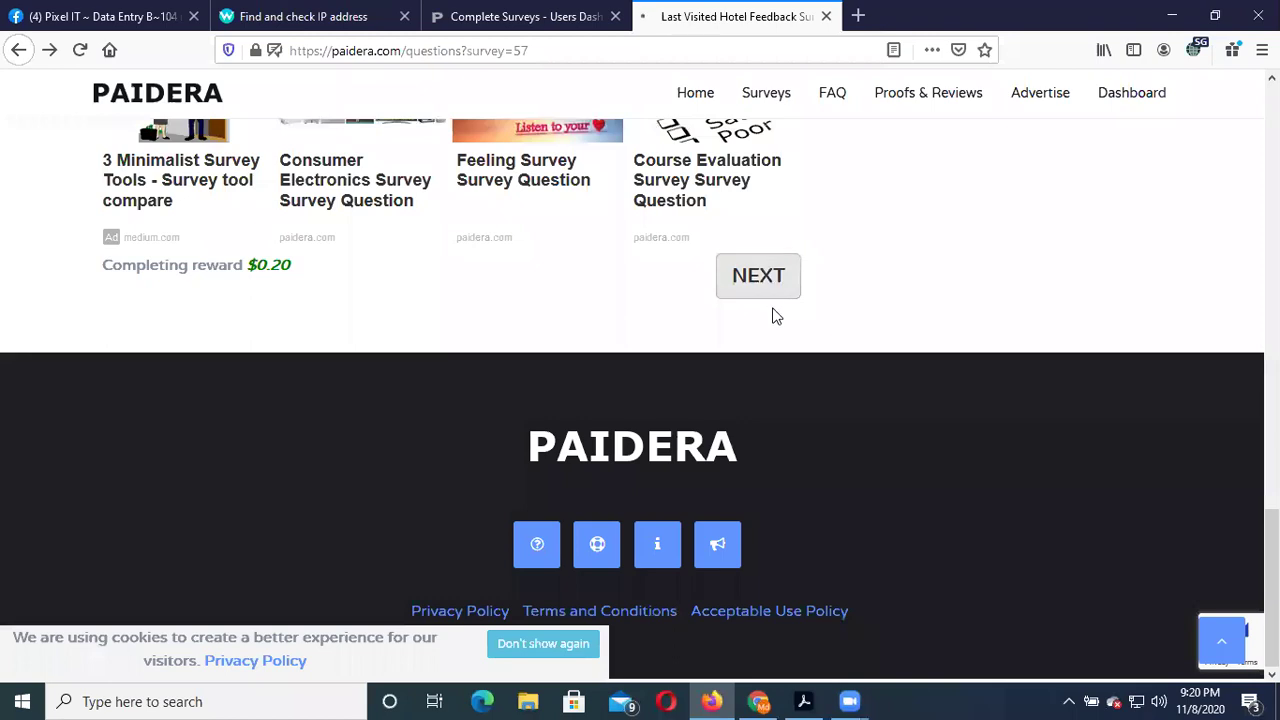
left_click(768, 284)
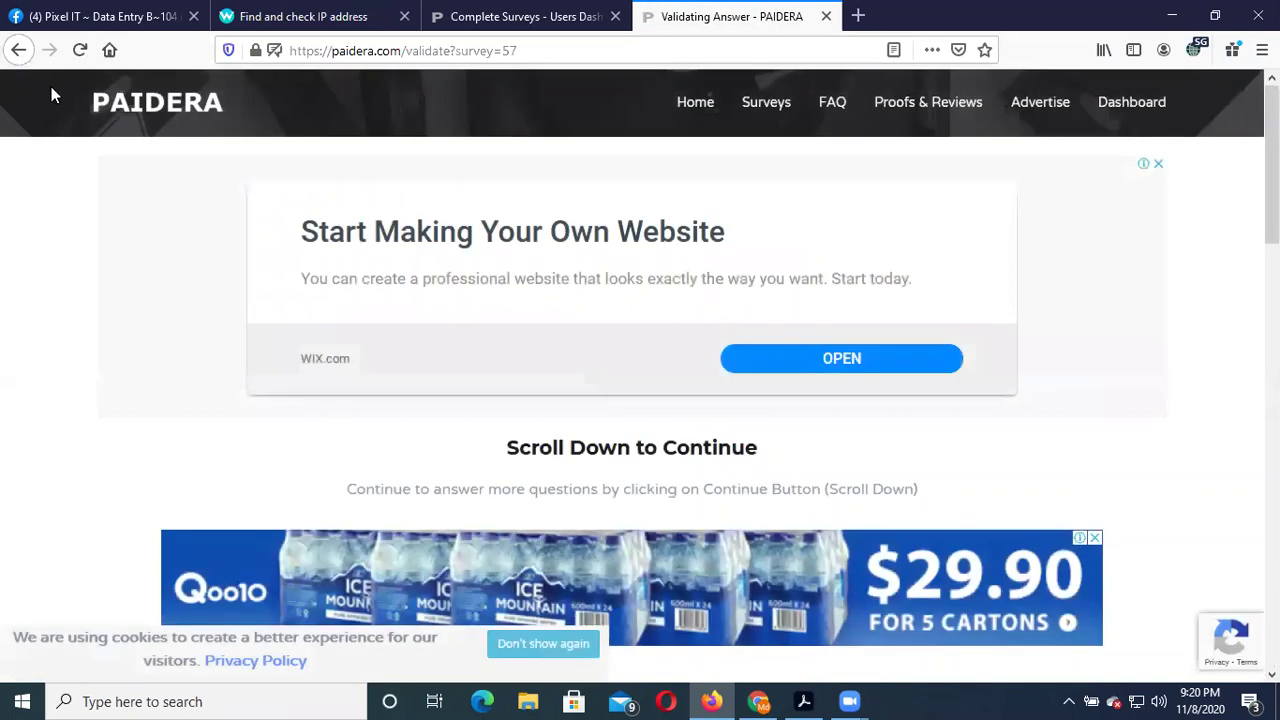
scroll(634, 394, "down", 8)
left_click(632, 413)
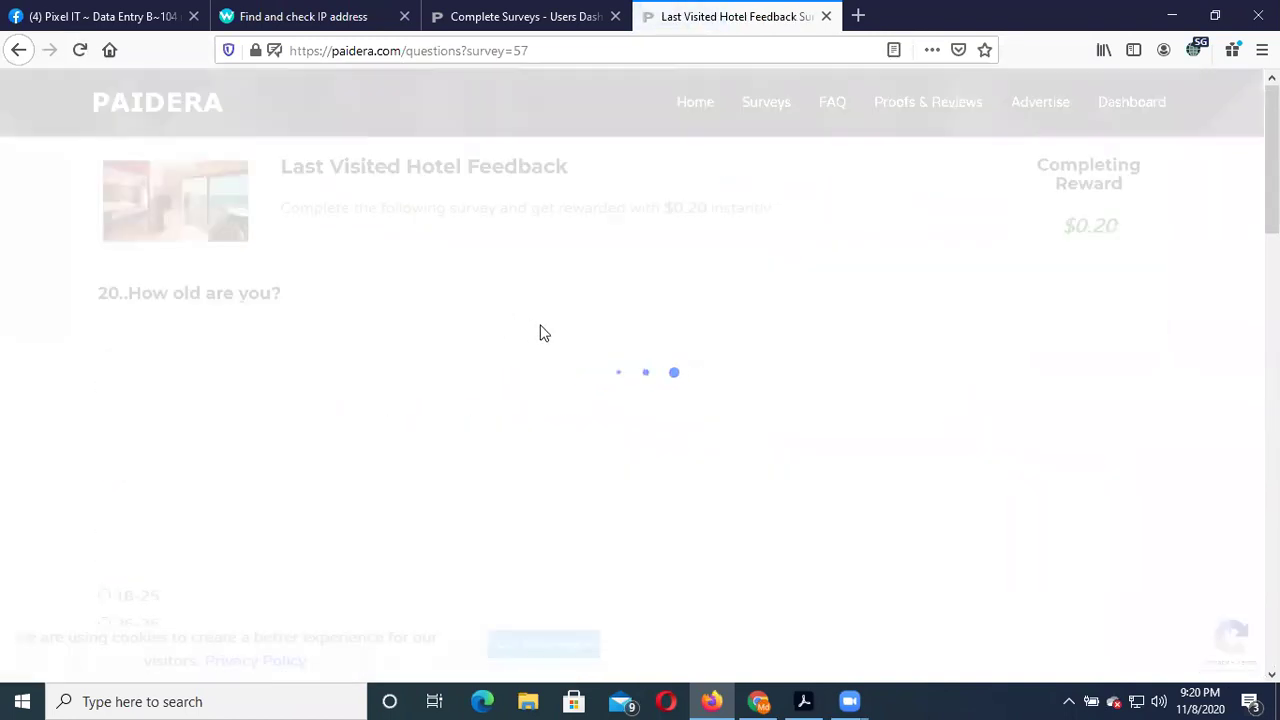
Answer question 20 on age with "36-45", submit it and continue after validation to finish the hotel survey
scroll(245, 330, "down", 3)
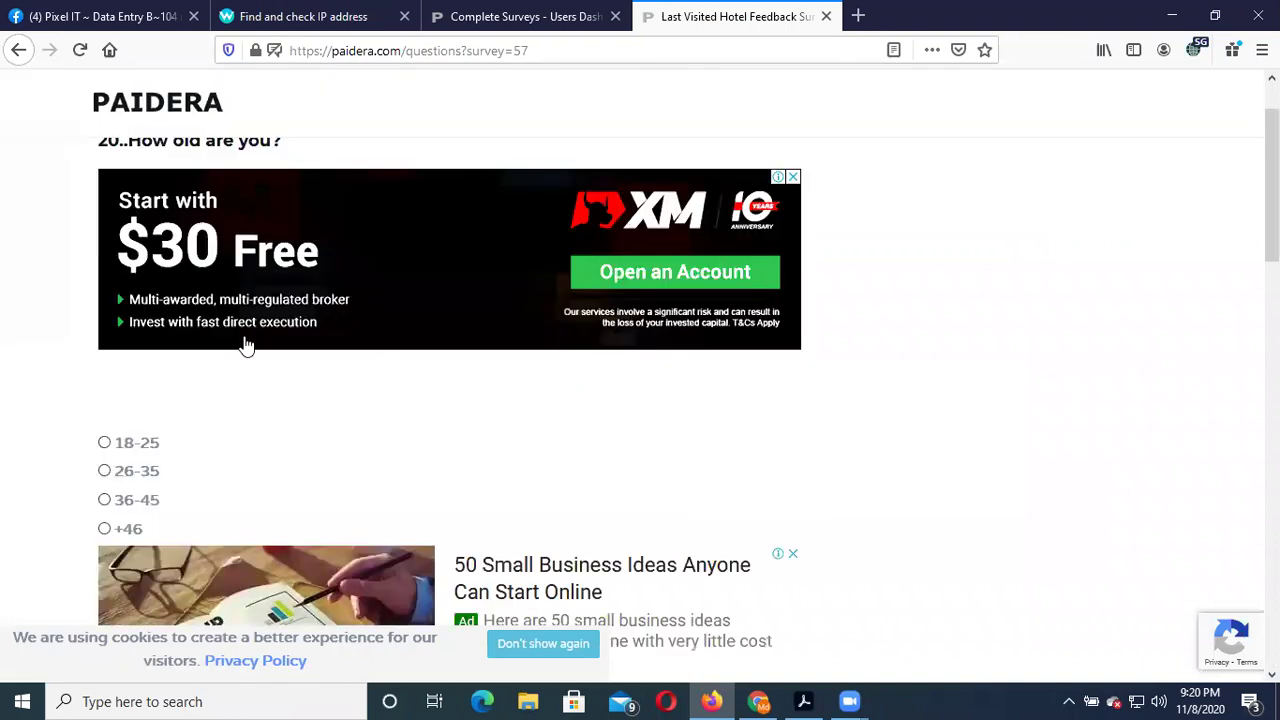
scroll(245, 345, "down", 2)
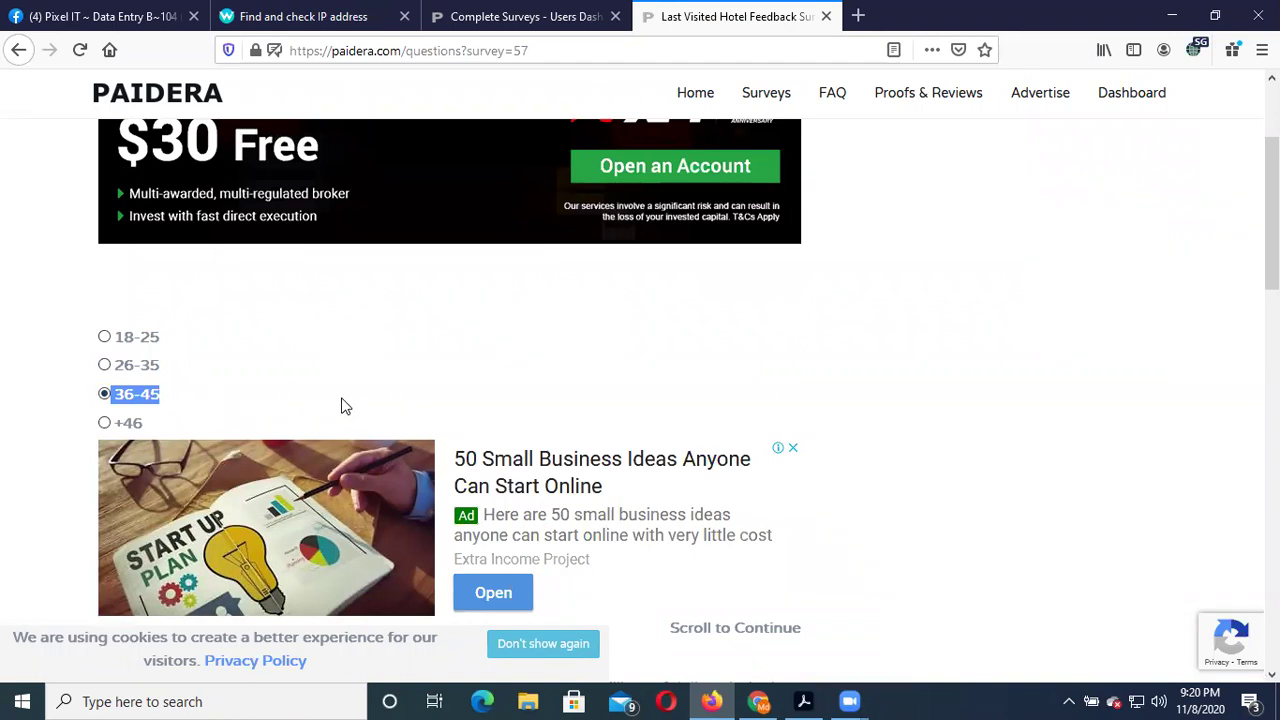
scroll(341, 405, "down", 15)
left_click(767, 291)
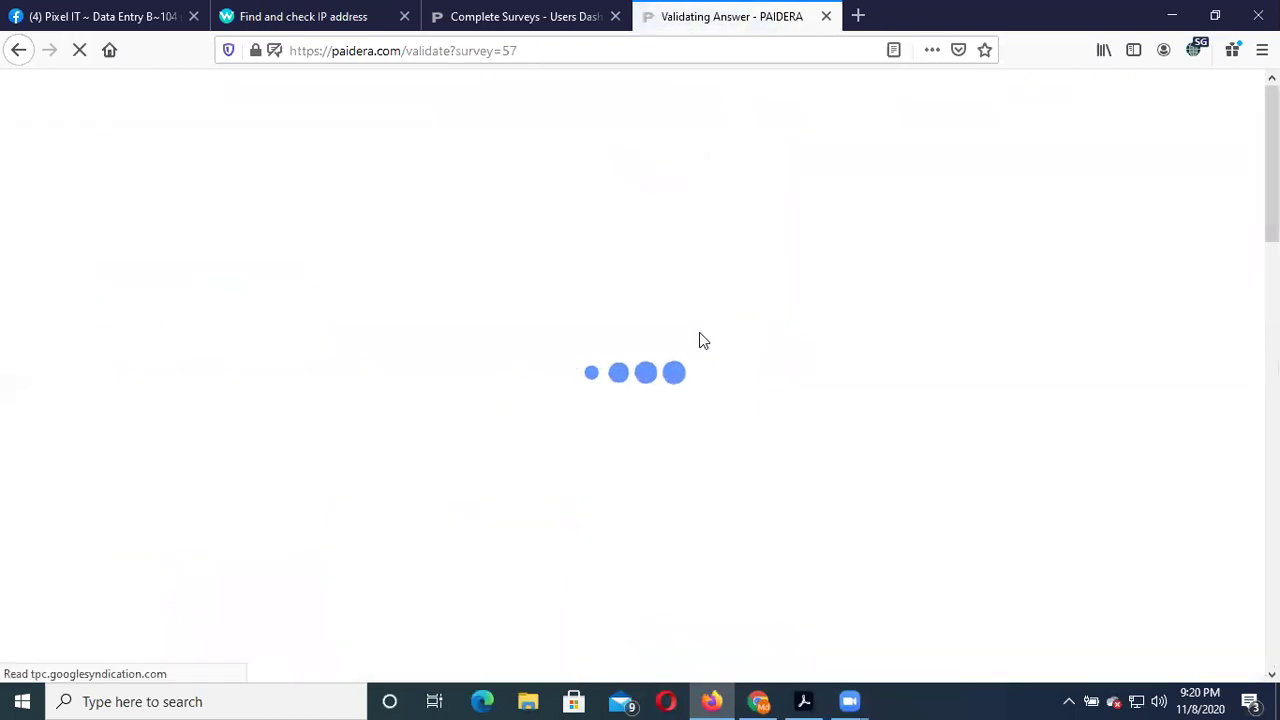
scroll(810, 404, "down", 3)
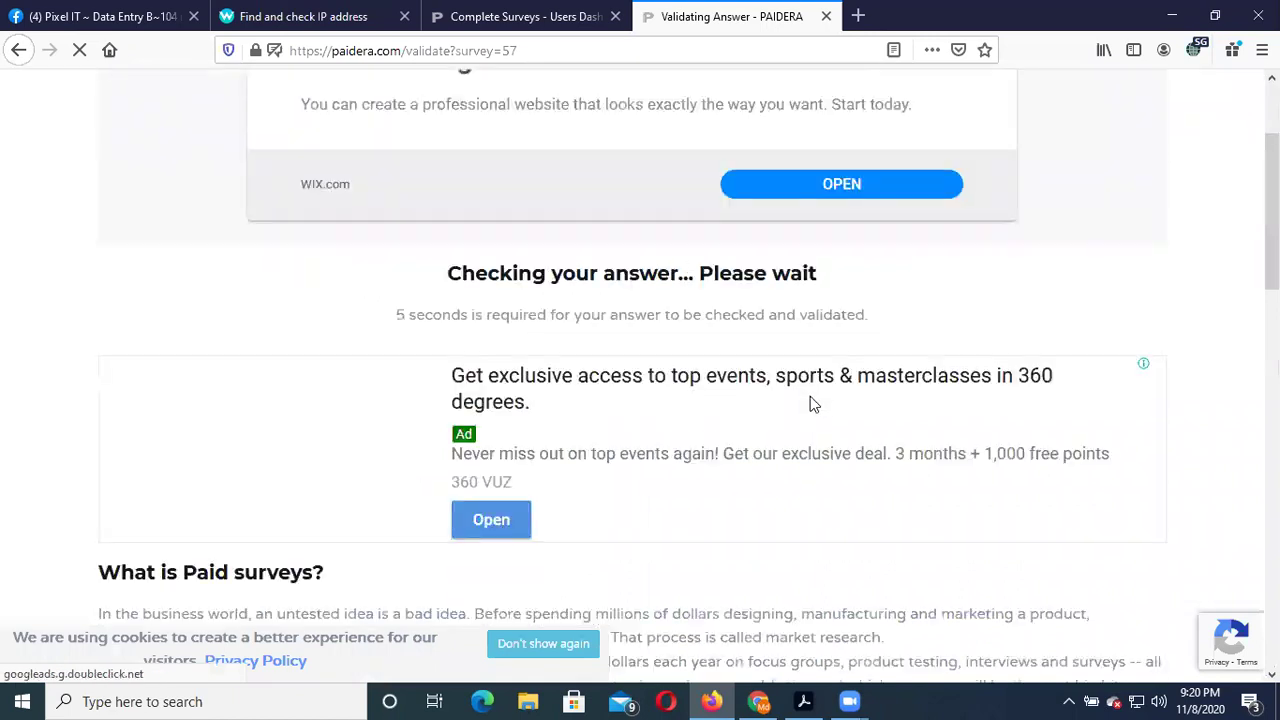
scroll(810, 404, "down", 10)
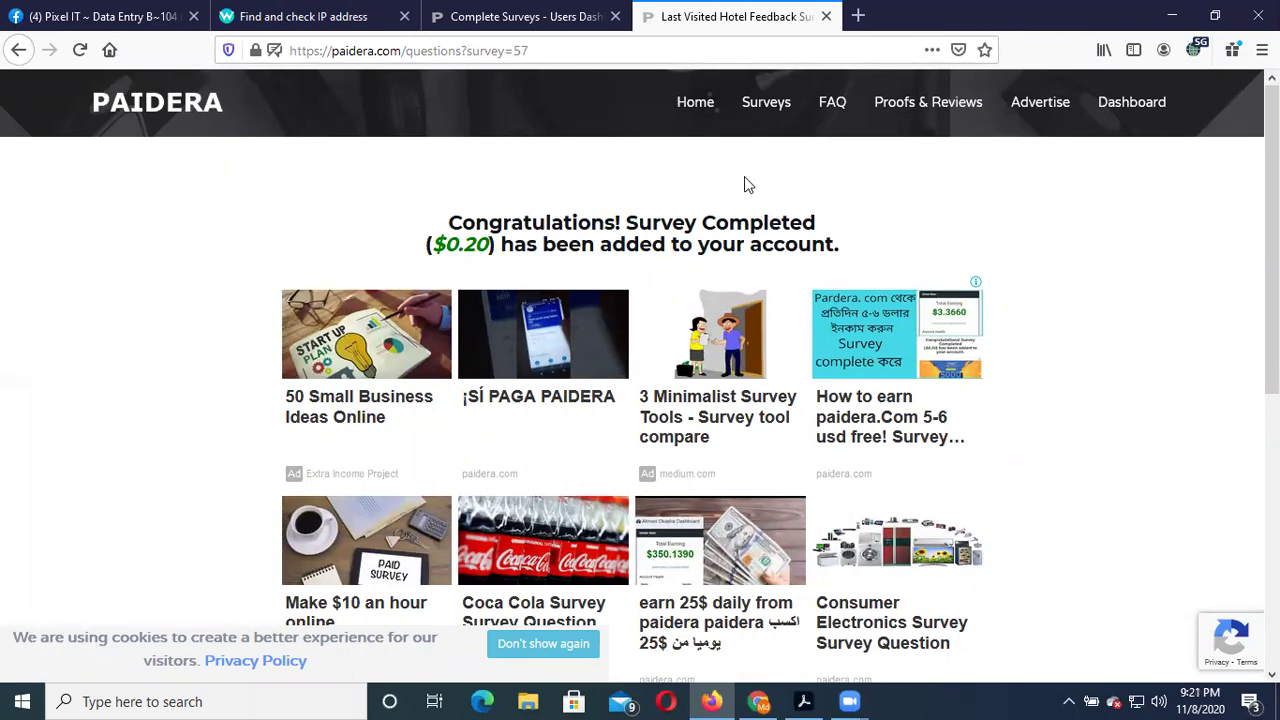
Look through the survey completion page and return to the Paidera dashboard
scroll(744, 184, "down", 5)
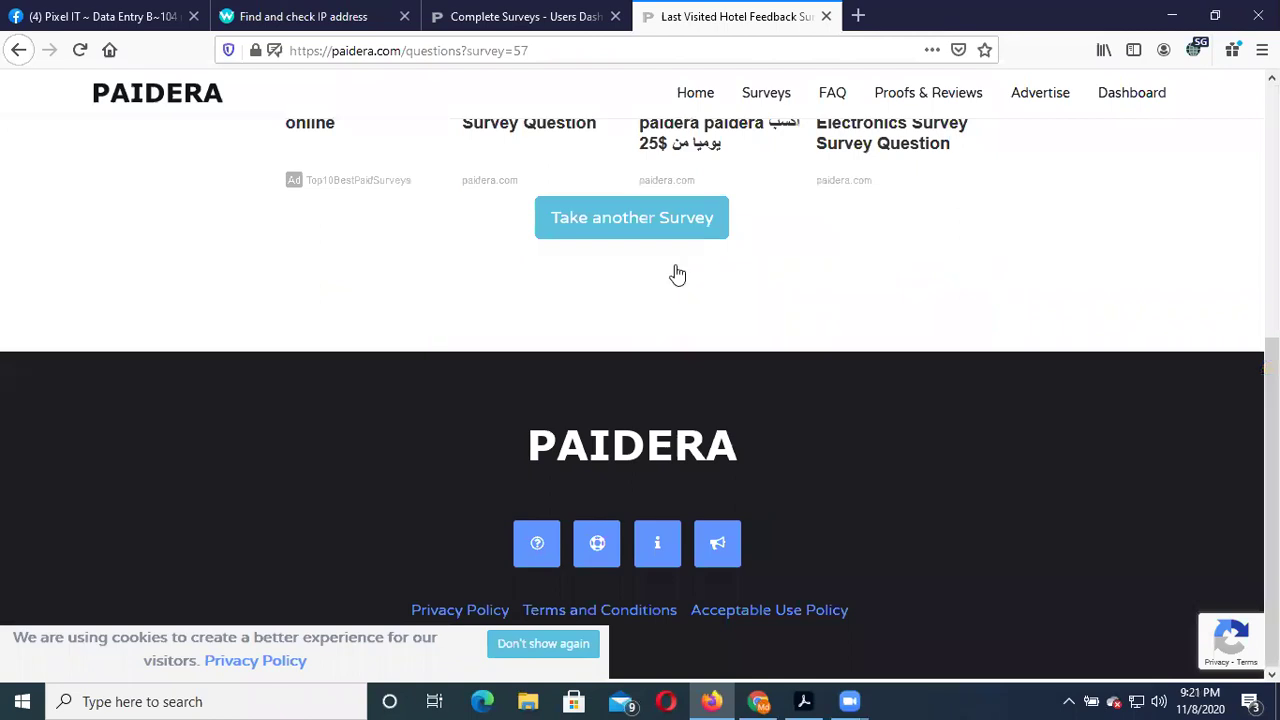
scroll(677, 274, "up", 1)
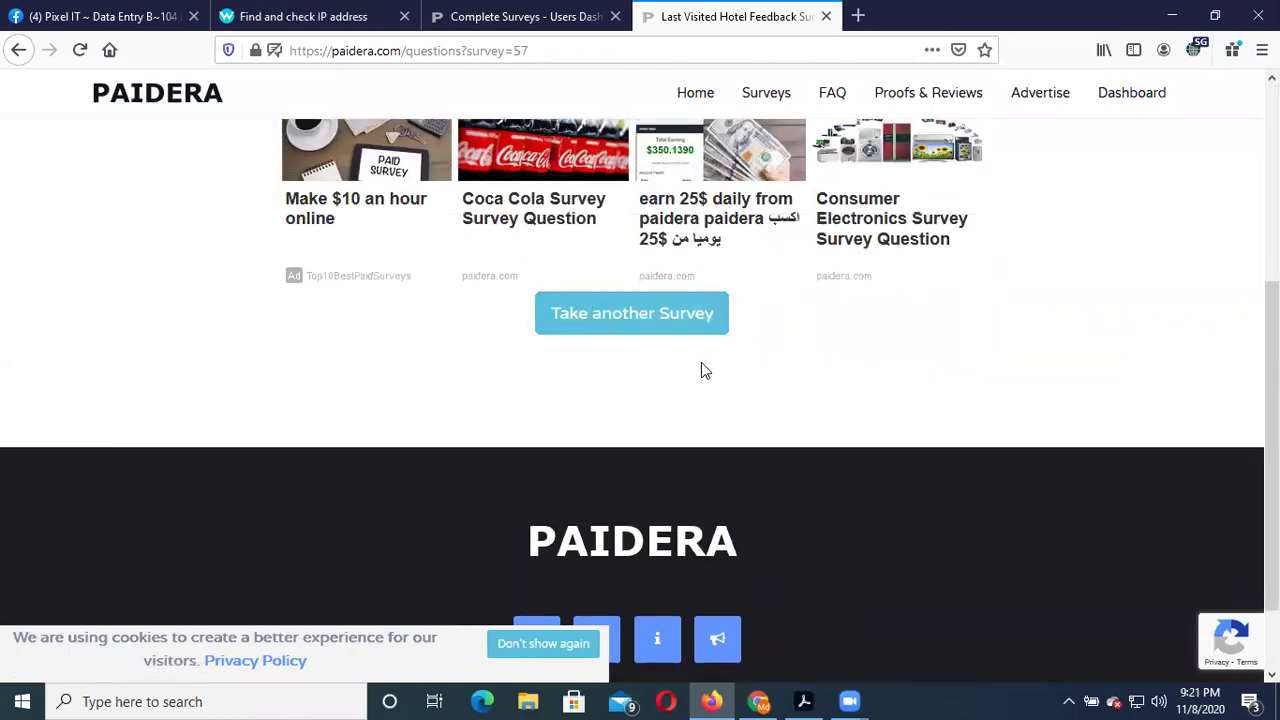
scroll(700, 364, "up", 4)
left_click(1140, 102)
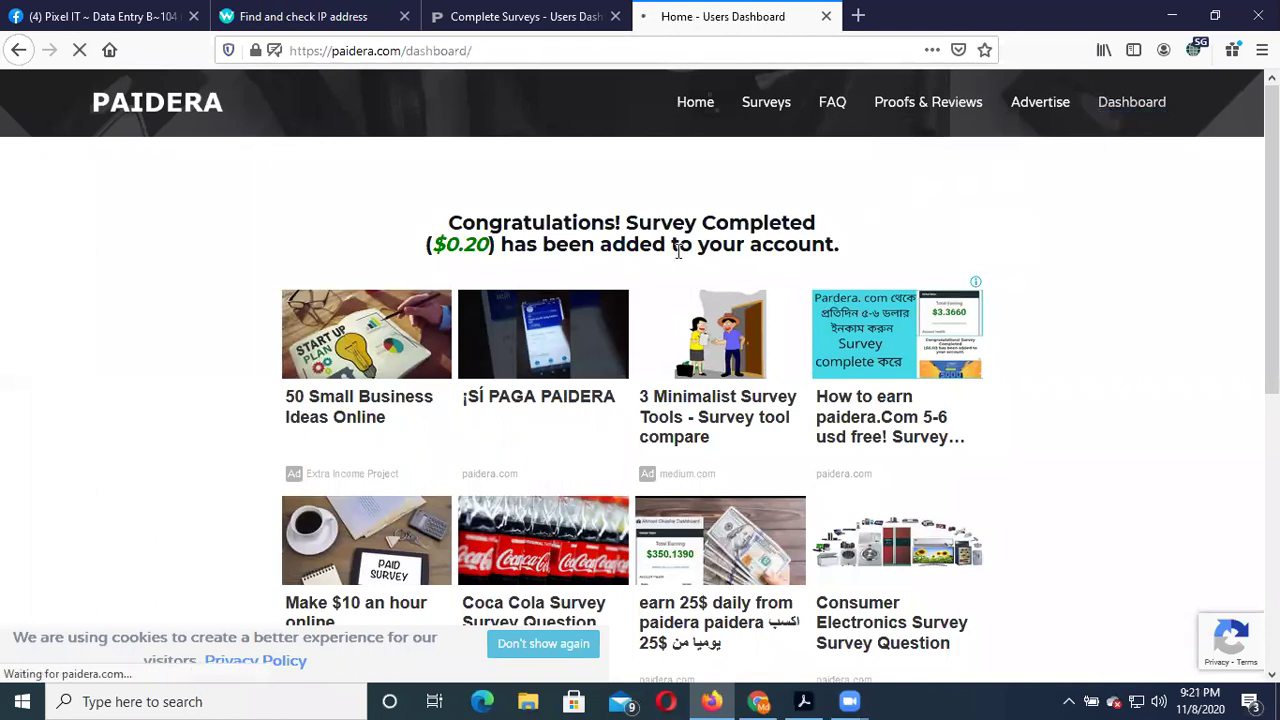
Dismiss the new survey notice and highlight the cents in the Total Earning amount on the dashboard
scroll(500, 320, "down", 3)
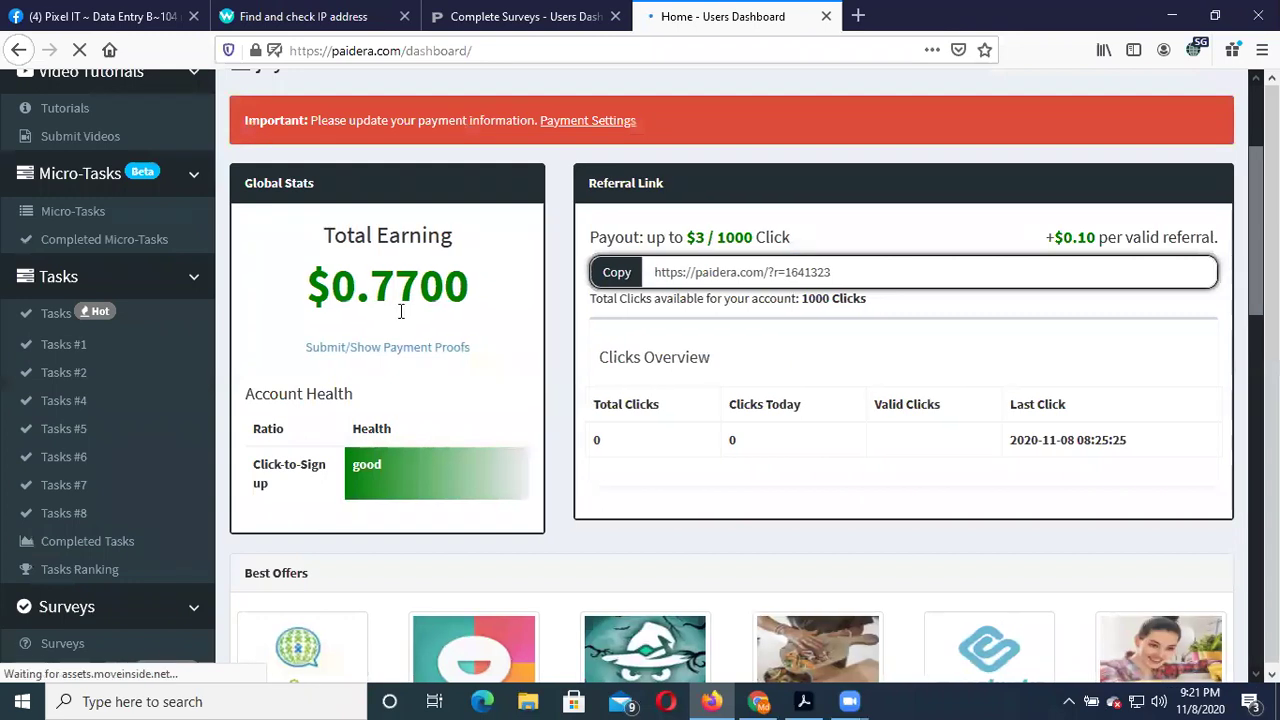
scroll(435, 373, "down", 3)
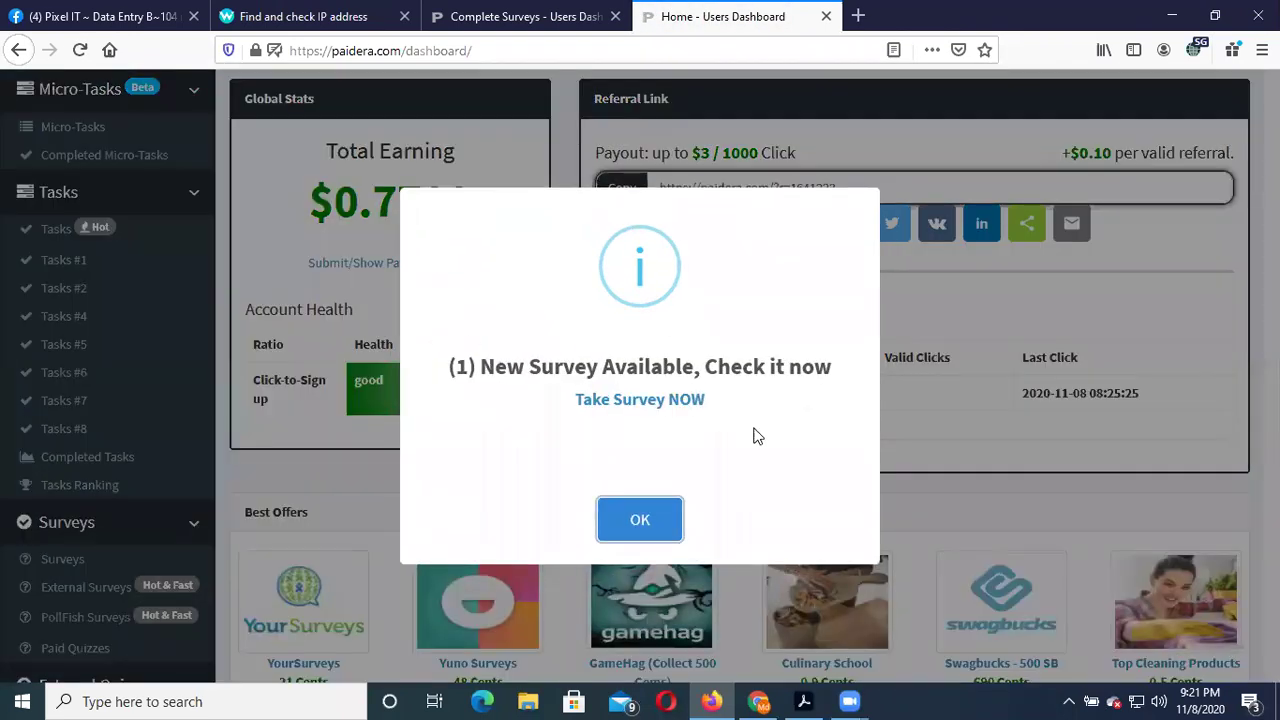
left_click(641, 518)
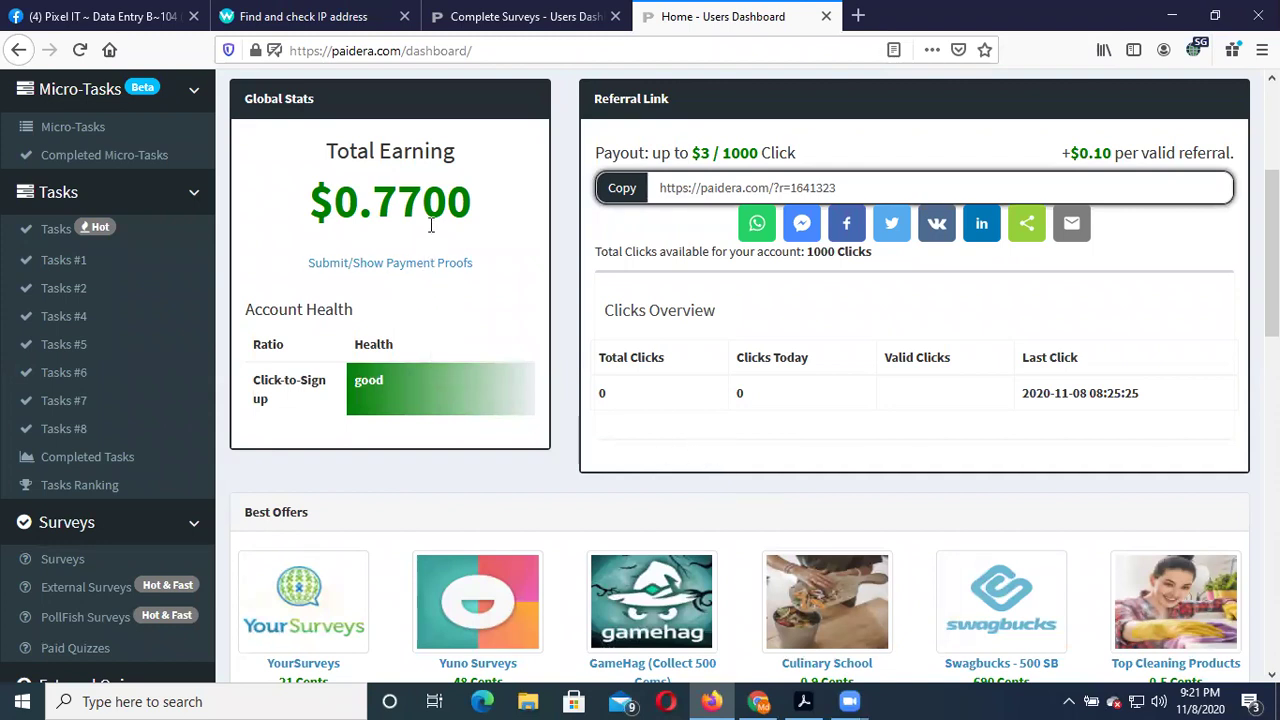
left_click_drag(422, 206, 367, 203)
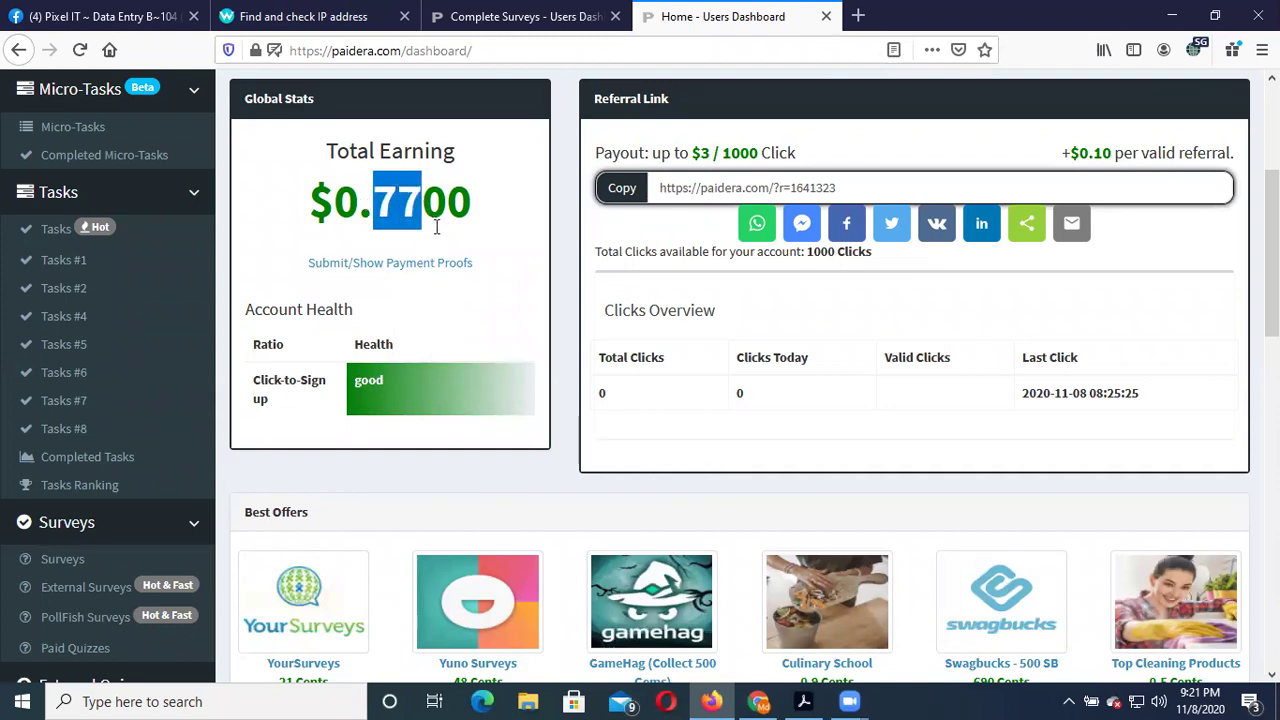
scroll(443, 251, "up", 3)
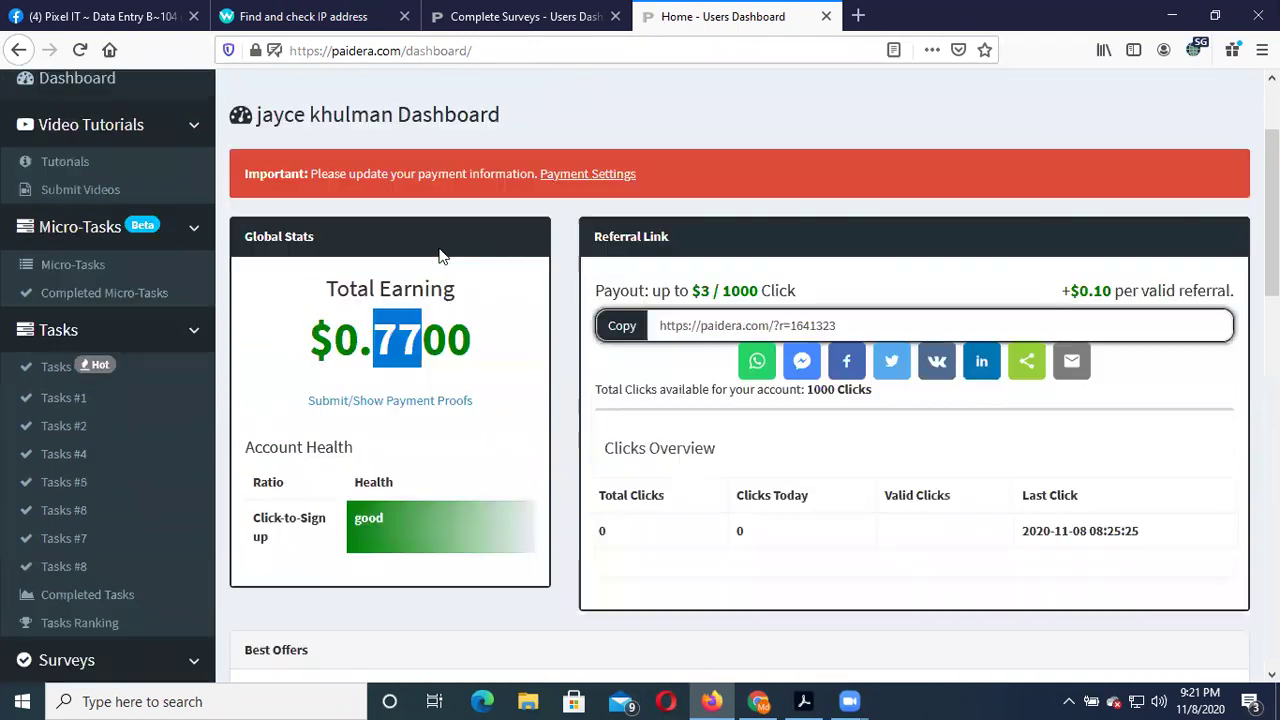
Look through the dashboard's offers and sign out of the Paidera account
scroll(478, 285, "down", 10)
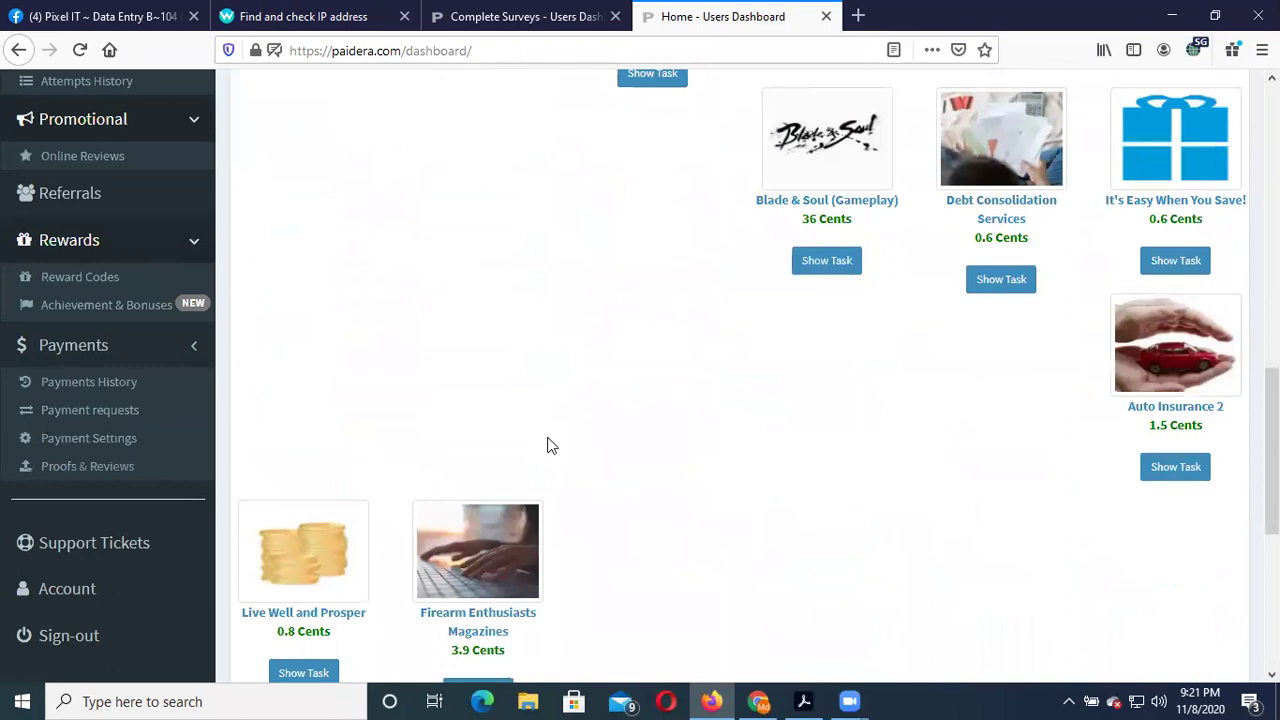
scroll(547, 445, "down", 3)
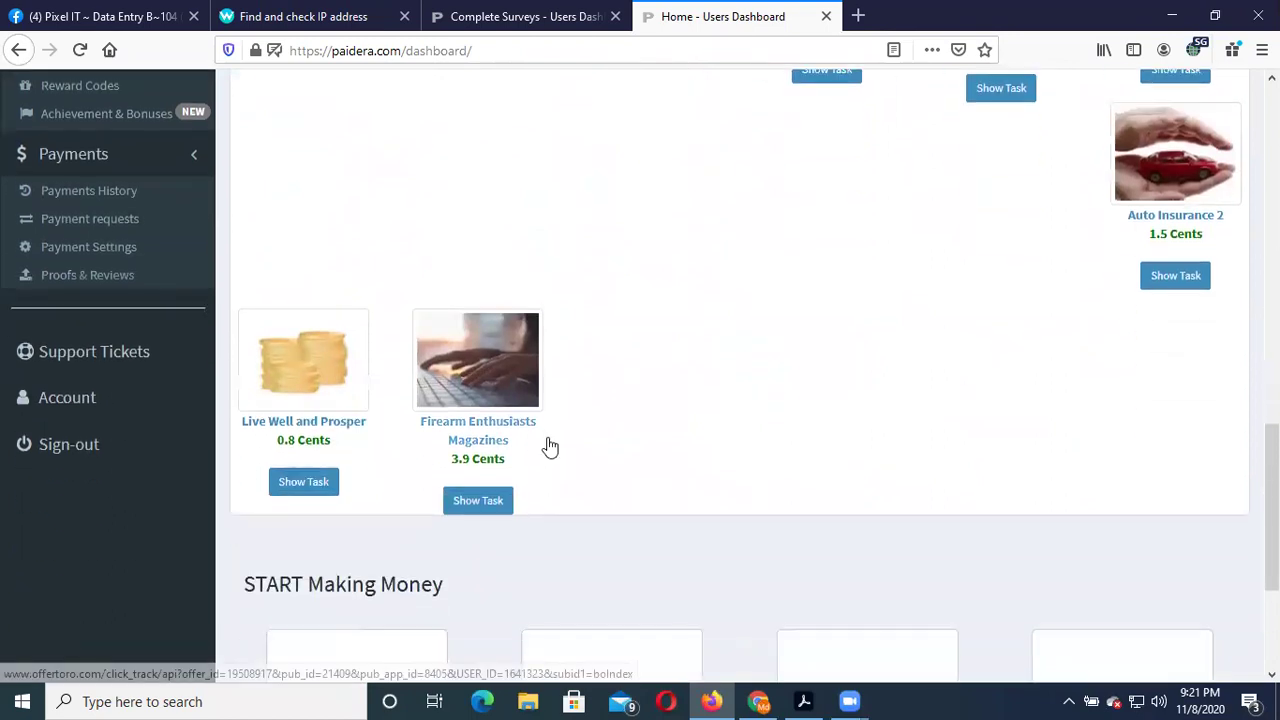
scroll(593, 440, "down", 3)
scroll(593, 440, "up", 15)
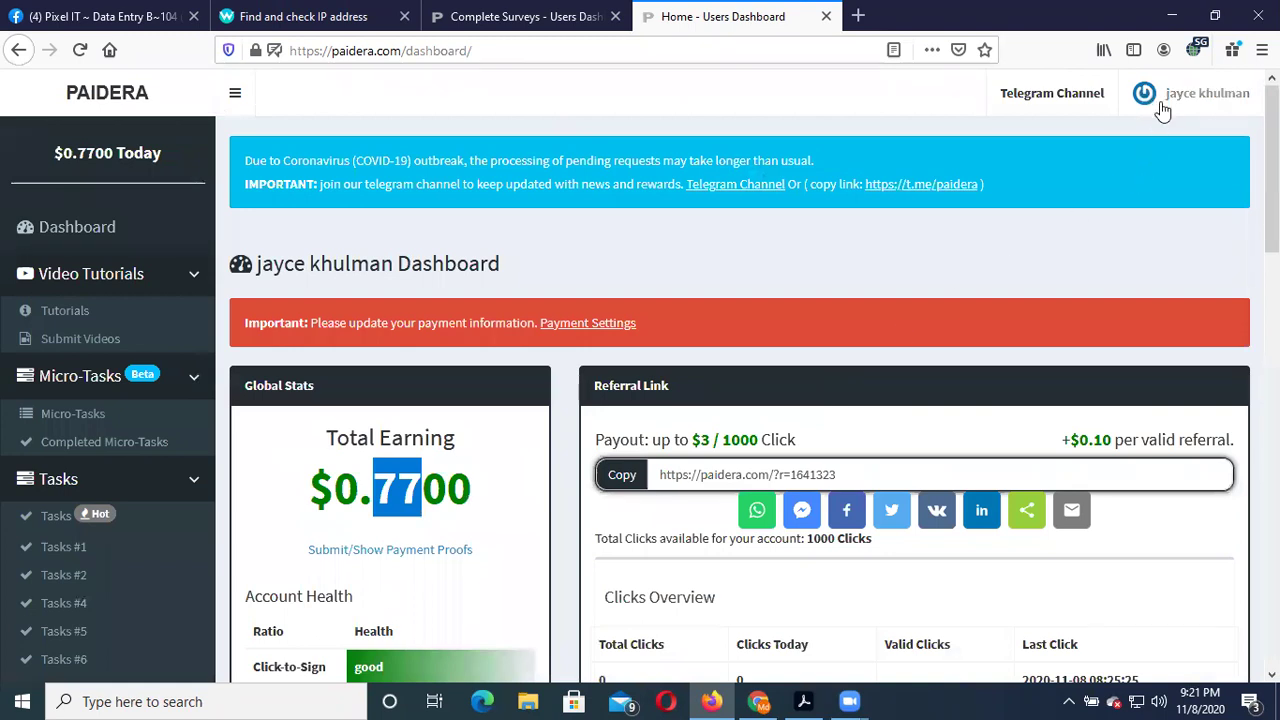
left_click(1146, 94)
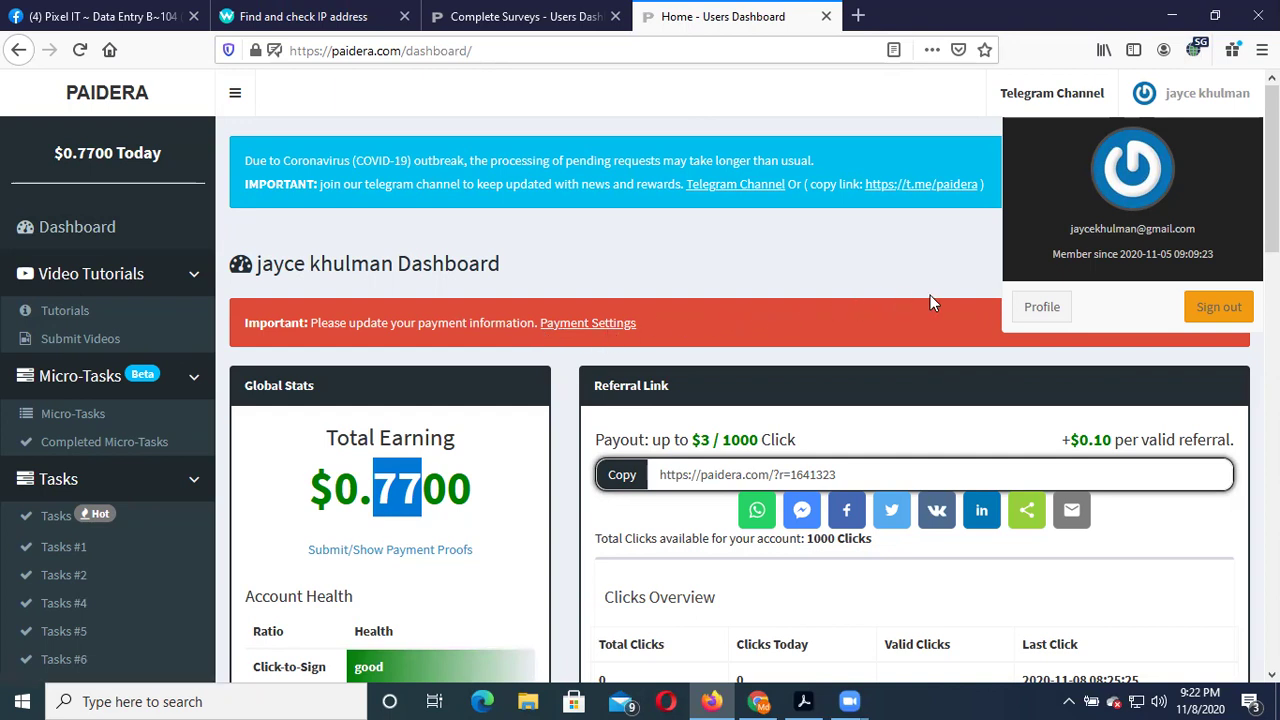
left_click(1220, 308)
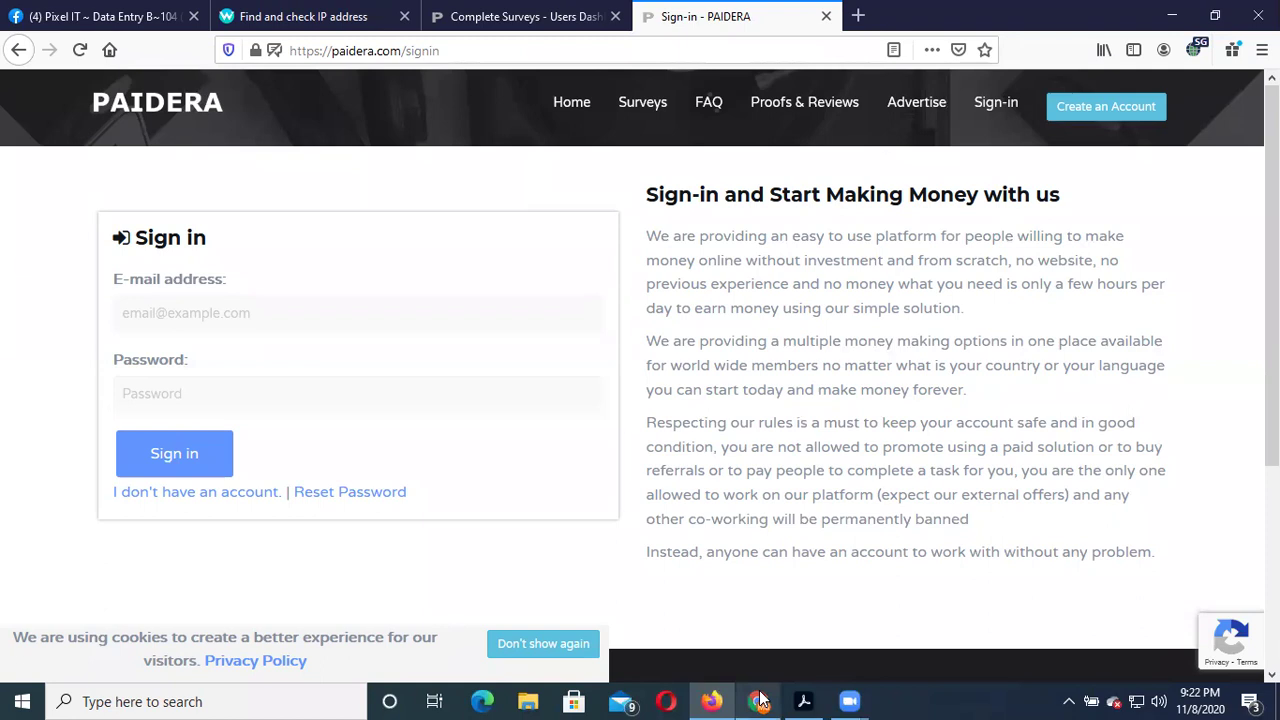
Run an internet speed test on fast.com in a new tab
mouse_move(761, 701)
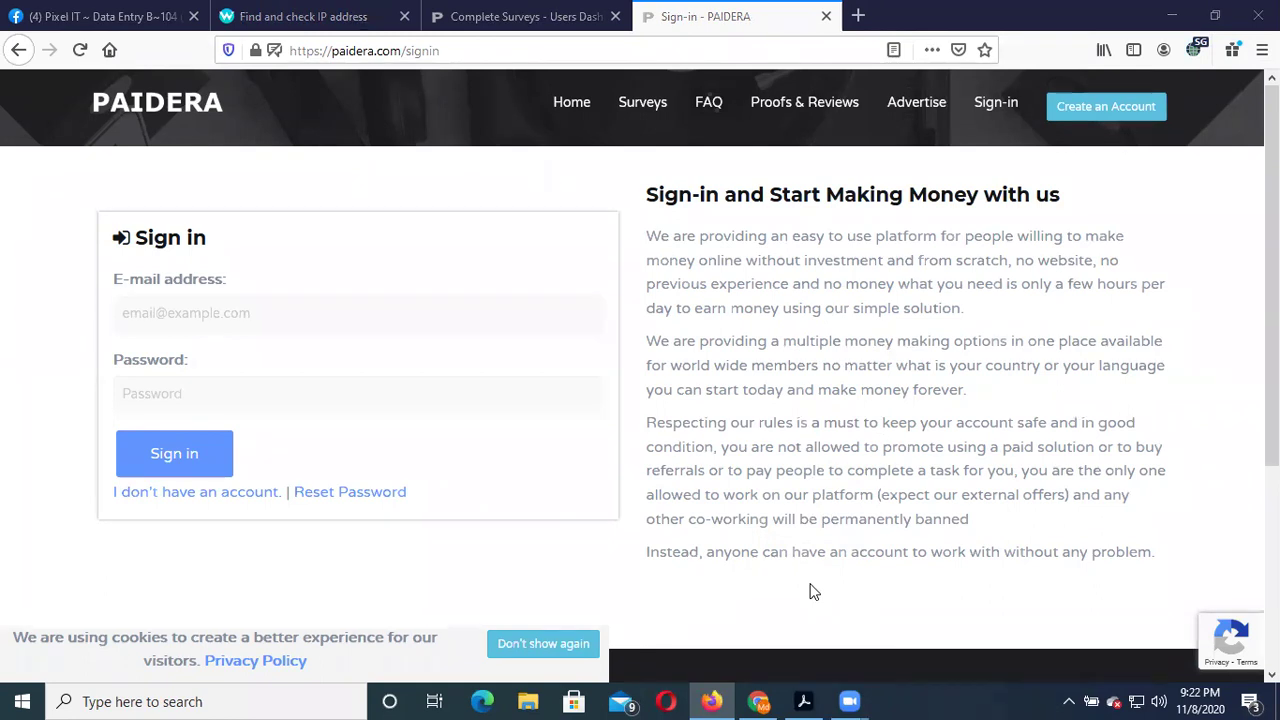
left_click(858, 15)
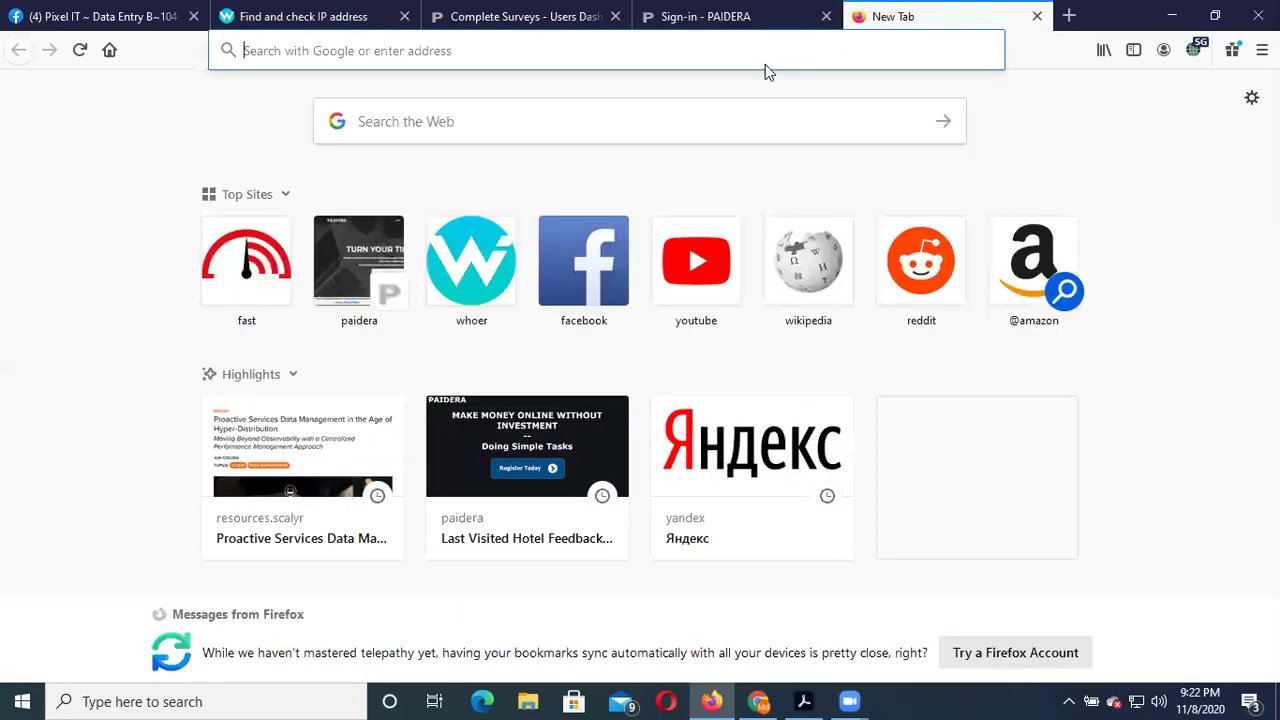
left_click(245, 254)
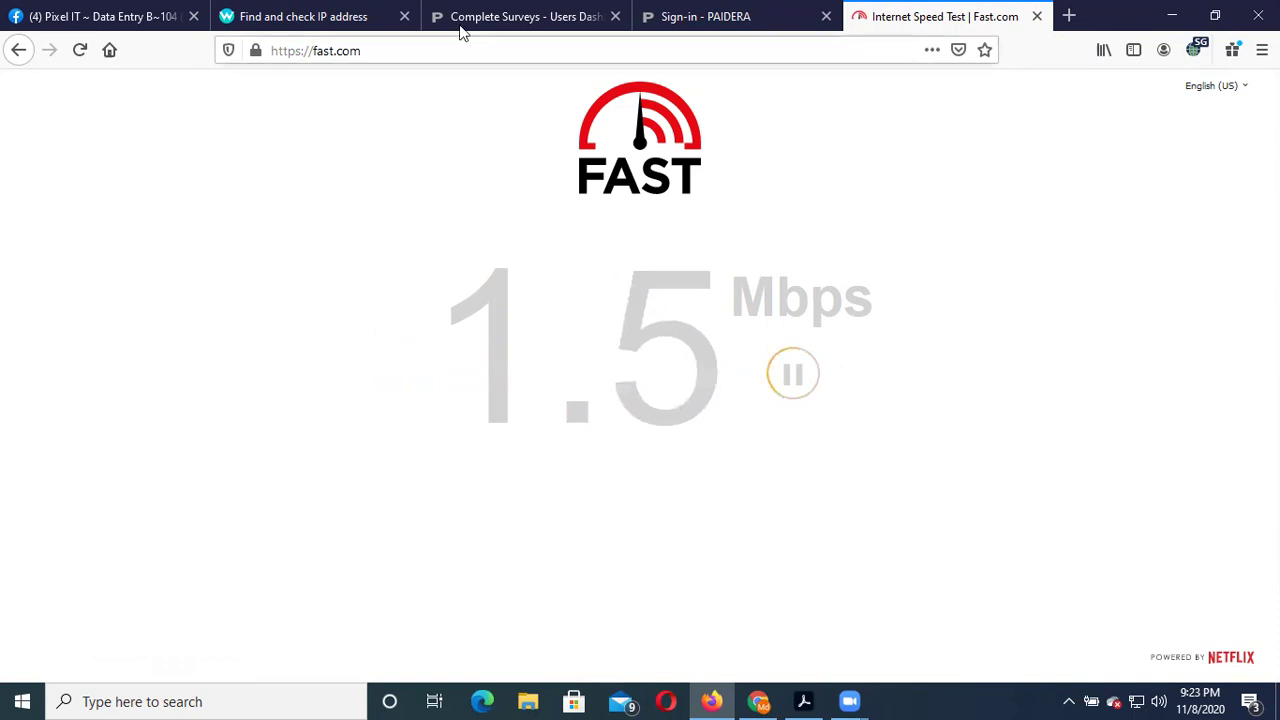
Close the two Paidera tabs and the fast.com tab, leaving the Whoer IP check page in front
left_click(731, 18)
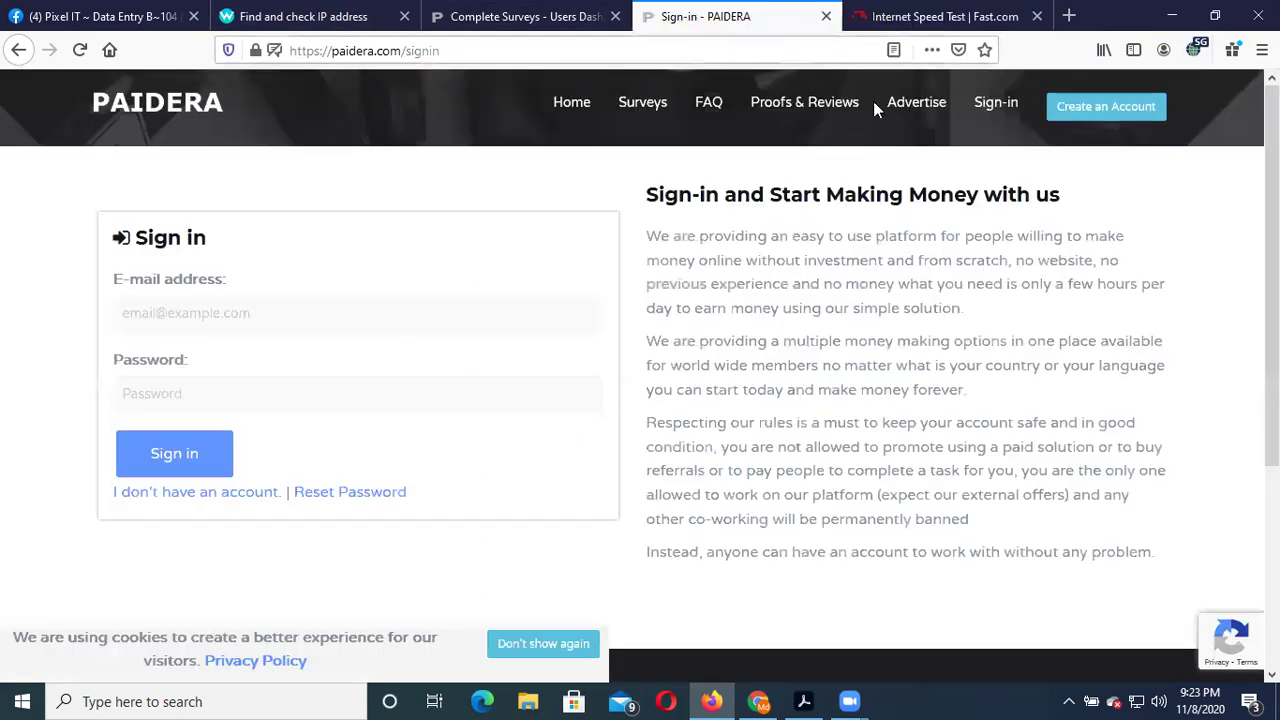
left_click(826, 16)
left_click(615, 17)
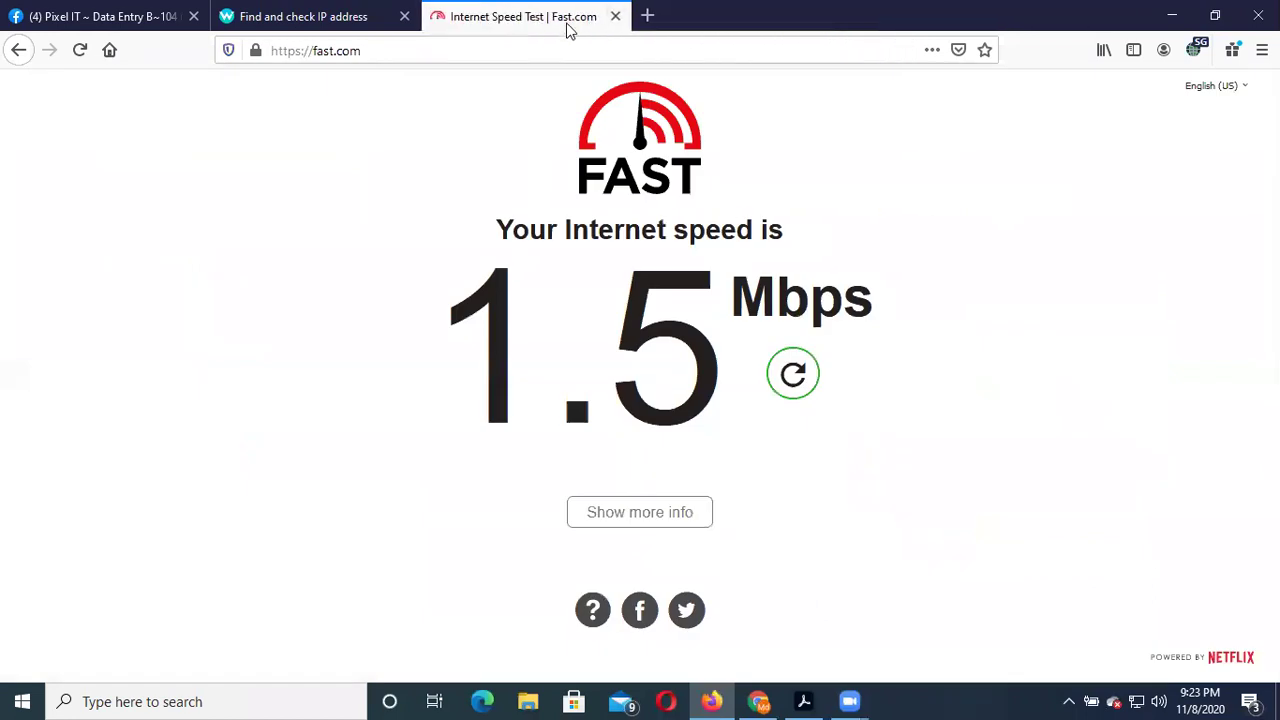
left_click(615, 17)
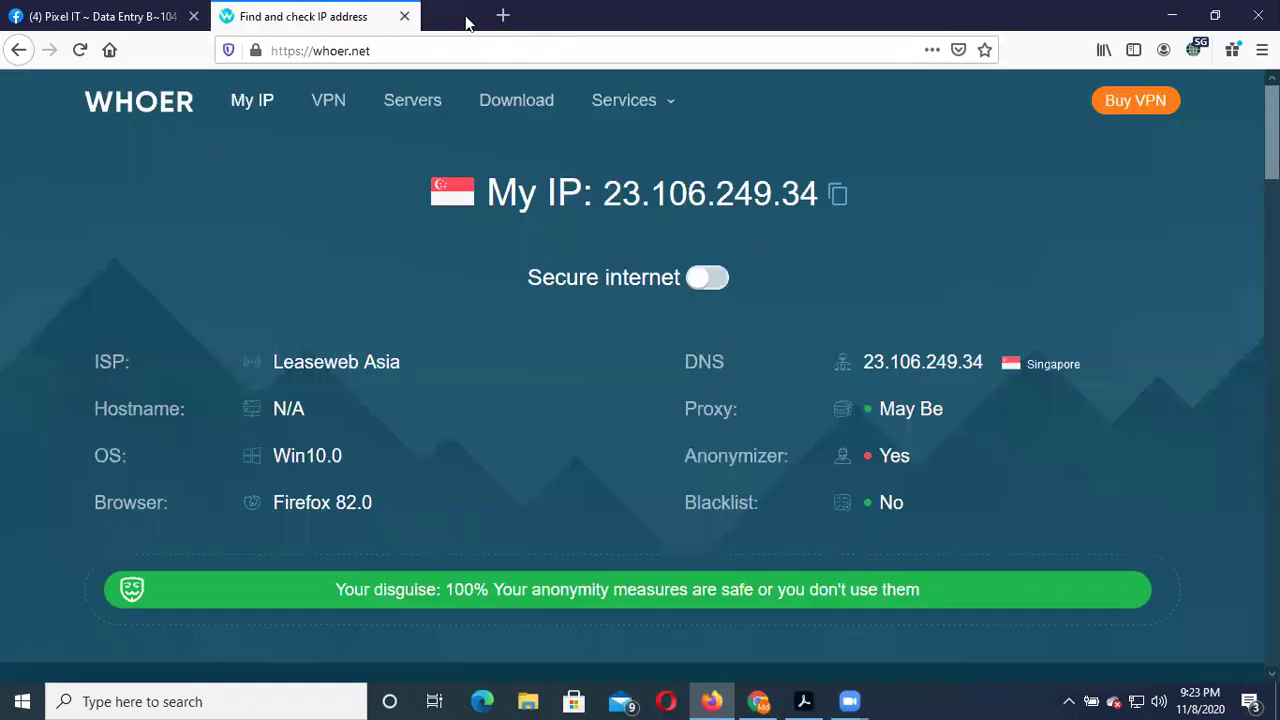
Highlight the IP address on the Whoer page, then open and dismiss the SG browser extension's popup
left_click_drag(817, 192, 604, 195)
double_click(606, 195)
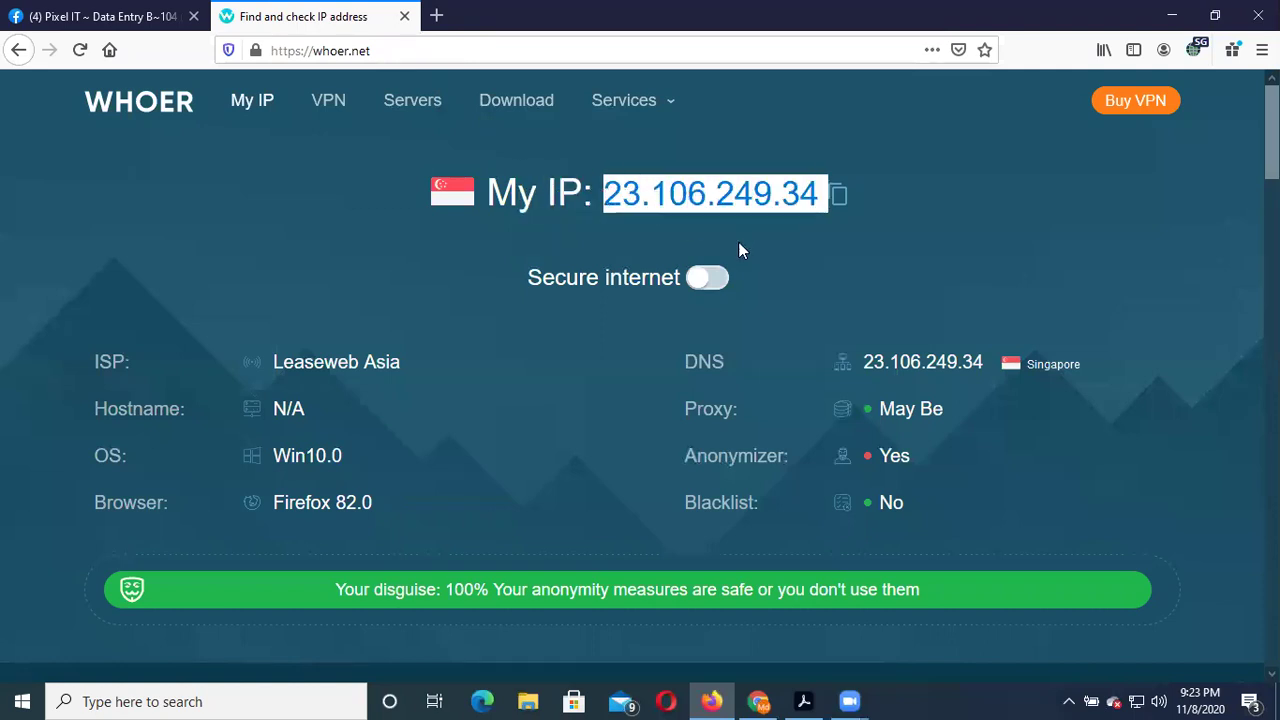
left_click(852, 253)
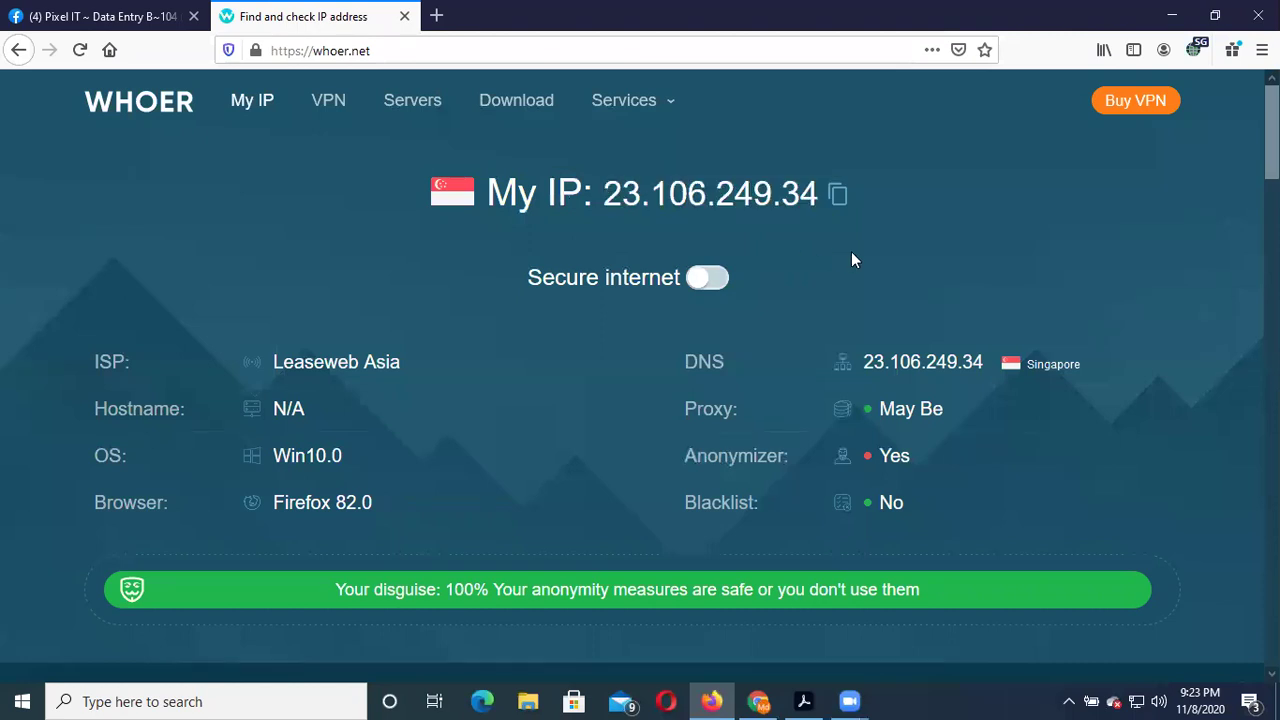
left_click(1196, 50)
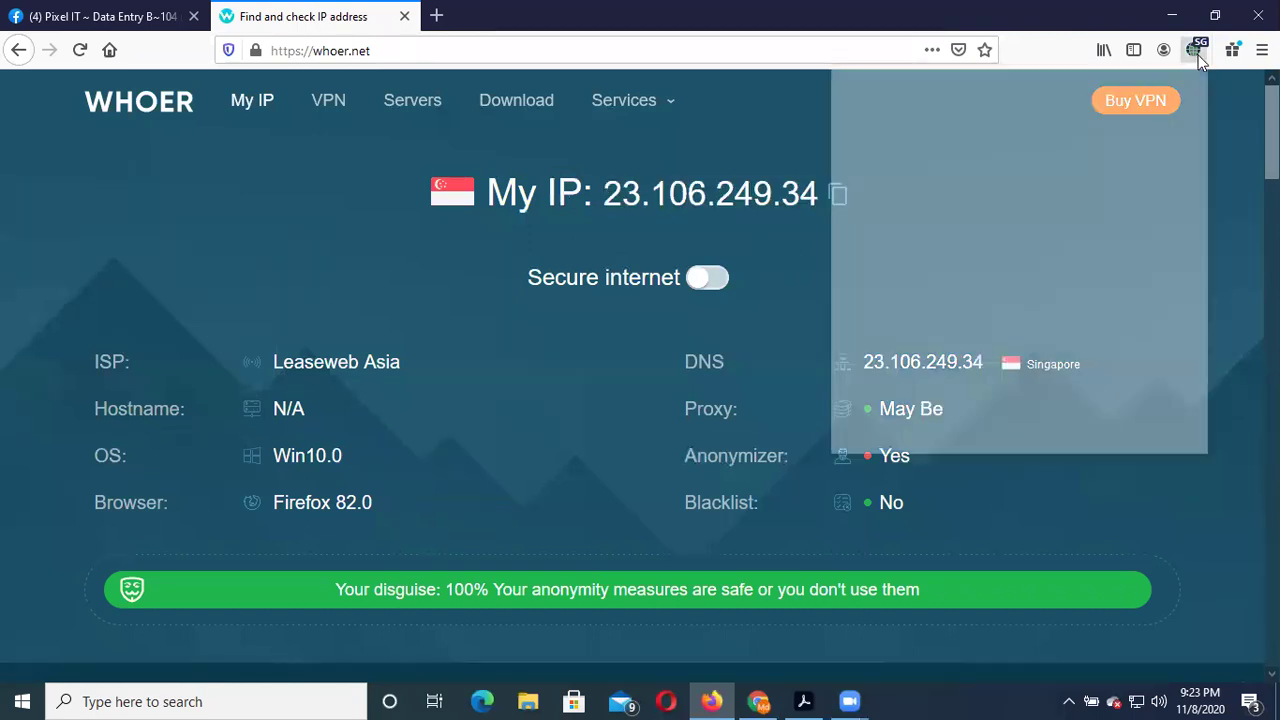
left_click(1224, 124)
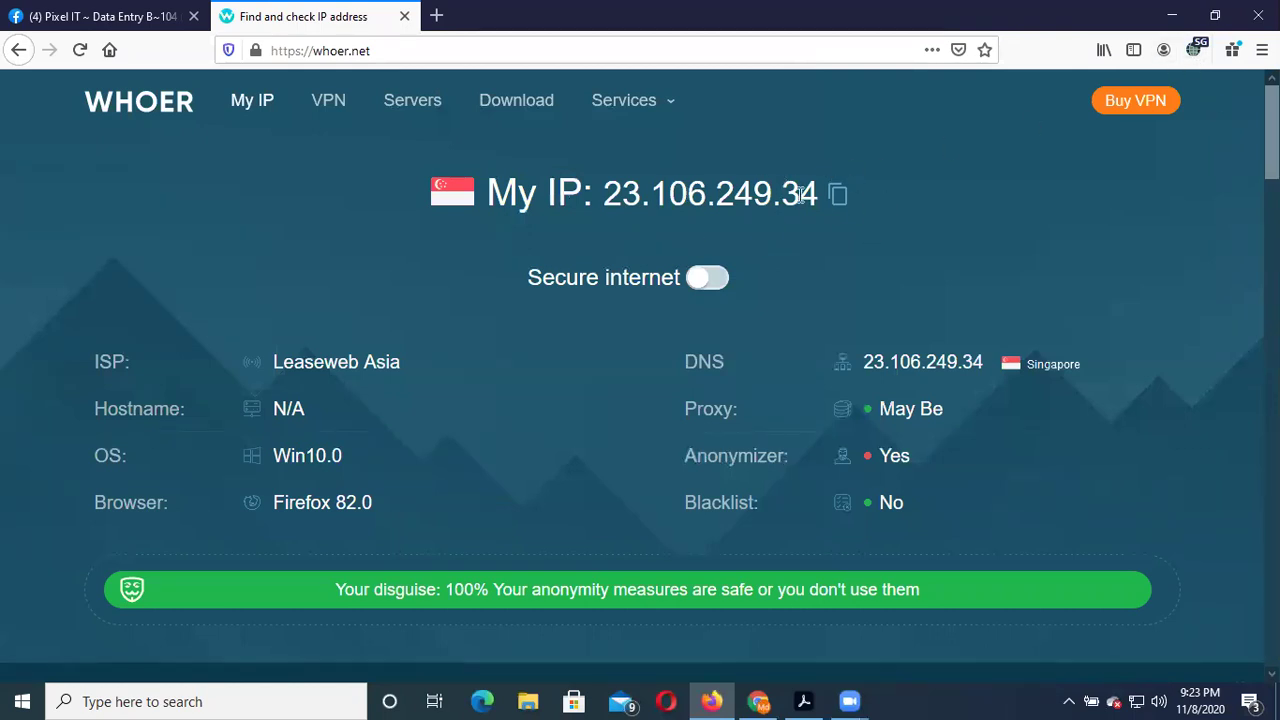
Highlight the full My IP value on the Whoer page once more
left_click_drag(826, 194, 603, 193)
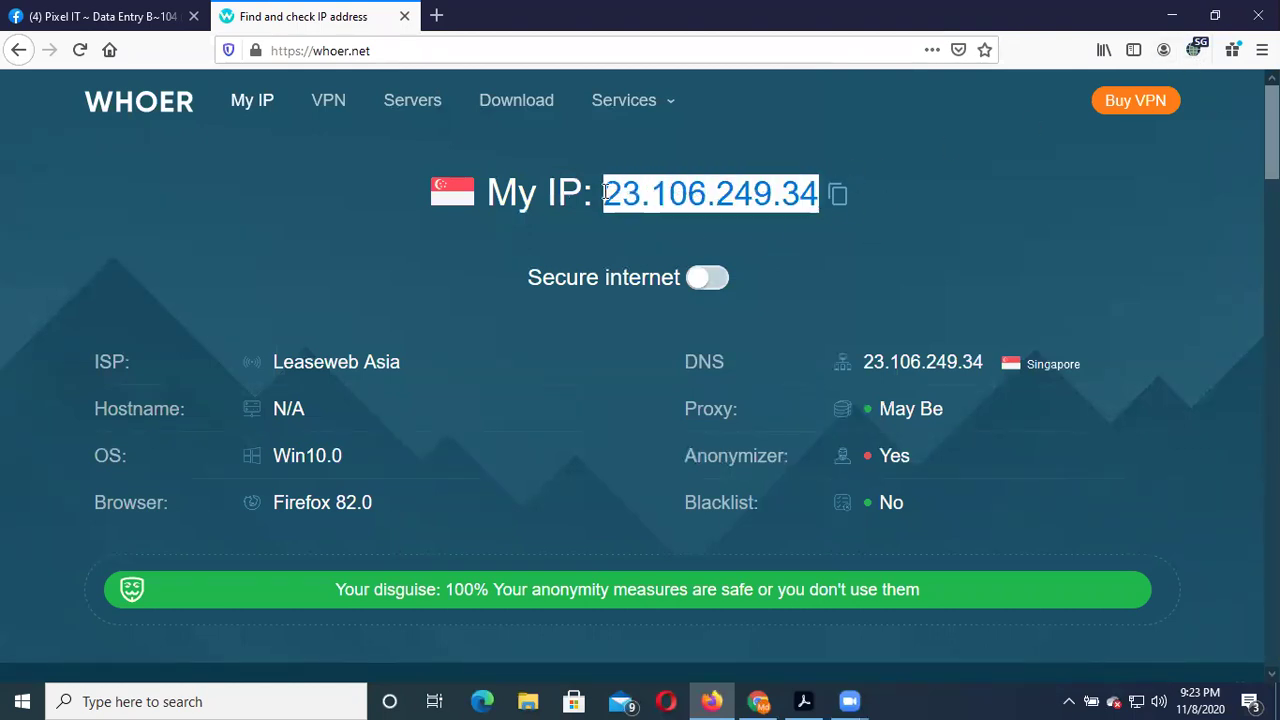
double_click(660, 196)
left_click(820, 193)
left_click_drag(820, 194, 610, 196)
double_click(610, 196)
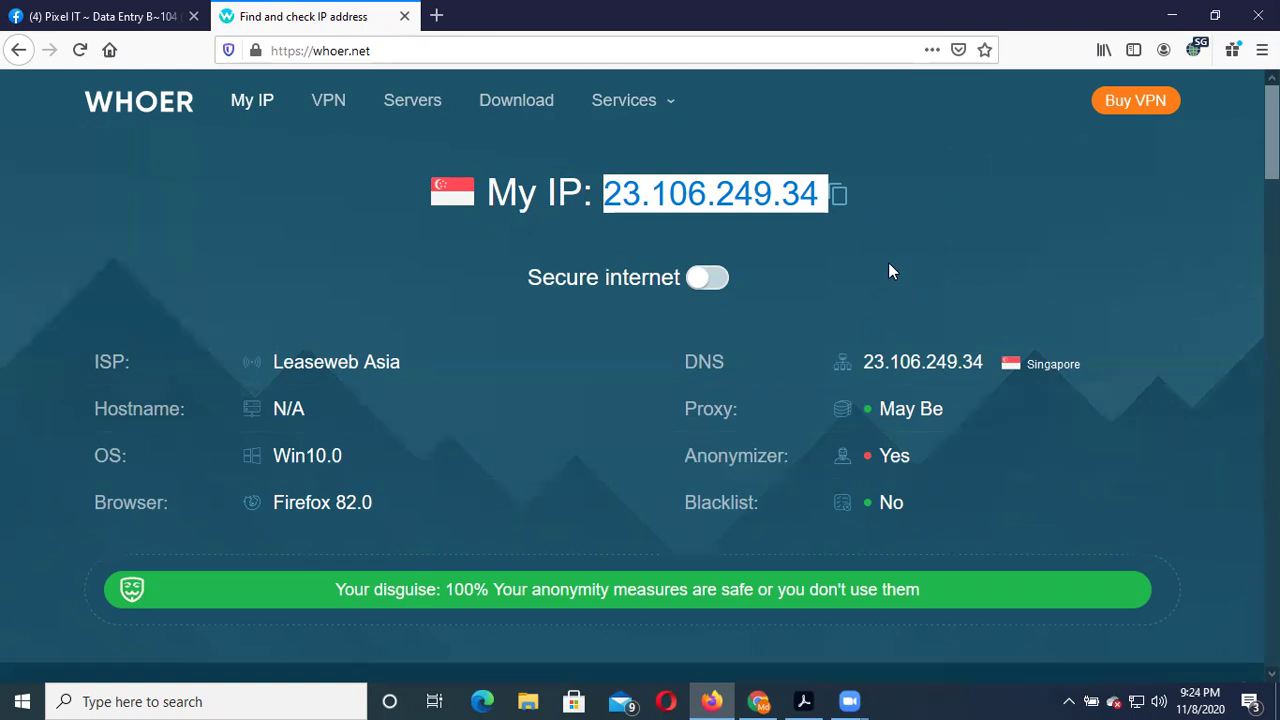
Clear the IP address selection and turn off the Browsec VPN protection
left_click(1020, 242)
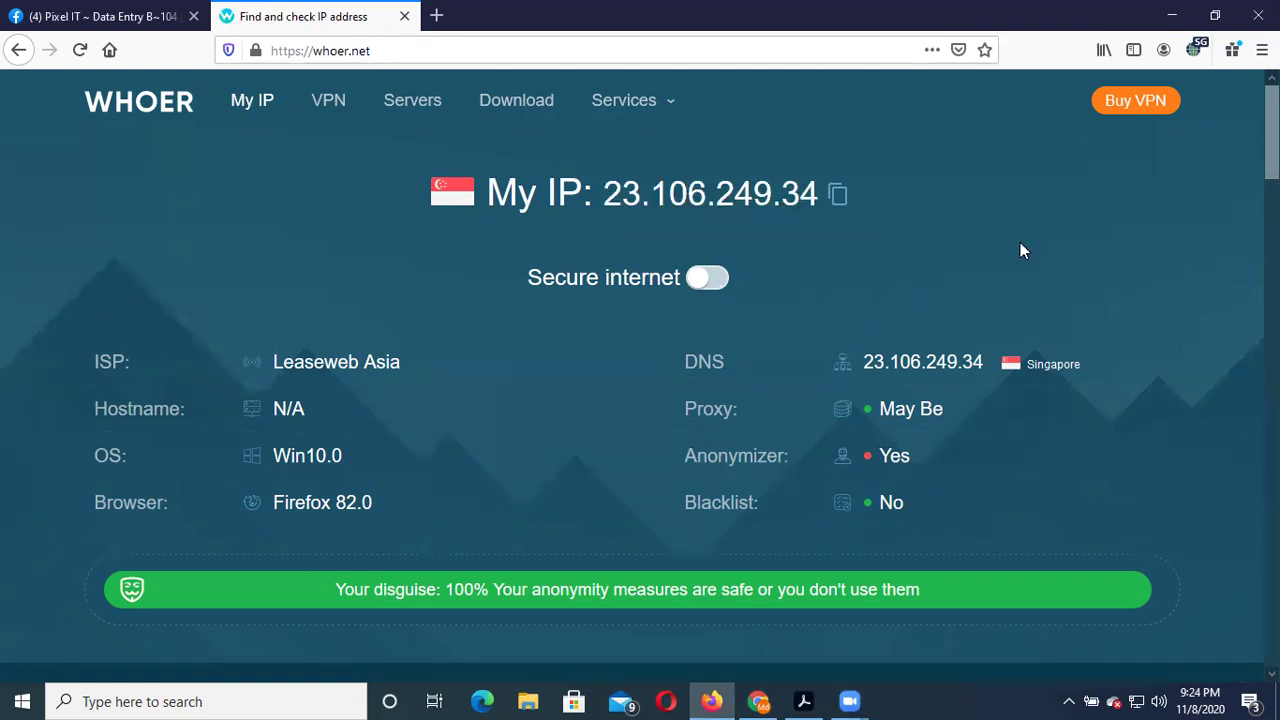
left_click(1194, 60)
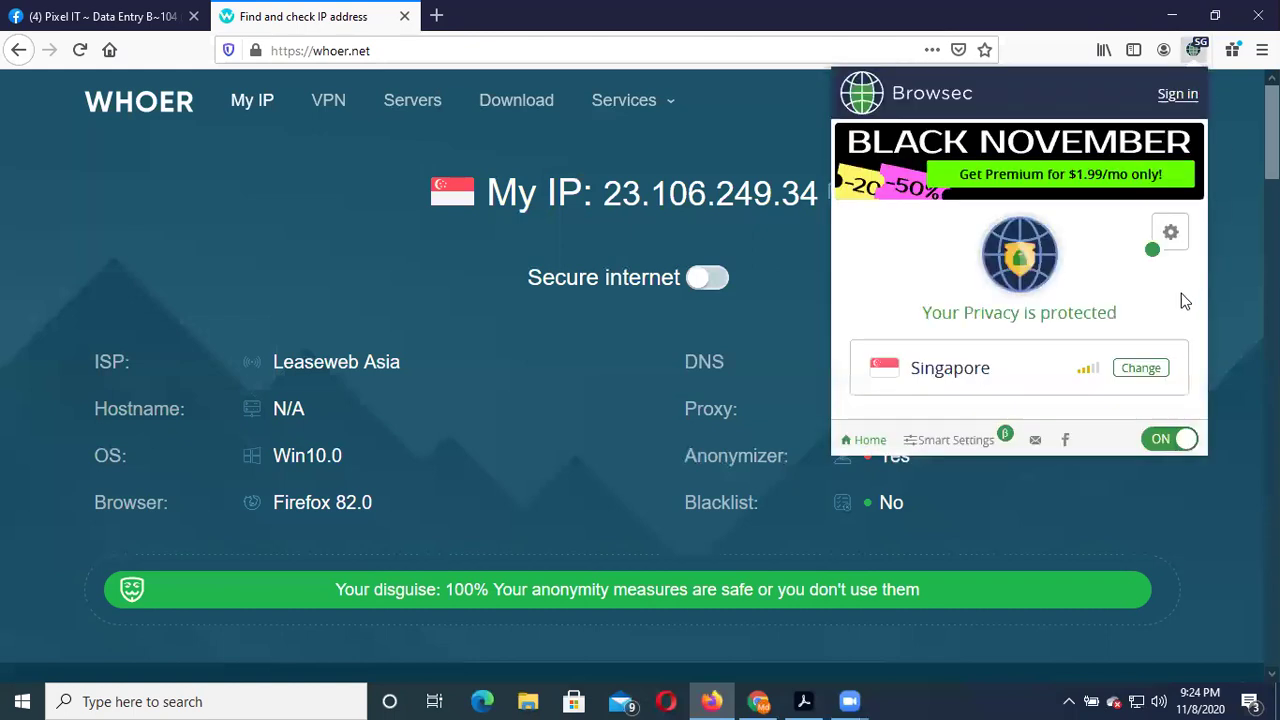
left_click(1165, 442)
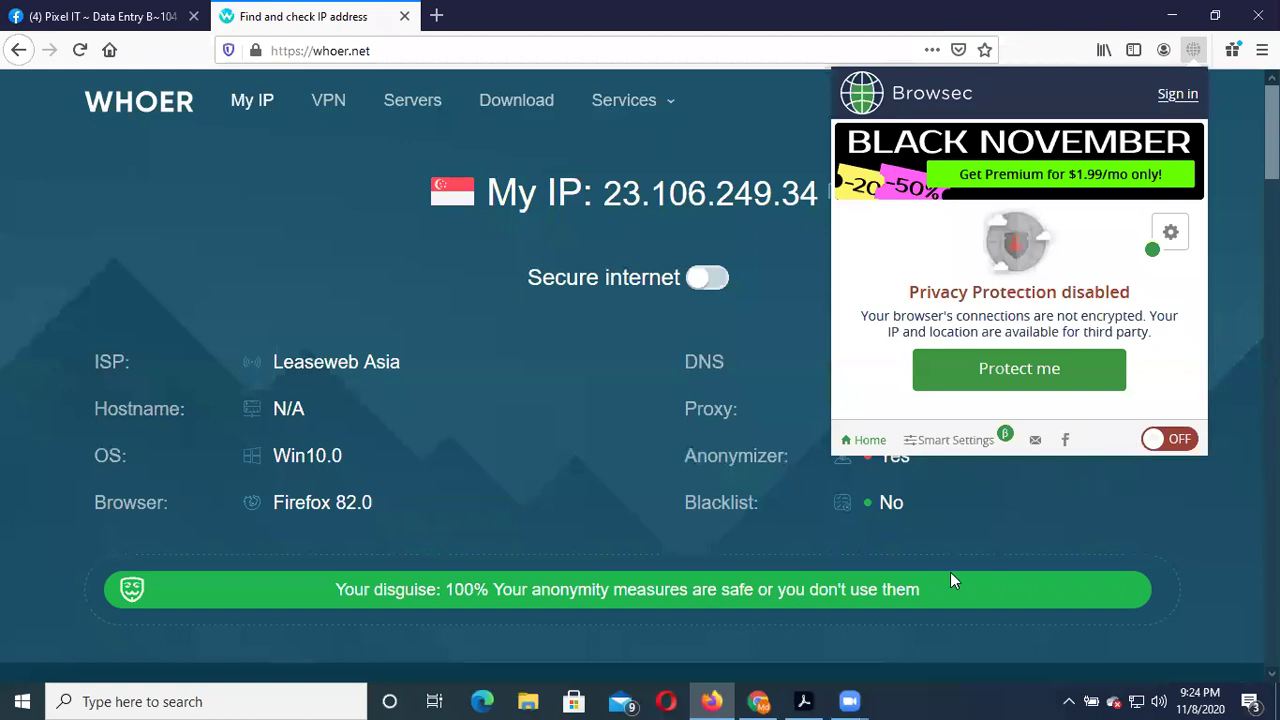
Show the Class 05 page of Data-entry-Module.pdf in Acrobat, then switch to Chrome and view the Pixel – Ecommerce shop page
left_click(803, 701)
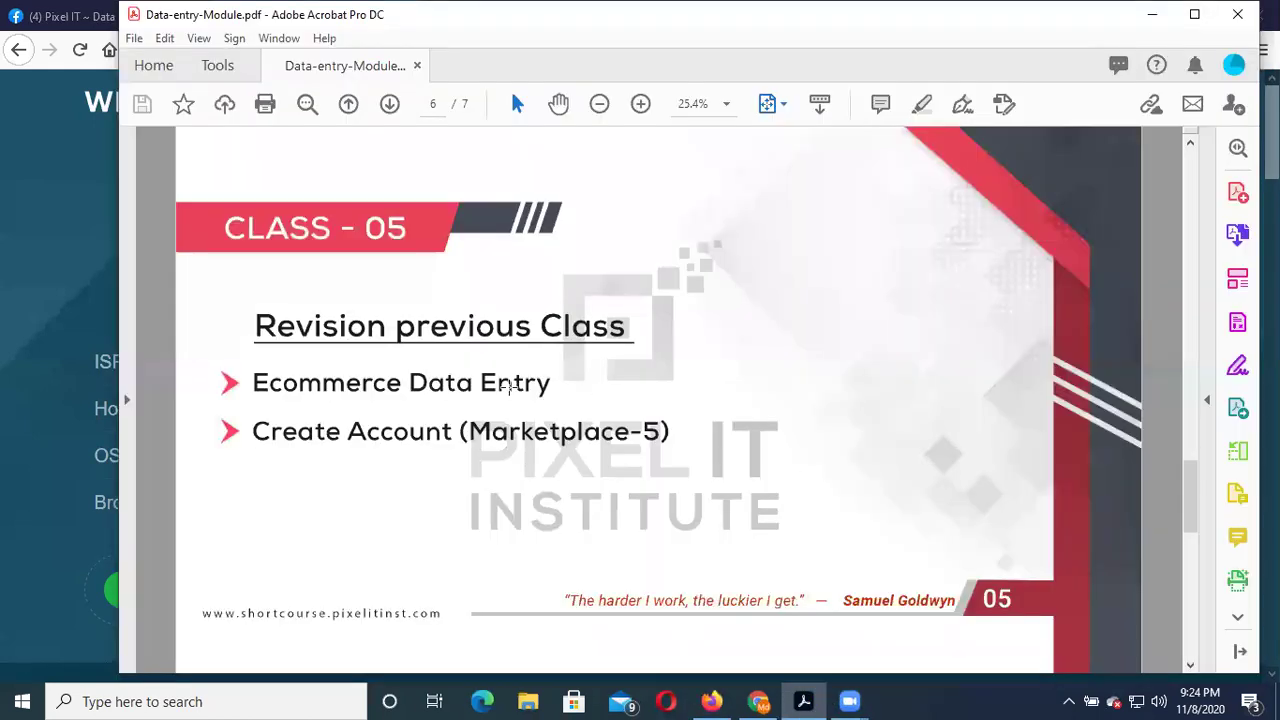
left_click(758, 701)
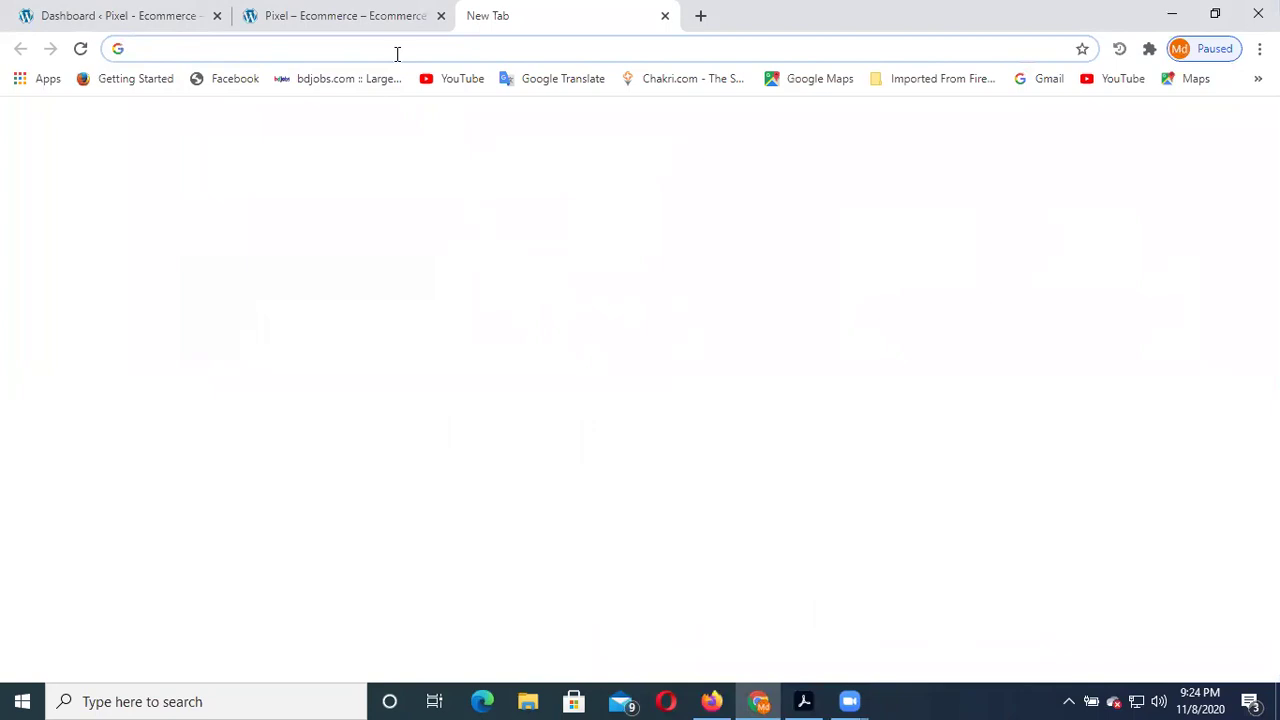
left_click(351, 16)
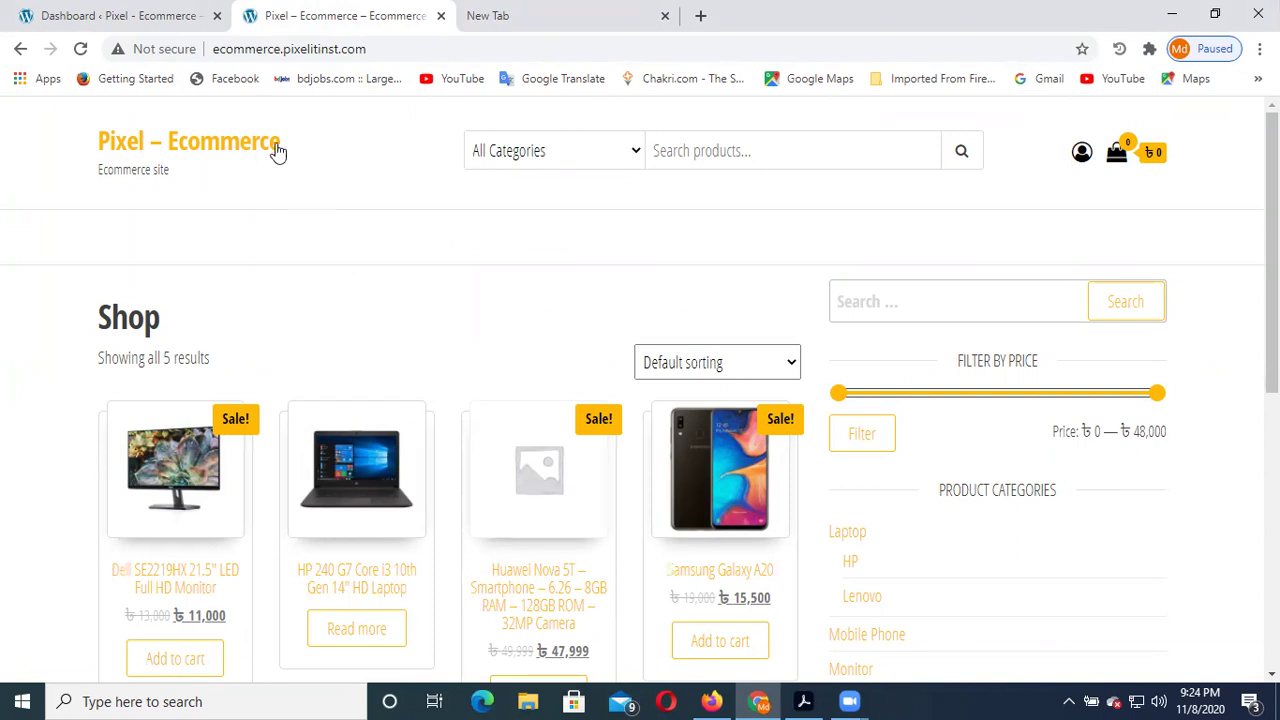
scroll(350, 264, "down", 1)
scroll(352, 270, "up", 1)
Search Google for "daraz bd" in the empty tab and open the Daraz.com.bd site
left_click(580, 18)
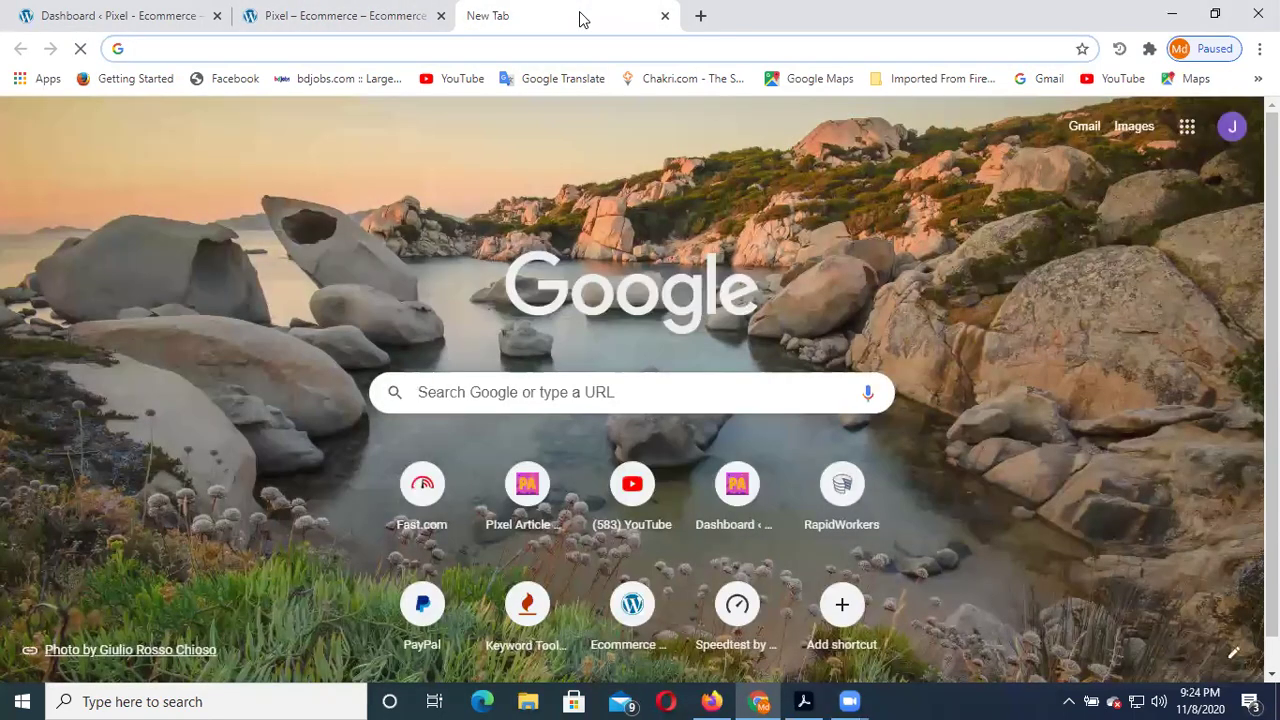
type("dar")
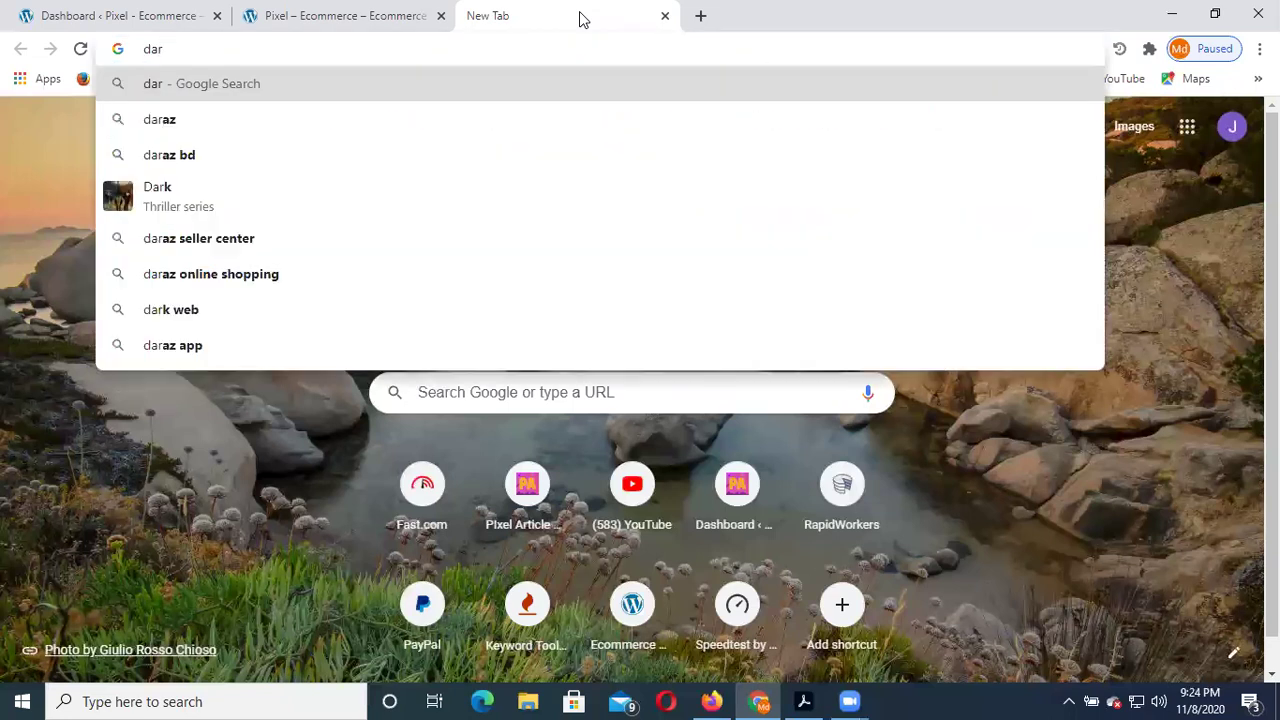
type("a")
left_click(391, 163)
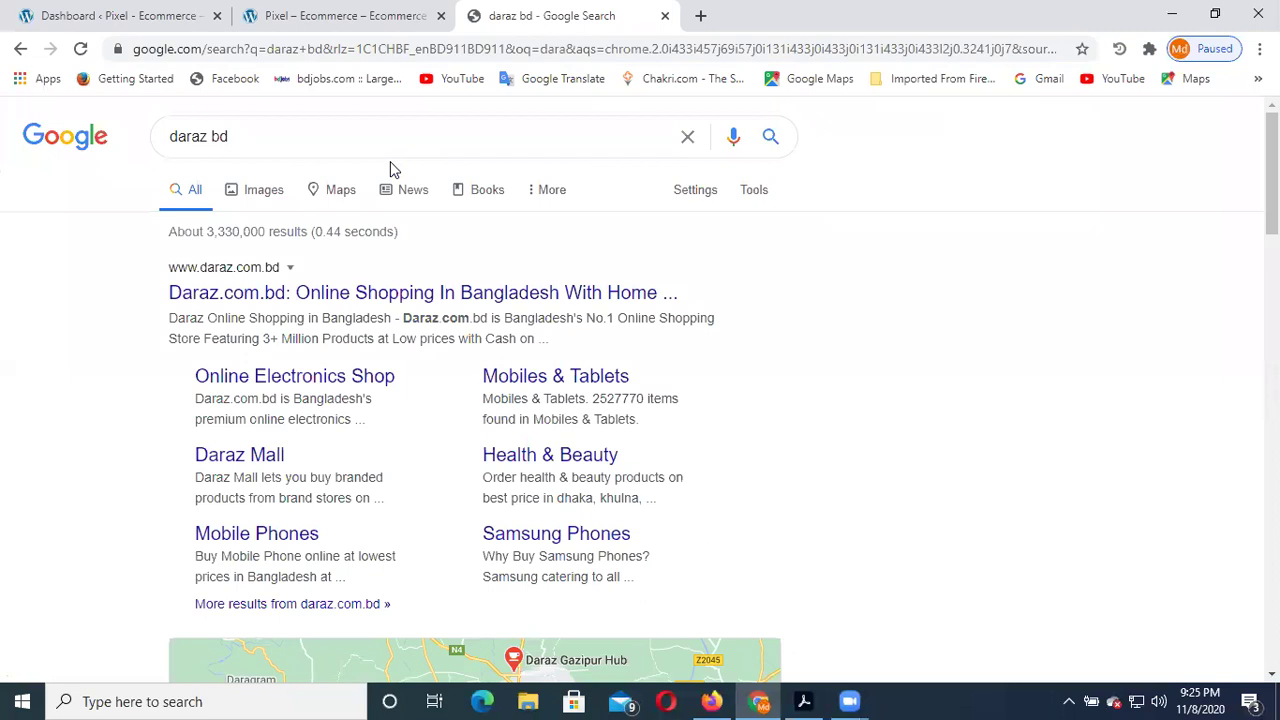
left_click(305, 291)
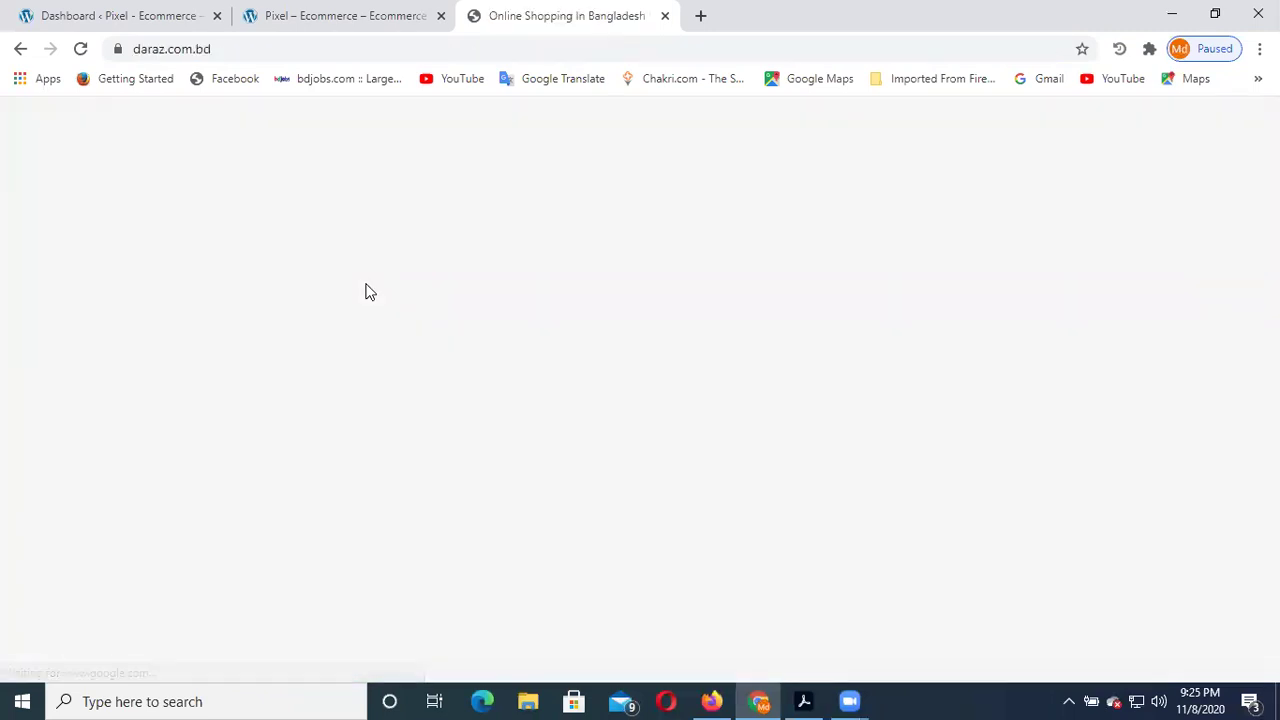
Look through the Daraz homepage's Flash Sale, Categories and DarazMall sections
scroll(492, 309, "down", 5)
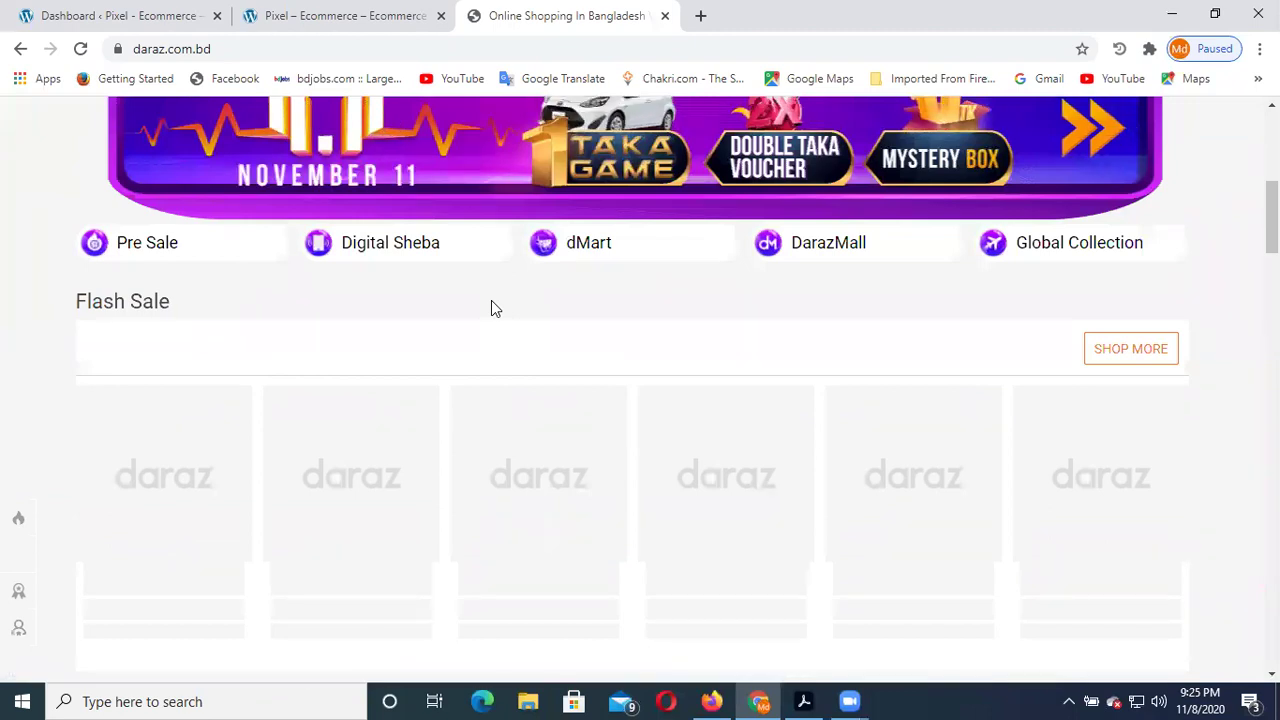
scroll(508, 341, "up", 5)
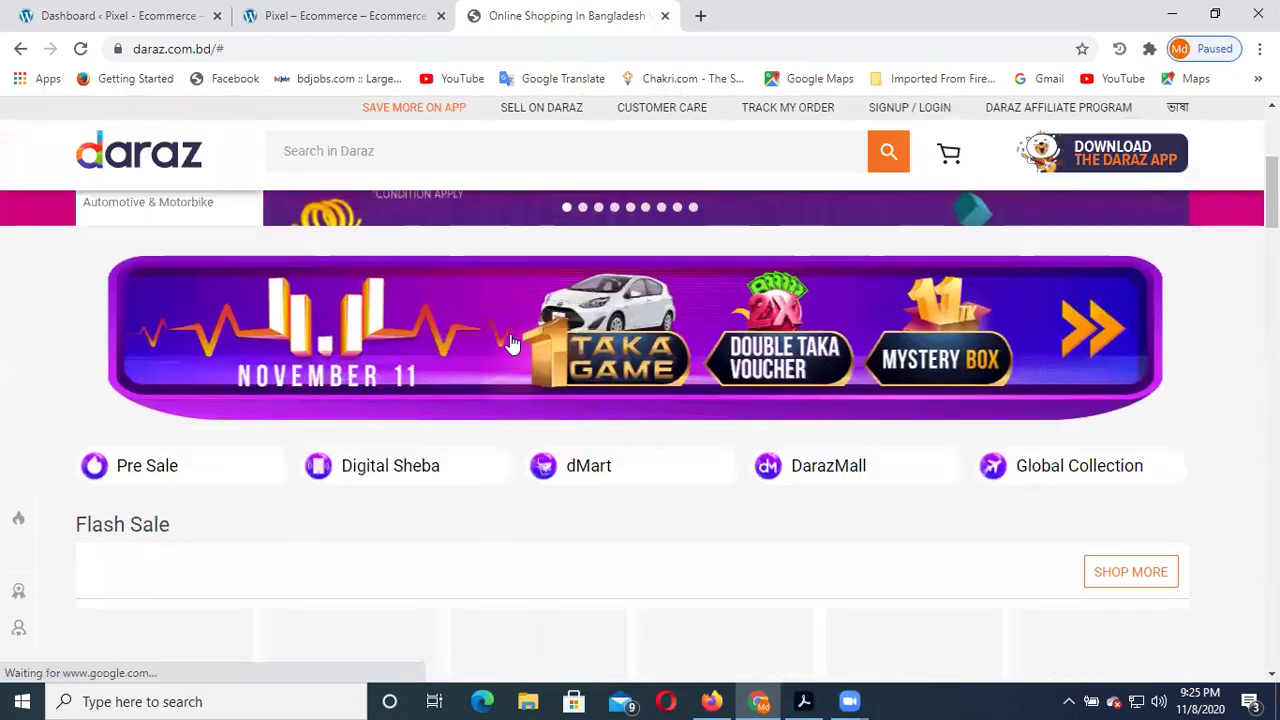
scroll(510, 343, "down", 6)
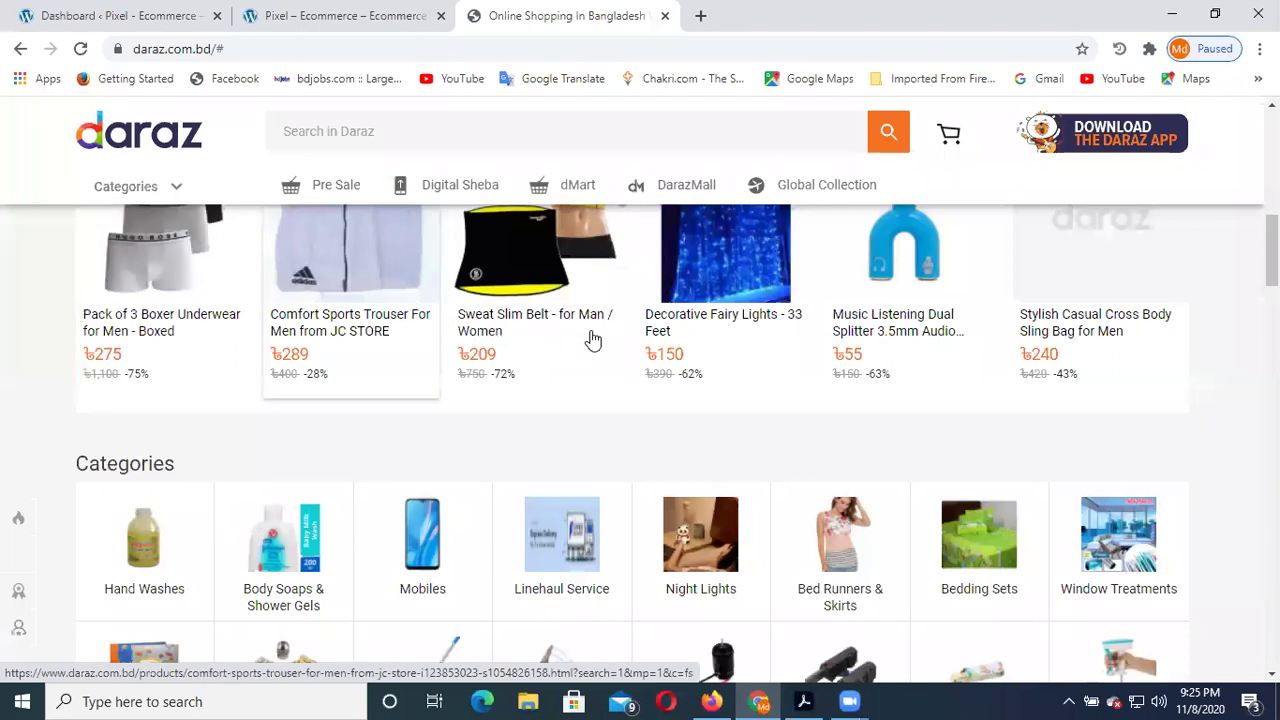
scroll(591, 337, "down", 2)
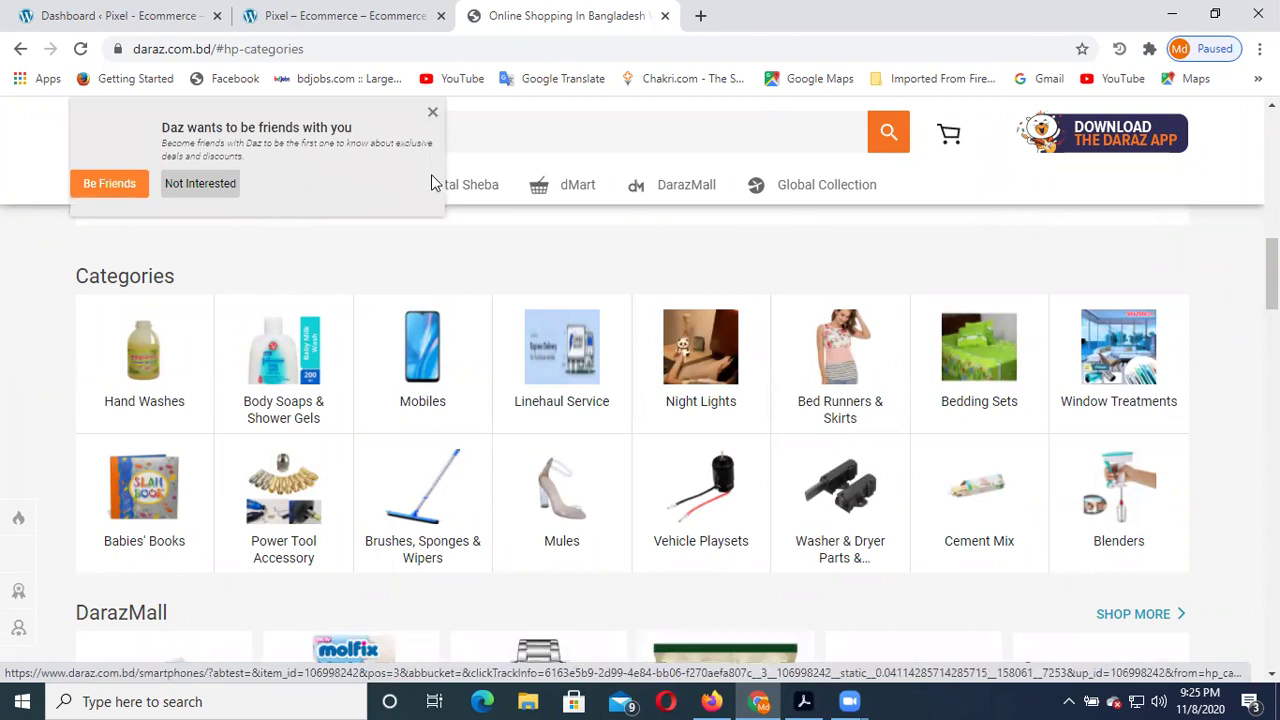
scroll(457, 337, "down", 4)
scroll(463, 343, "down", 3)
scroll(463, 343, "up", 5)
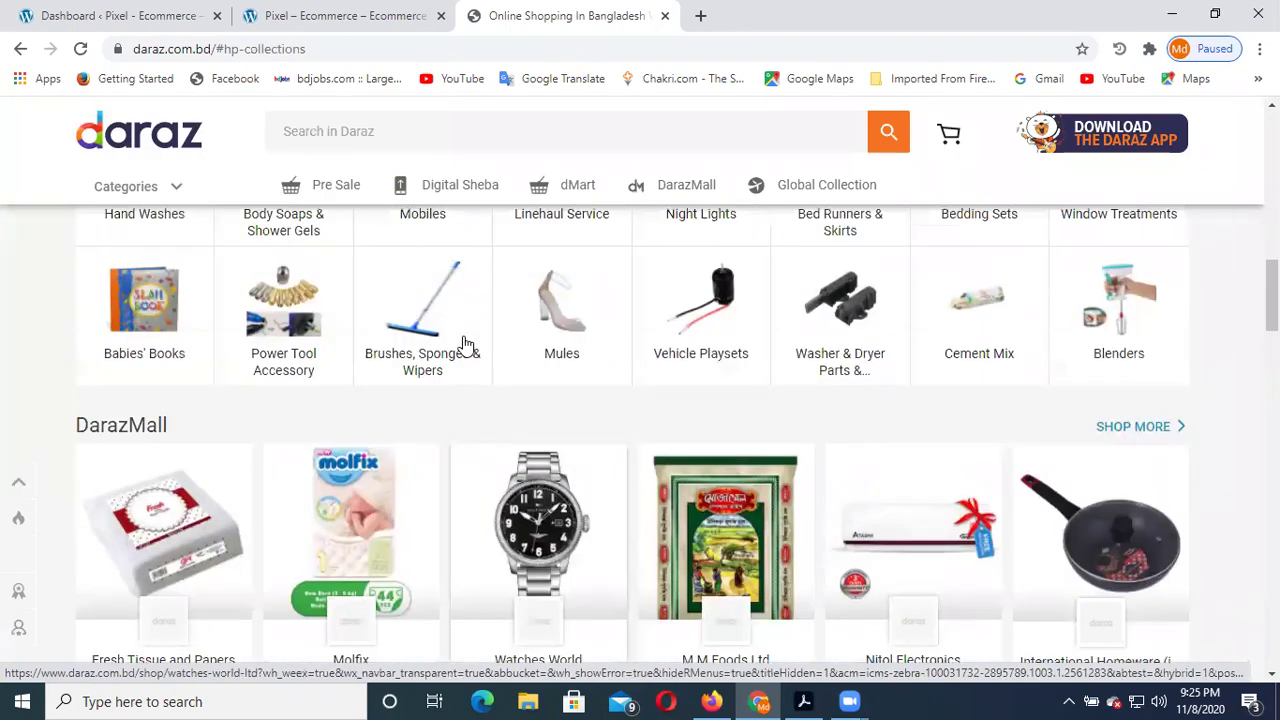
scroll(478, 364, "down", 1)
scroll(478, 364, "down", 1)
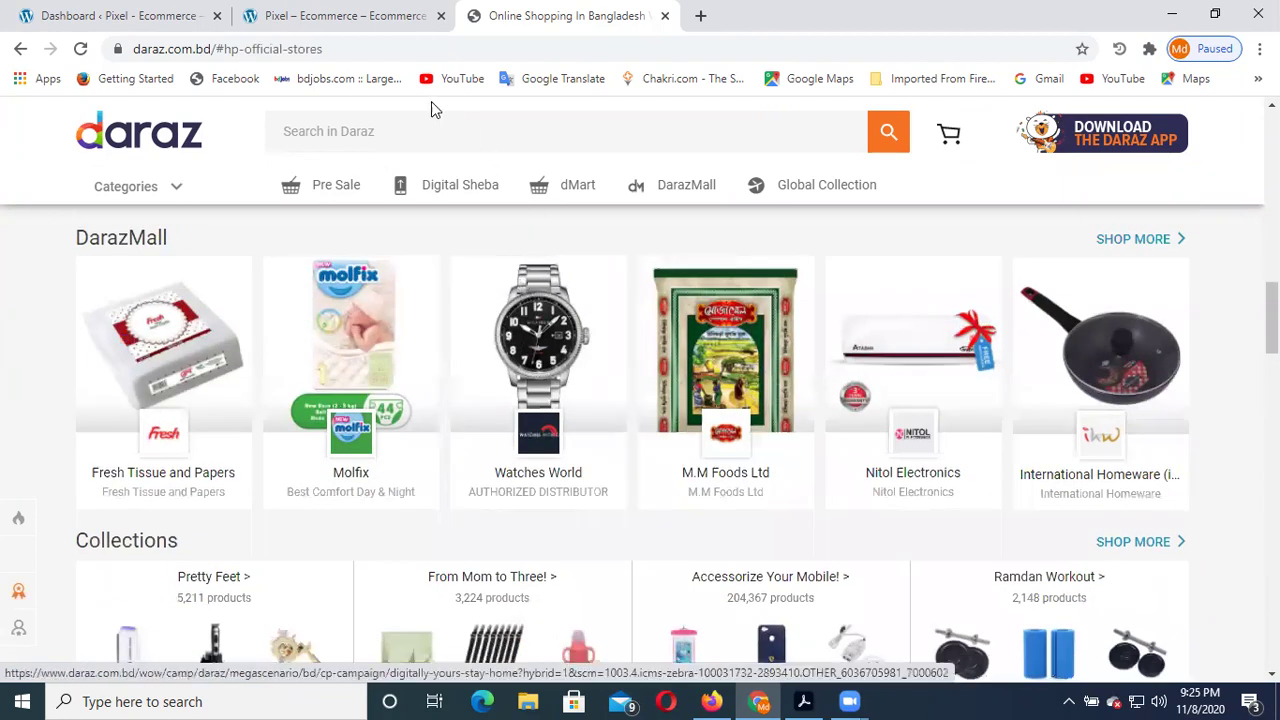
Compare the product listings on the Pixel – Ecommerce shop page with the Daraz homepage
left_click(380, 22)
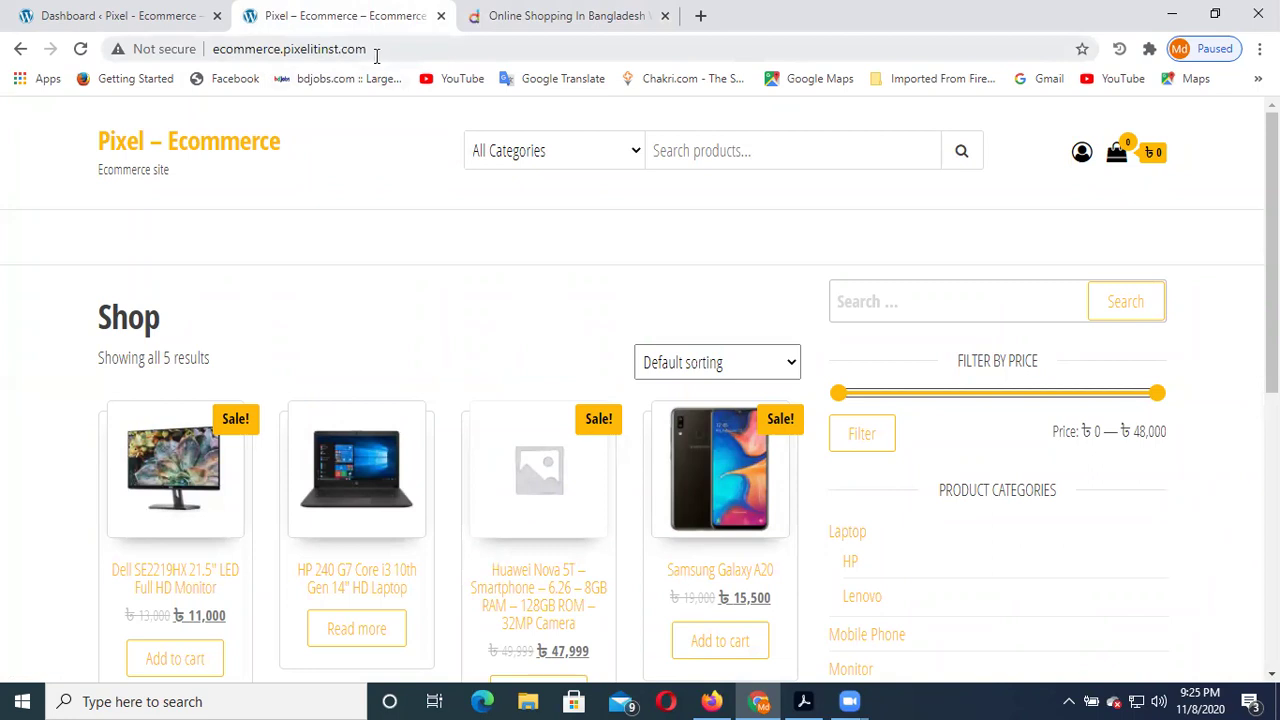
scroll(397, 294, "down", 5)
scroll(400, 300, "up", 2)
scroll(397, 300, "up", 3)
left_click(563, 16)
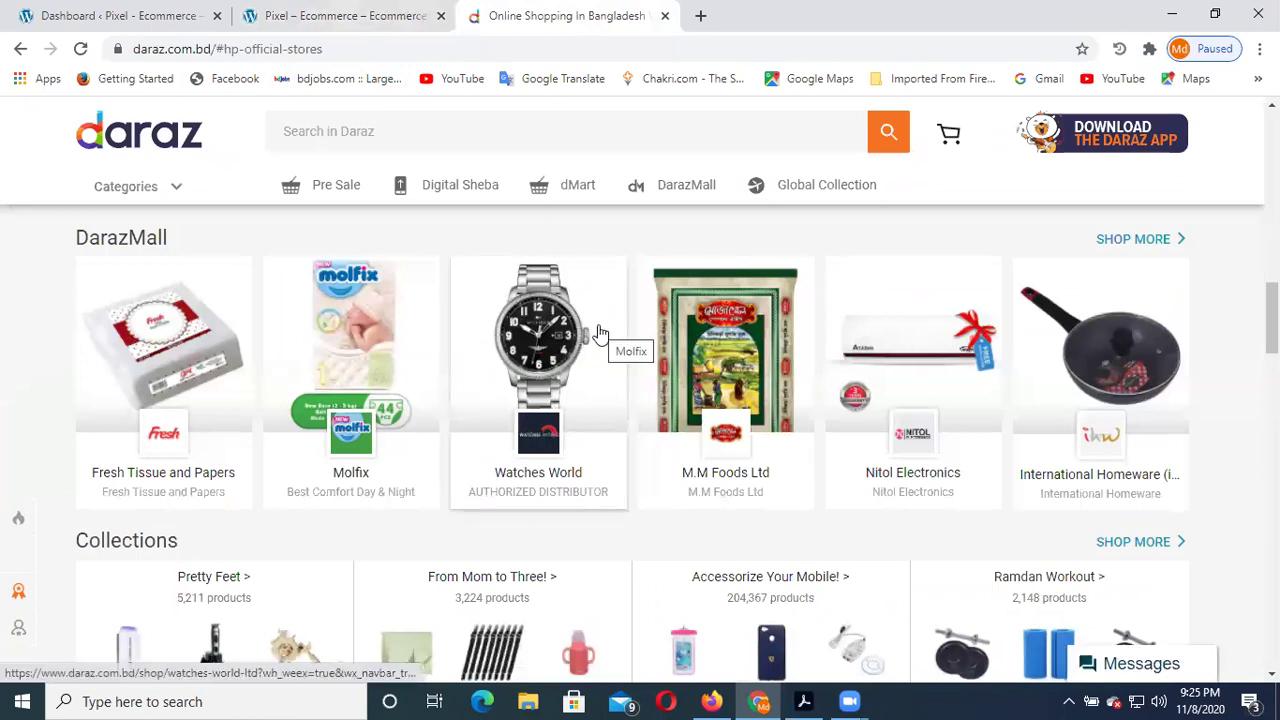
left_click(367, 20)
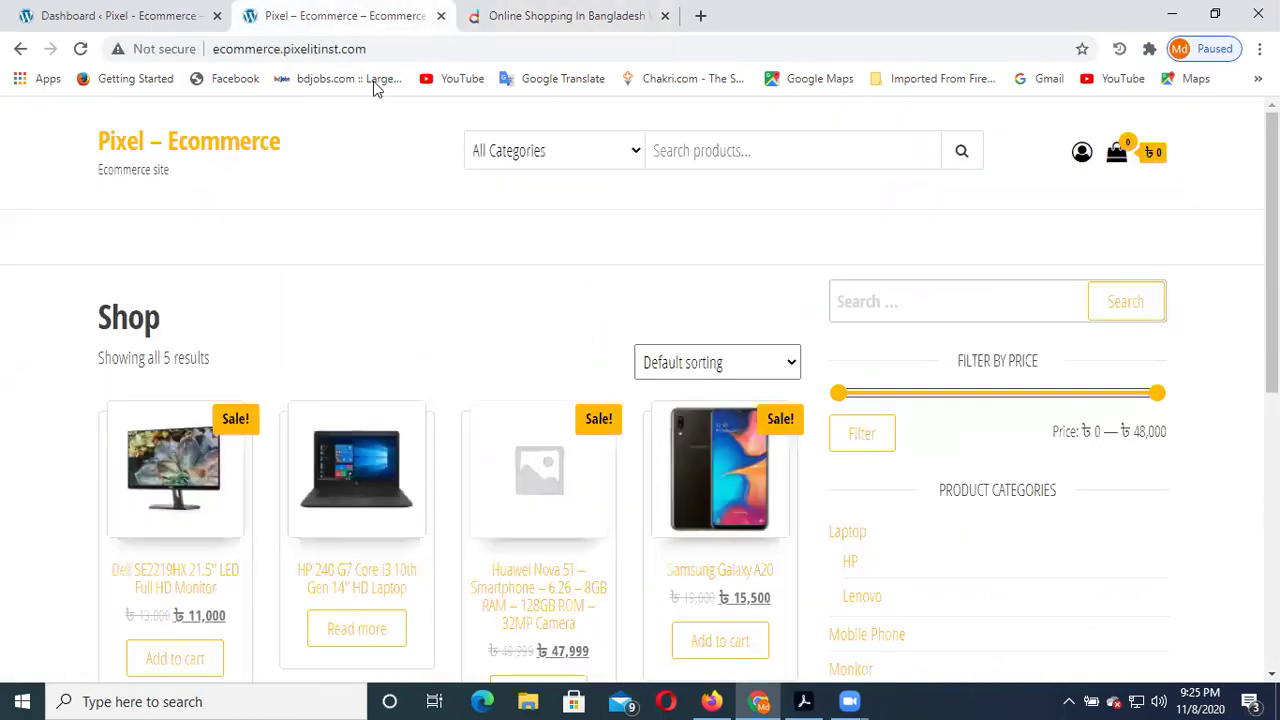
scroll(367, 387, "down", 3)
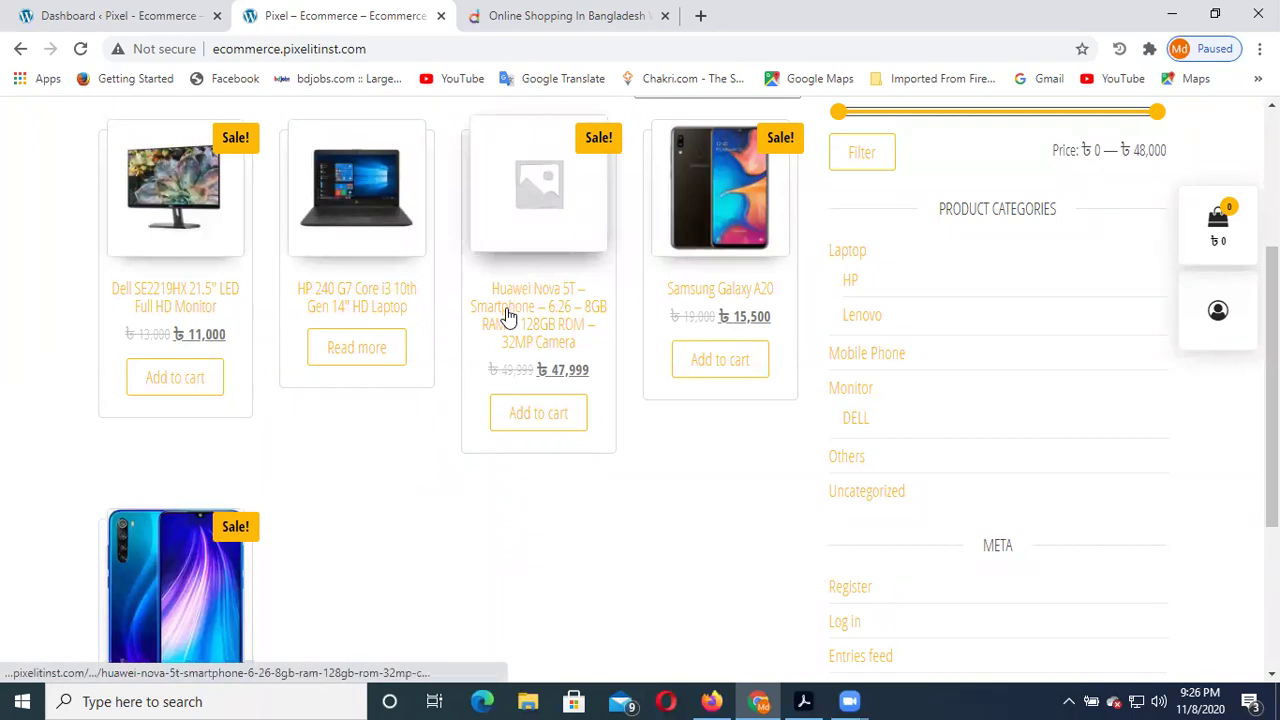
scroll(507, 316, "up", 1)
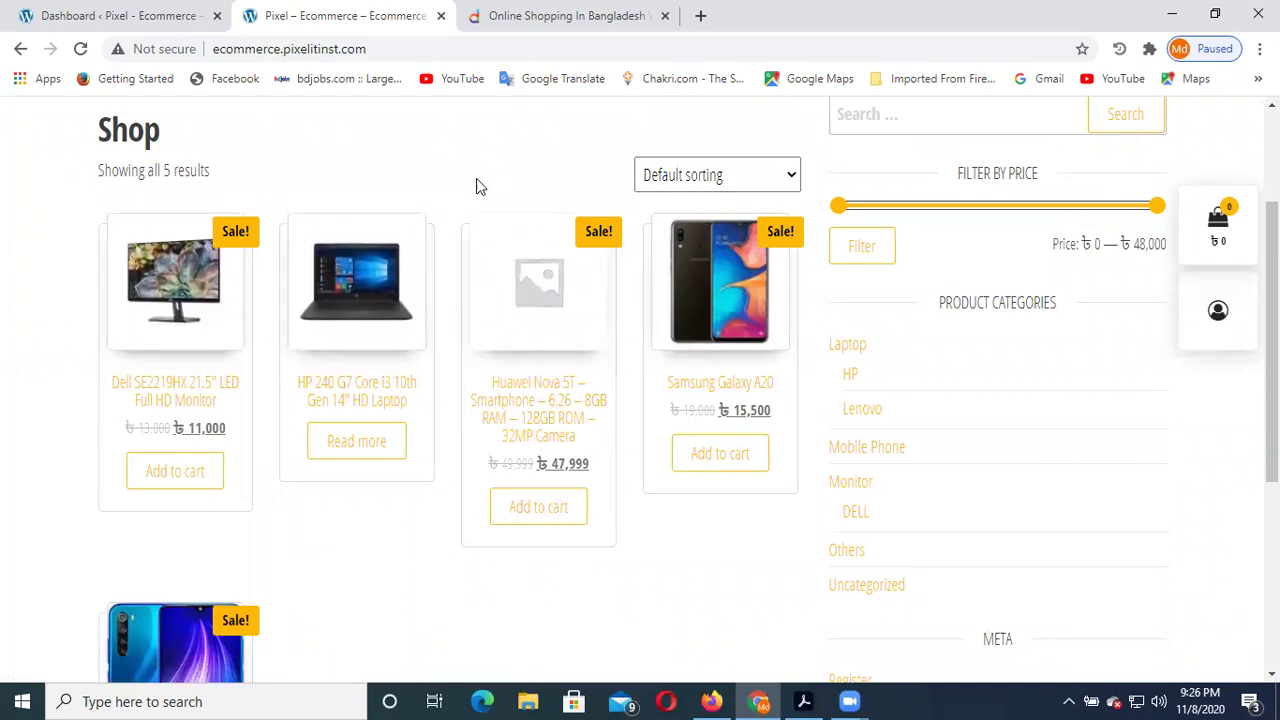
Extend the shop's address with /wp-admin/ and load the WordPress admin dashboard
left_click(378, 48)
left_click(378, 48)
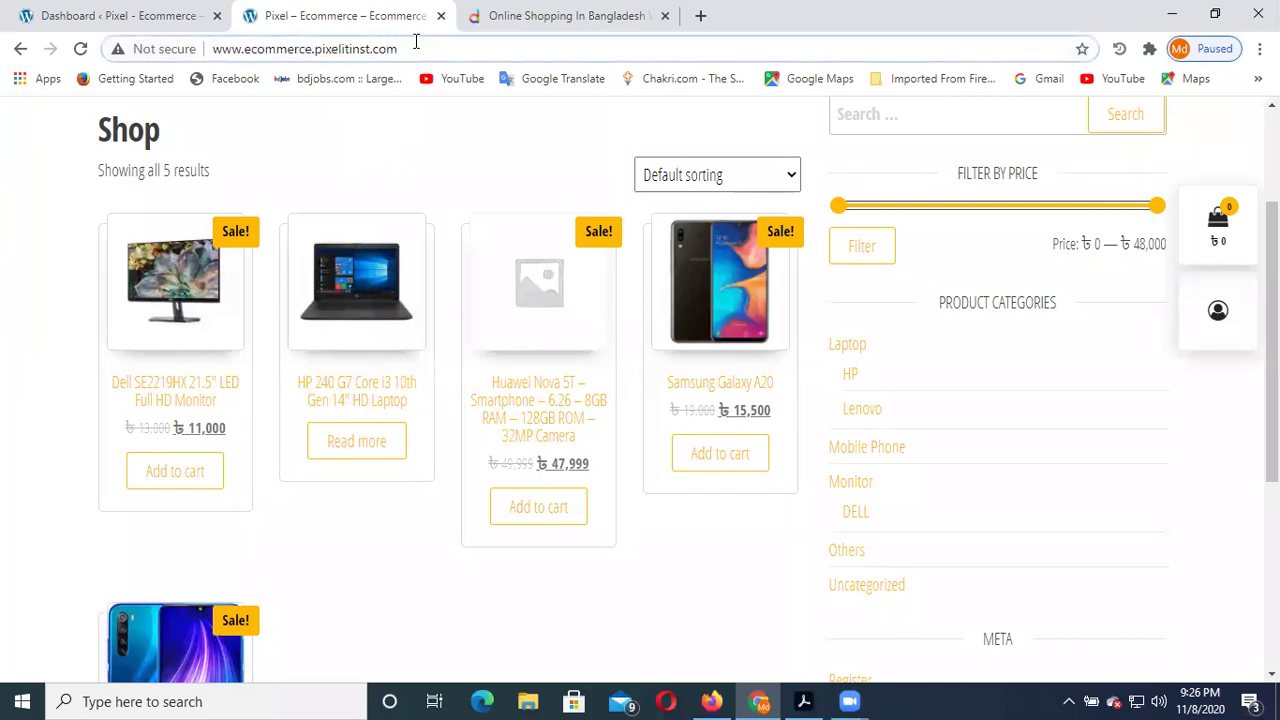
type("/")
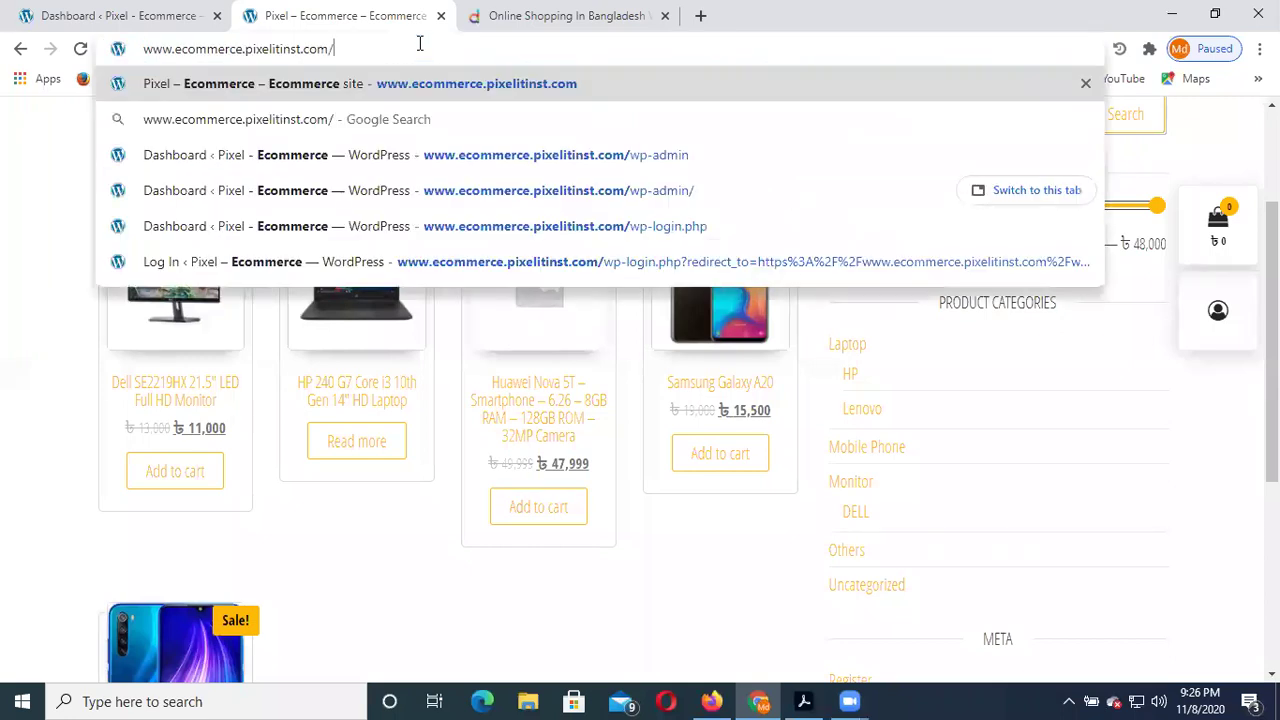
type("wp")
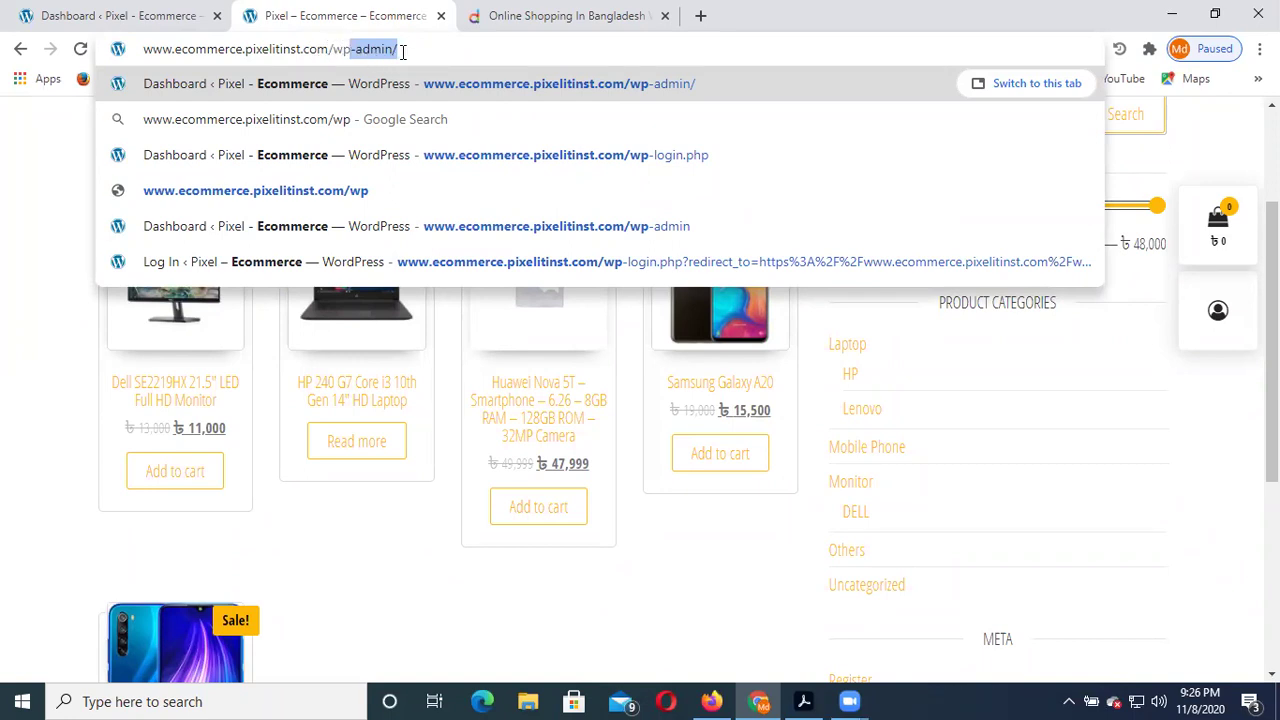
key("Return")
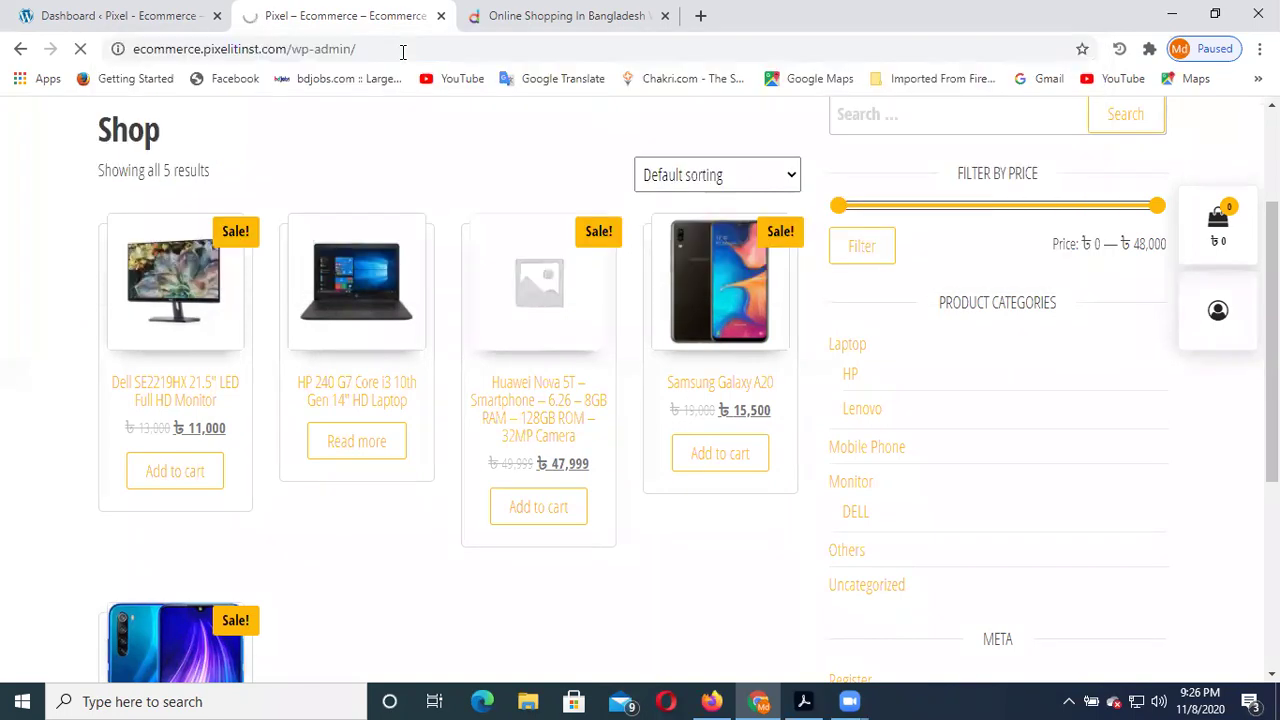
Remove /wp-admin/ from the dashboard's address and load the shop's public front page
left_click_drag(378, 47, 290, 48)
left_click(386, 47)
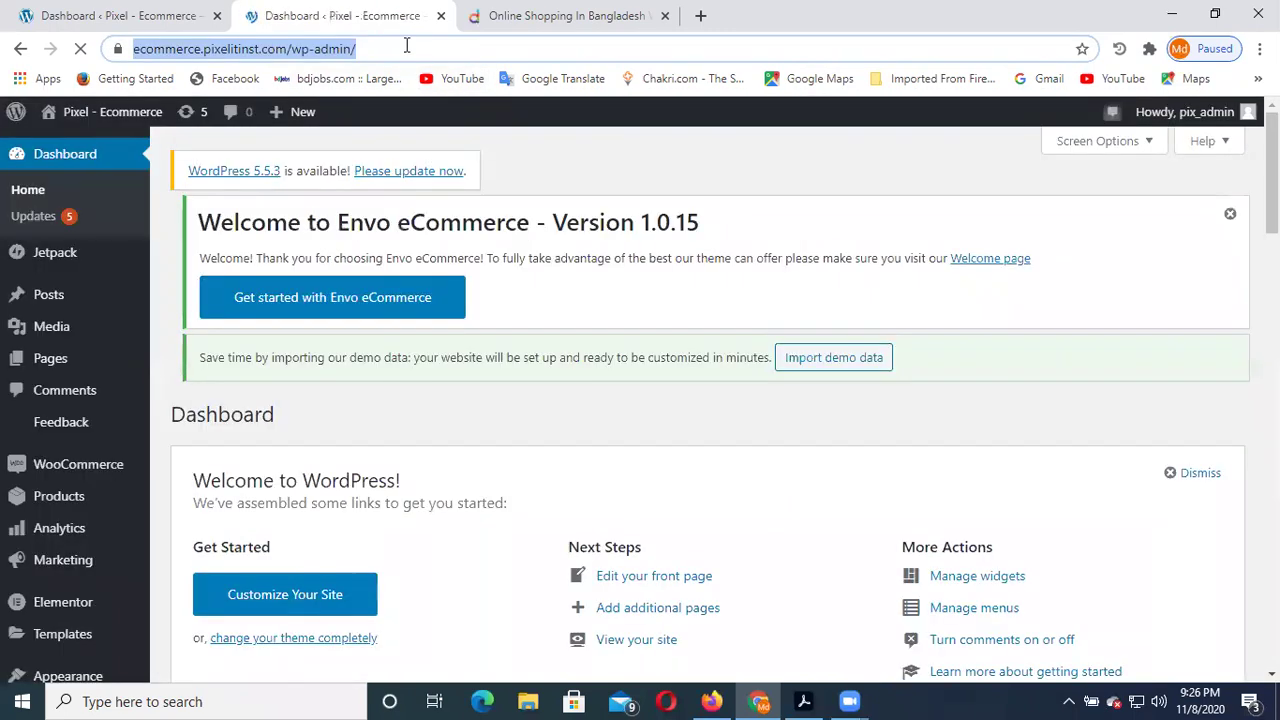
left_click(397, 47)
left_click_drag(429, 48, 362, 48)
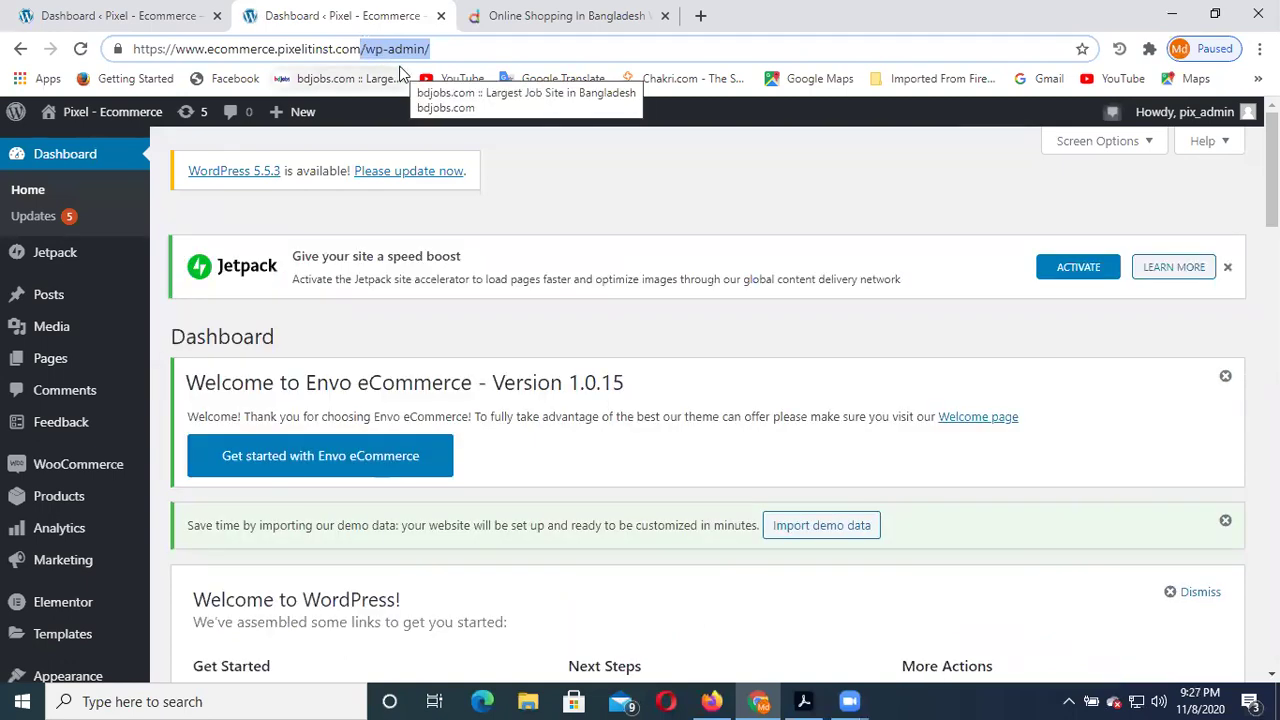
key("BackSpace")
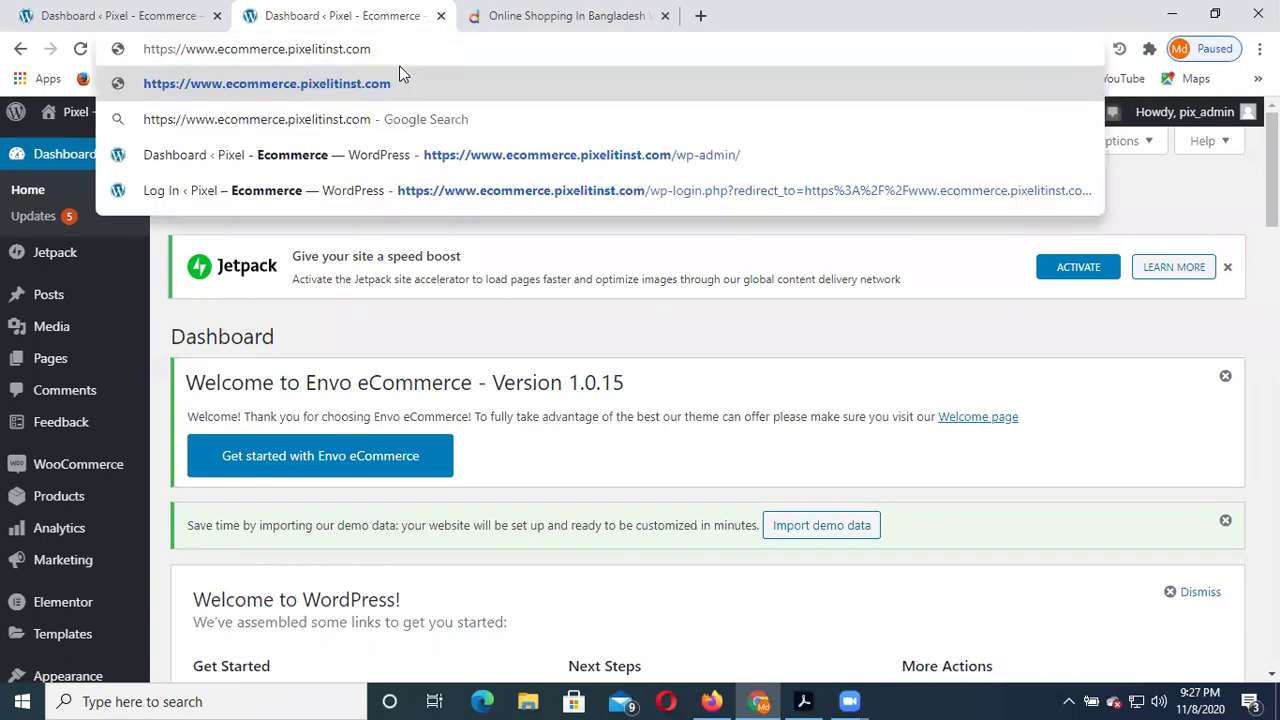
key("Return")
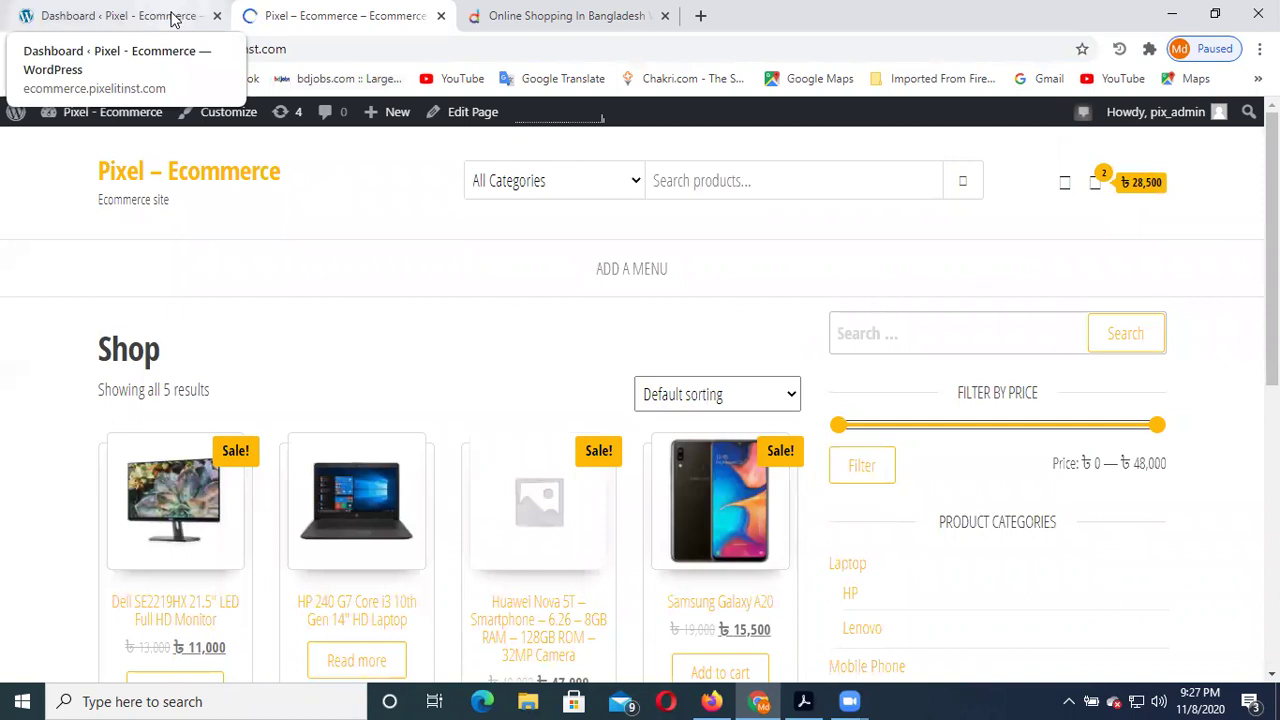
Glance at the WordPress dashboard tab, then return to Daraz and open the Watches World store from DarazMall
left_click(172, 20)
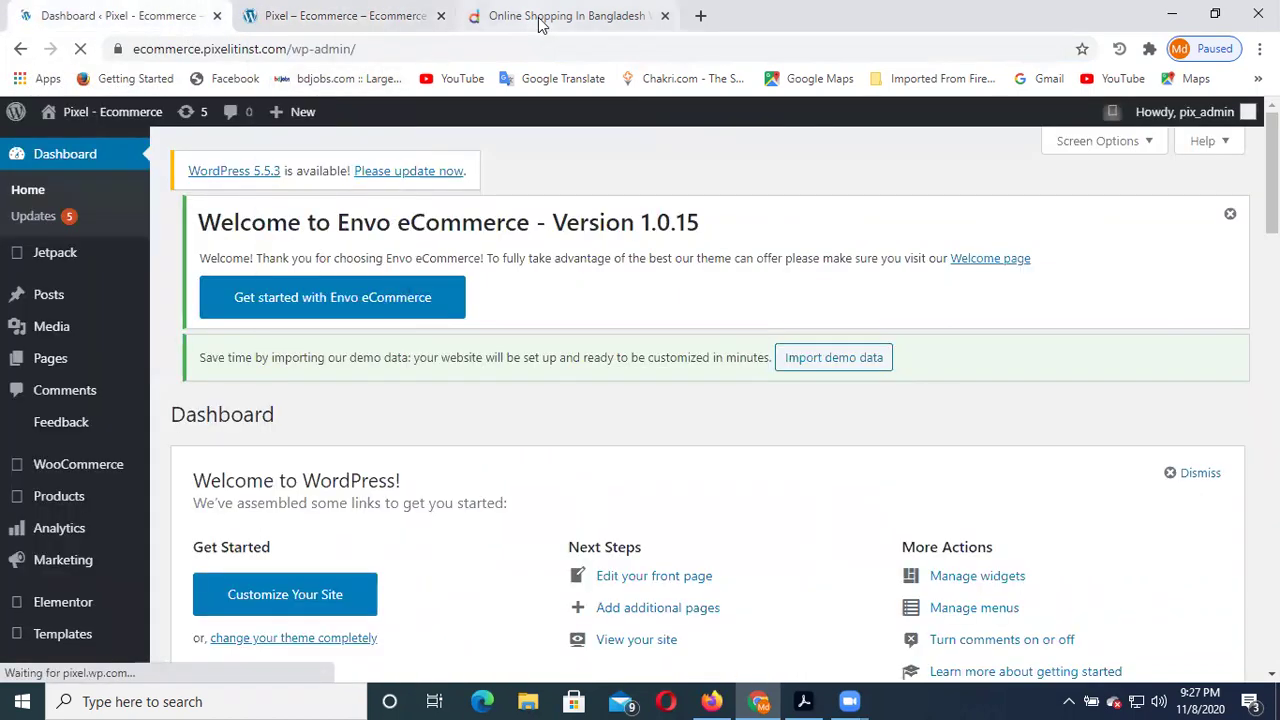
left_click(535, 15)
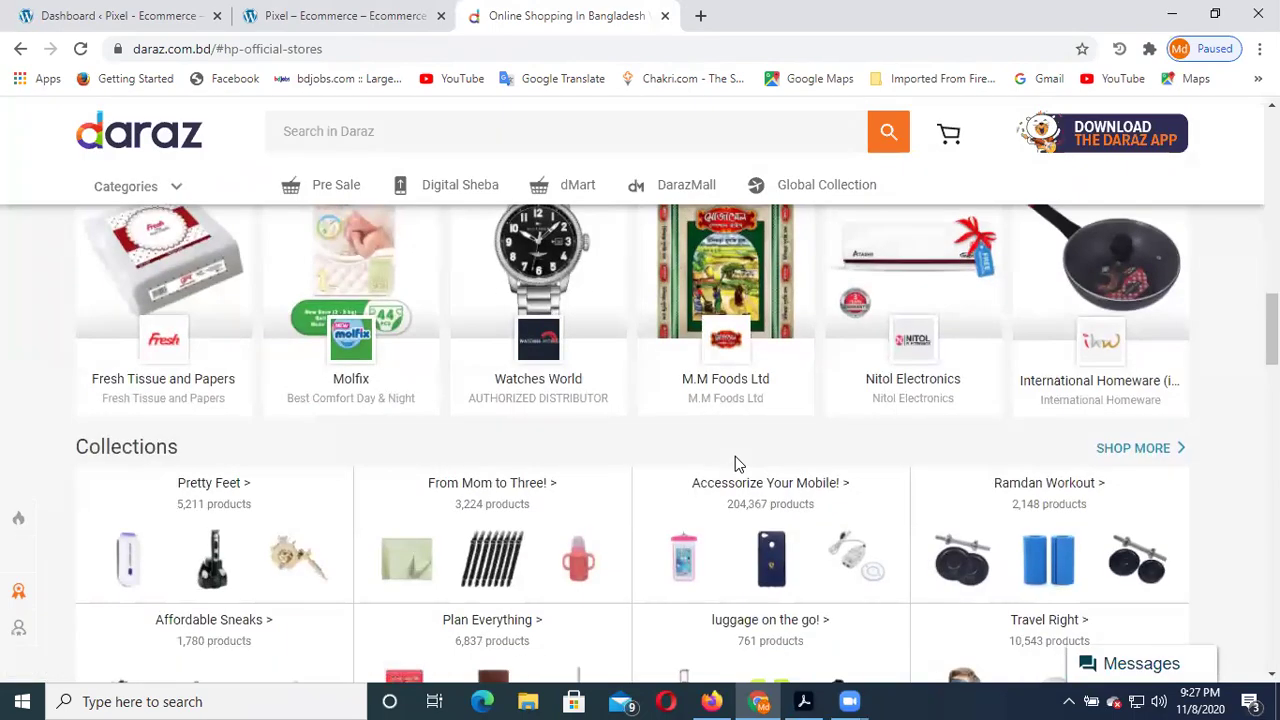
scroll(723, 451, "up", 2)
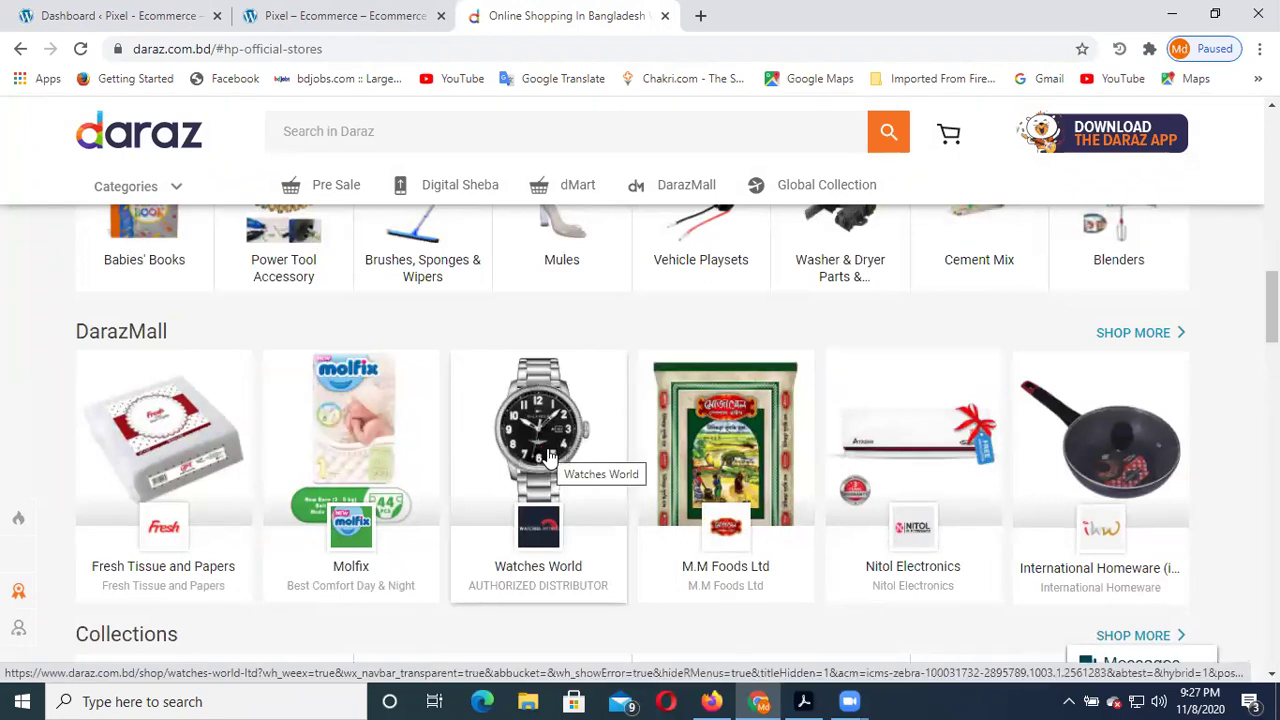
left_click(548, 455)
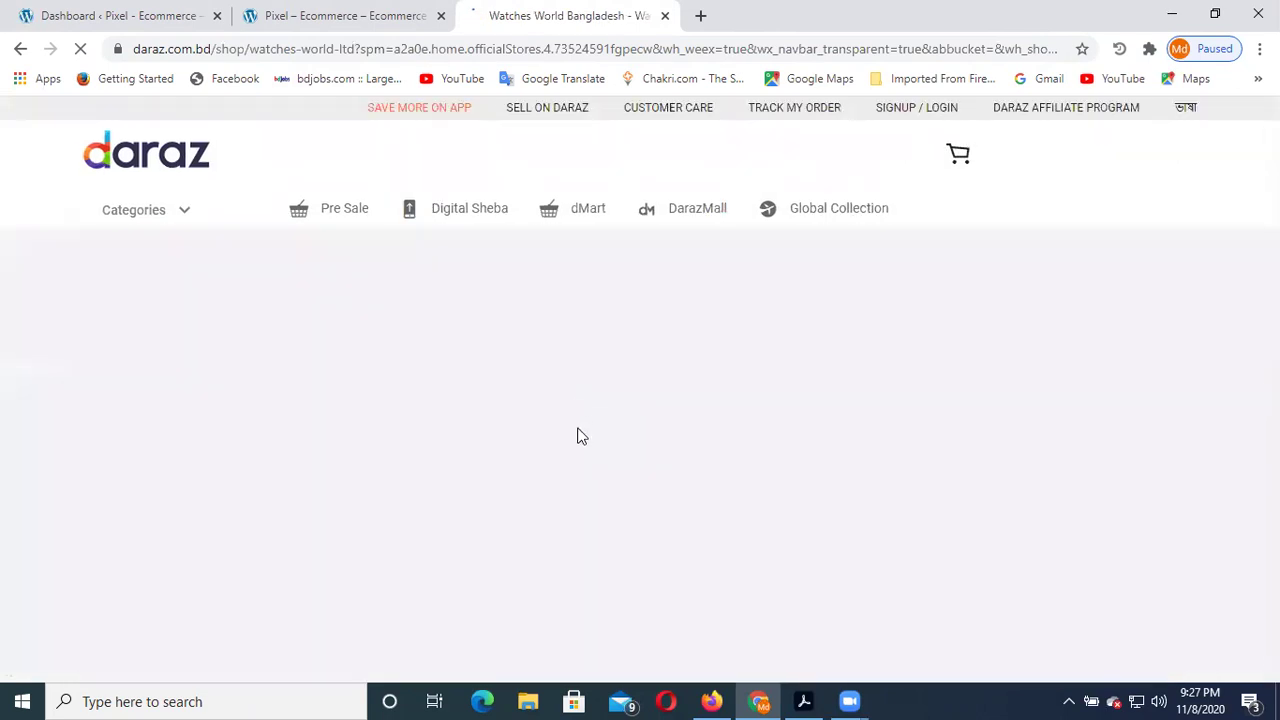
Look through the Top Deals watches on the Watches World store's homepage
scroll(581, 394, "down", 2)
scroll(585, 400, "up", 2)
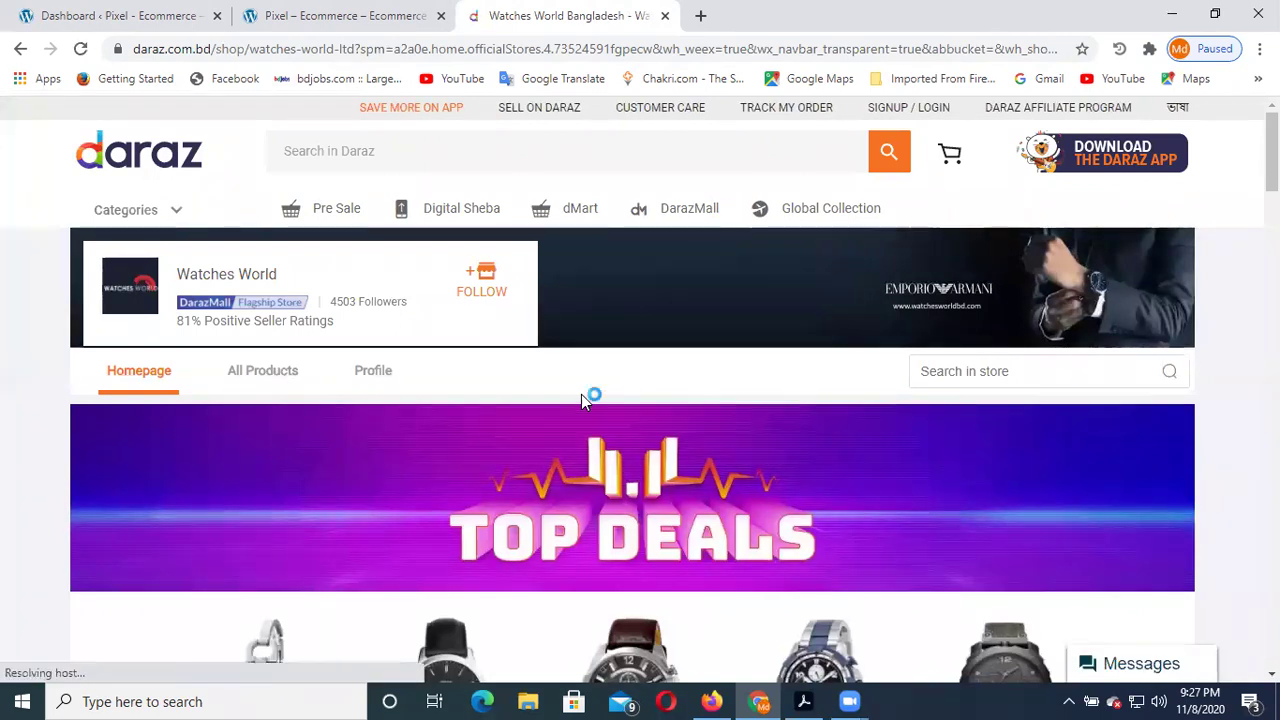
scroll(585, 400, "down", 2)
scroll(585, 400, "down", 2)
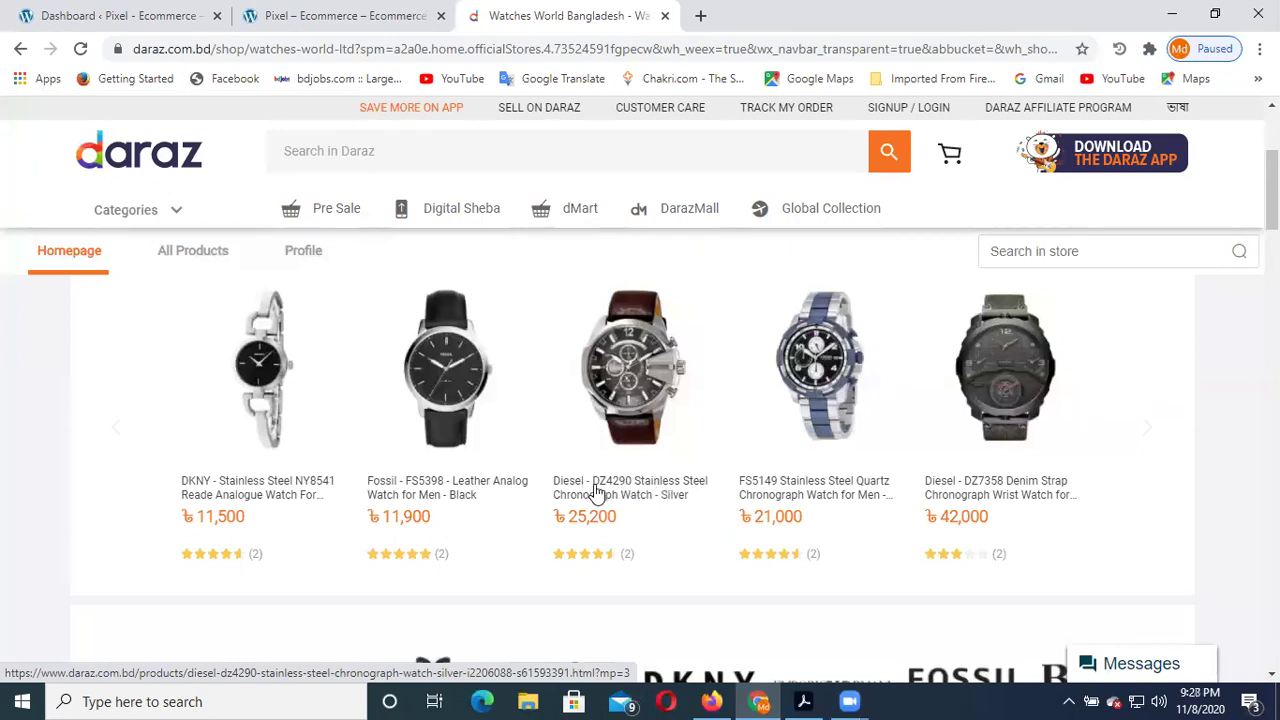
Open the Diesel DZ4290 Stainless Steel Chronograph Watch on Daraz and look over the WordPress dashboard's welcome and overview sections
left_click(631, 508)
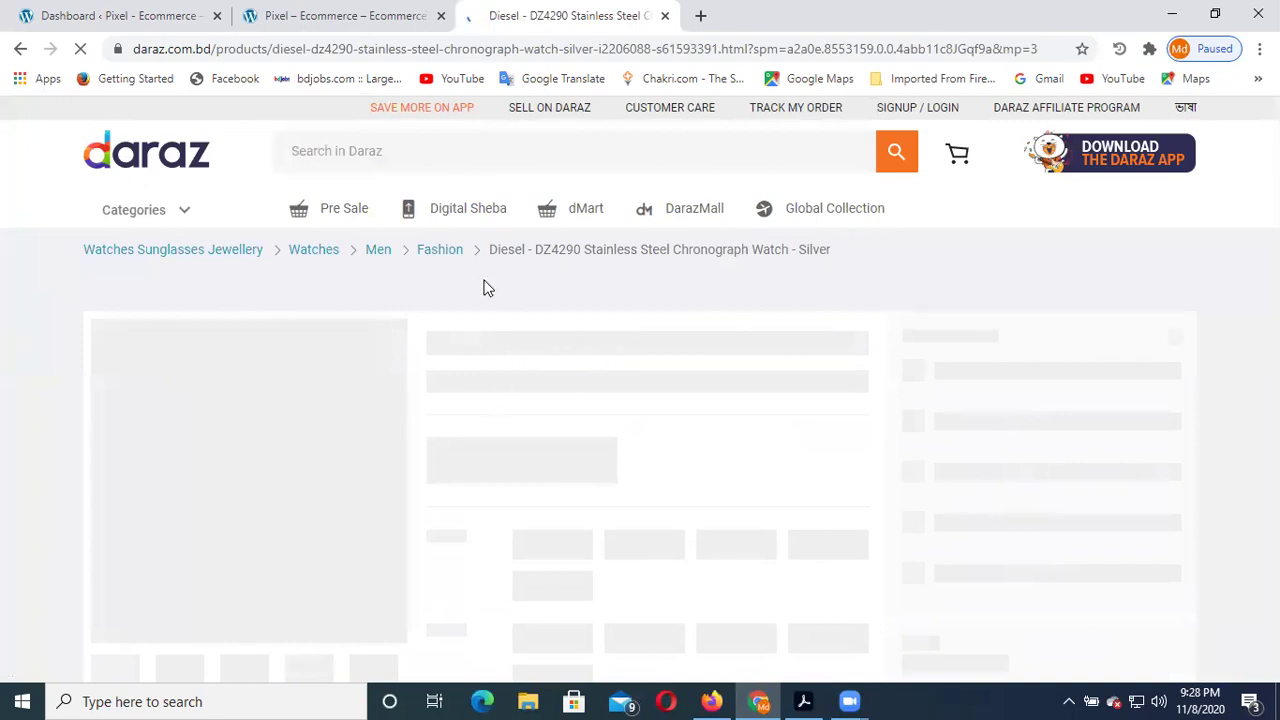
left_click(196, 18)
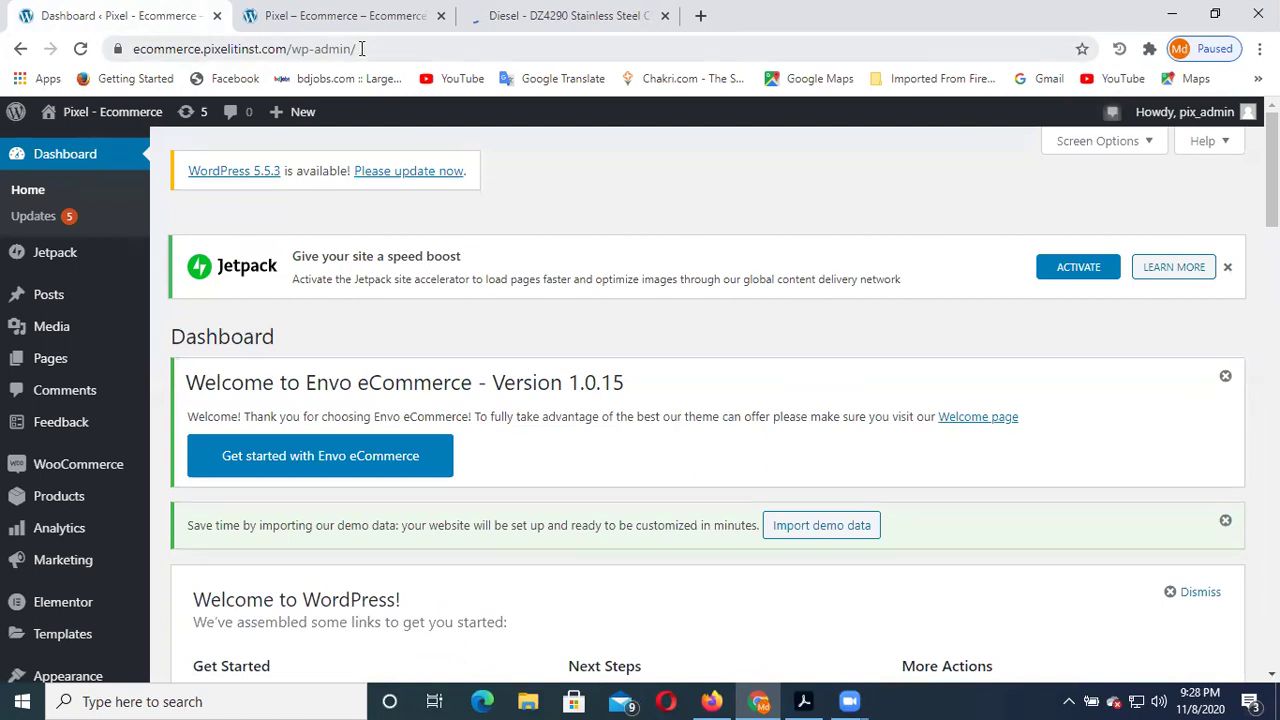
scroll(474, 415, "down", 4)
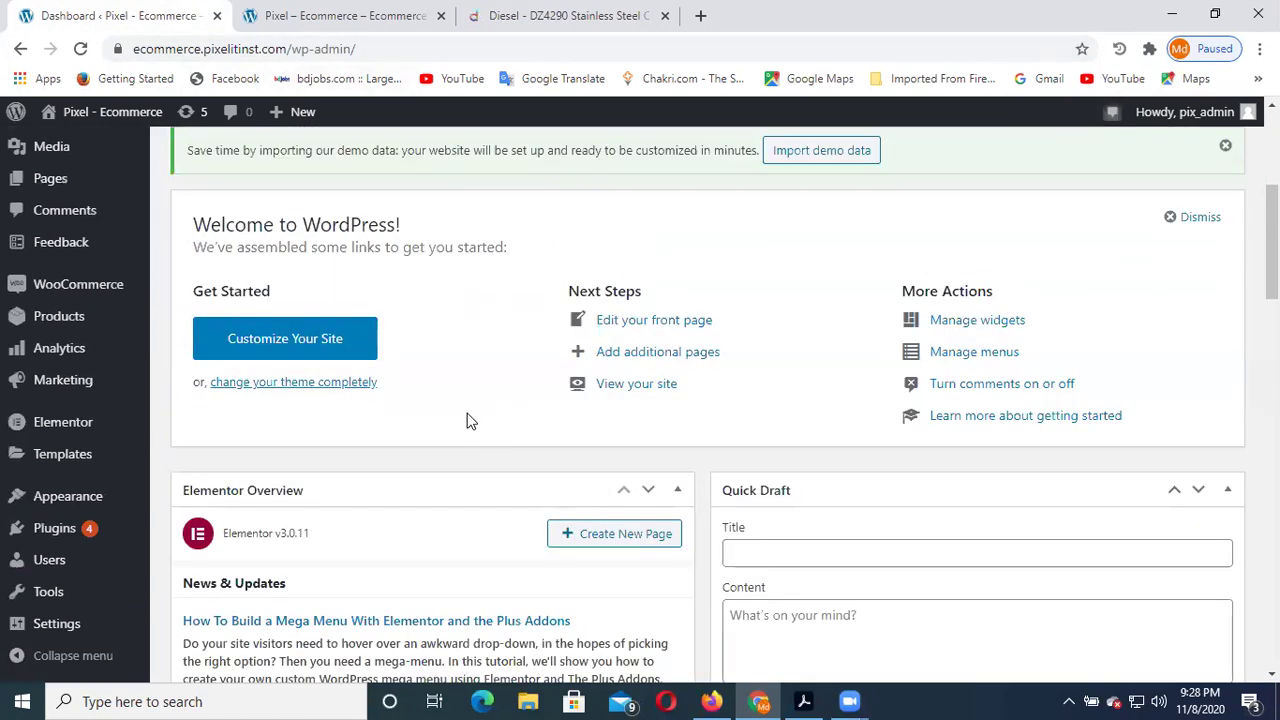
scroll(470, 418, "down", 3)
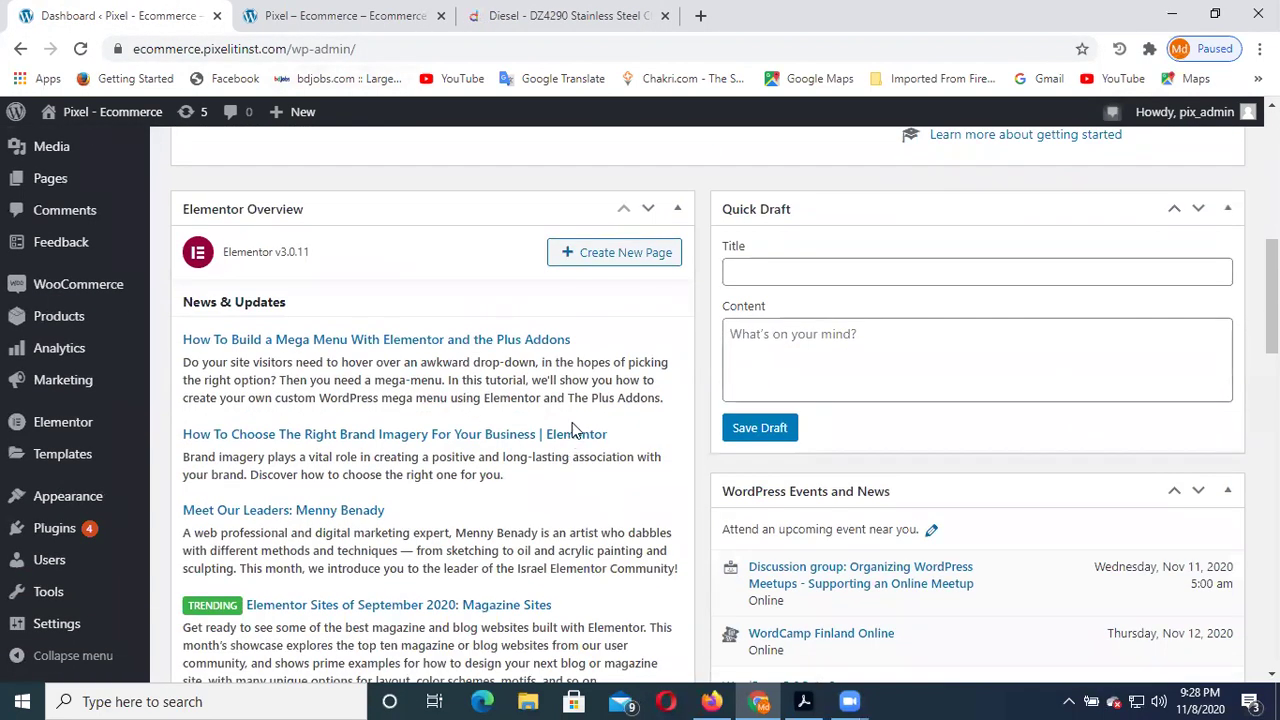
scroll(520, 450, "up", 5)
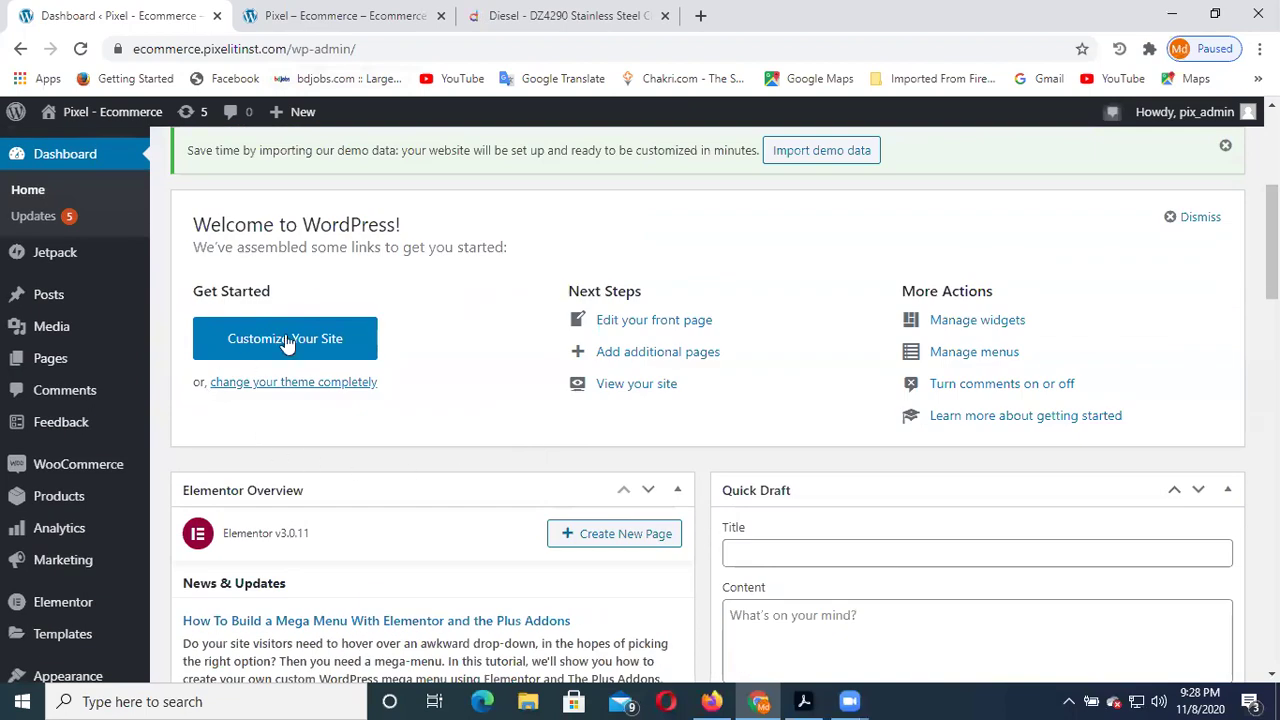
Review the Diesel watch page's photos, price, delivery options and seller details, glancing at the Pixel – Ecommerce shop page for comparison
left_click(556, 18)
mouse_move(383, 377)
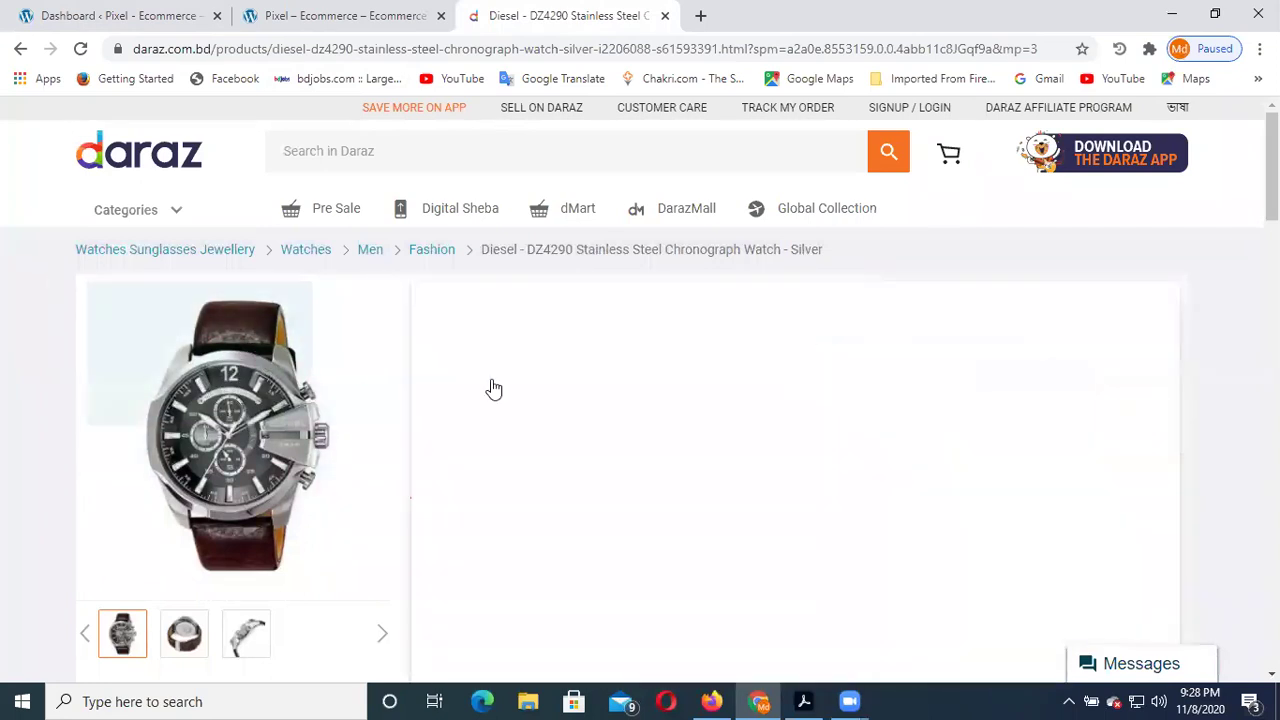
scroll(950, 225, "down", 1)
scroll(940, 233, "up", 1)
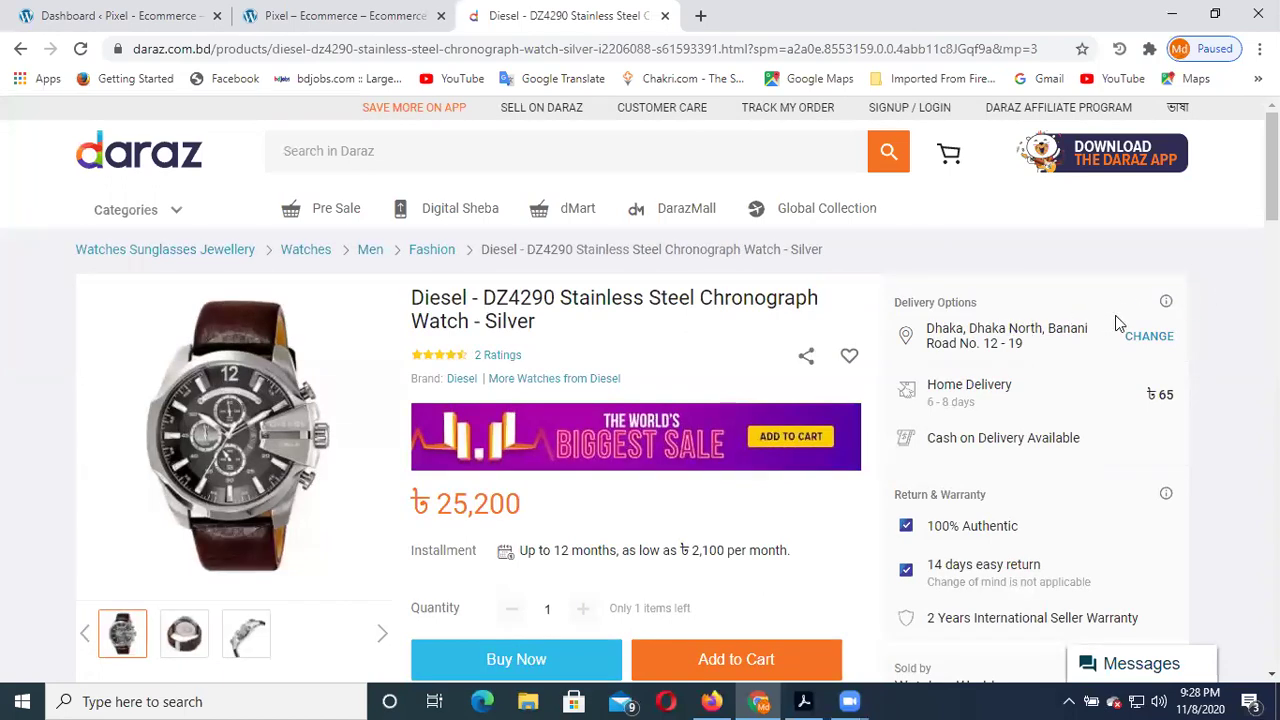
scroll(1117, 320, "down", 3)
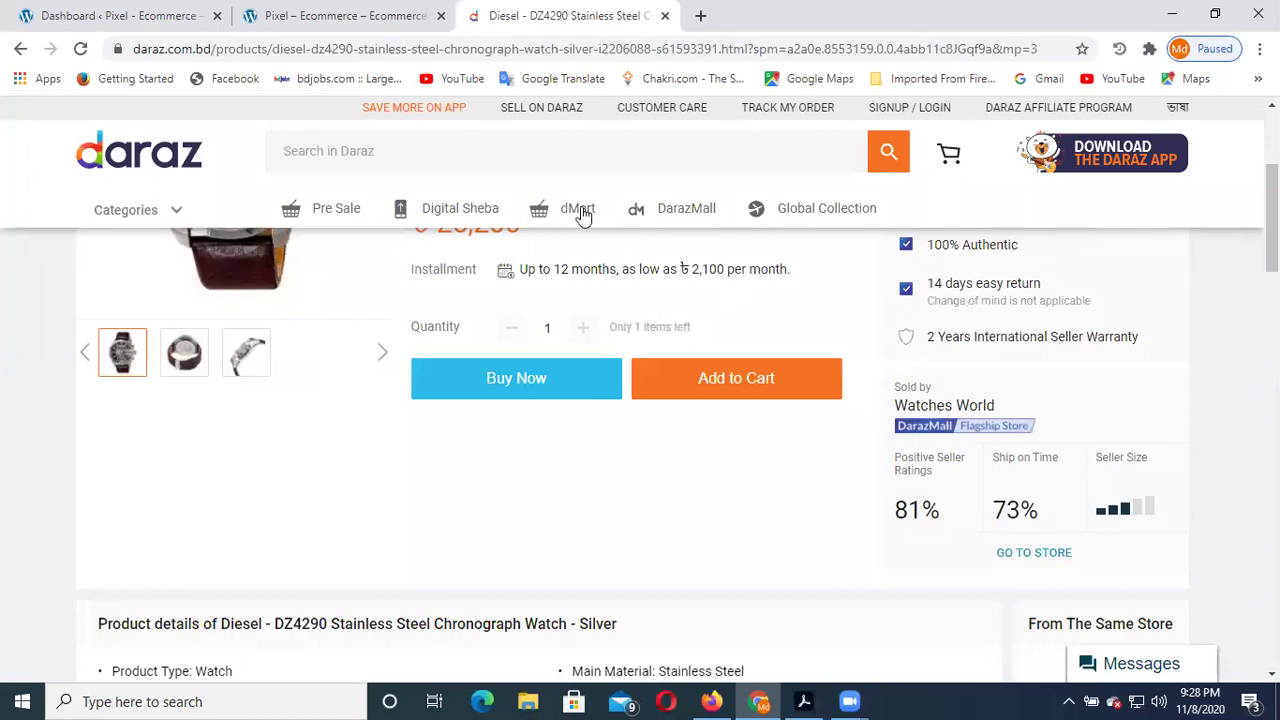
left_click(360, 18)
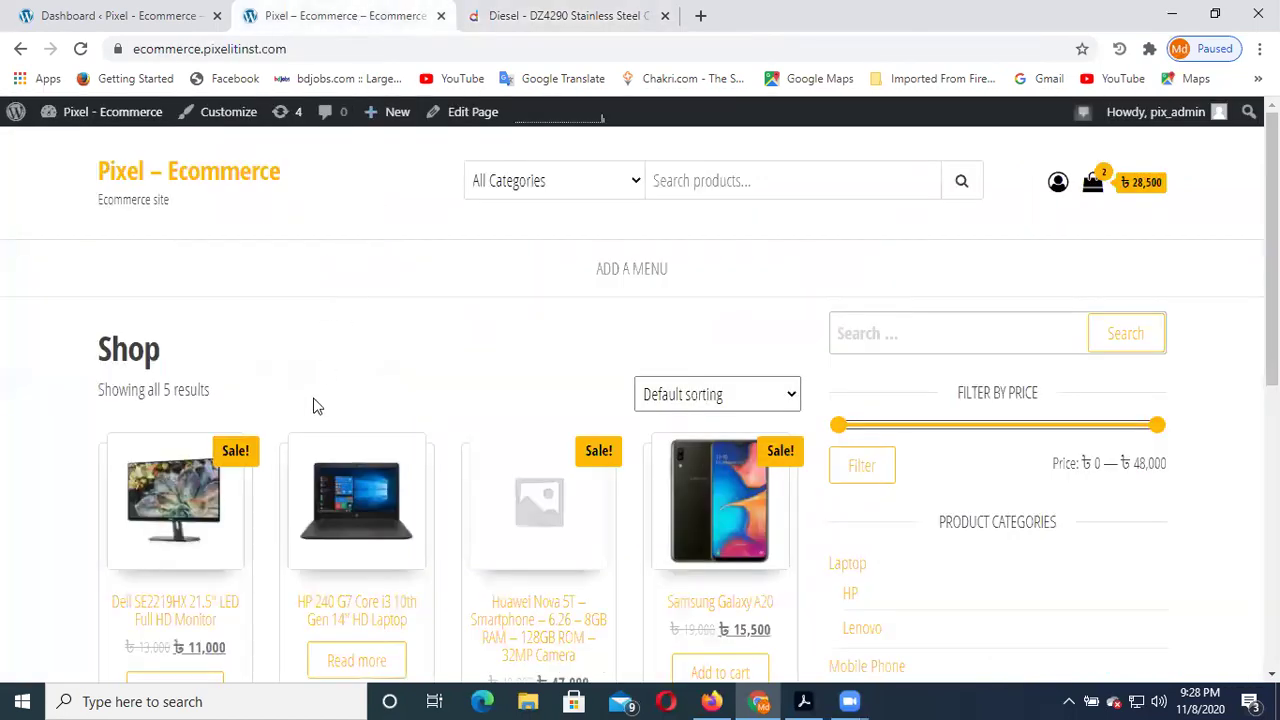
left_click(588, 18)
scroll(700, 380, "up", 3)
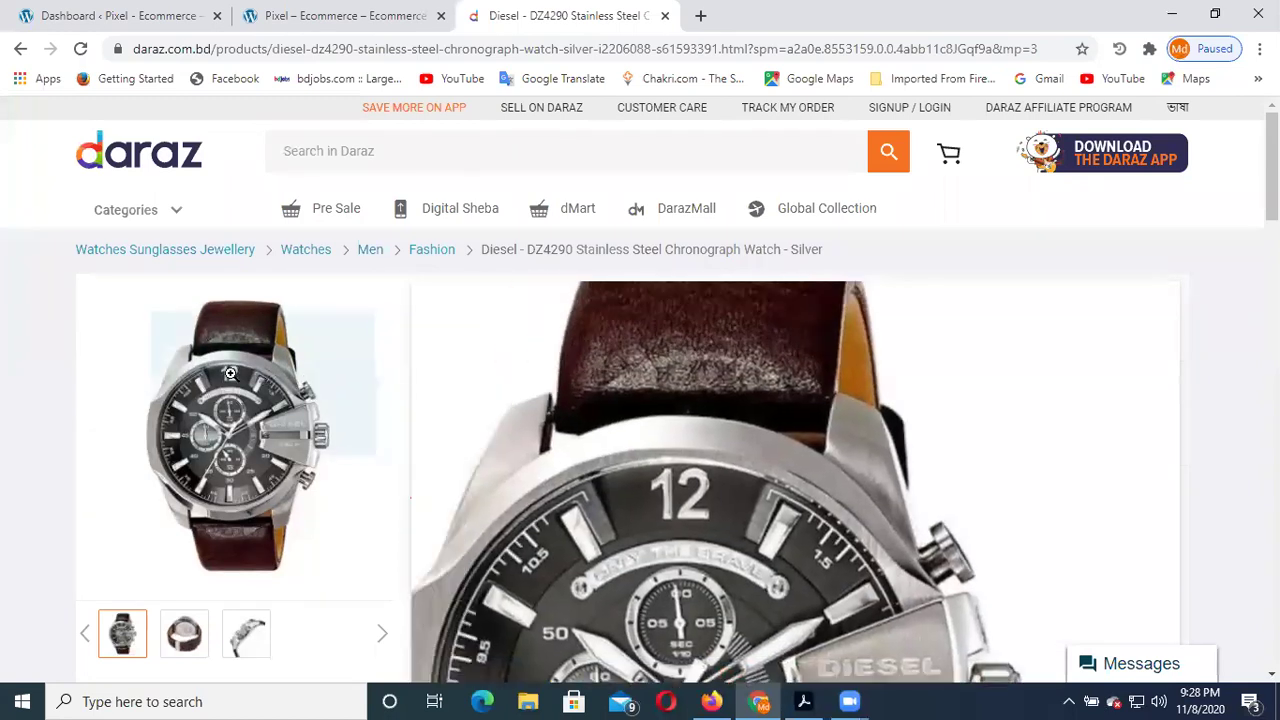
right_click(110, 340)
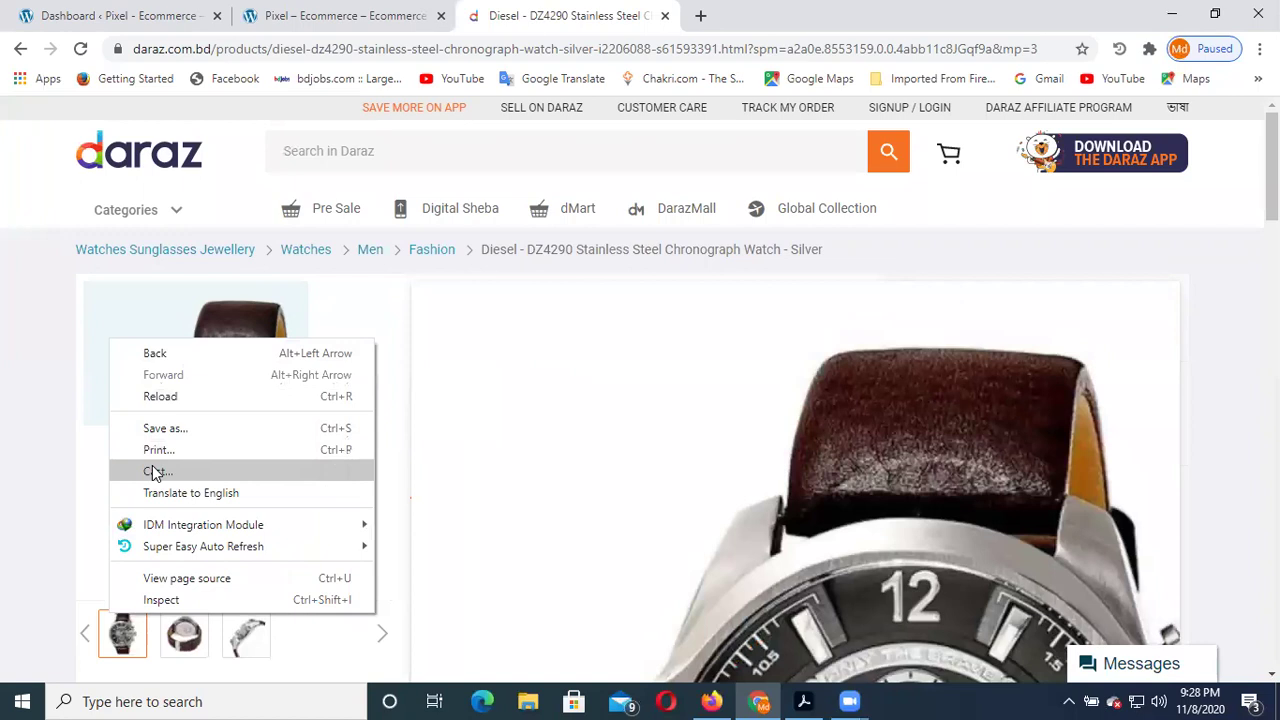
left_click(228, 426)
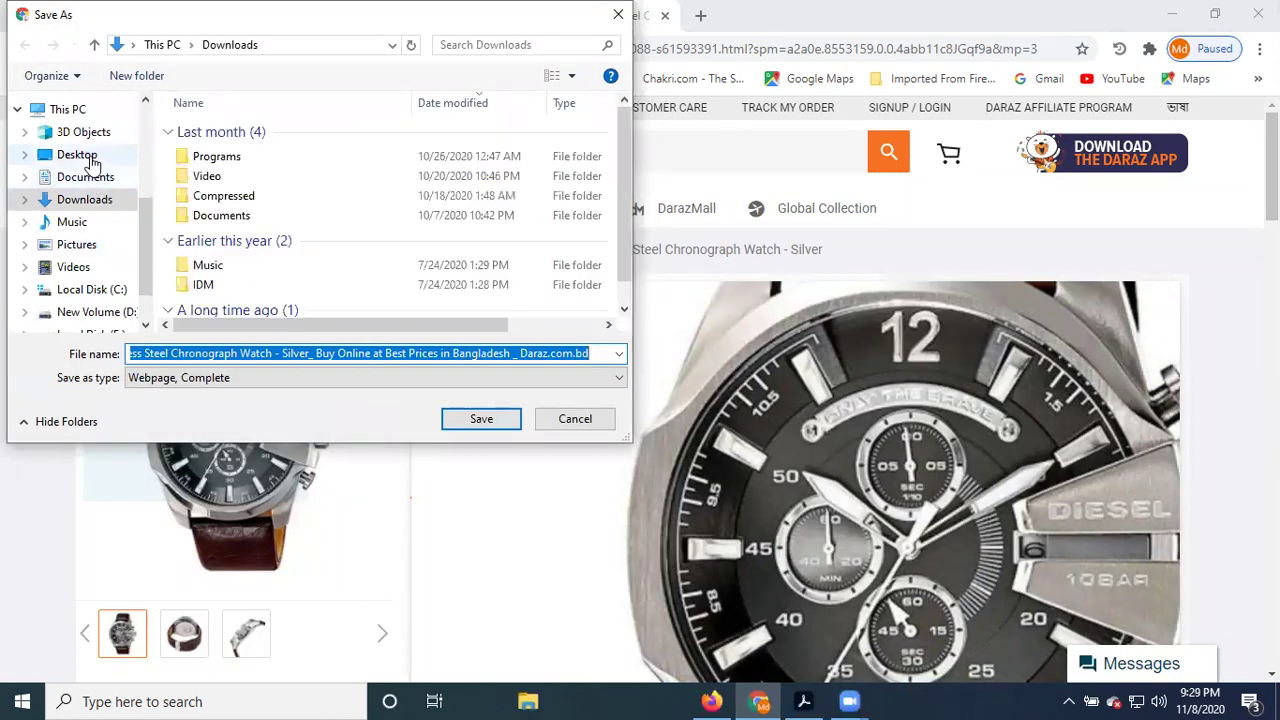
left_click(85, 155)
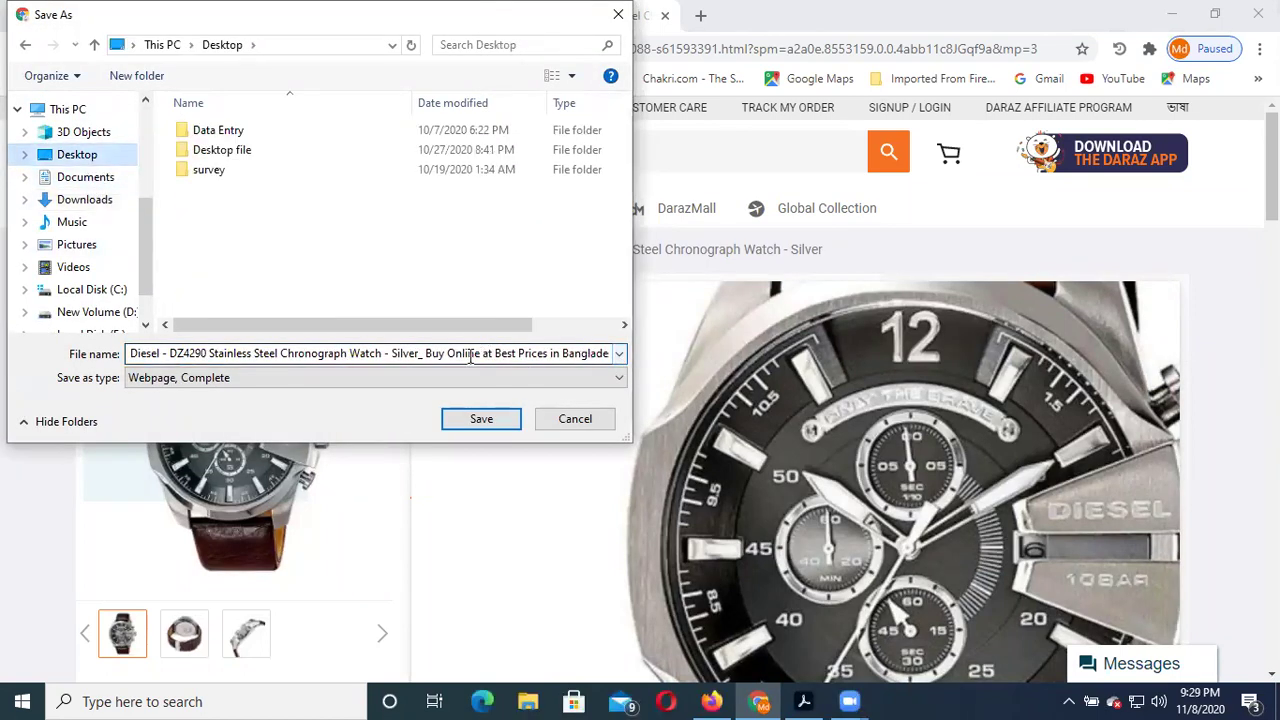
left_click(270, 378)
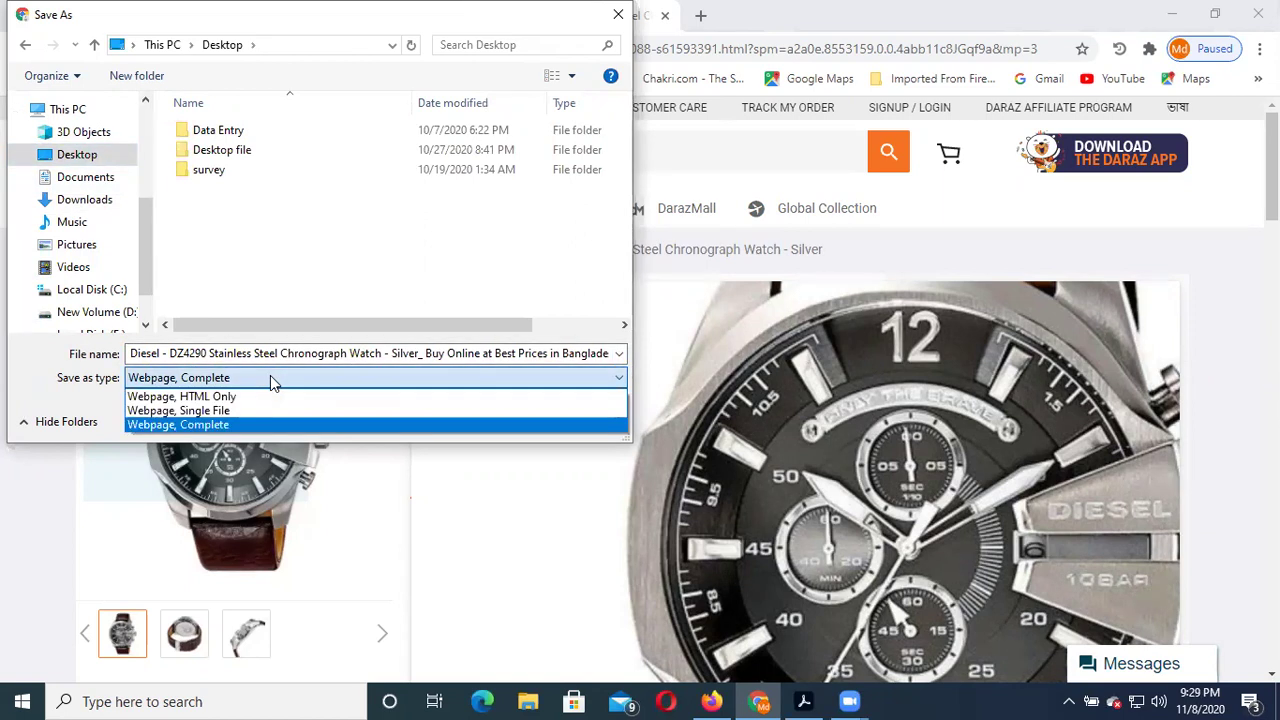
left_click(268, 380)
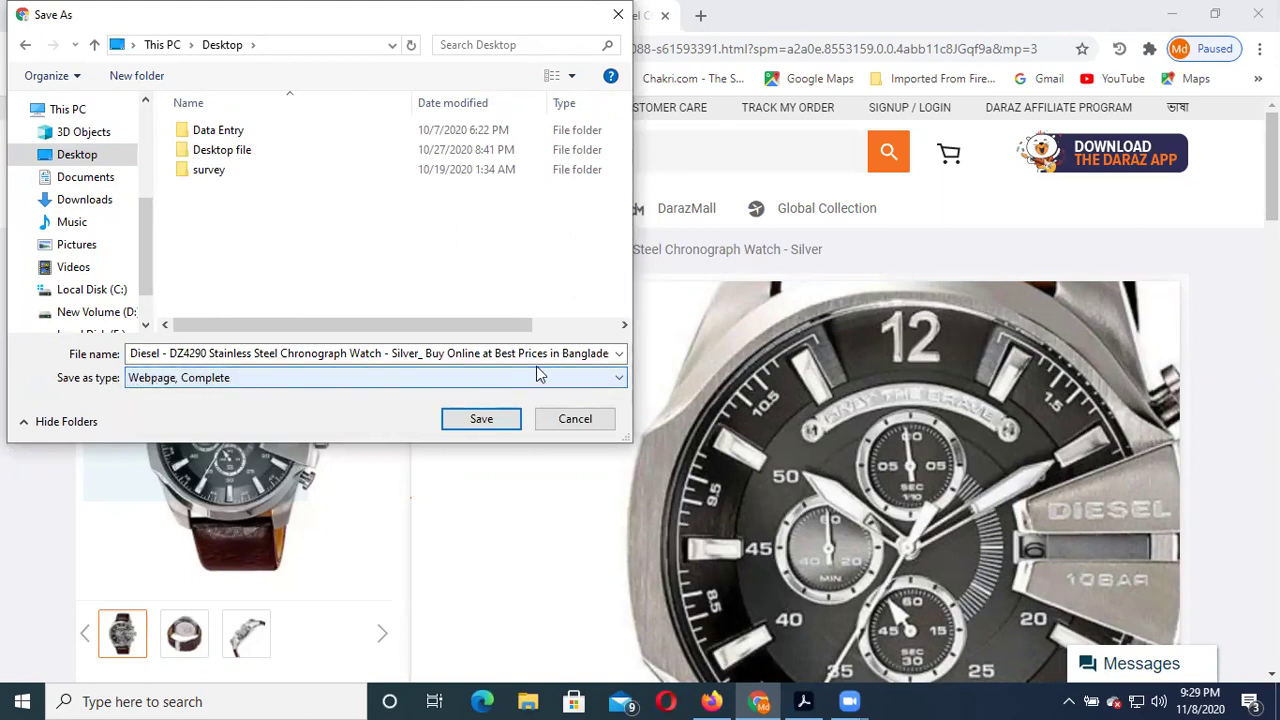
left_click(618, 14)
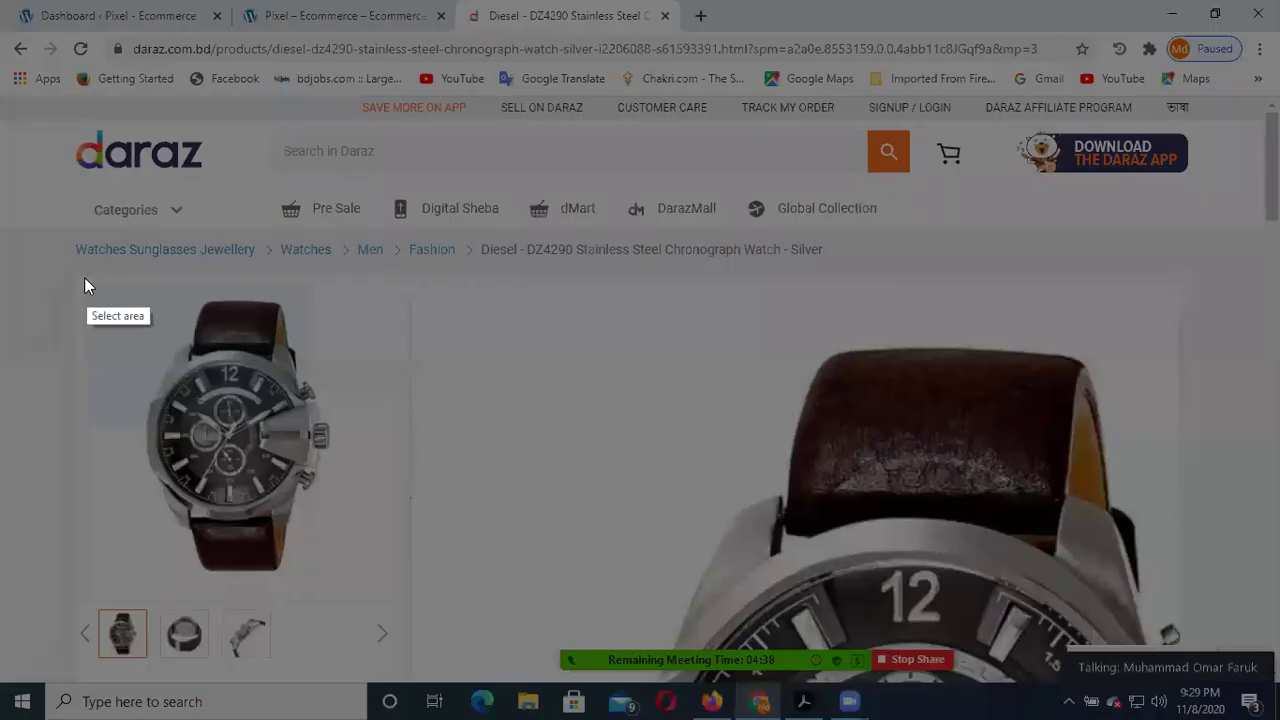
Capture the Diesel watch's main product photo as a screenshot of about 349x339 pixels and save it to the Desktop as a JPEG
left_click_drag(75, 282, 402, 600)
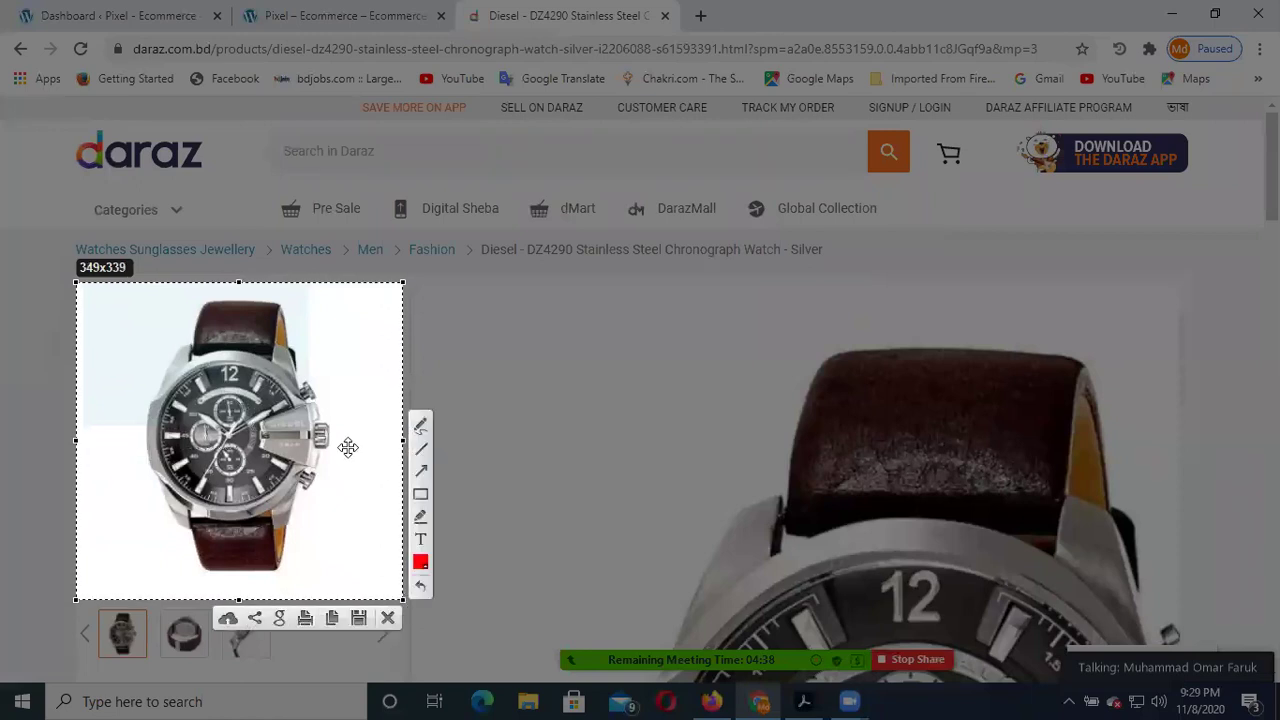
left_click(359, 617)
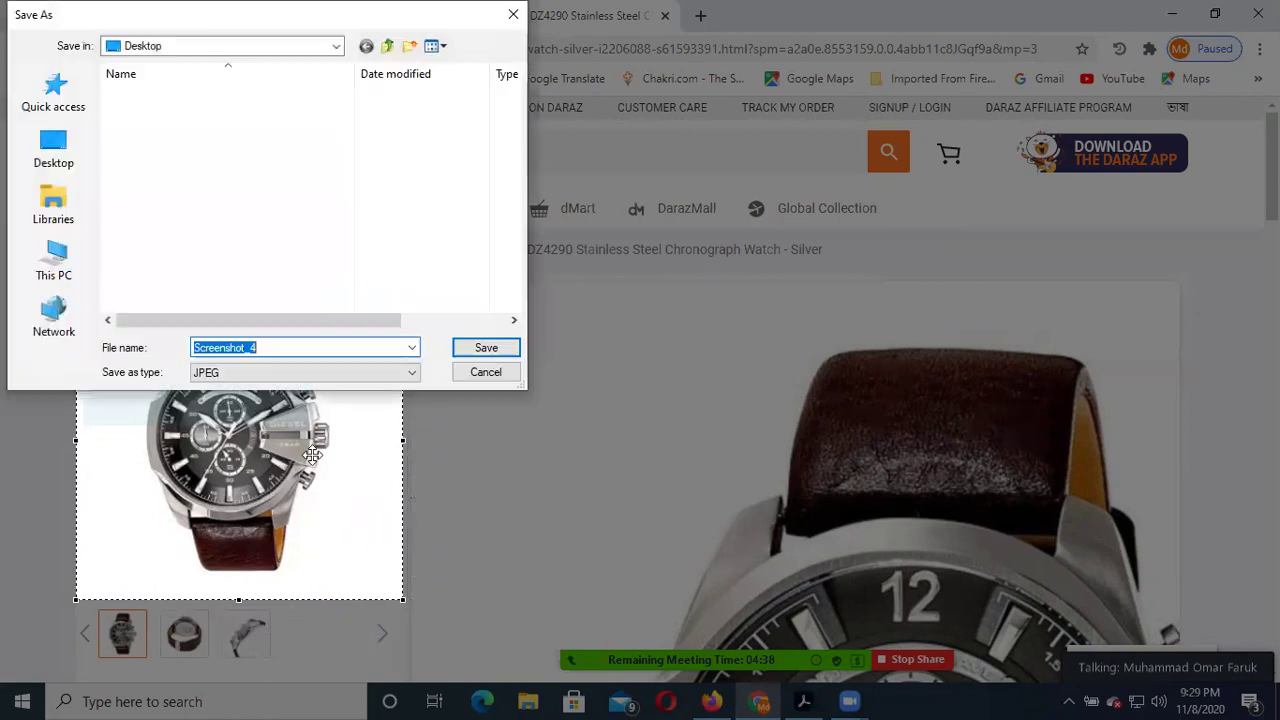
left_click(54, 148)
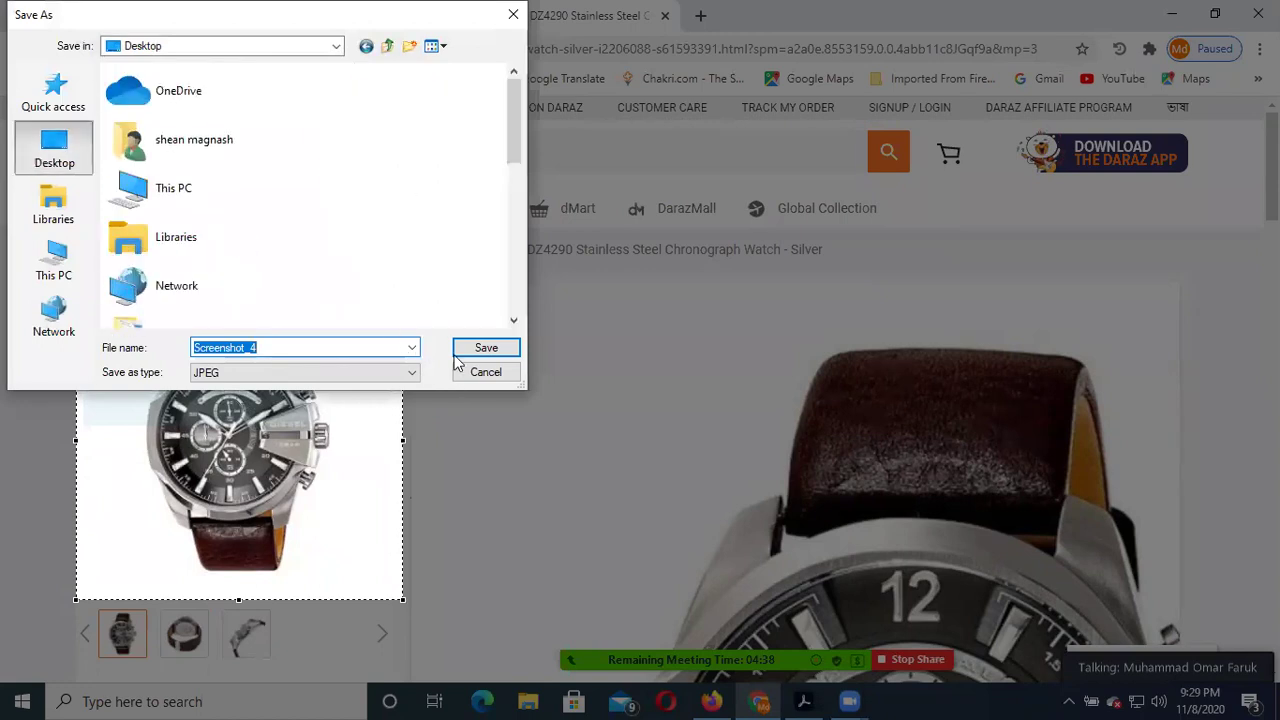
left_click(484, 348)
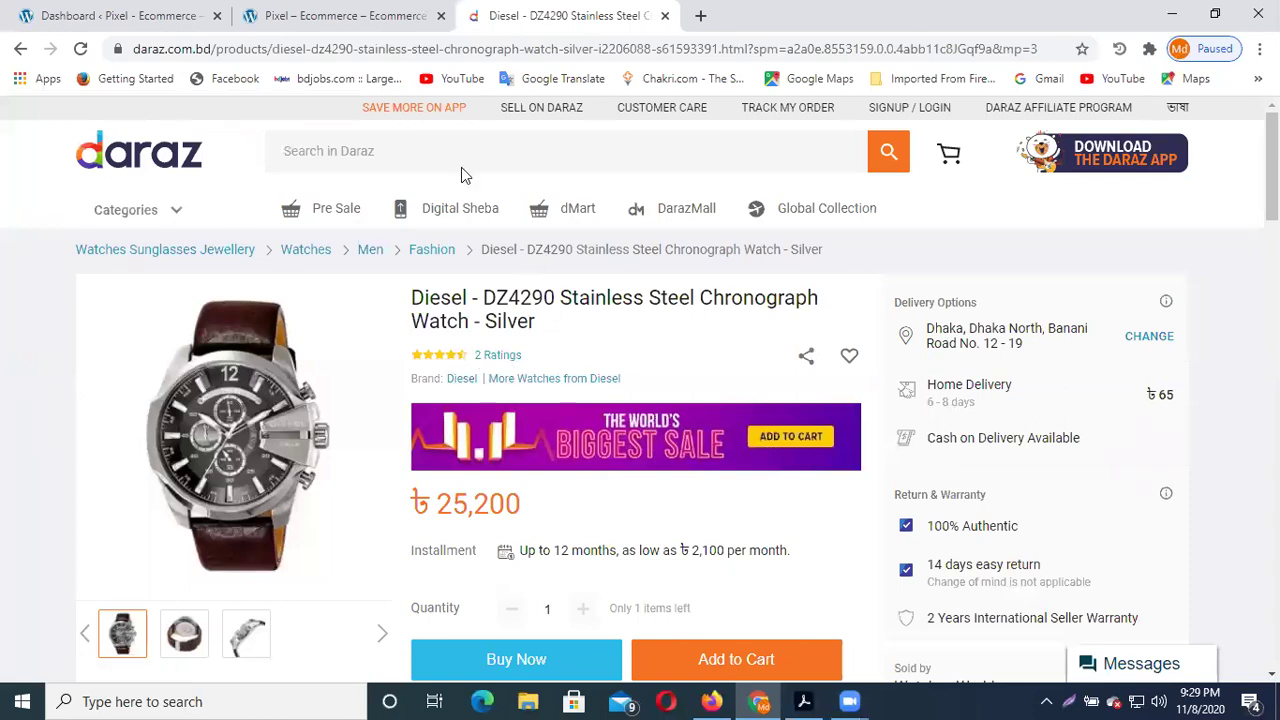
Look over the WordPress dashboard's admin menu around Products and WooCommerce, and switch to Data-entry-Module.pdf in Adobe Acrobat
left_click(366, 15)
left_click(155, 16)
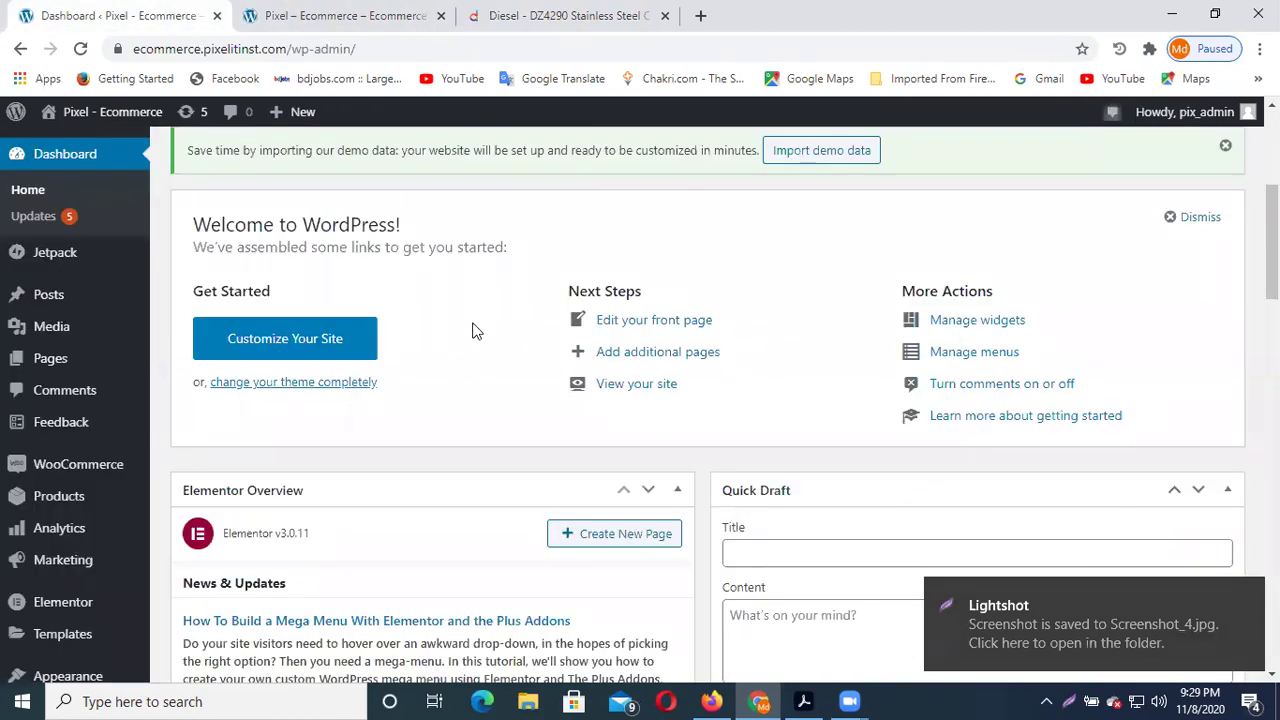
scroll(66, 223, "down", 1)
scroll(51, 478, "down", 1)
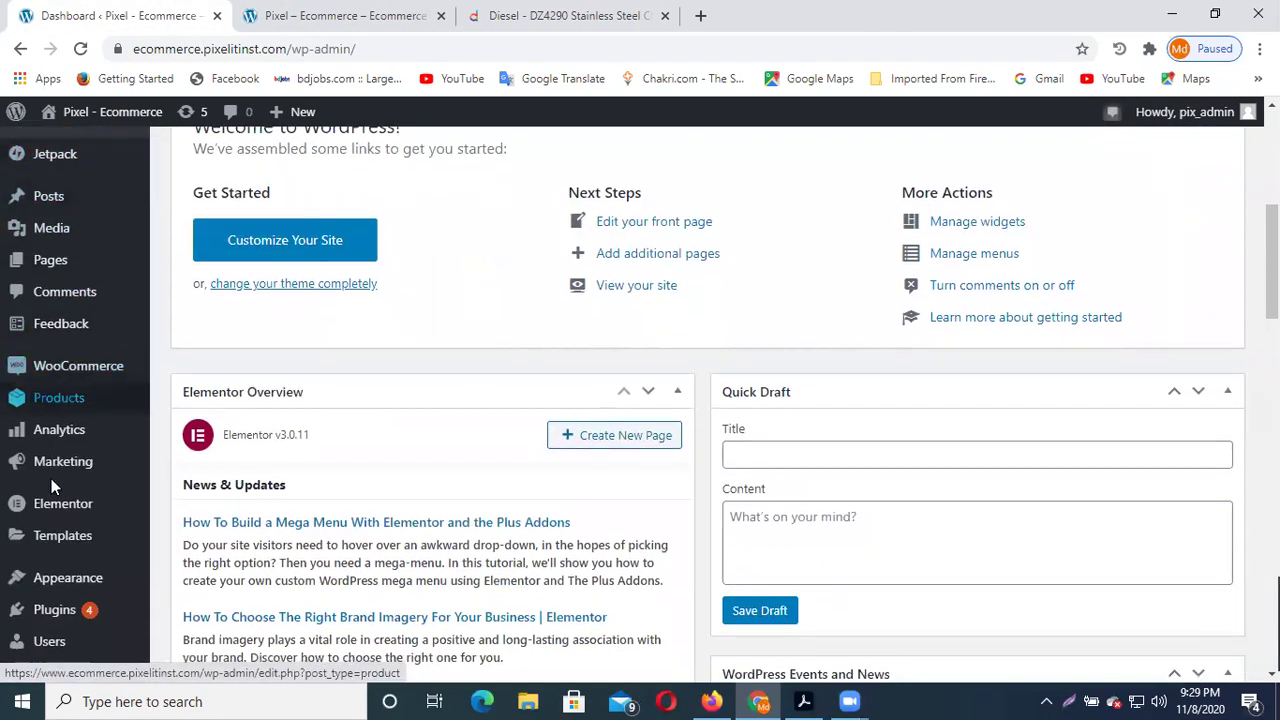
mouse_move(86, 348)
mouse_move(85, 320)
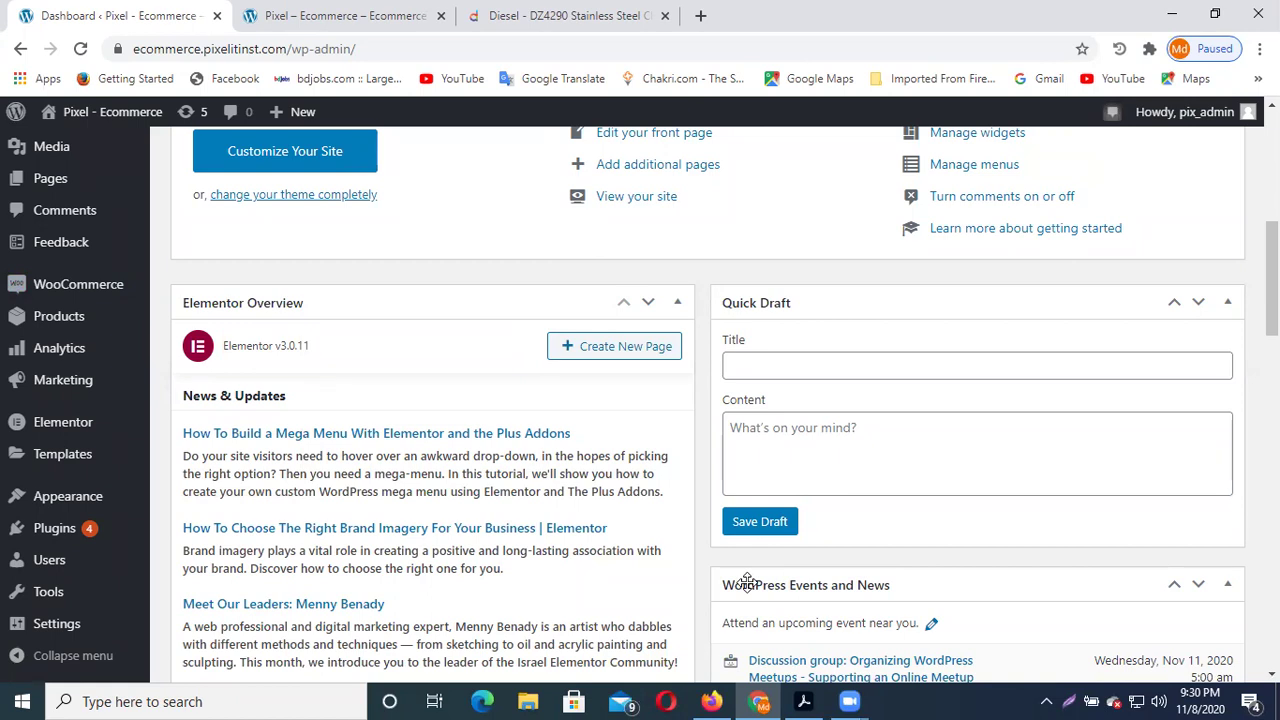
left_click(803, 701)
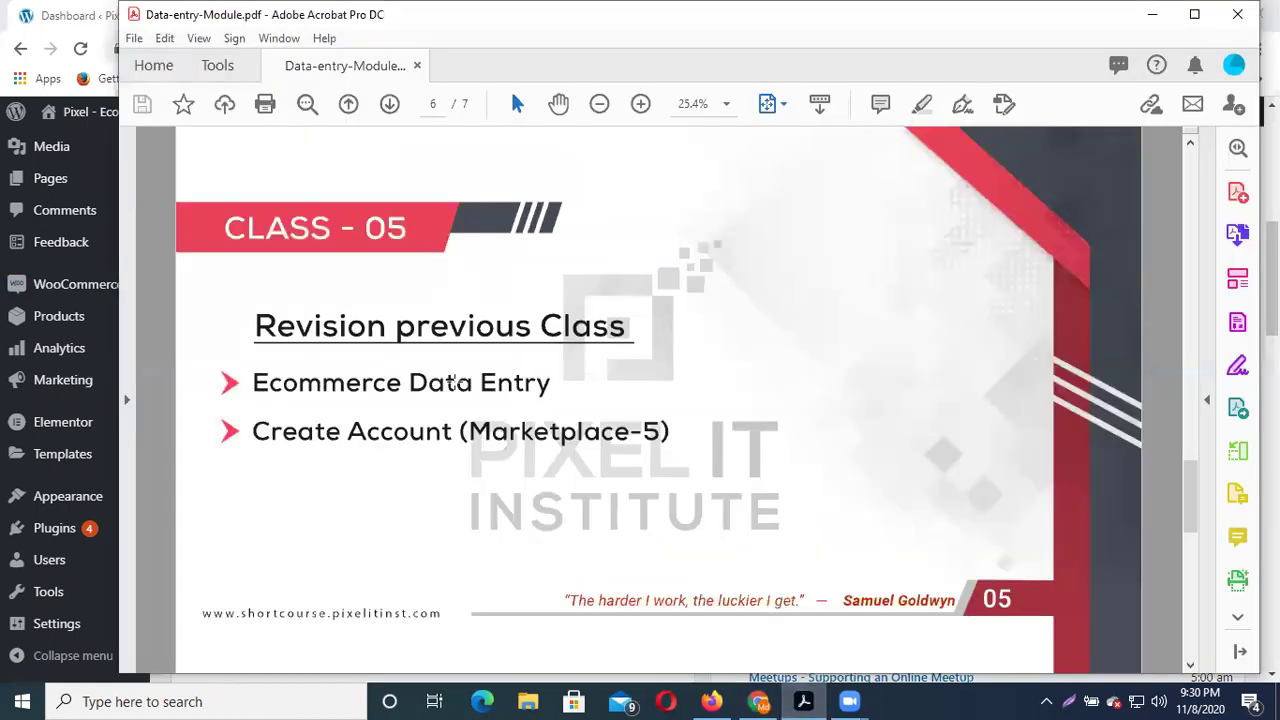